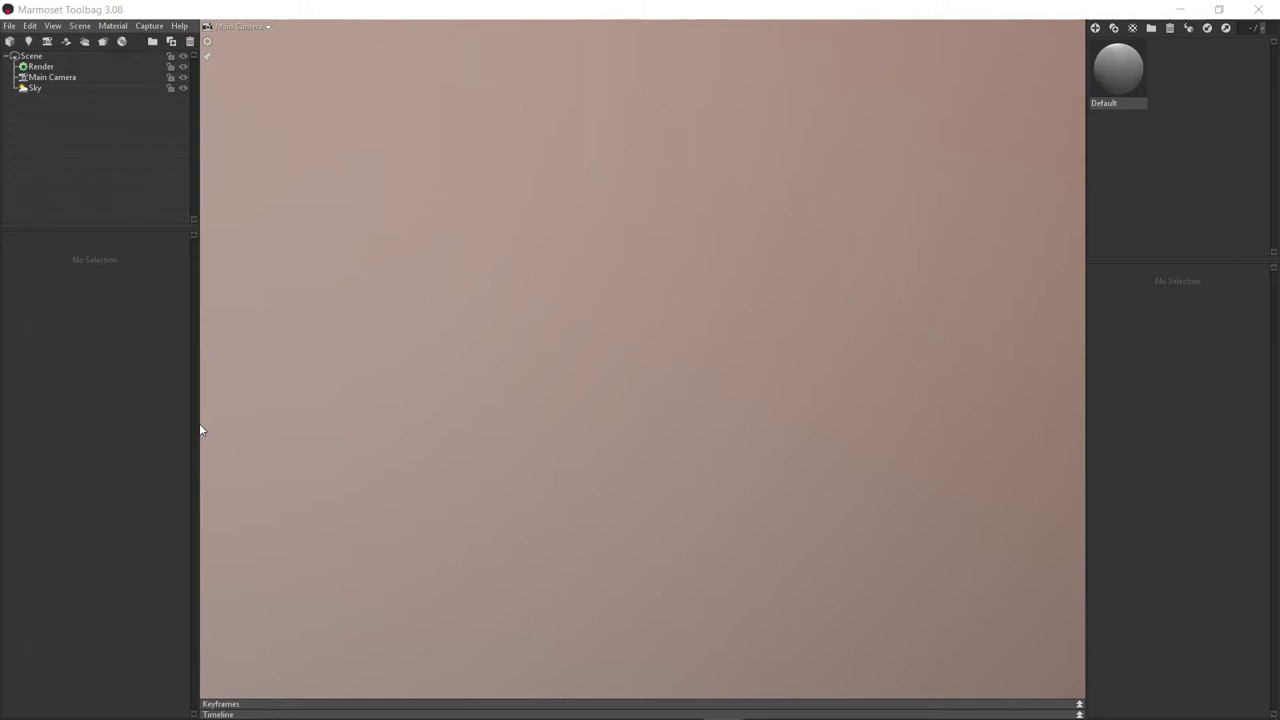
Step: Focus the Toolbag window with its empty Render, Main Camera and Sky scene, and open the File menu
left_click(124, 13)
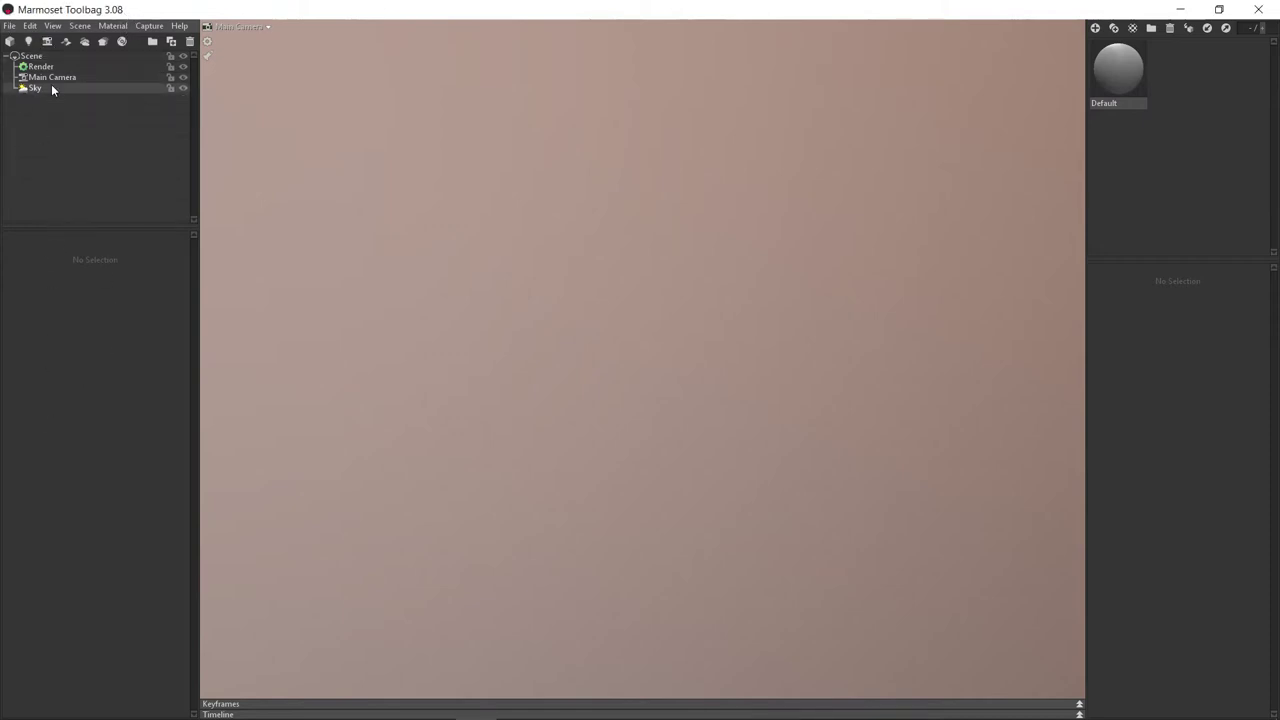
left_click(104, 44)
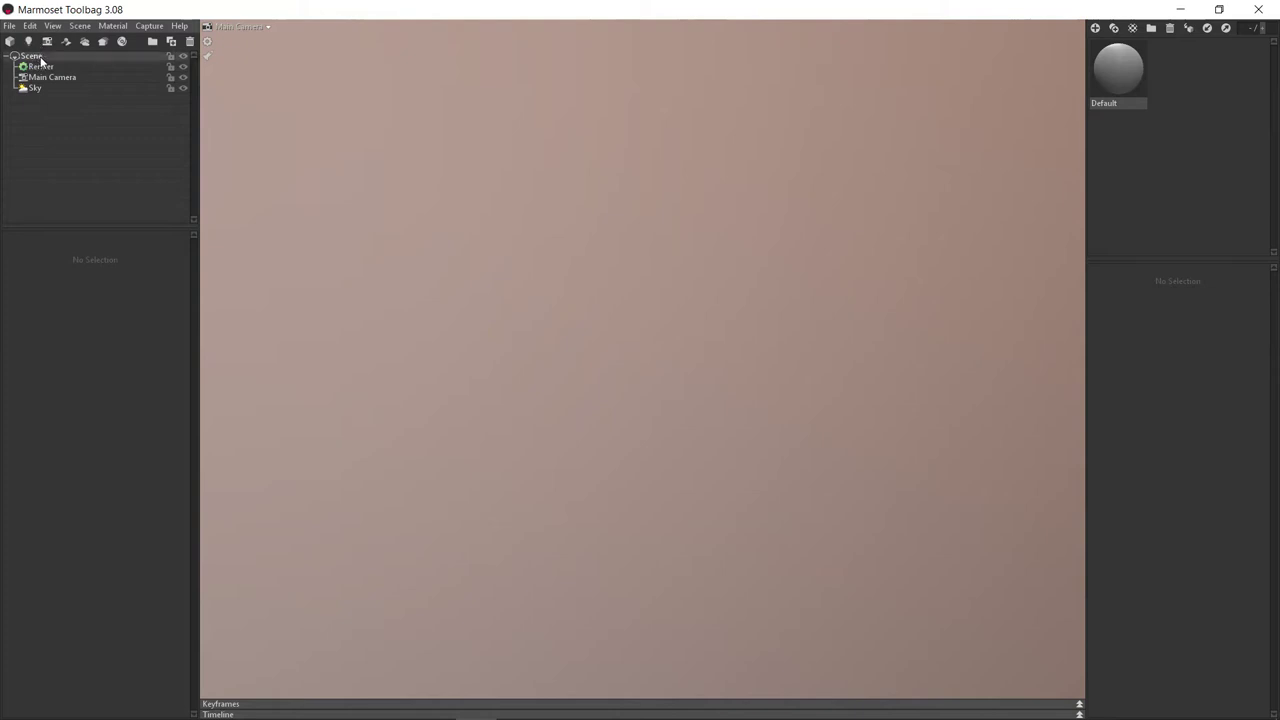
left_click(12, 26)
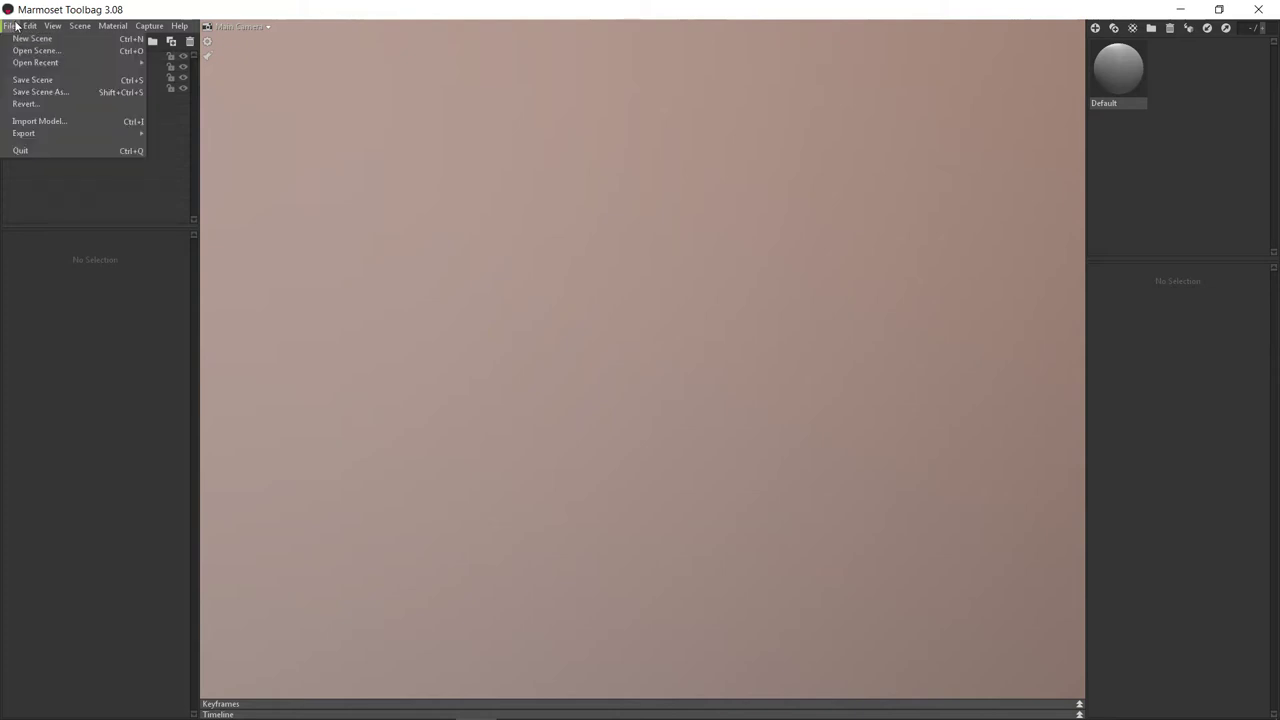
Step: Import Crate_Highpoly and Crate_Lowpoly_Substance from the crate_2019 exports folder
left_click(30, 122)
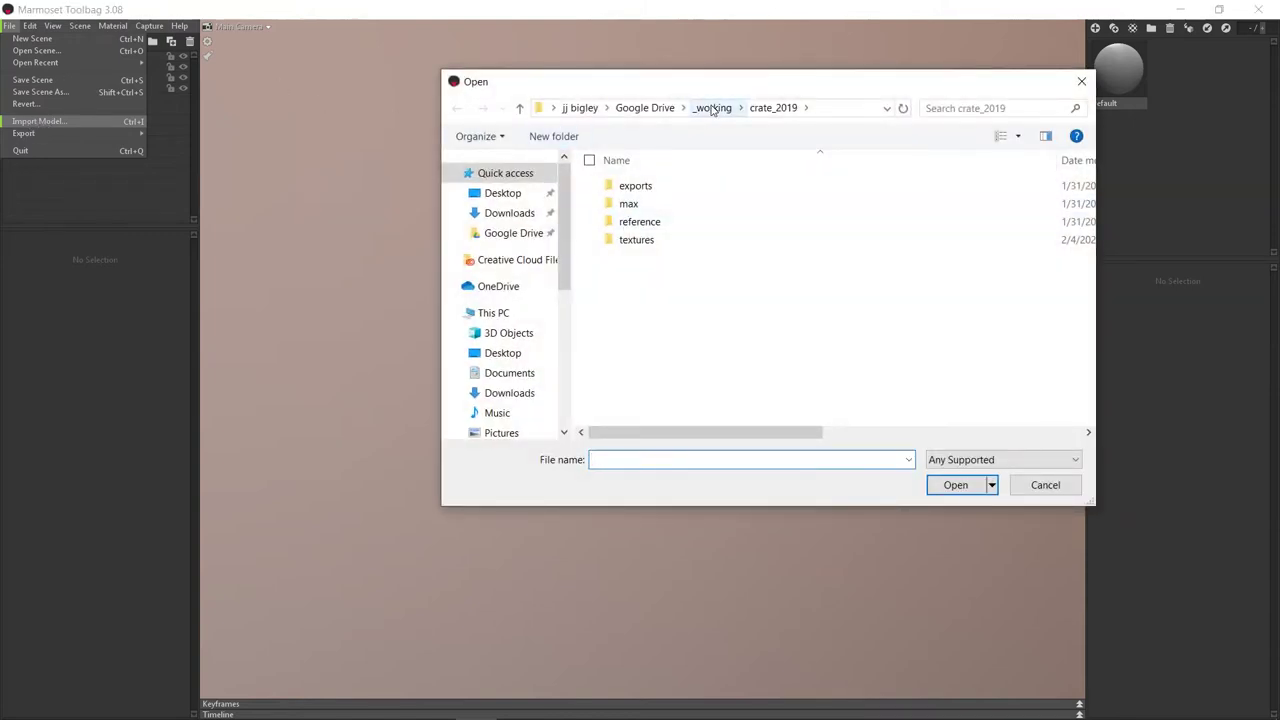
double_click(634, 187)
left_click(660, 187)
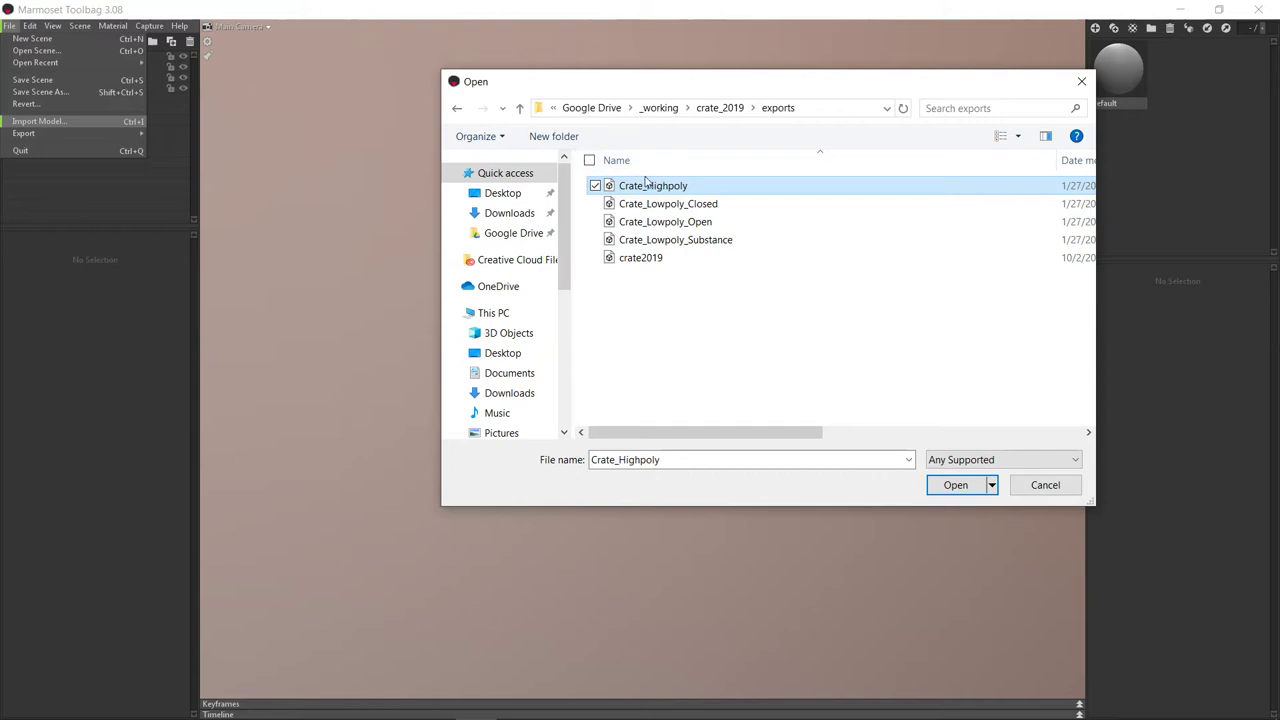
left_click(668, 243, "ctrl")
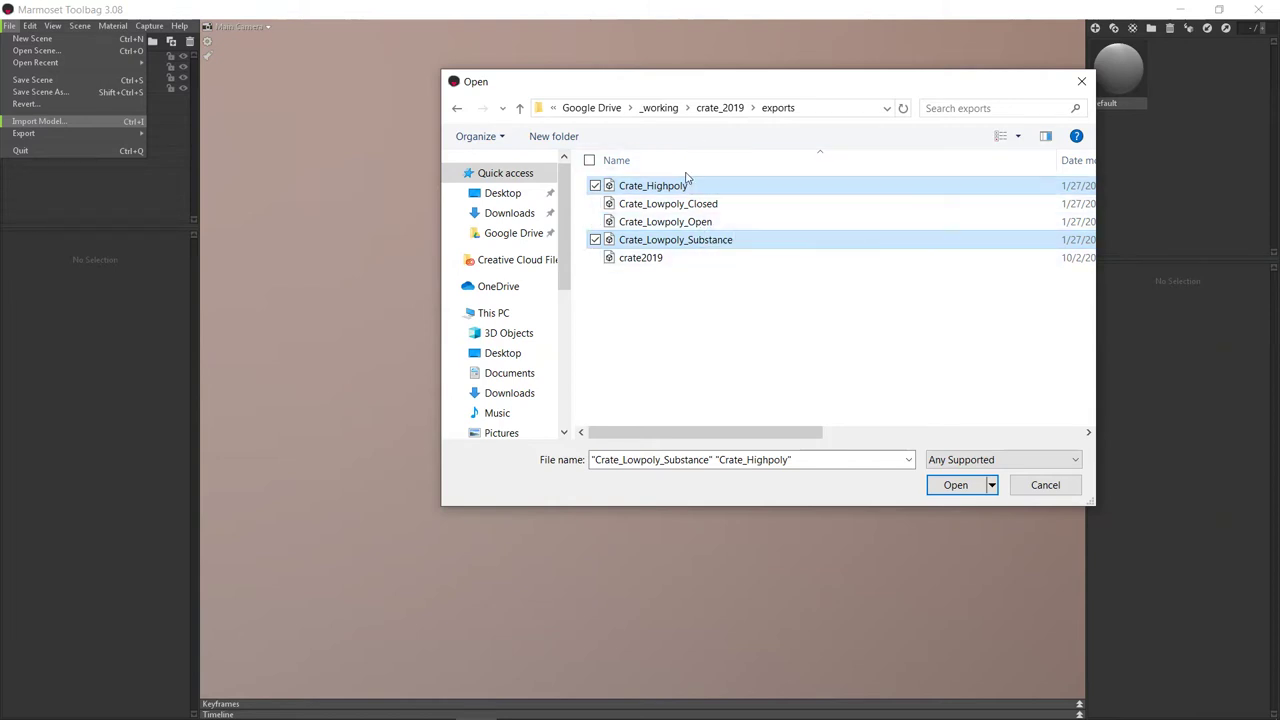
left_click(955, 485)
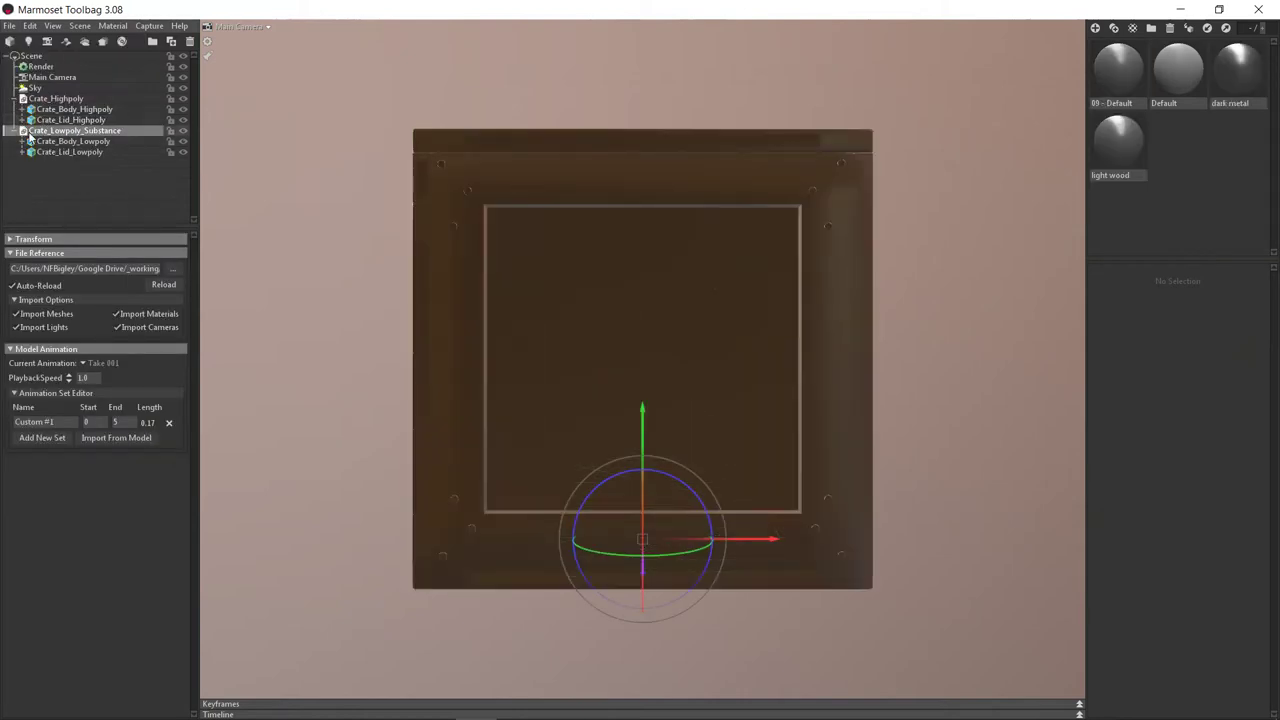
Step: Collapse both crate model groups in the outliner and frame the whole crate
left_click(16, 131)
left_click(14, 98)
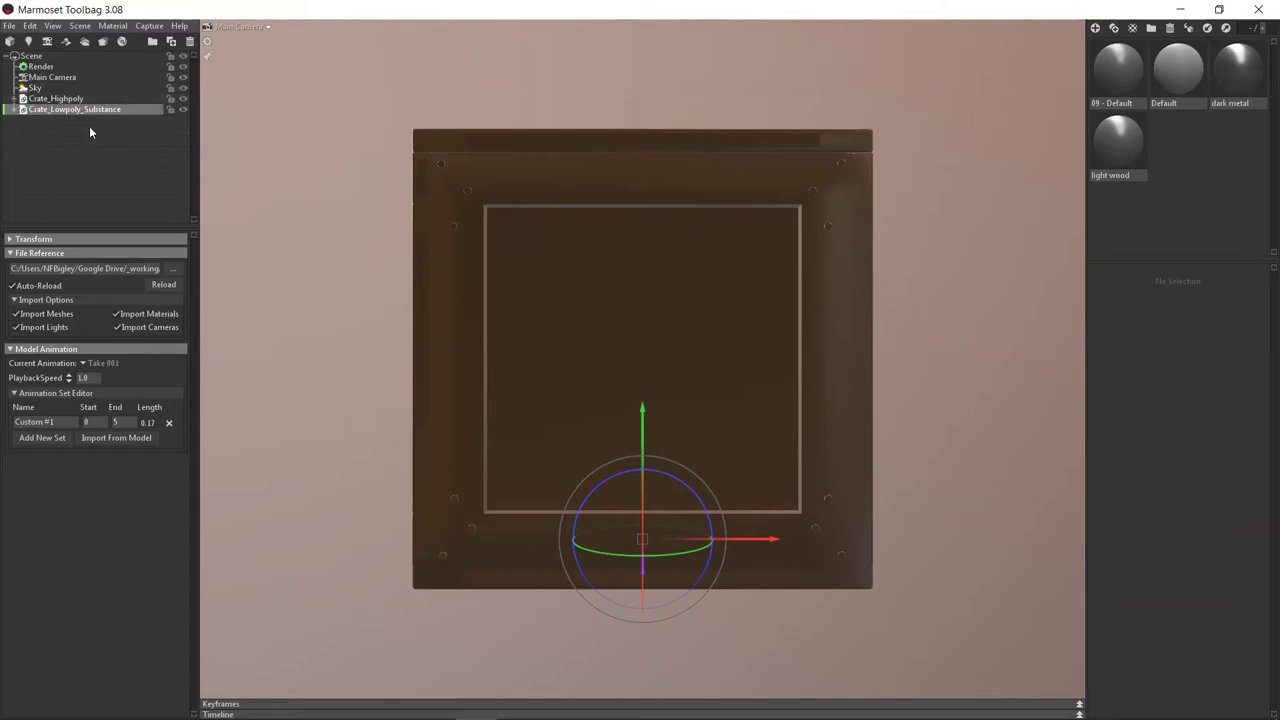
left_click(65, 117)
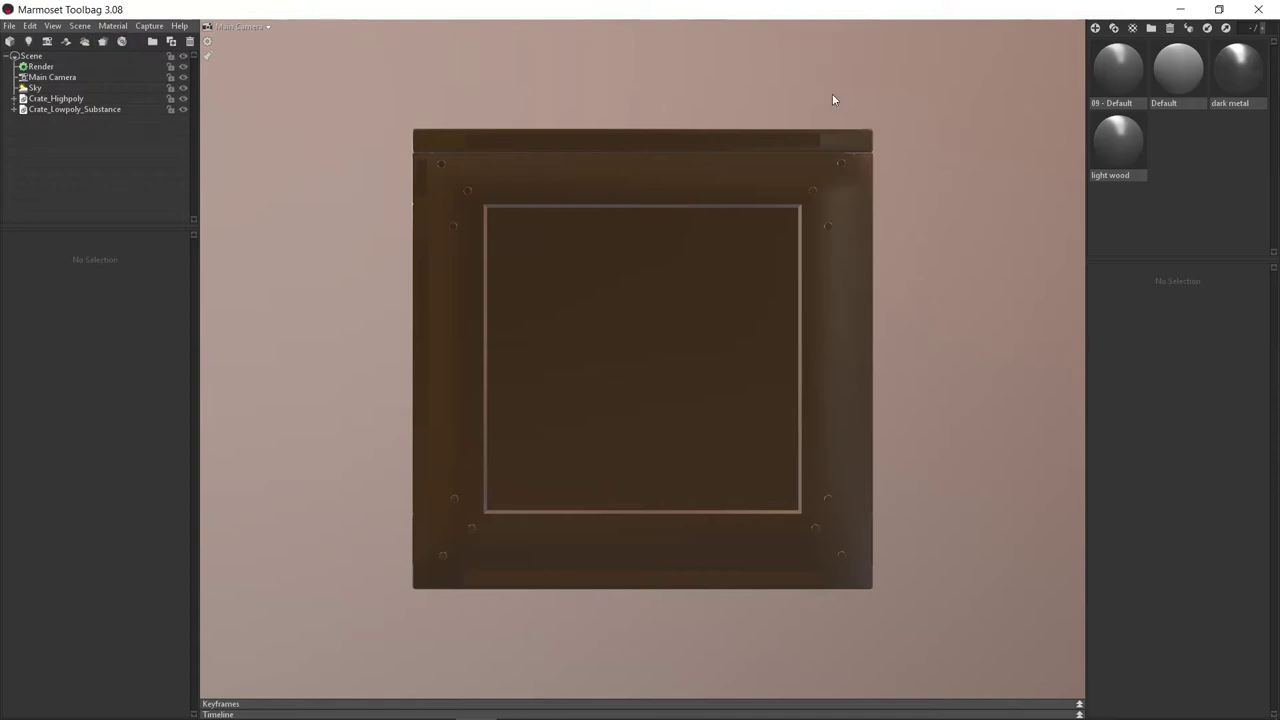
right_click_drag(305, 104, 469, 149)
left_click_drag(469, 149, 531, 177)
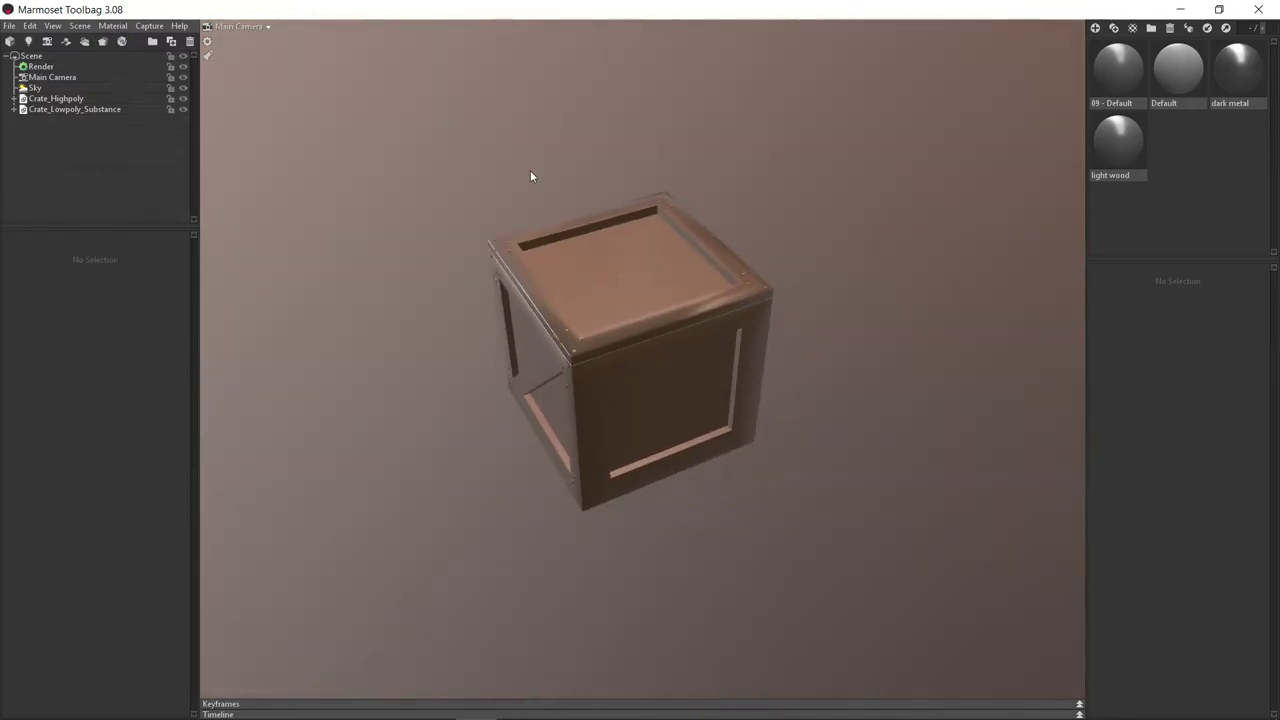
right_click_drag(531, 177, 232, 216)
Step: Hide Crate_Lowpoly_Substance so only the high-poly crate remains visible
left_click(56, 99)
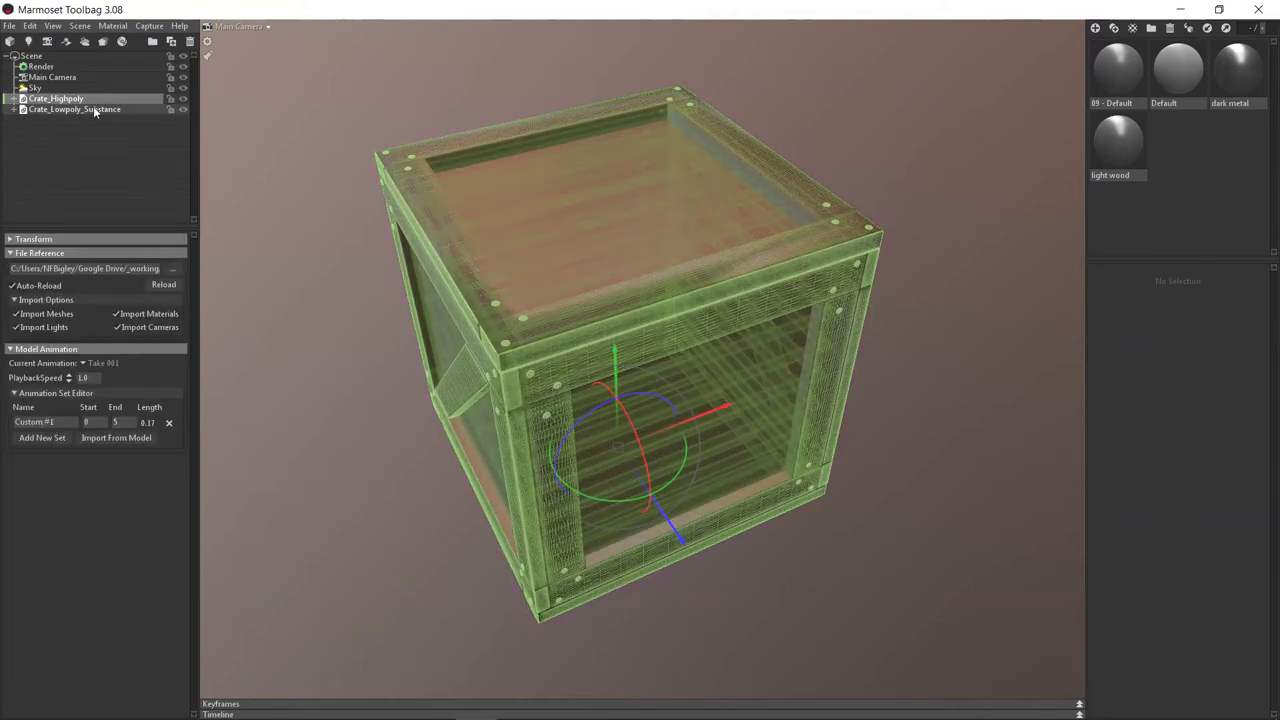
left_click(183, 108)
left_click_drag(671, 179, 751, 160)
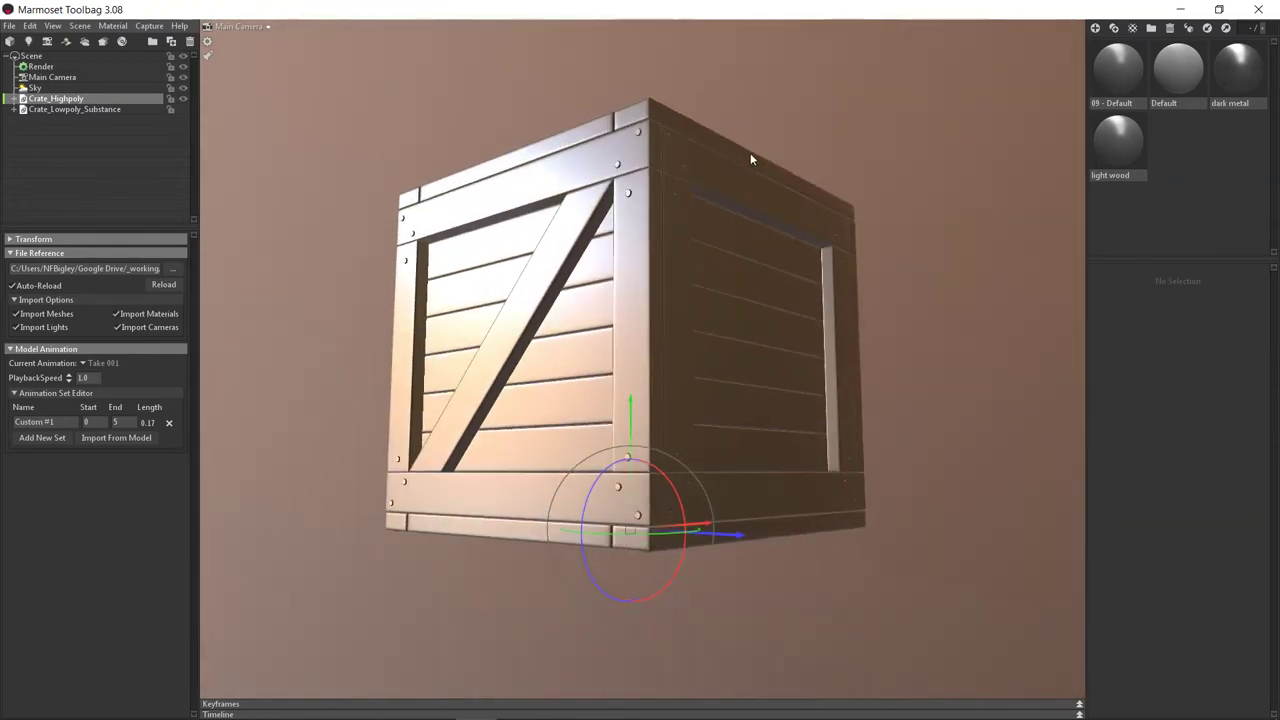
left_click_drag(654, 243, 809, 176)
Step: Open the light wood material's settings with a frontal view of the crate
left_click(1120, 146)
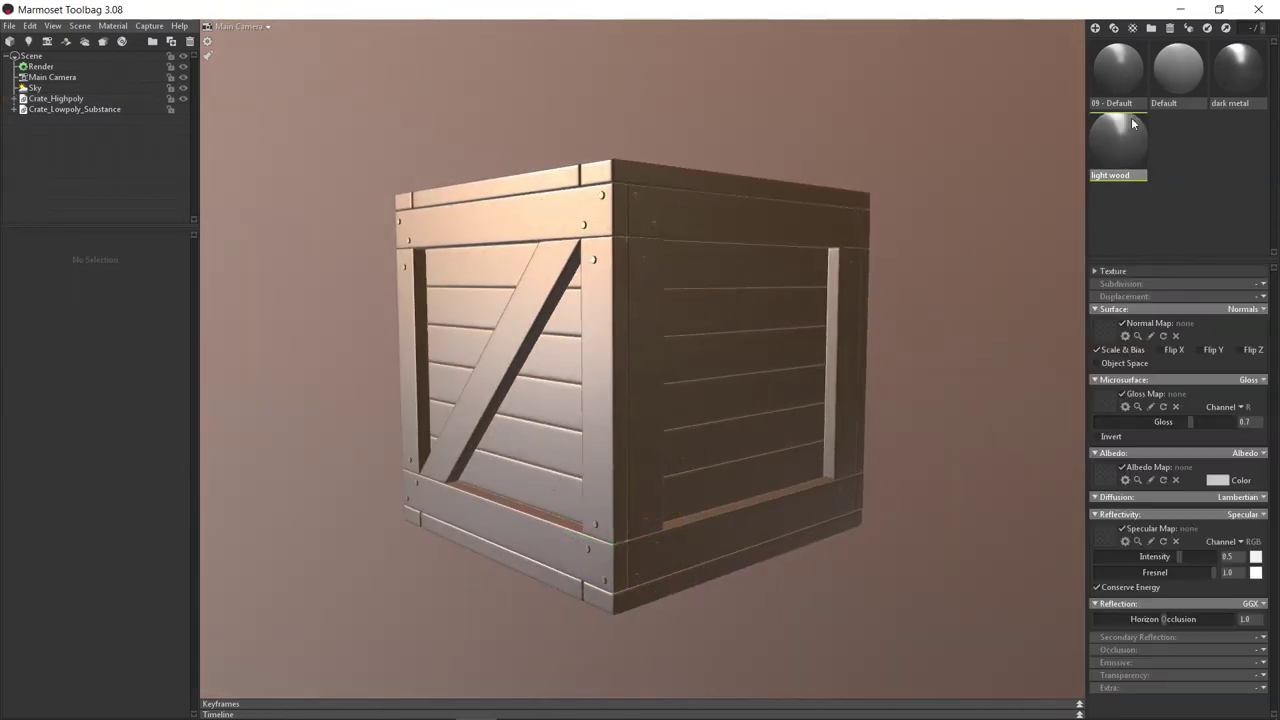
left_click_drag(732, 297, 376, 170)
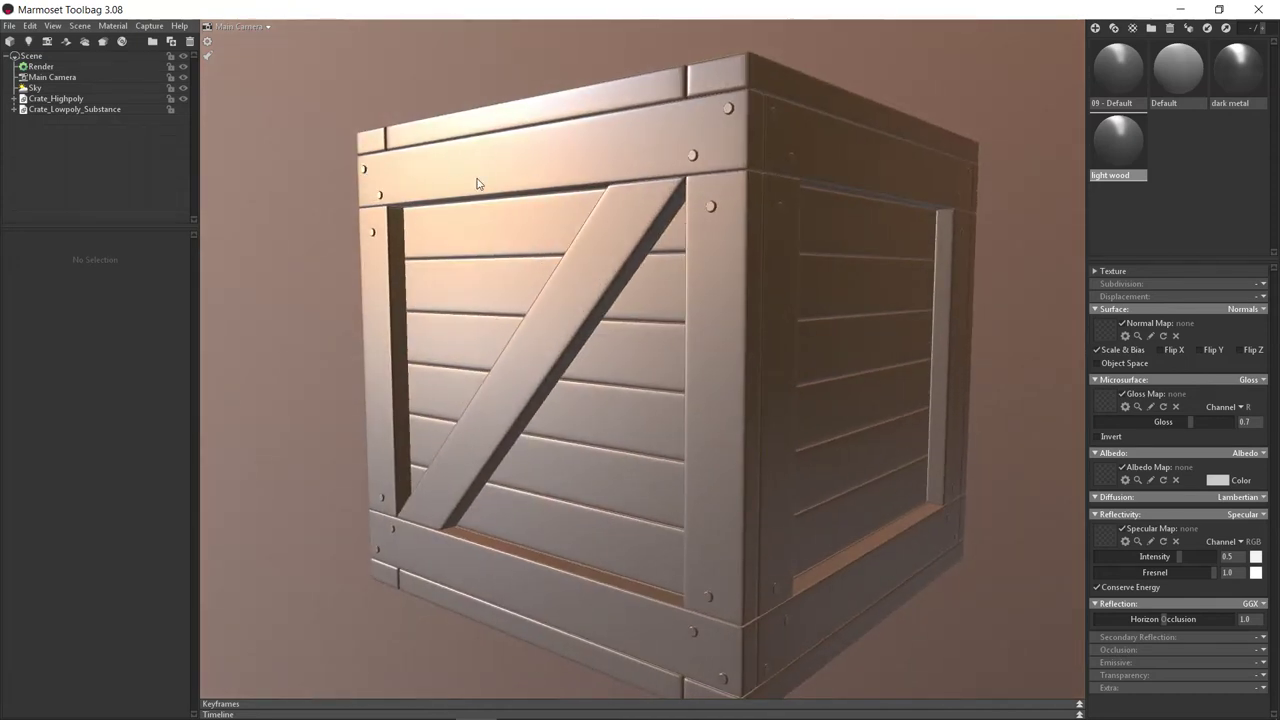
left_click_drag(477, 183, 705, 165)
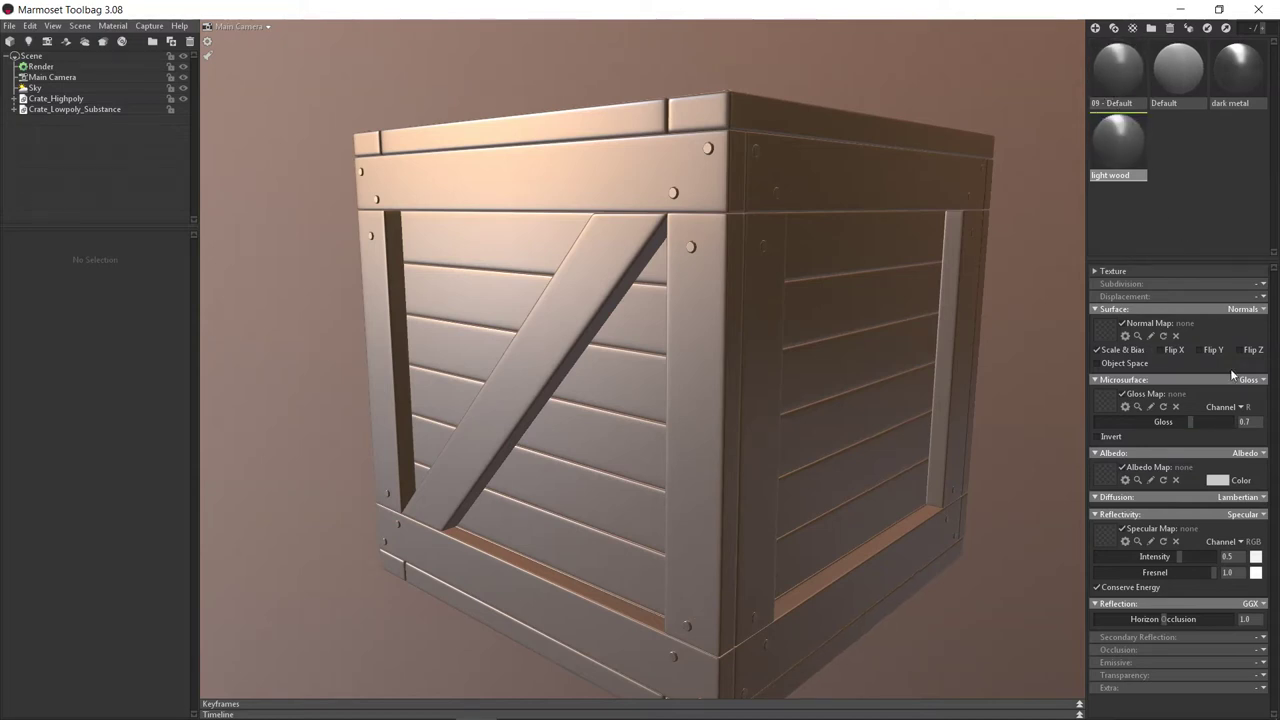
Step: Try yellow hues for the light wood albedo and rotate the sky lighting around the crate
left_click(1220, 482)
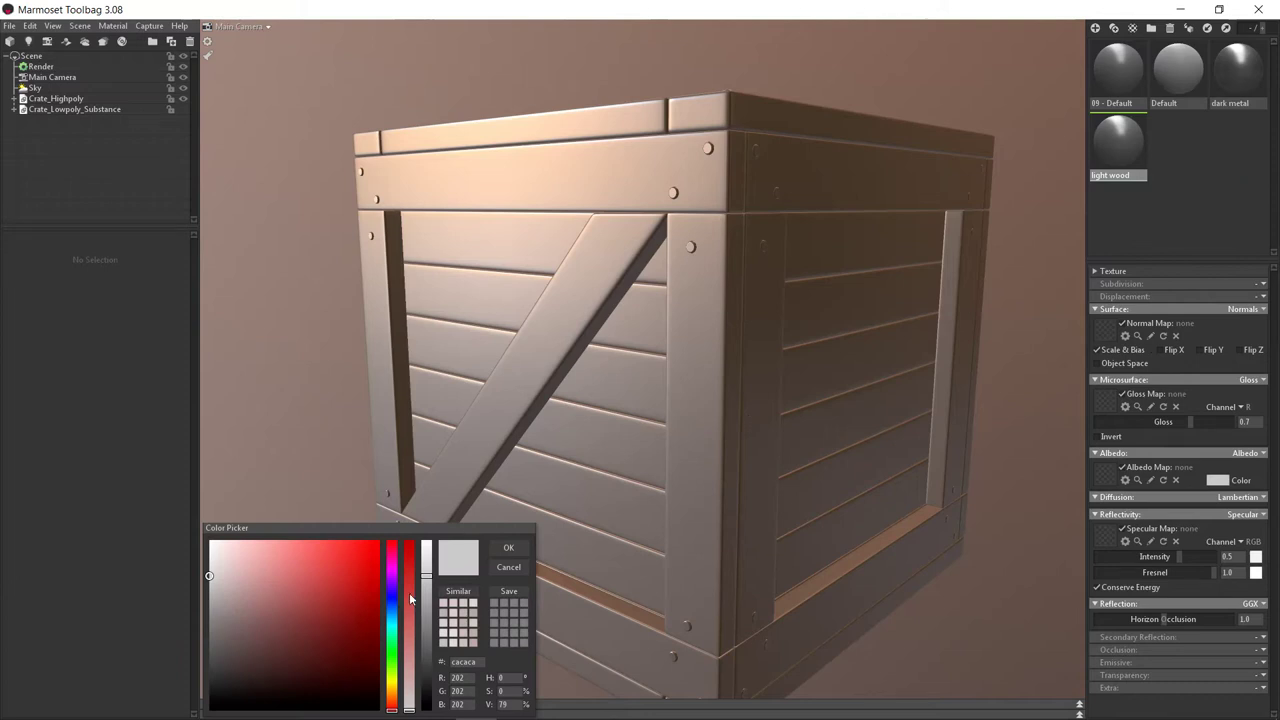
left_click_drag(393, 622, 392, 686)
left_click_drag(350, 565, 402, 481)
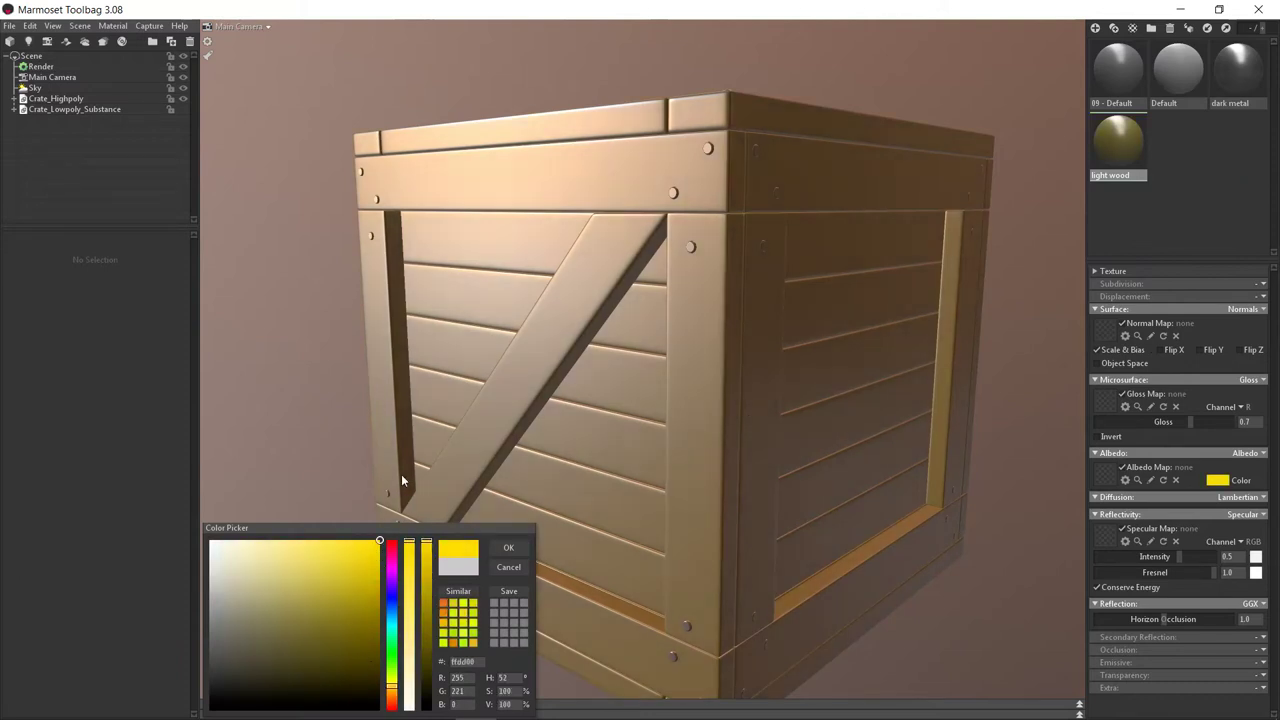
mouse_move(393, 603)
left_mouse_down()
mouse_move(398, 662)
mouse_move(420, 660)
mouse_move(392, 691)
left_mouse_up()
left_click_drag(393, 519, 398, 325)
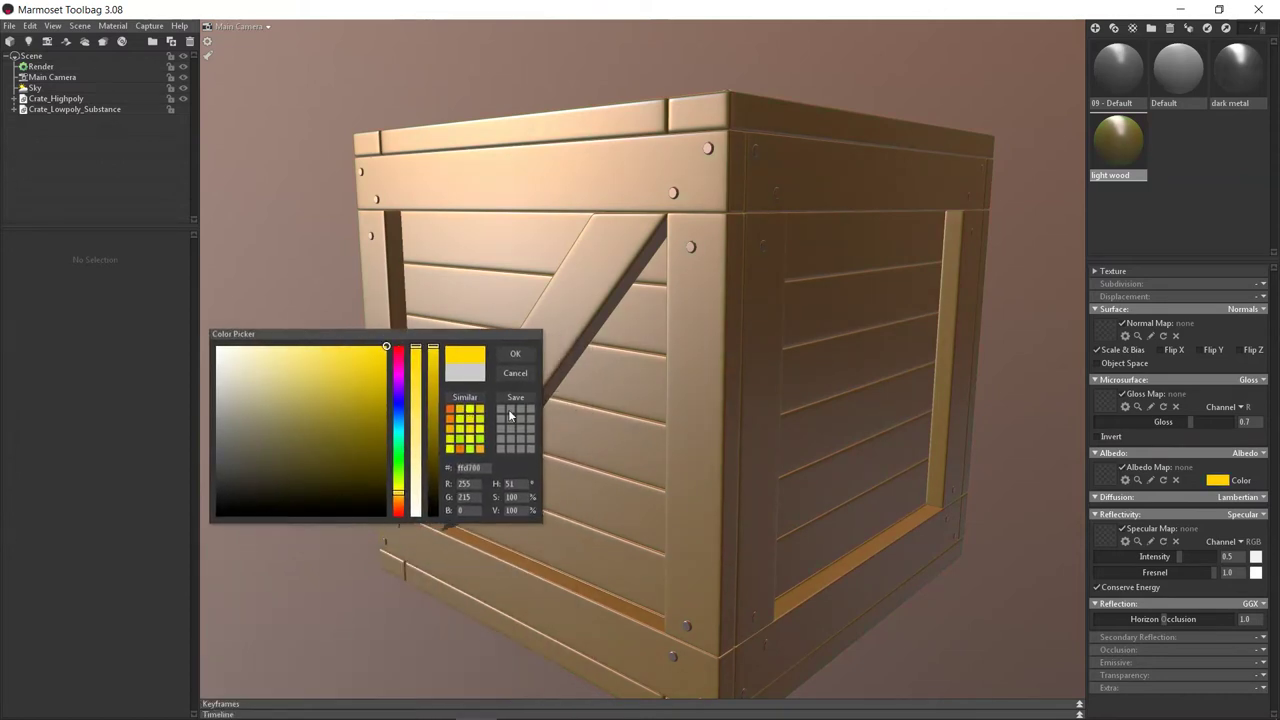
scroll(686, 313, "down", 3)
left_click_drag(687, 313, 692, 334)
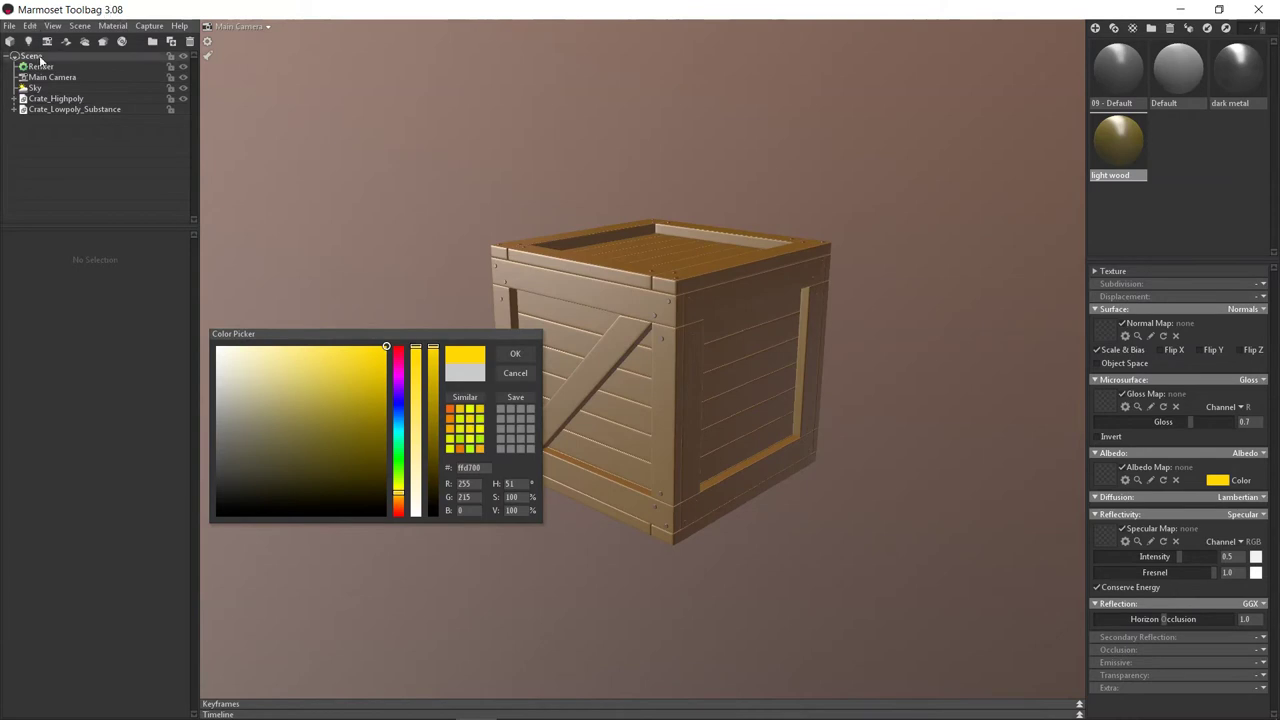
left_click_drag(438, 182, 474, 297, "shift")
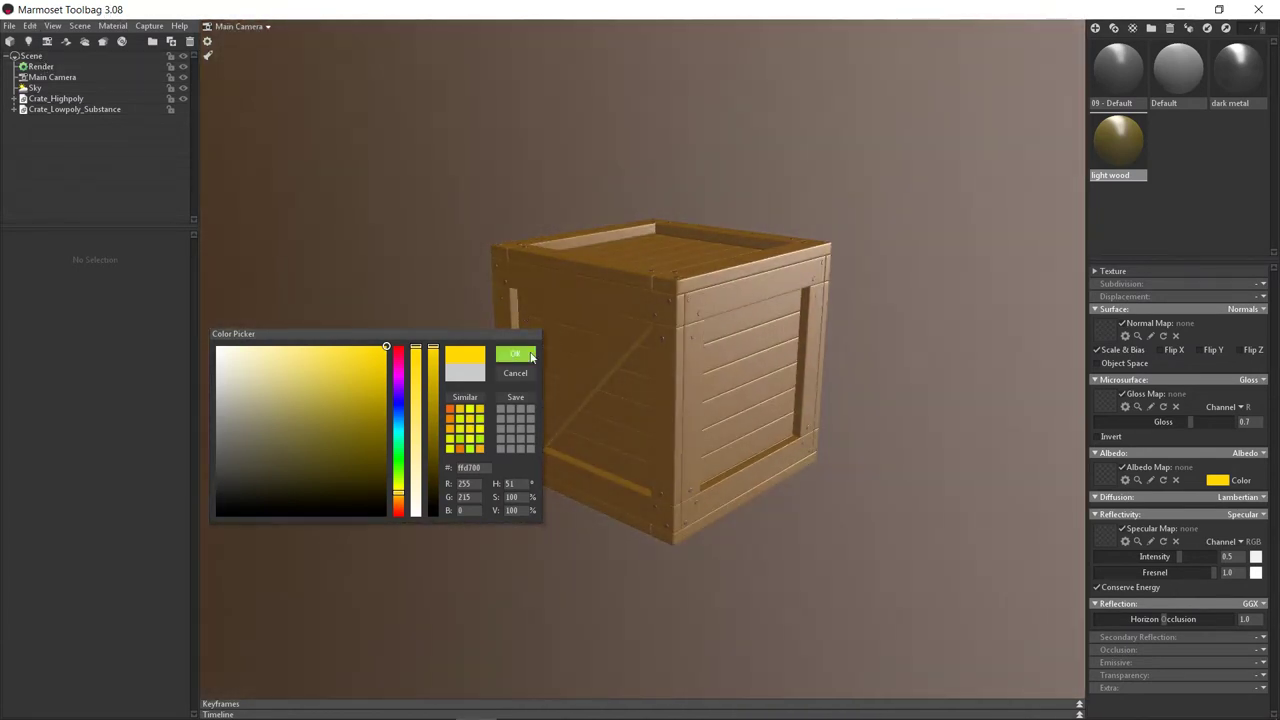
Step: Settle the light wood albedo on a muted tan (#bc935f) and accept it
left_click(398, 503)
left_click_drag(398, 499, 398, 494)
mouse_move(433, 400)
left_mouse_down()
mouse_move(433, 419)
mouse_move(416, 418)
mouse_move(417, 454)
mouse_move(432, 407)
mouse_move(432, 438)
mouse_move(433, 404)
mouse_move(417, 422)
mouse_move(433, 390)
mouse_move(418, 441)
mouse_move(420, 429)
left_mouse_up()
left_click_drag(393, 500, 404, 509)
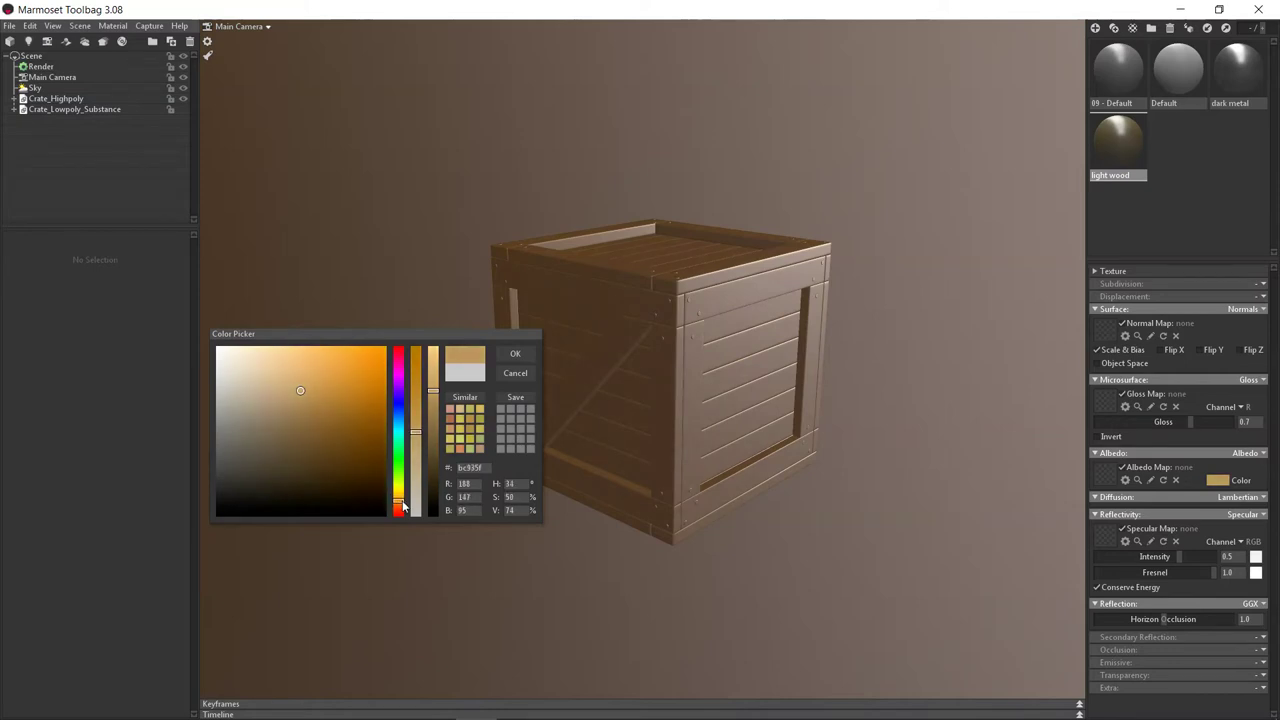
left_click(516, 354)
left_click_drag(605, 306, 540, 280)
left_click_drag(289, 60, 600, 354)
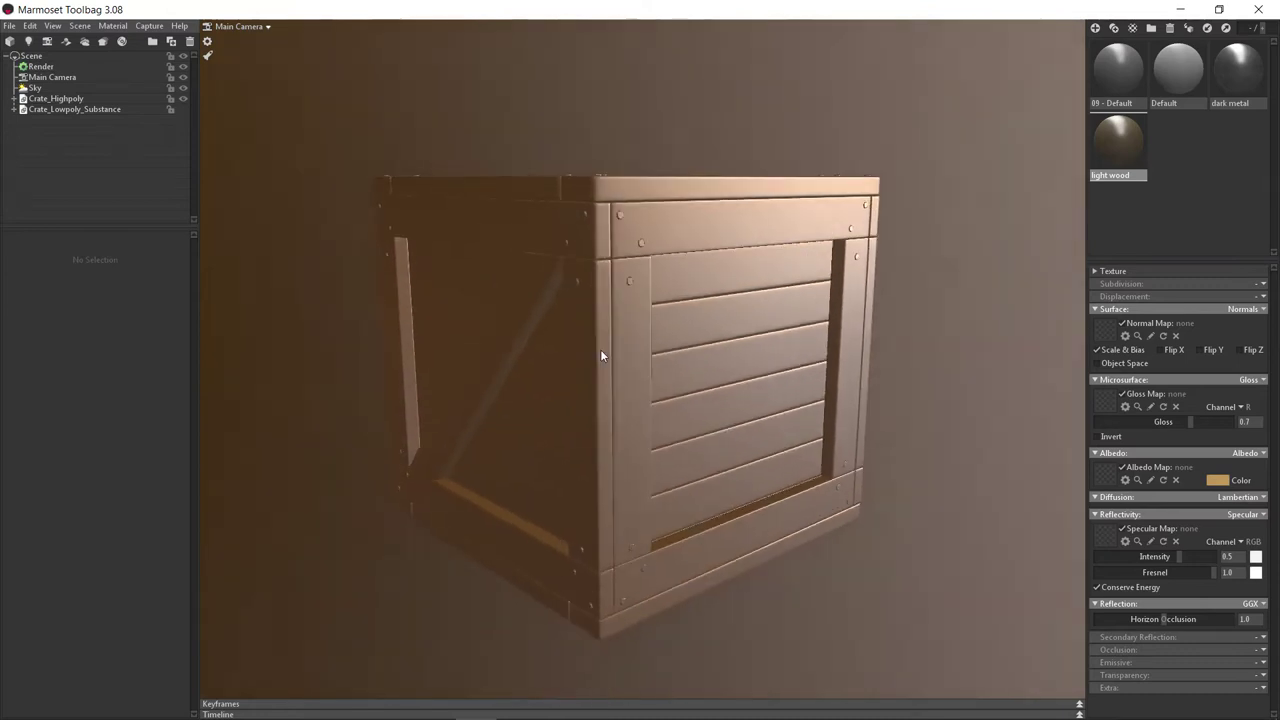
Step: Switch the light wood material's microsurface to Roughness, at about 0.336
left_click(1238, 70)
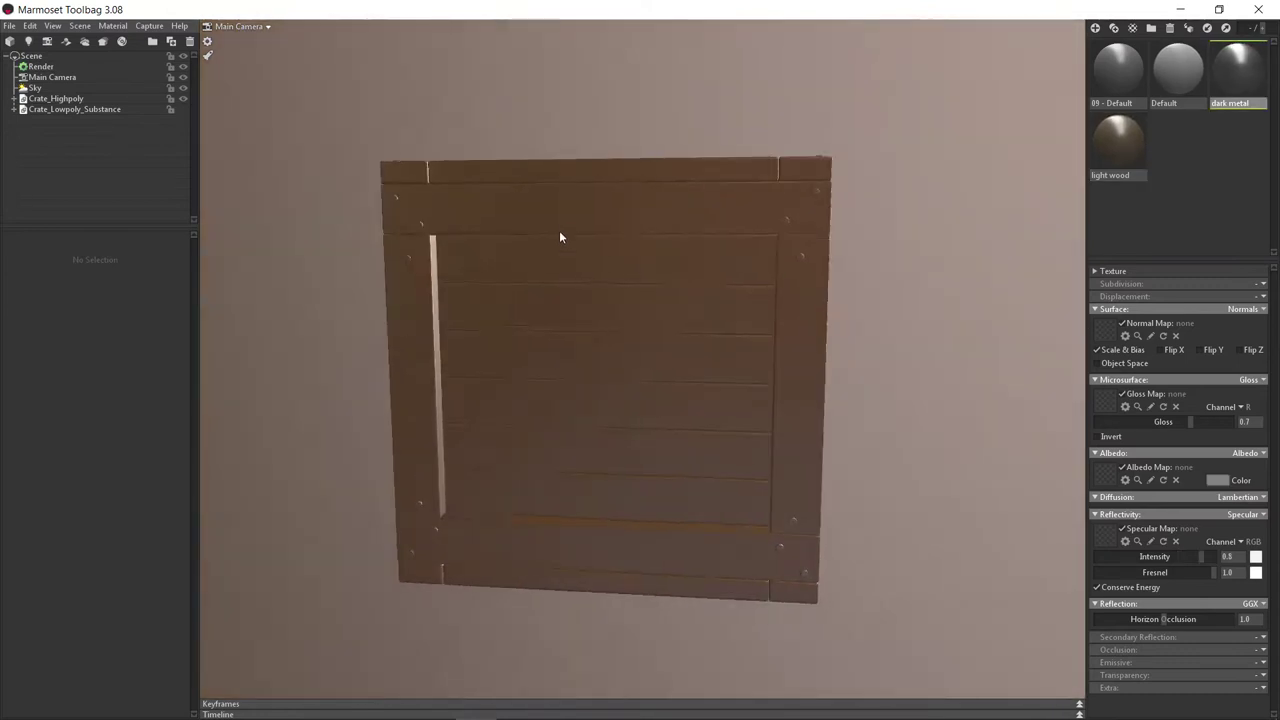
left_click_drag(560, 237, 1010, 331)
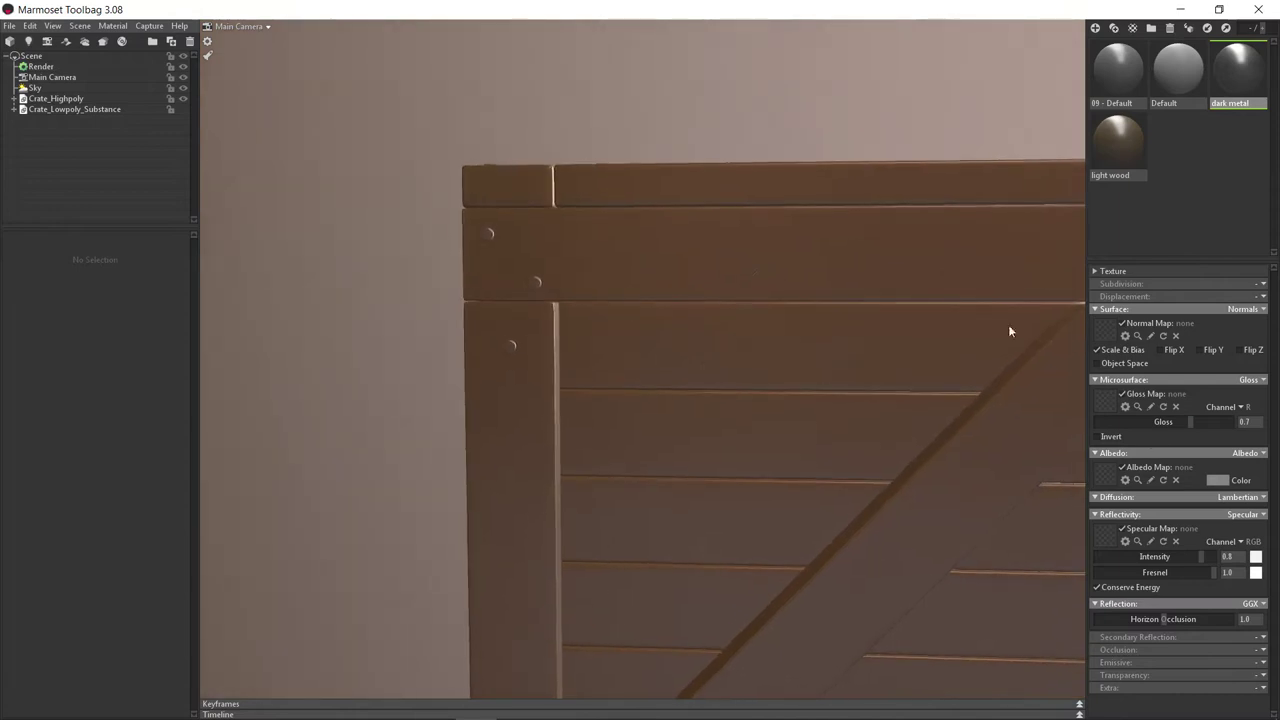
left_click(1117, 148)
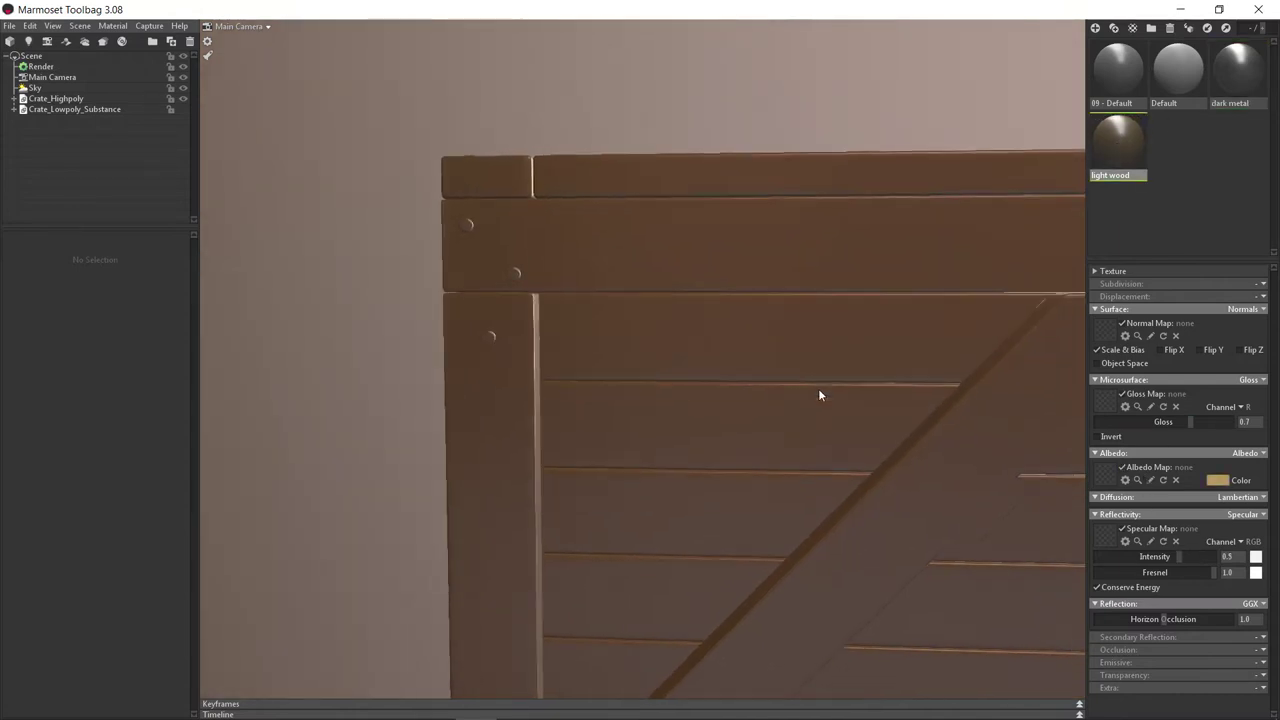
mouse_move(1189, 425)
left_mouse_down()
mouse_move(1160, 424)
mouse_move(1225, 424)
mouse_move(1191, 424)
left_mouse_up()
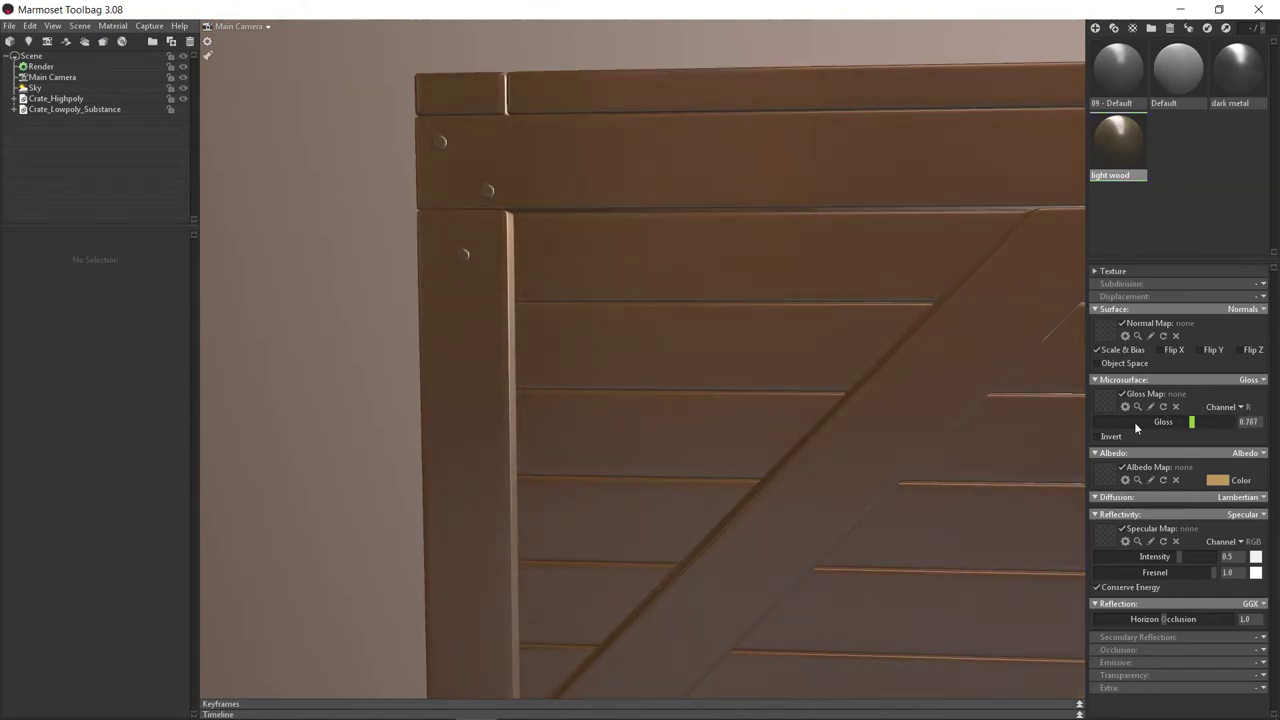
scroll(814, 406, "down", 5)
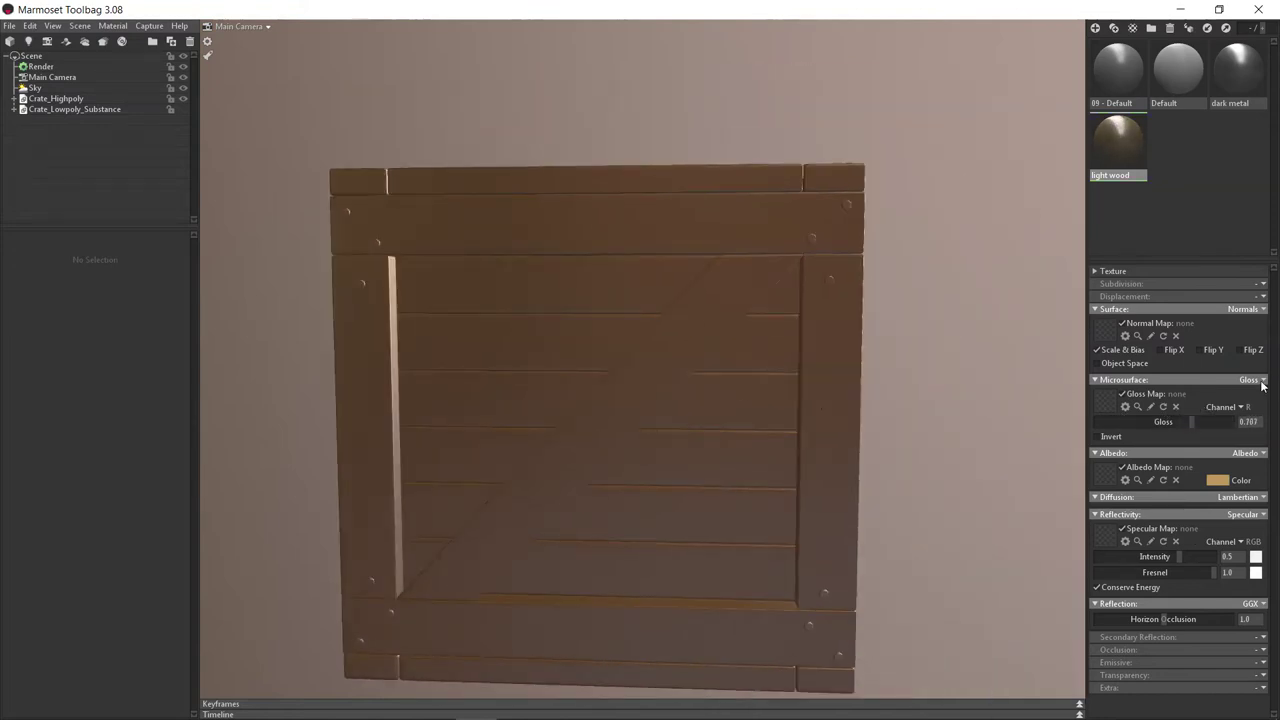
left_click(1262, 380)
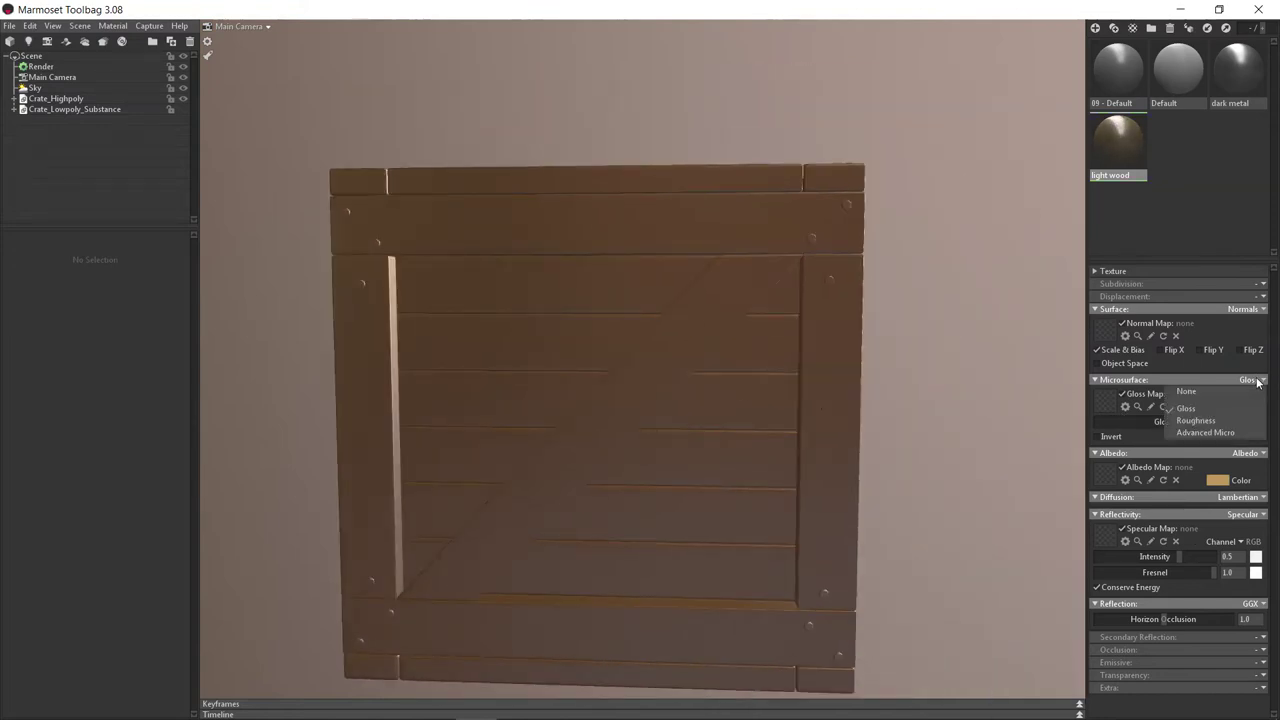
left_click(1195, 418)
left_click_drag(1135, 426, 1150, 426)
Step: Switch light wood's reflectivity to Metalness with metalness 0 and roughness about 0.19
left_click_drag(999, 428, 814, 354)
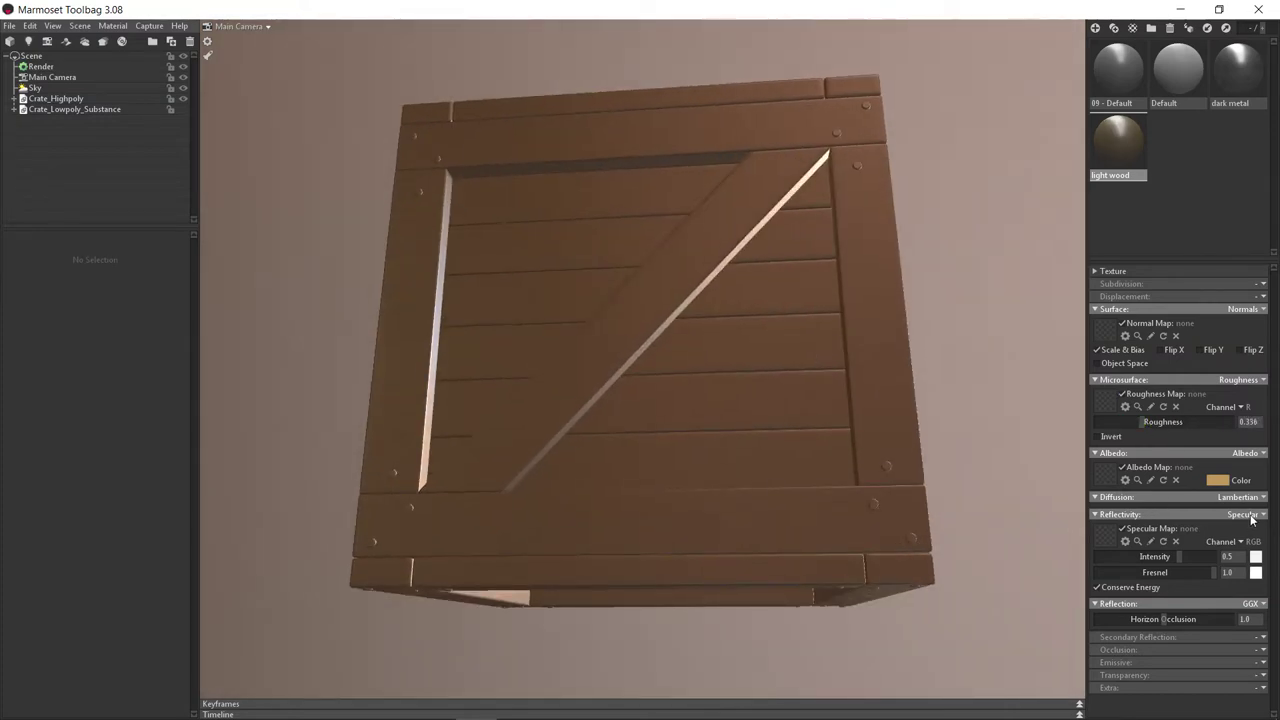
left_click(1250, 516)
left_click(1214, 562)
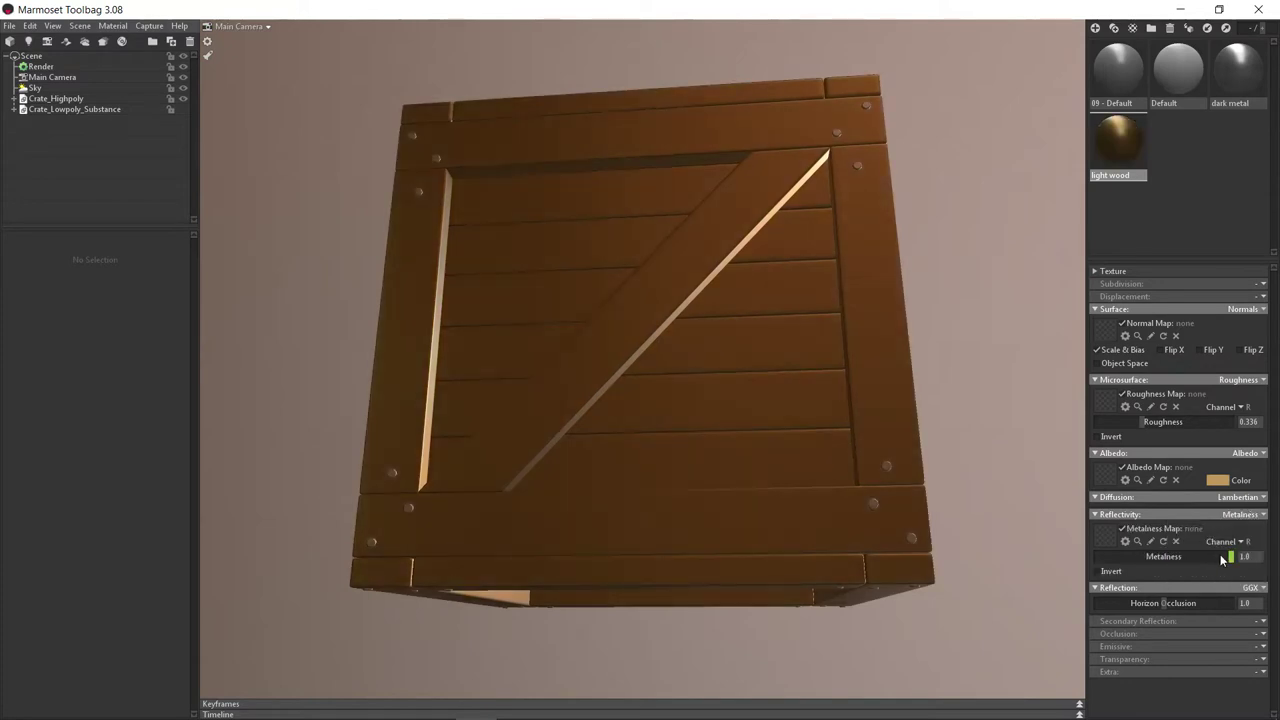
left_click_drag(1221, 560, 1031, 558)
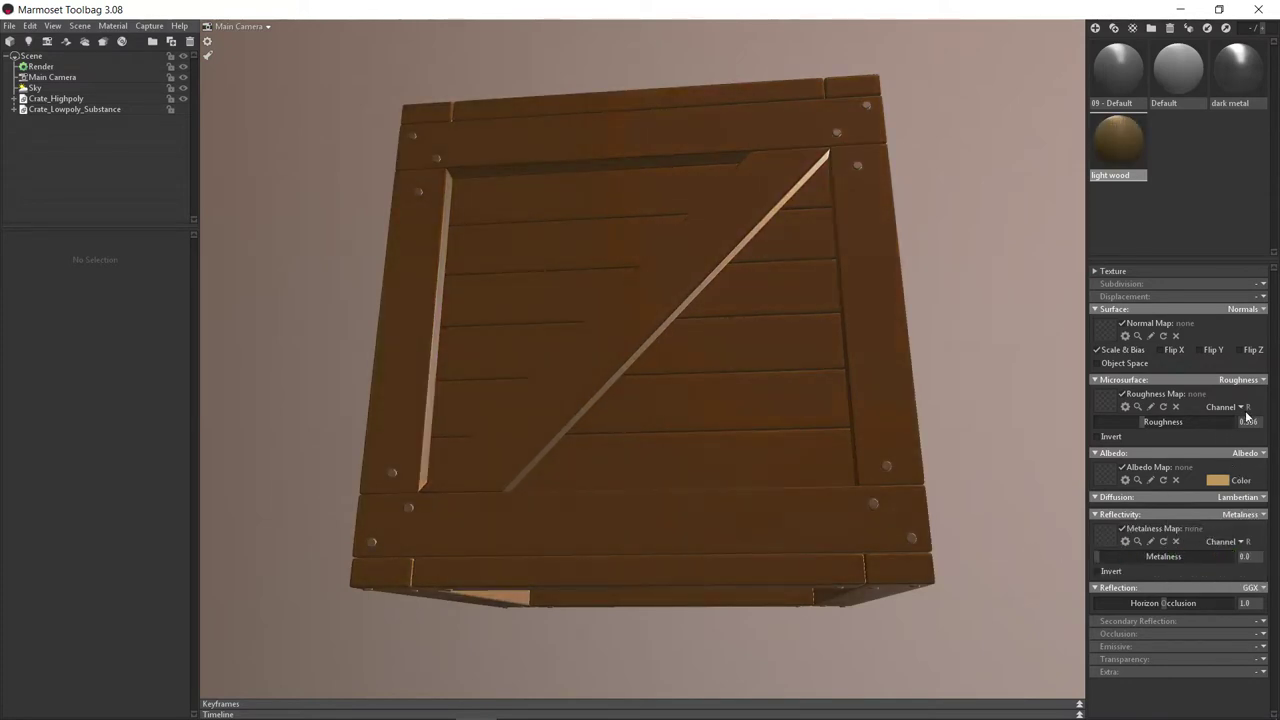
left_click_drag(1143, 422, 837, 350)
mouse_move(1133, 426)
left_mouse_down()
mouse_move(1114, 420)
mouse_move(1137, 421)
left_mouse_up()
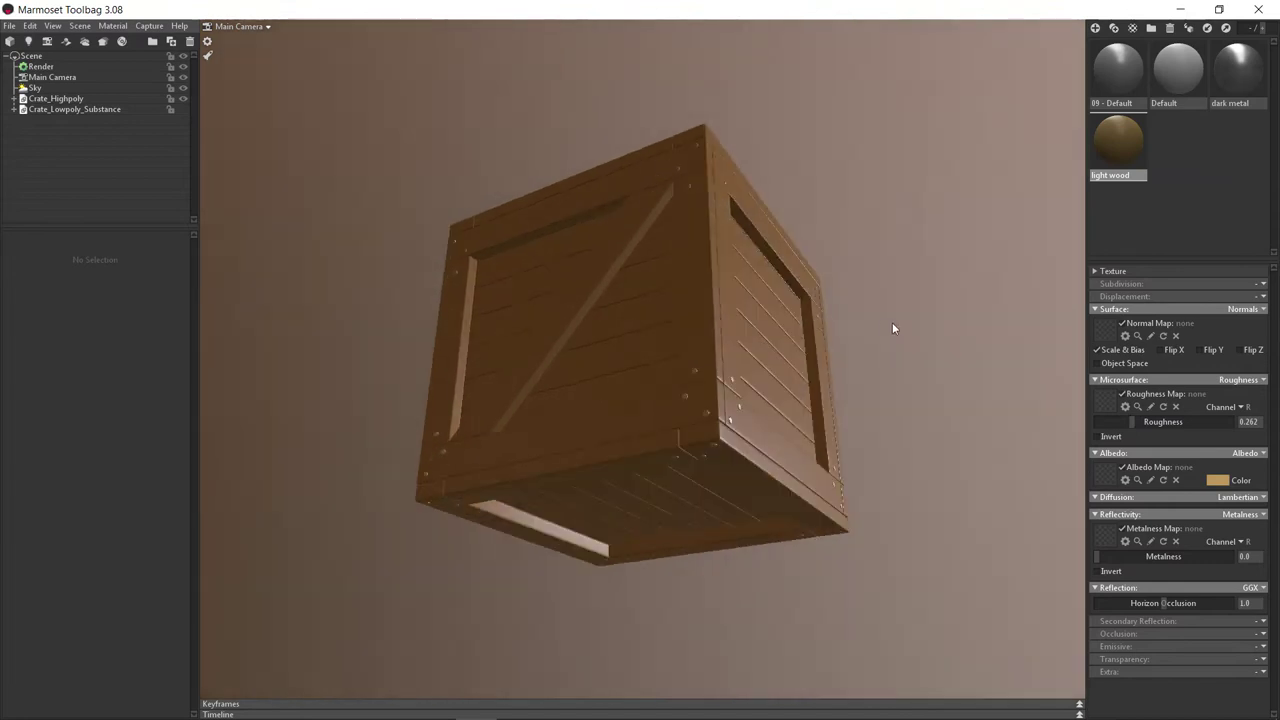
left_click_drag(892, 322, 837, 390)
left_click(1238, 75)
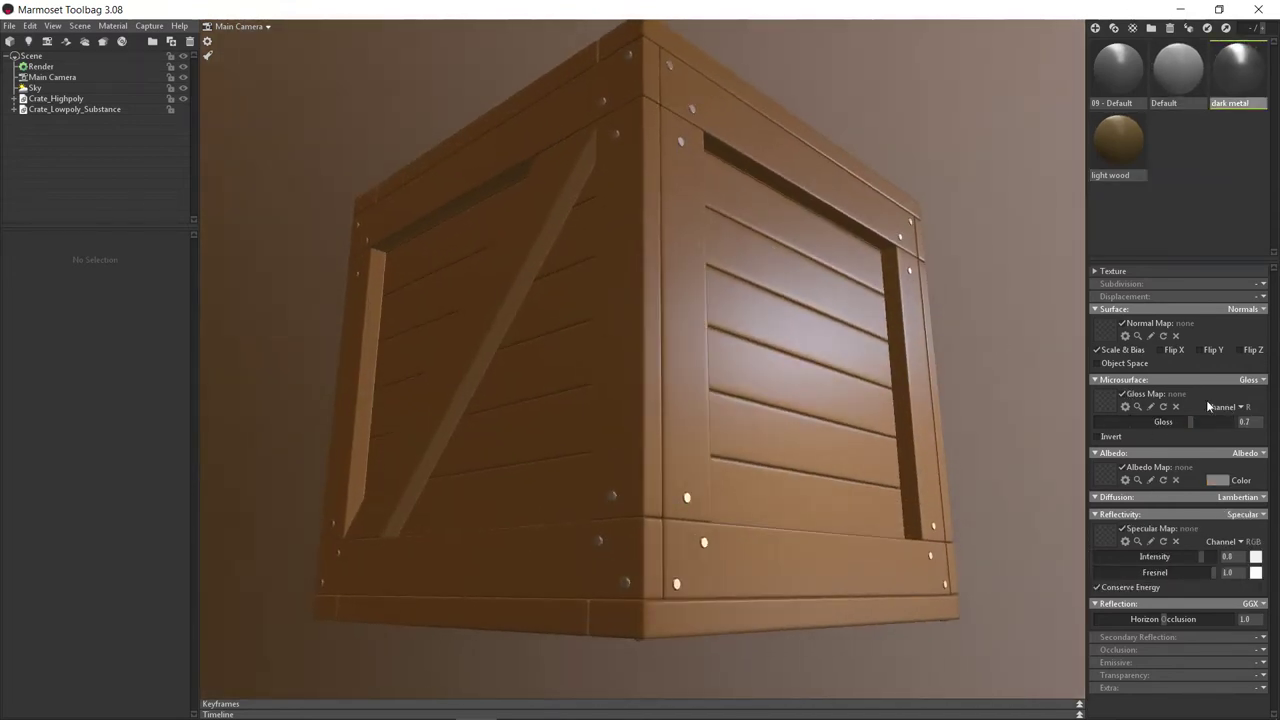
Step: Switch the dark metal material to Roughness microsurface and Metalness reflectivity
left_click(1249, 380)
left_click(1203, 424)
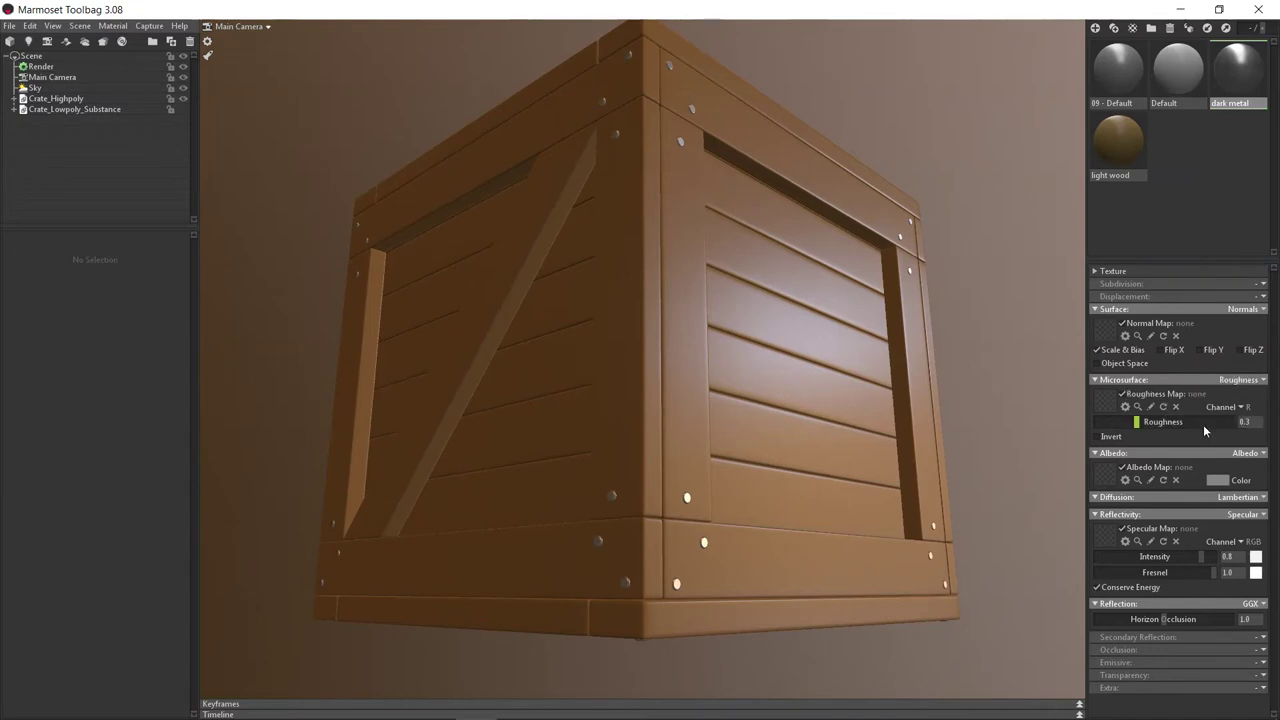
left_click(1245, 513)
left_click(1147, 536)
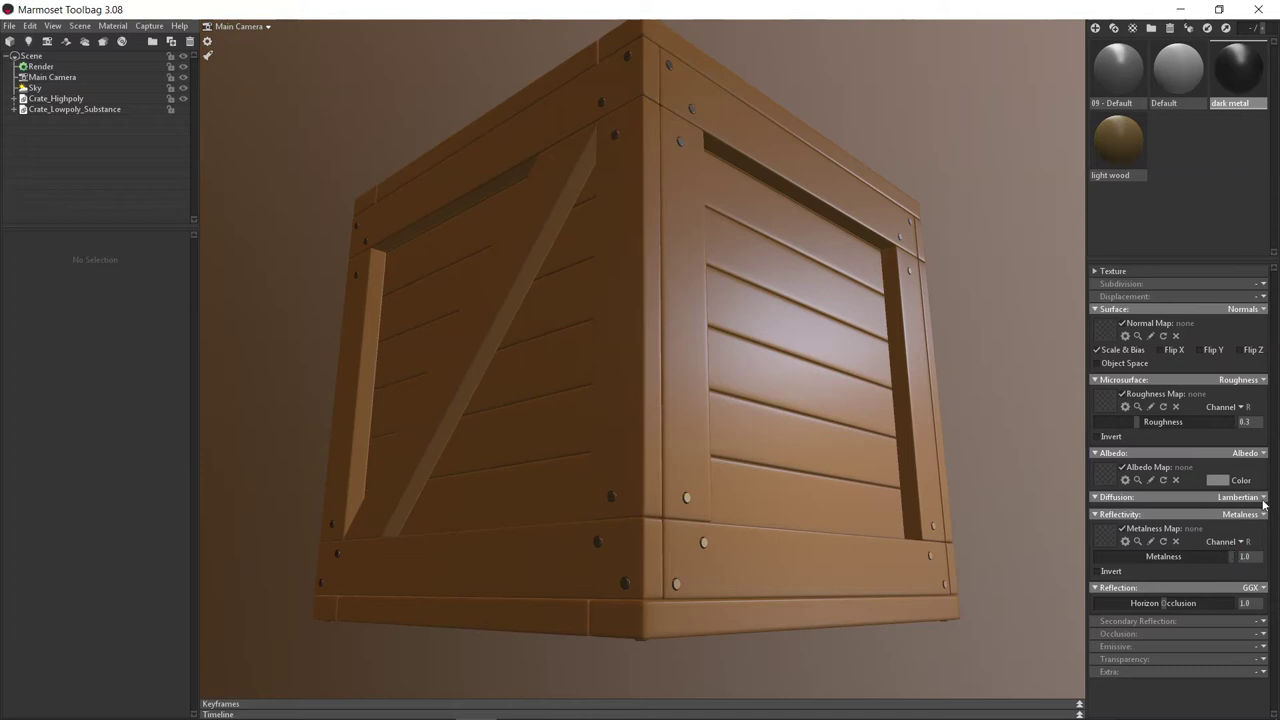
Step: Set the dark metal material's roughness to about 0.306
left_click_drag(1196, 416, 1143, 414)
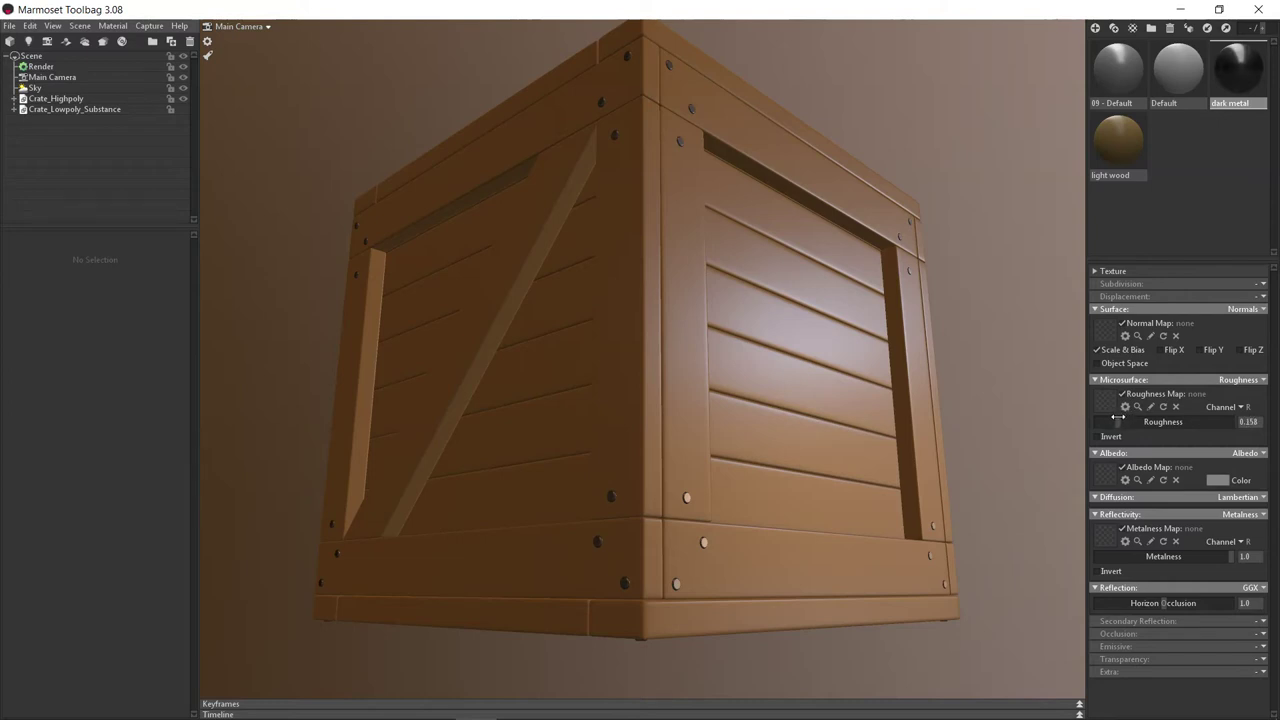
left_click_drag(1010, 401, 765, 440)
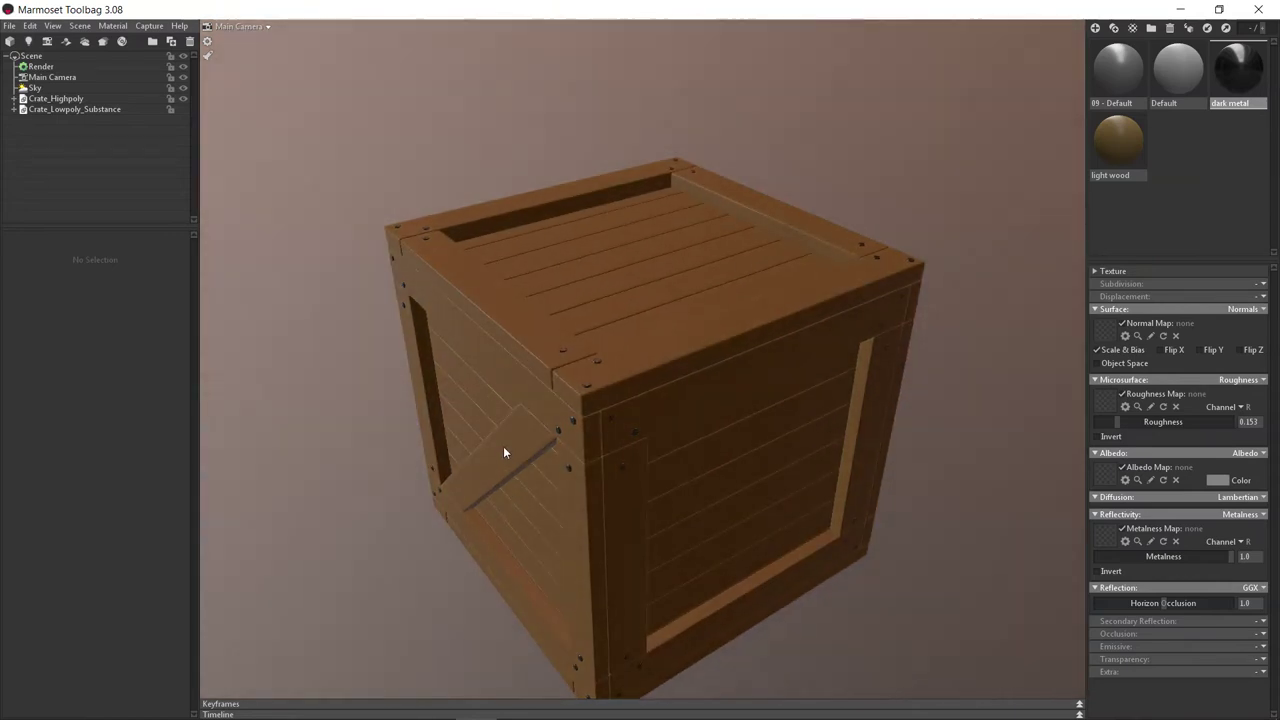
scroll(660, 406, "up", 3)
left_click(1110, 437)
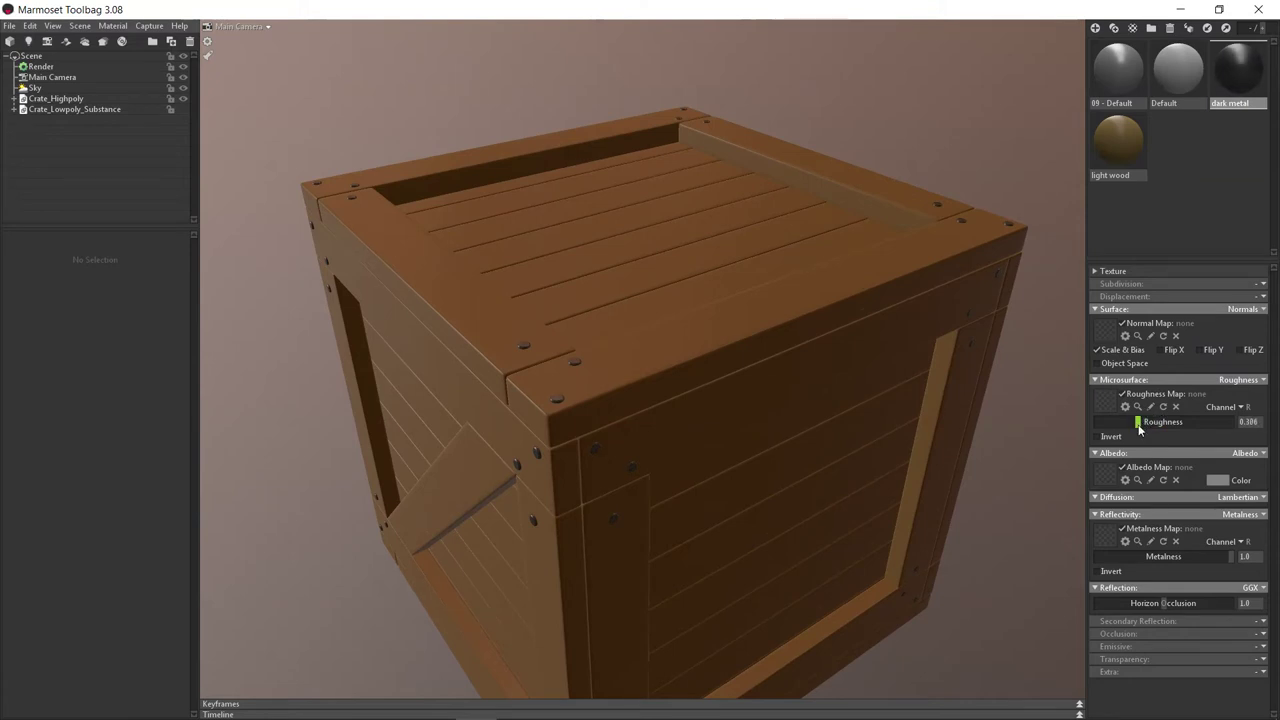
scroll(683, 386, "down", 3)
left_click_drag(683, 386, 649, 343)
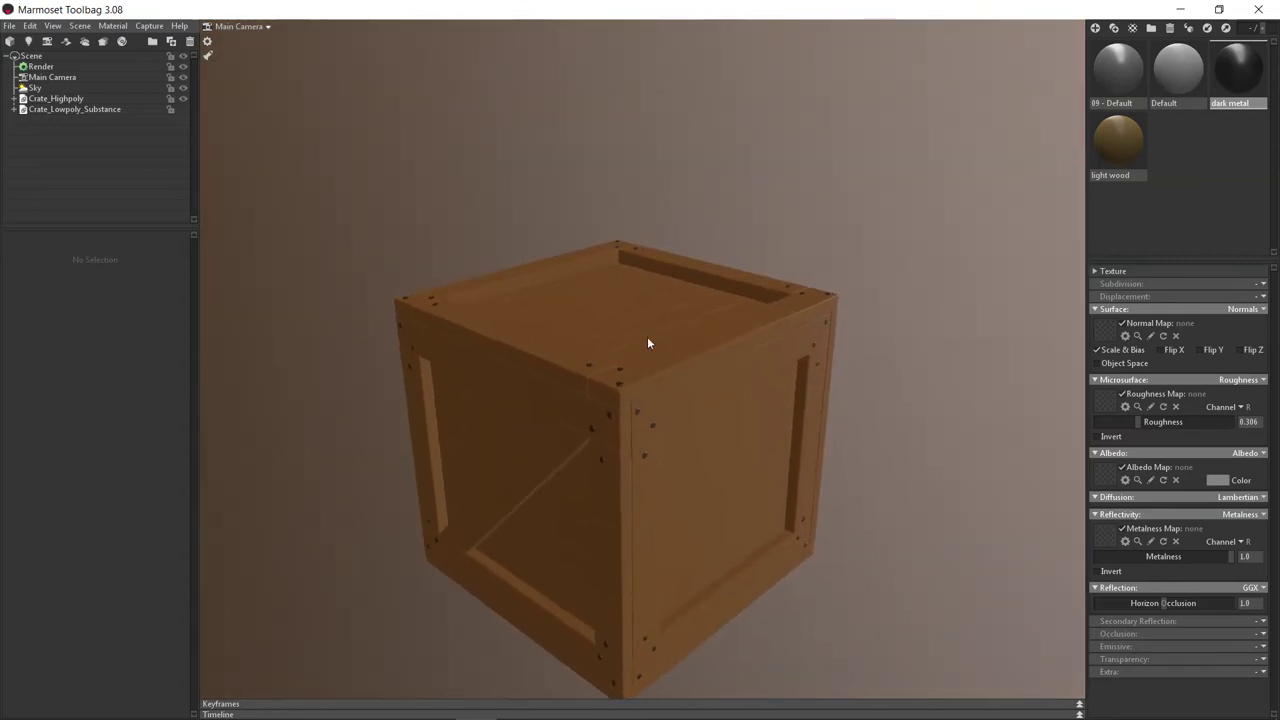
scroll(643, 372, "up", 3)
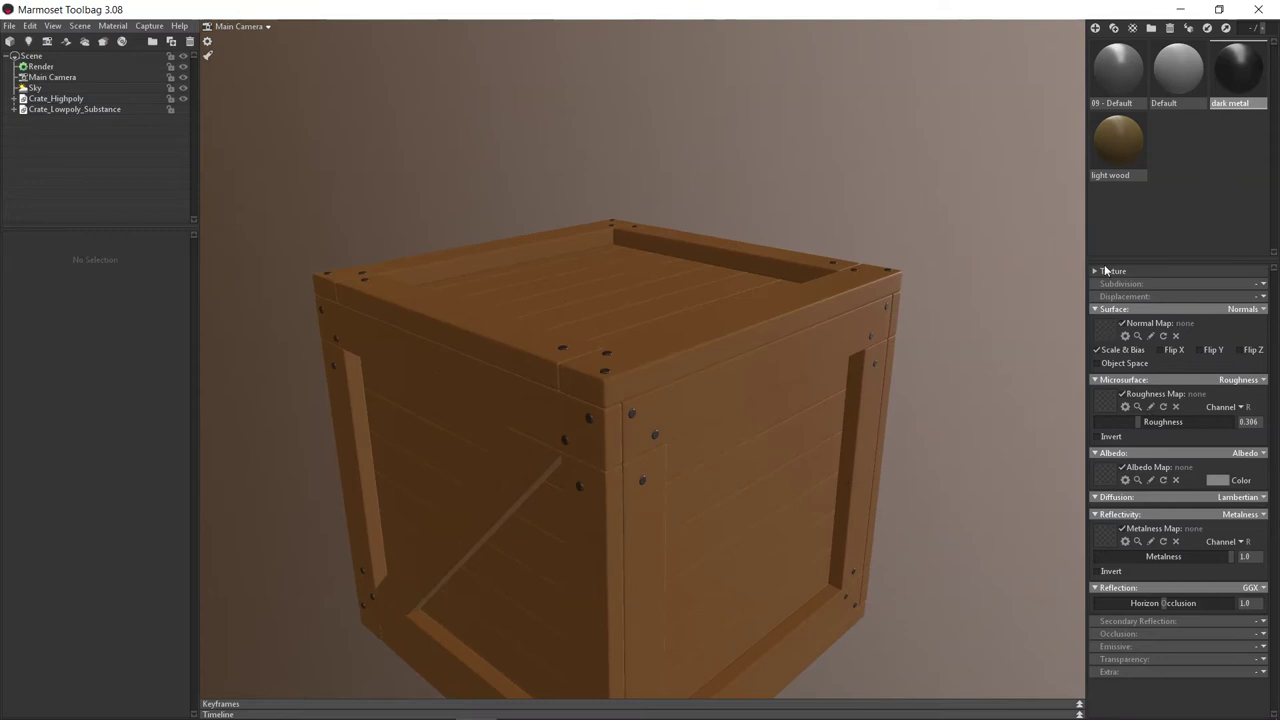
Step: Give the light wood material a tan albedo colour
left_click(1118, 140)
left_click(1217, 481)
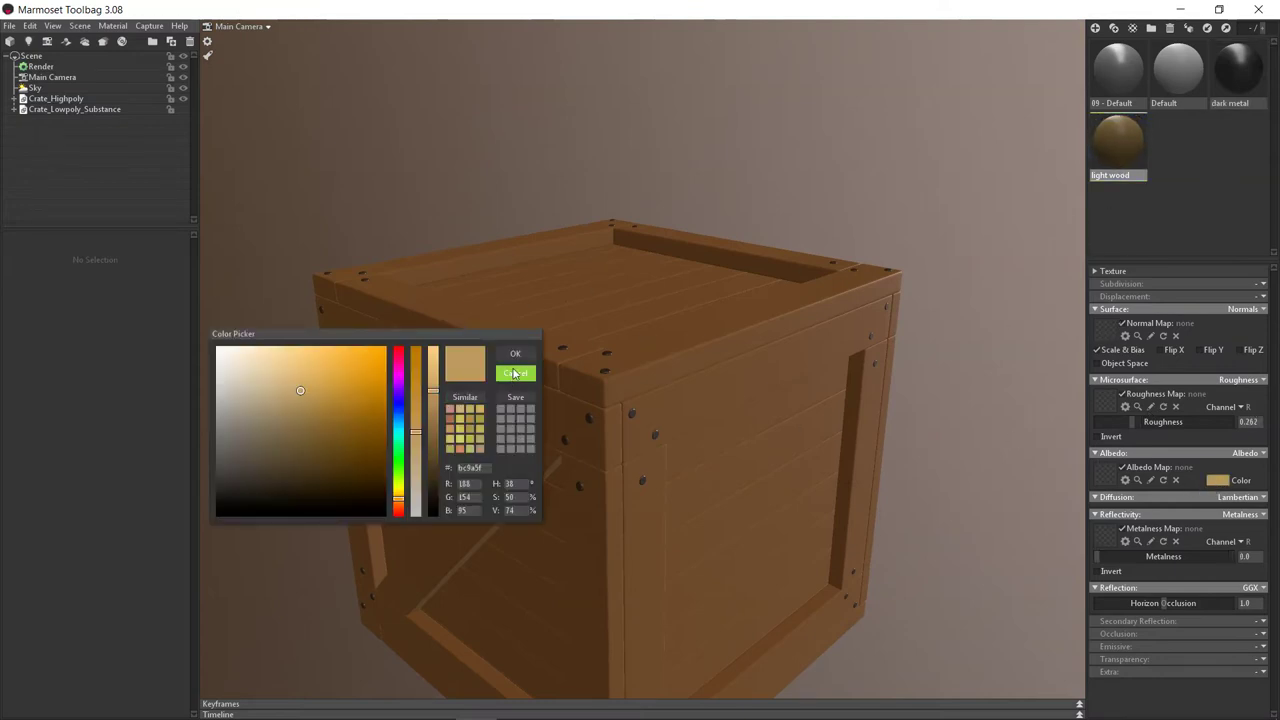
left_click(515, 353)
left_click_drag(630, 315, 777, 252)
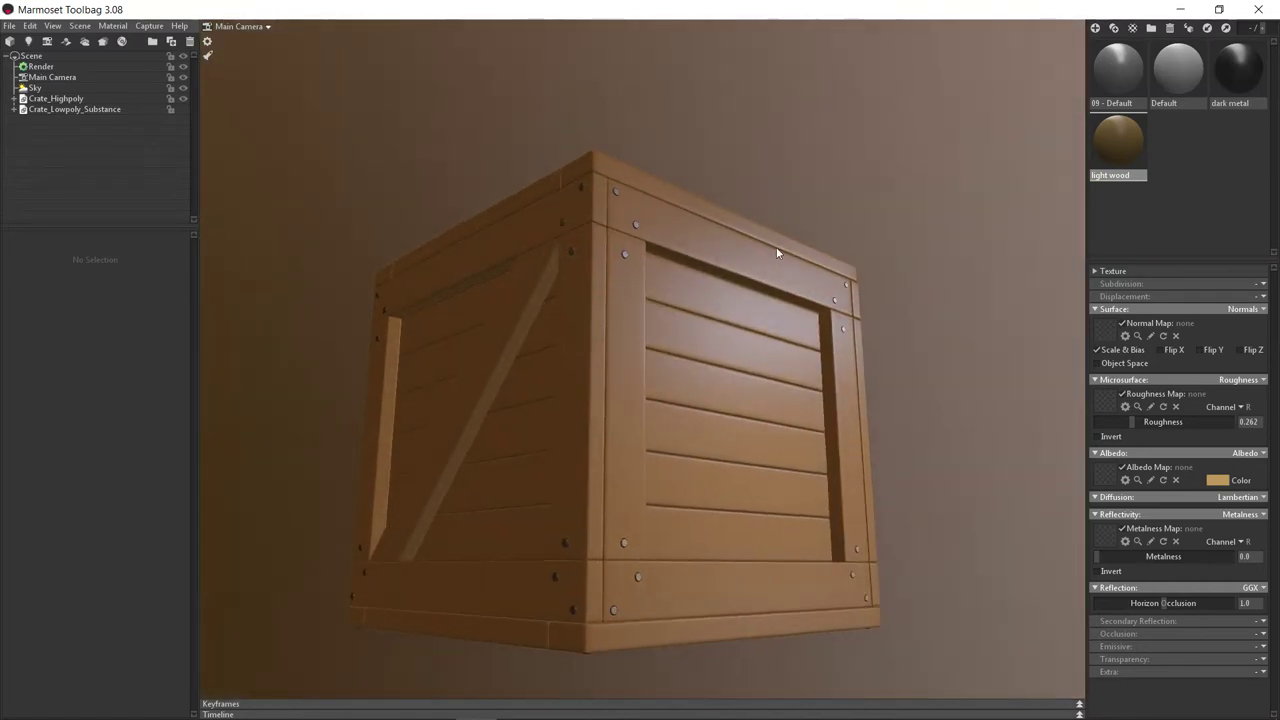
Step: Add a new baker, Baker 1, with a Bake Group holding High and Low
left_click(52, 98)
left_click(56, 109)
left_click(61, 100)
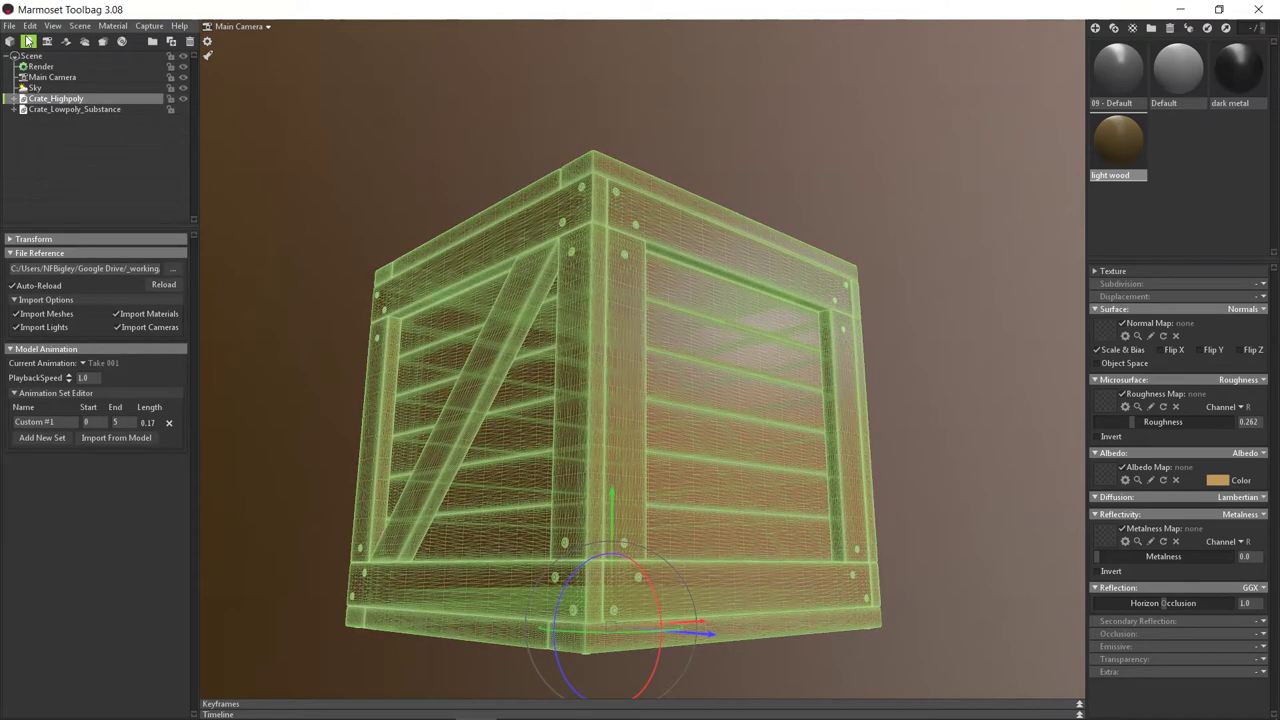
left_click(67, 140)
left_click_drag(485, 217, 546, 286)
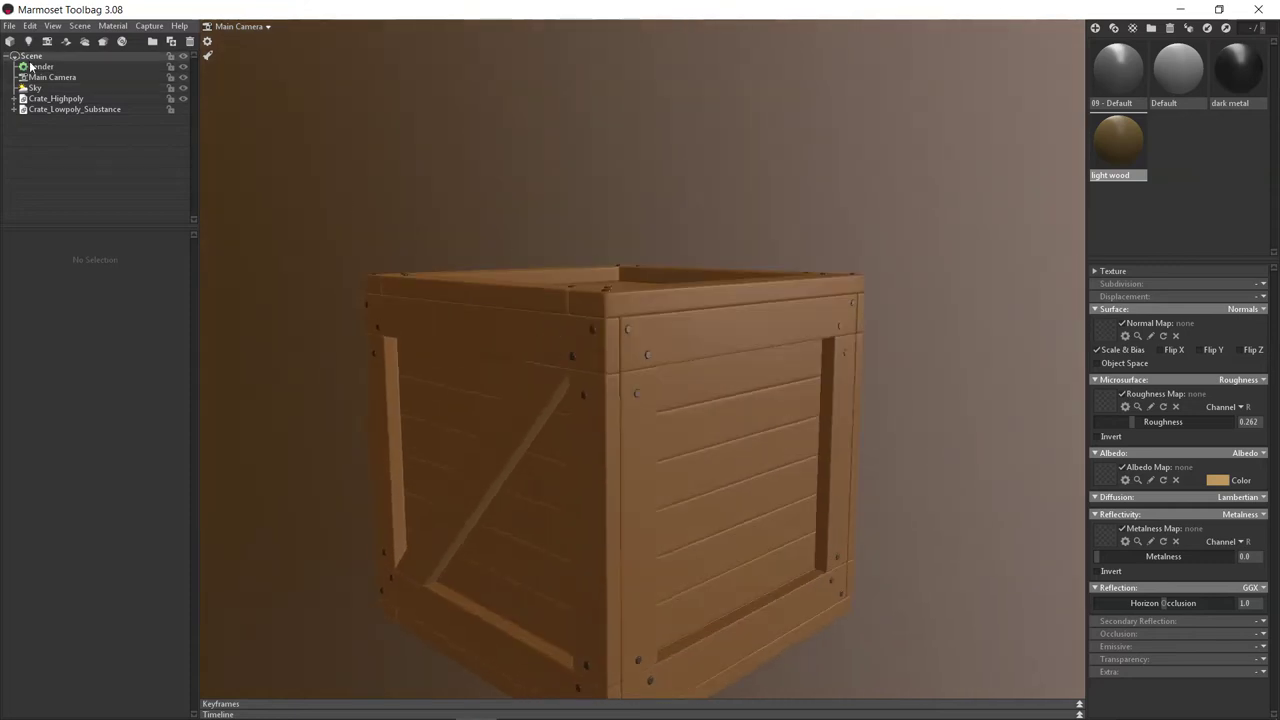
left_click(104, 42)
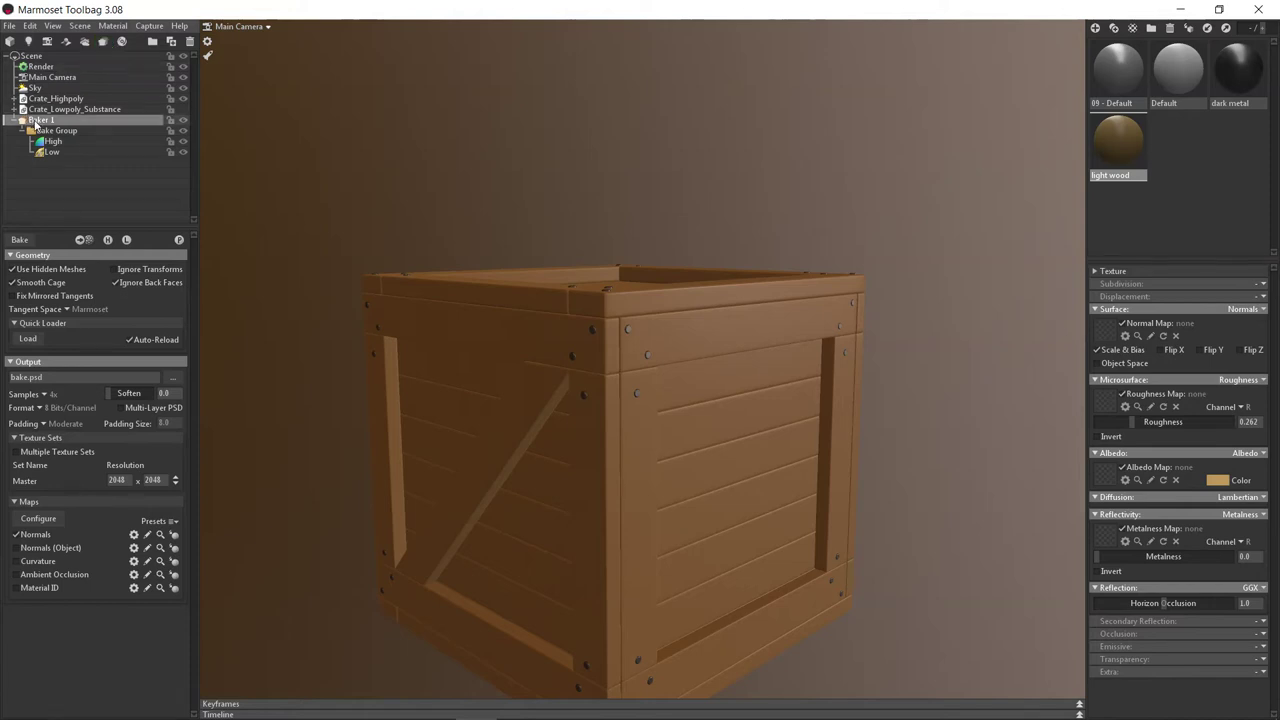
Step: Rename Baker 1 to Crate and place Crate_Highpoly under High
double_click(48, 121)
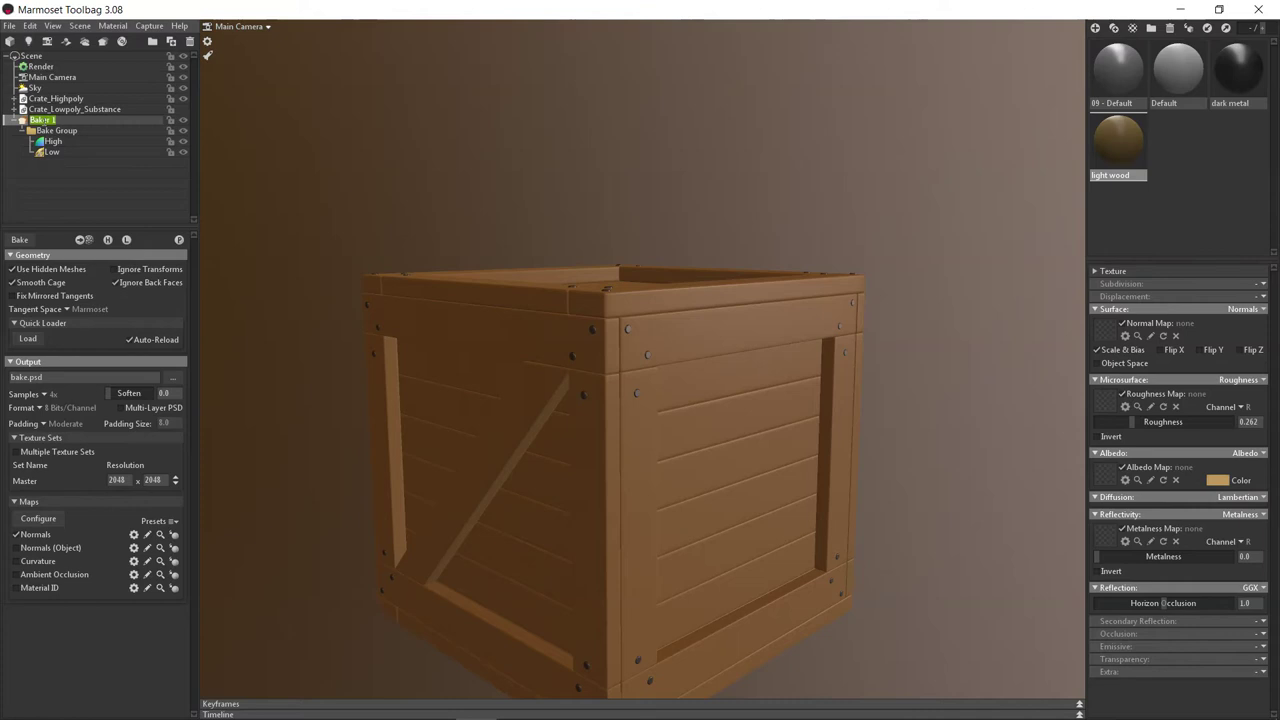
key("Return")
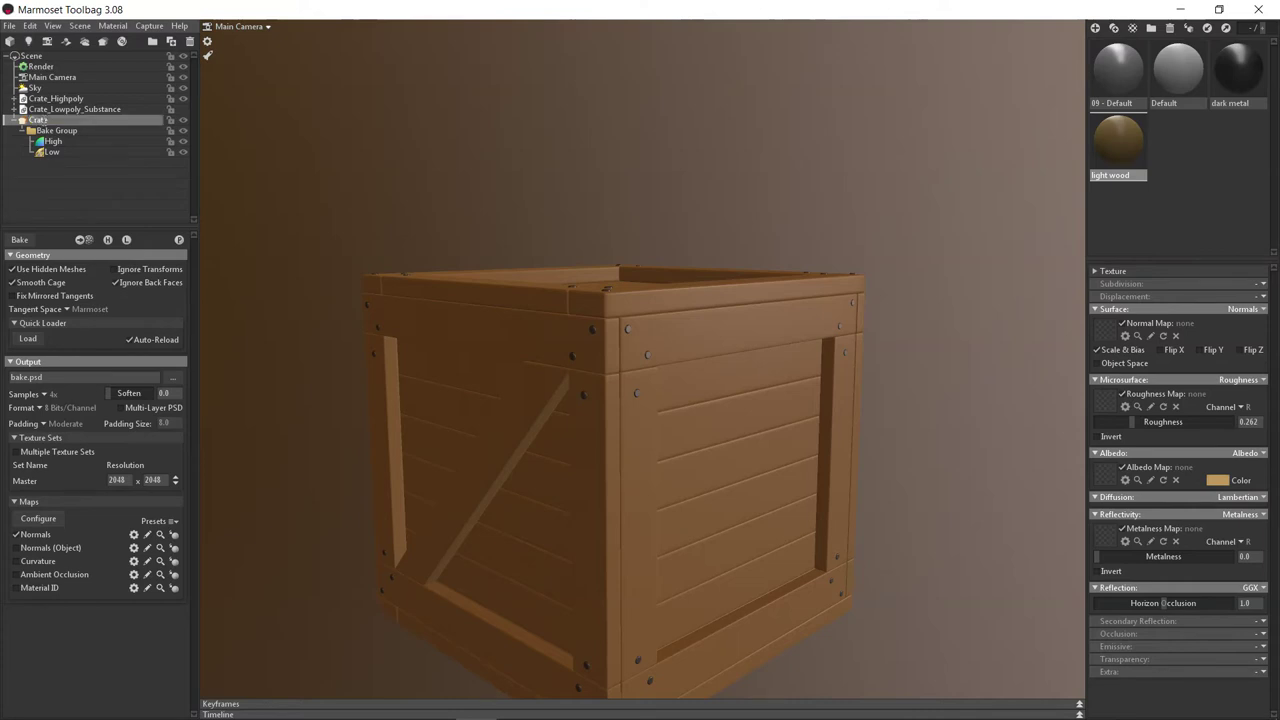
left_click(56, 131)
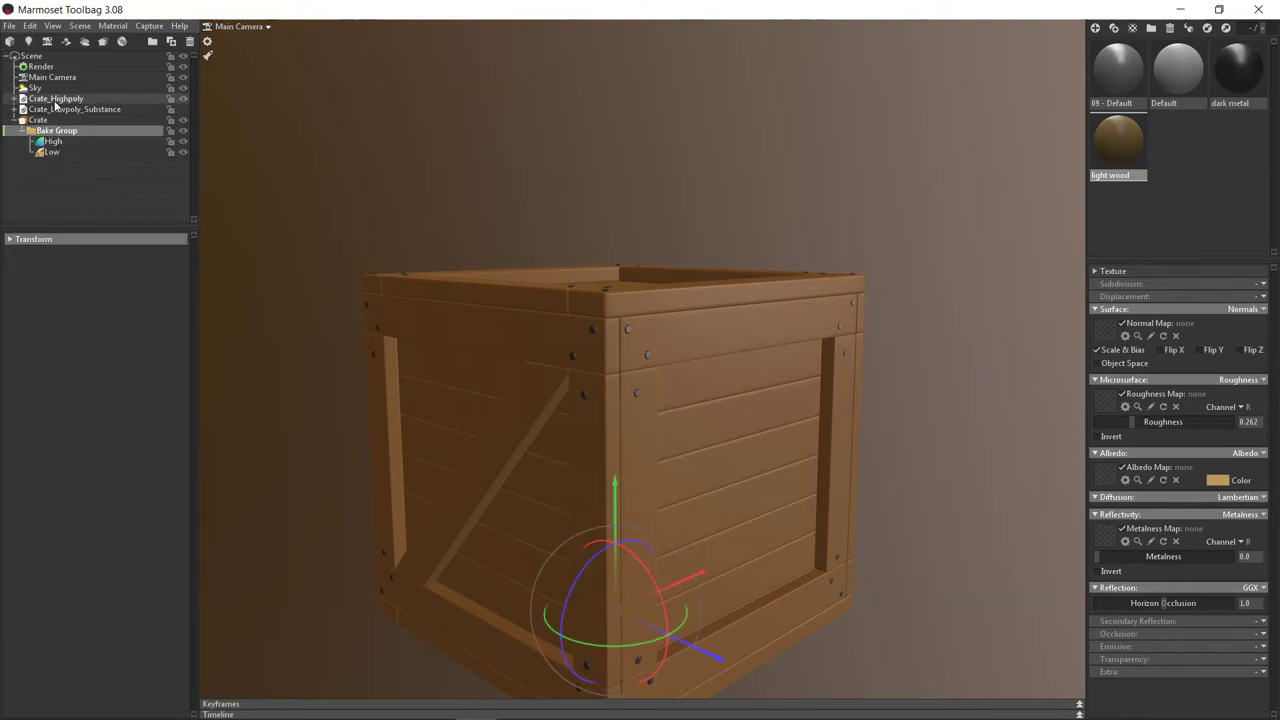
left_click_drag(57, 102, 57, 131)
Step: Place Crate_Lowpoly_Substance under Low and expand Crate_Highpoly to show its parts
left_click(57, 131)
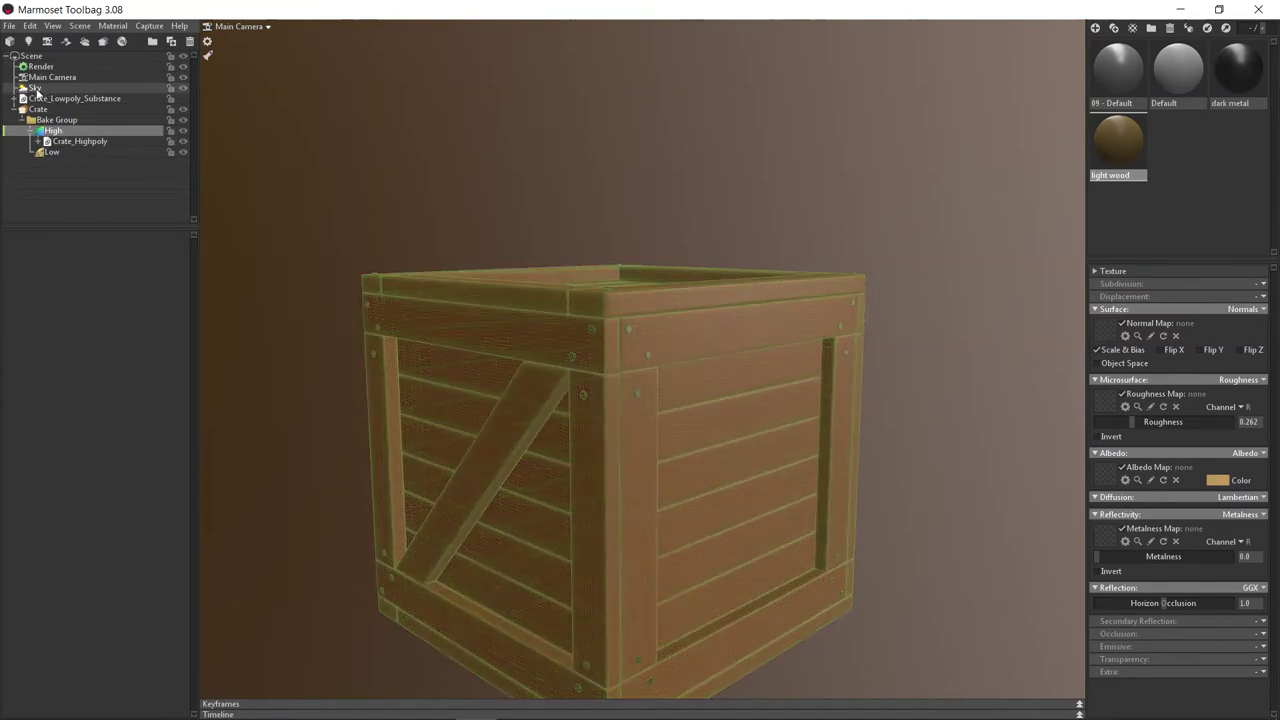
left_click_drag(45, 99, 52, 154)
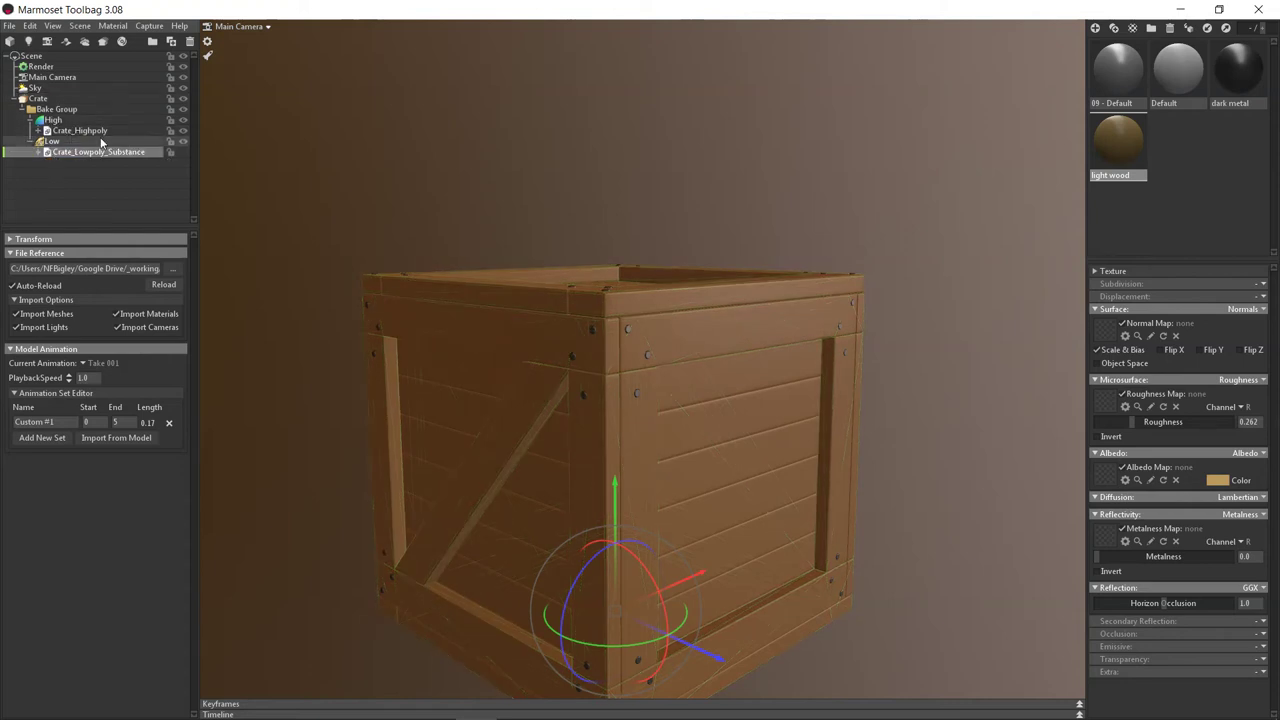
left_click_drag(397, 189, 470, 225)
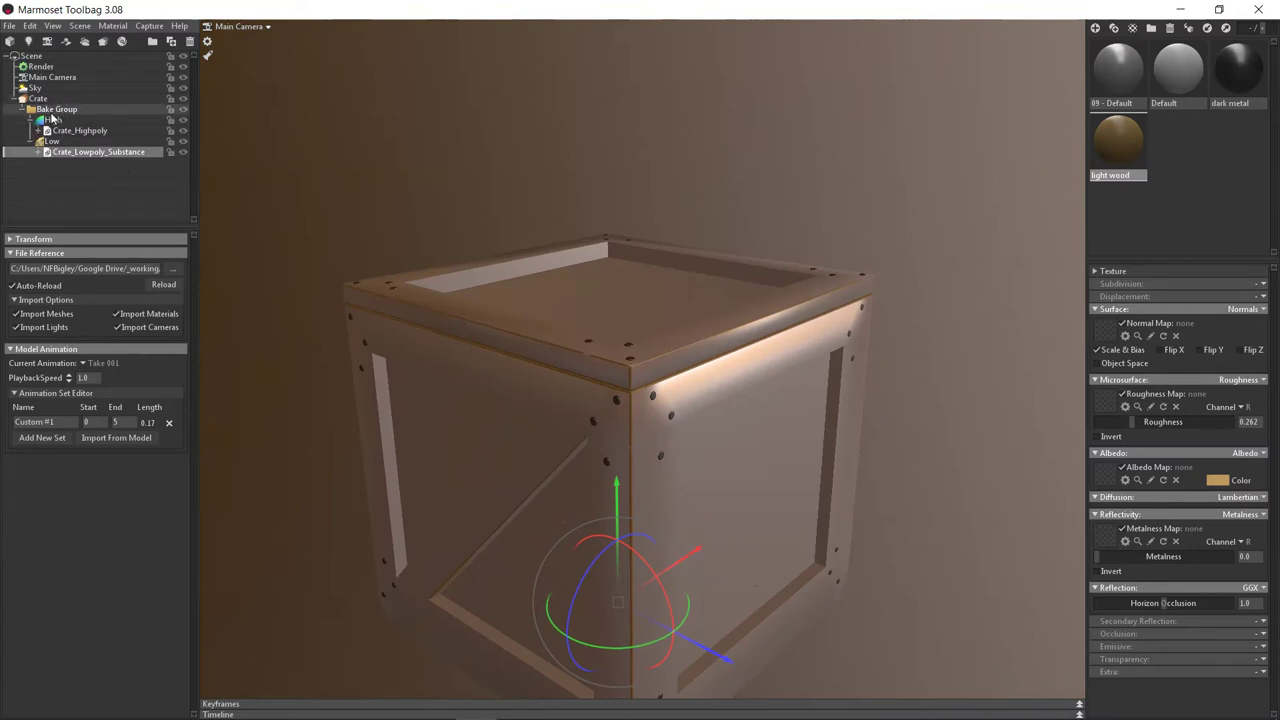
left_click(75, 130)
left_click(38, 130)
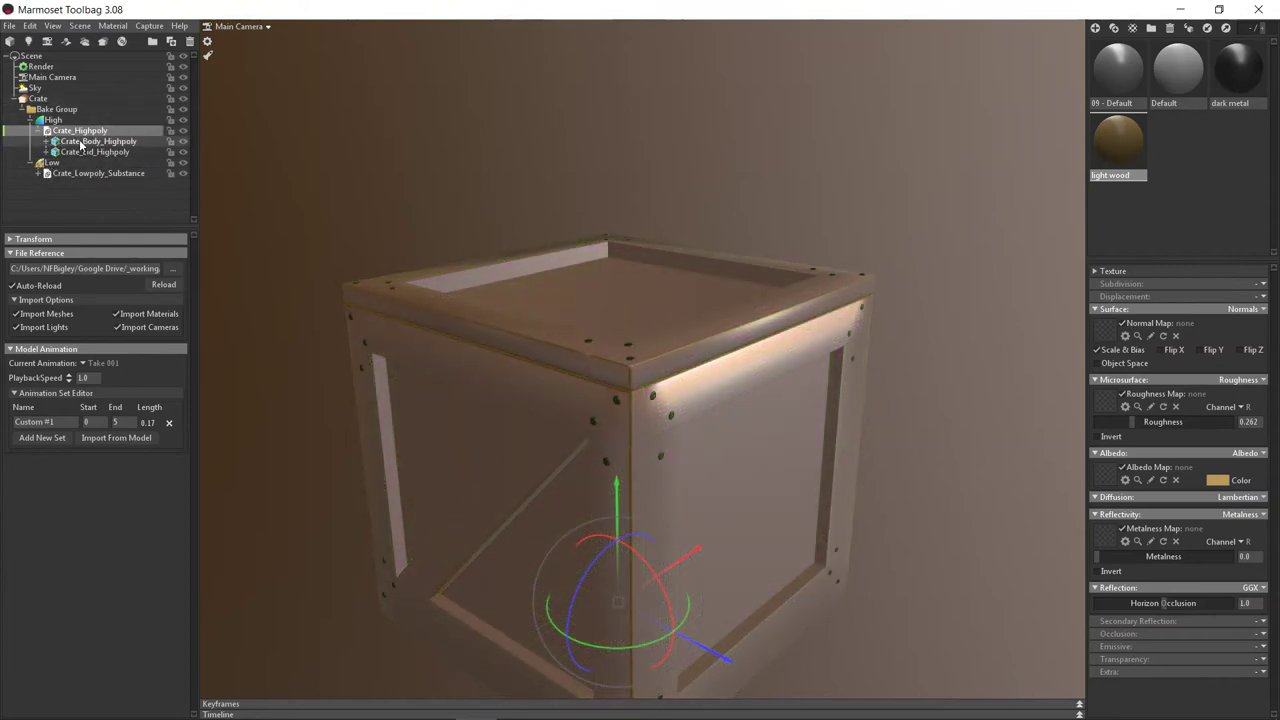
Step: Add a second bake group named lid to the Crate baker
left_click(81, 142)
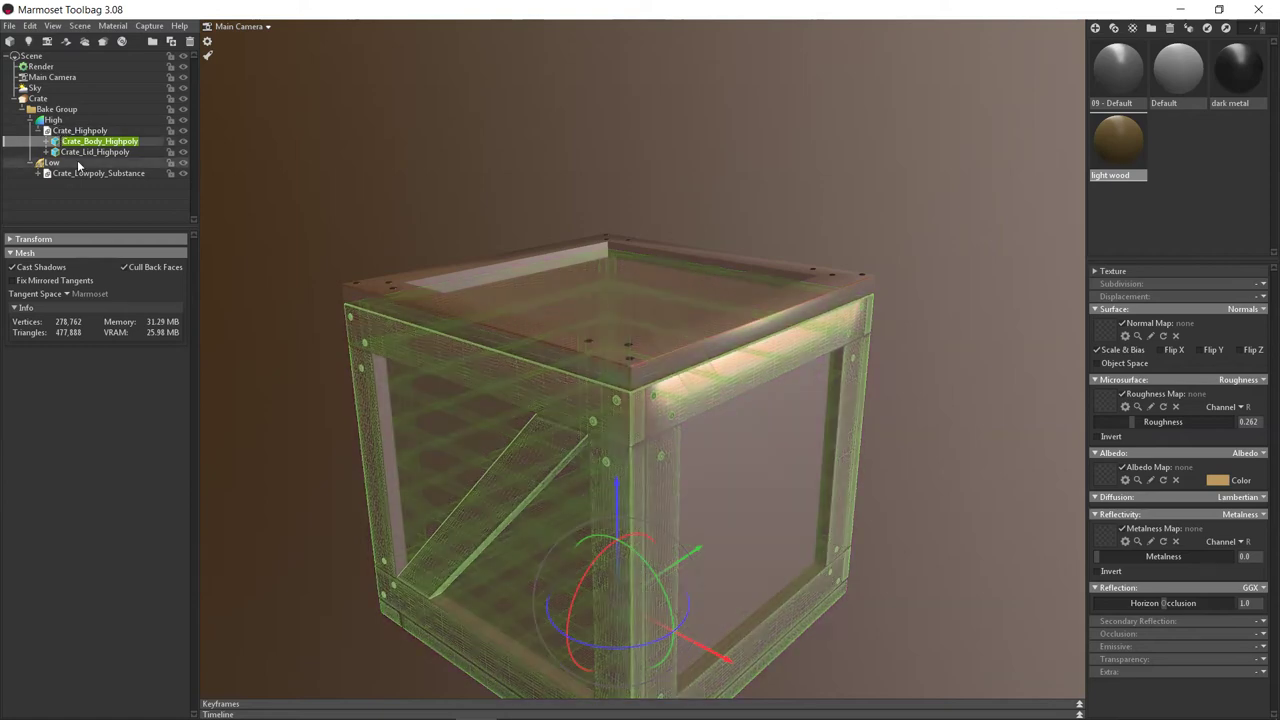
left_click(85, 152)
left_click(57, 109)
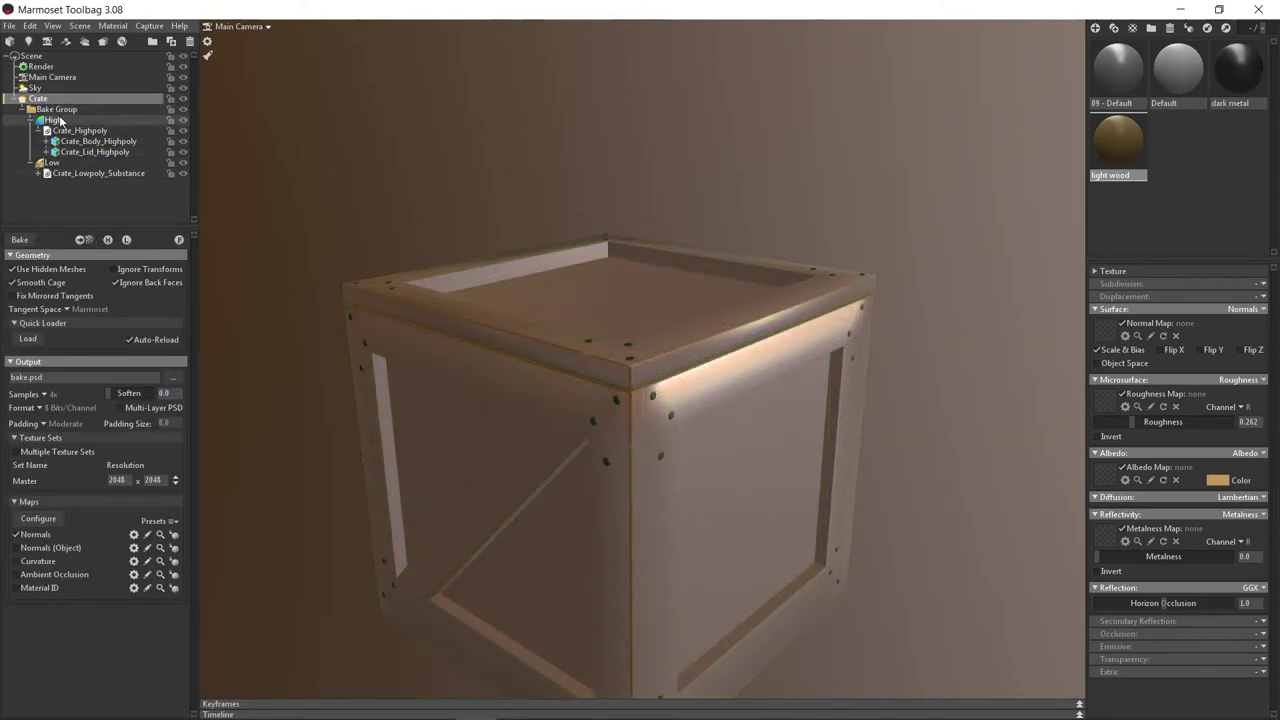
left_click(83, 242)
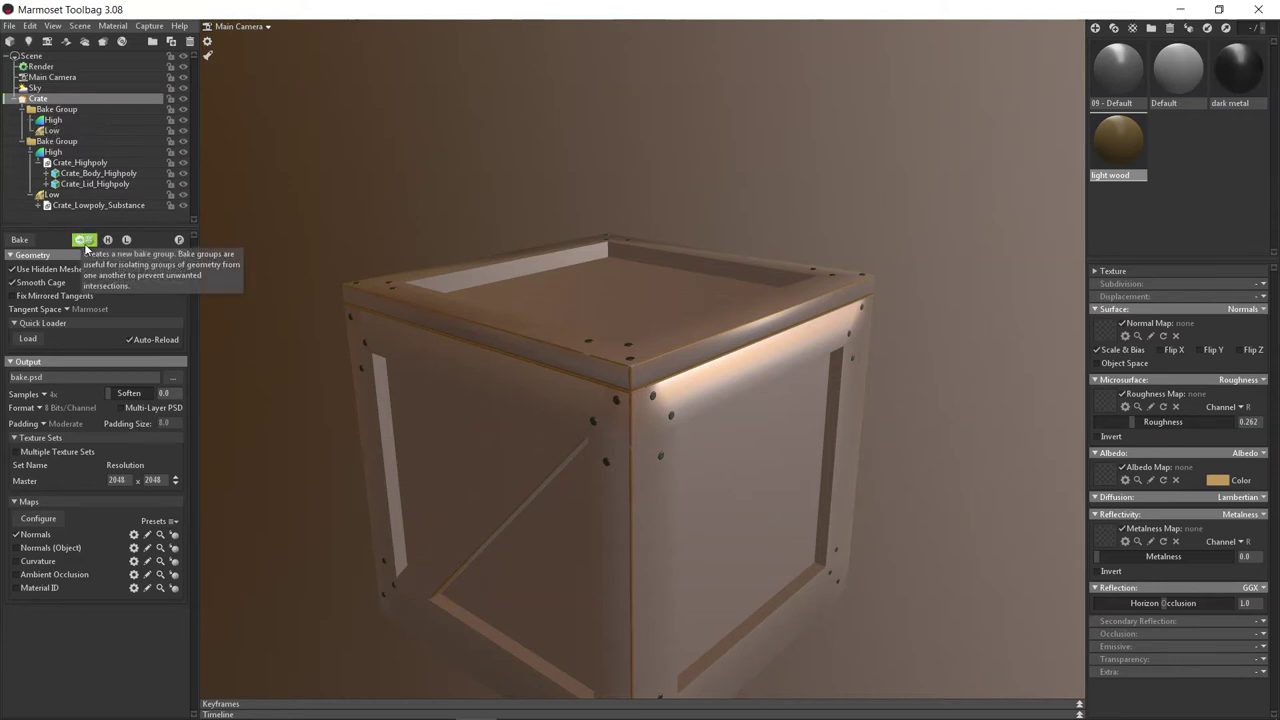
left_click(60, 109)
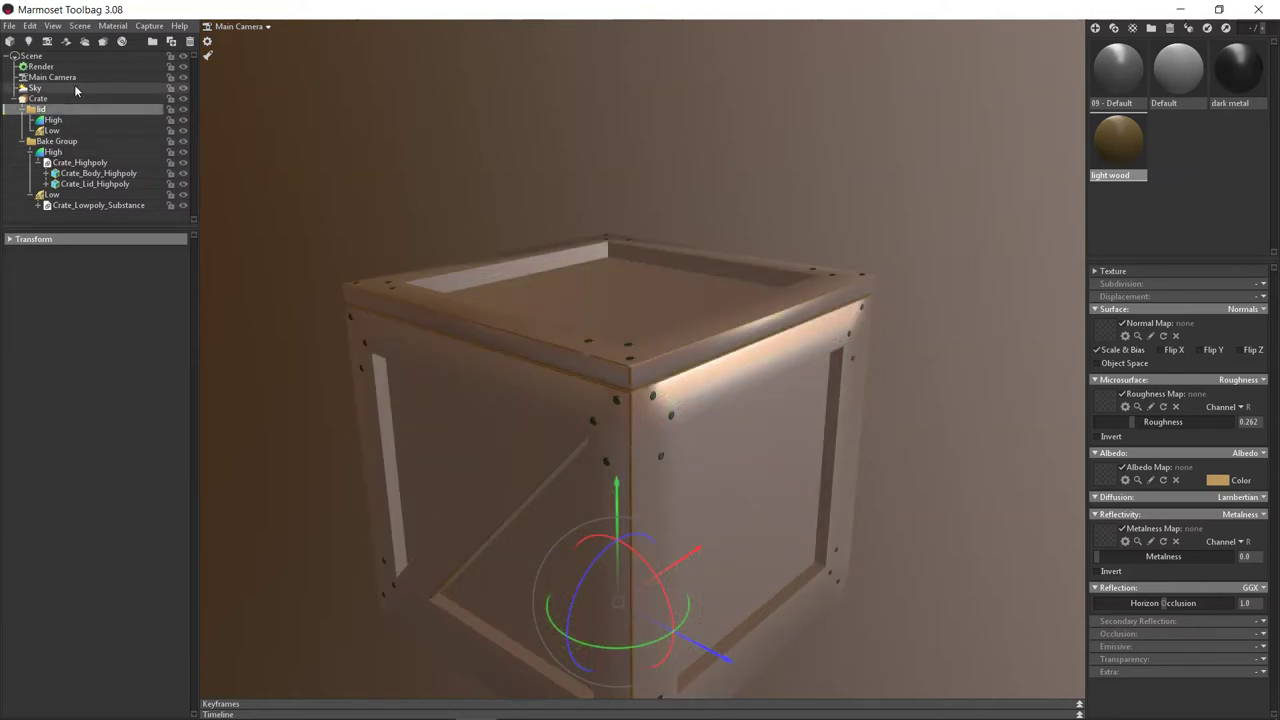
Step: Rename the original Bake Group to body
left_click(66, 142)
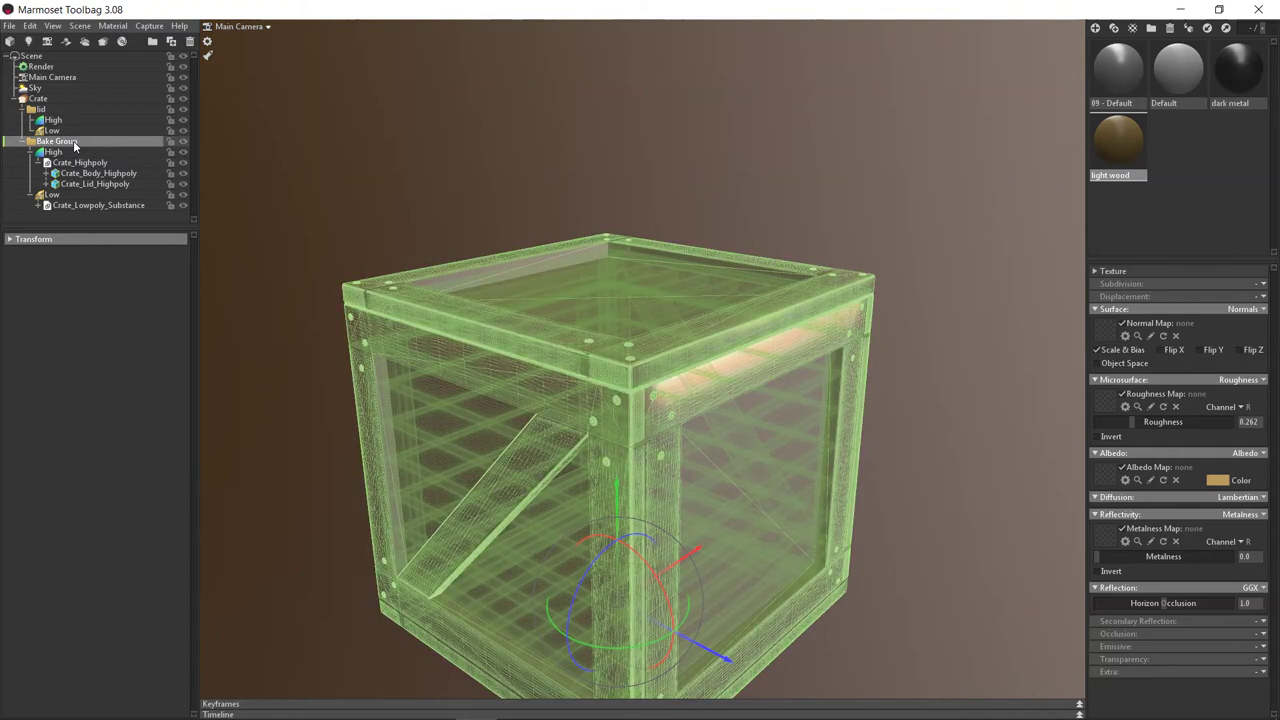
left_click(69, 145)
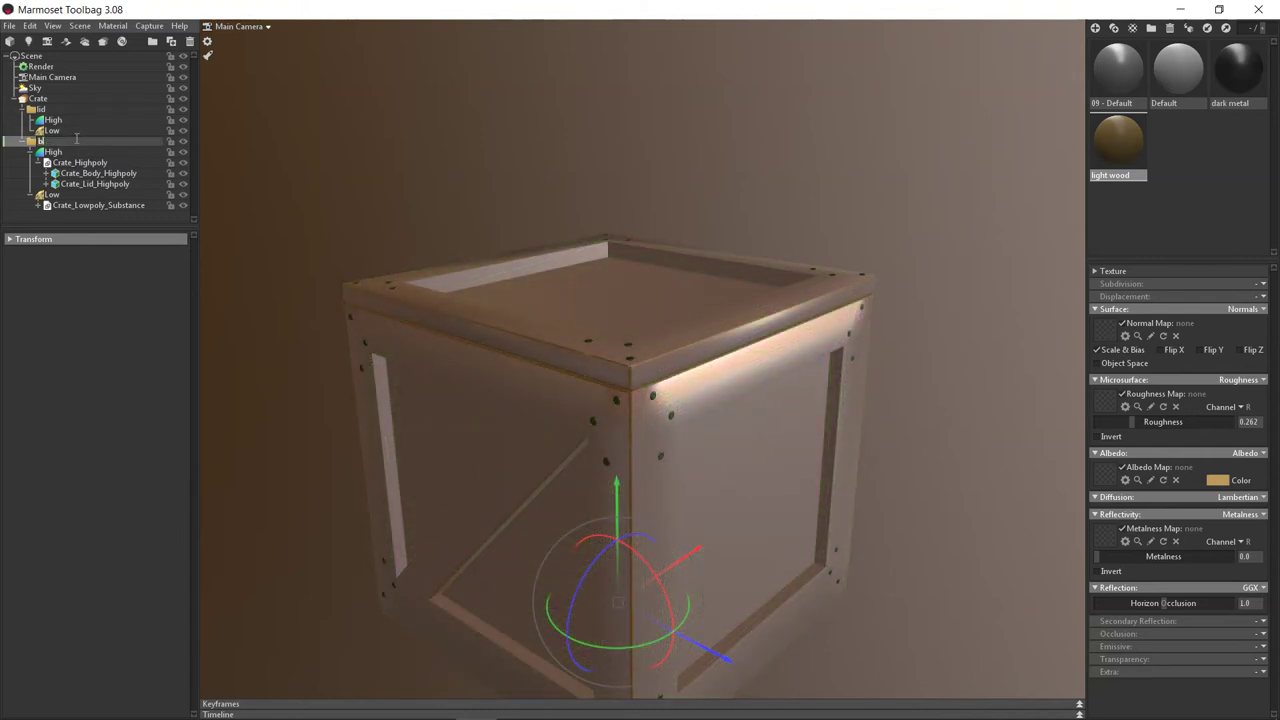
key("Return")
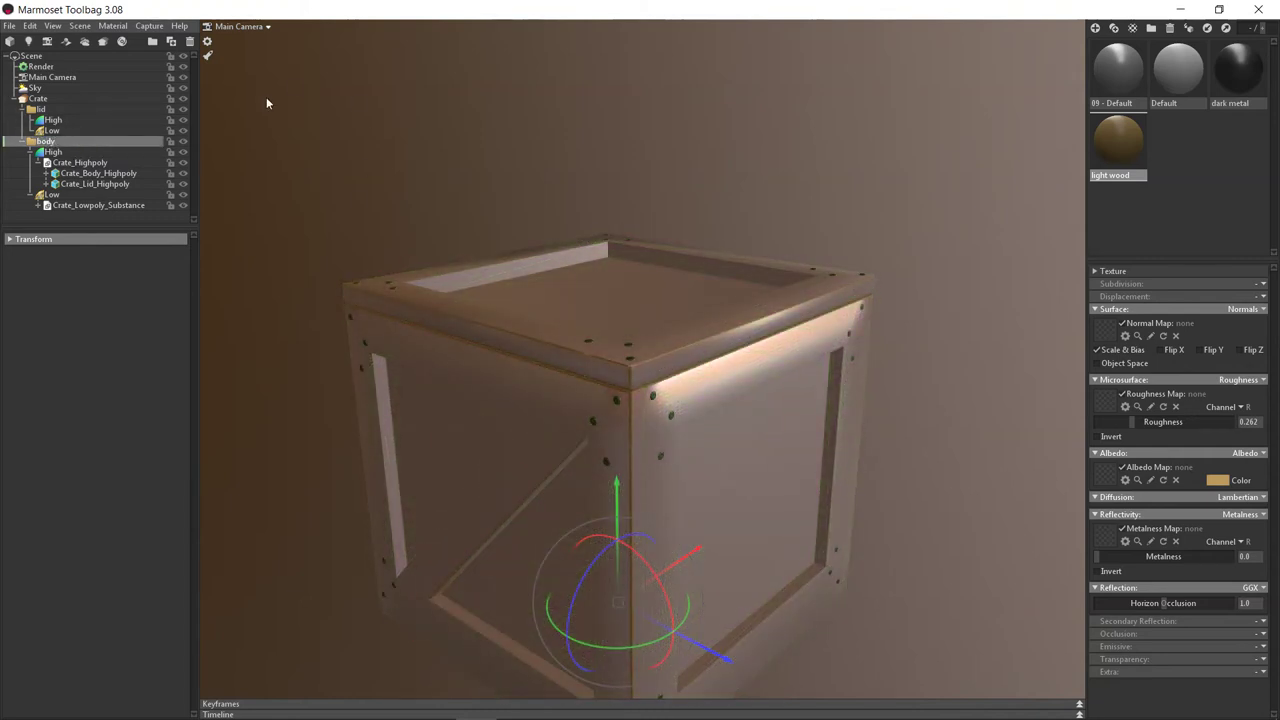
Step: Move Crate_Lid_Highpoly into the lid's High and Crate_Lid_Lowpoly into the lid's Low
left_click(74, 174)
left_click(72, 184)
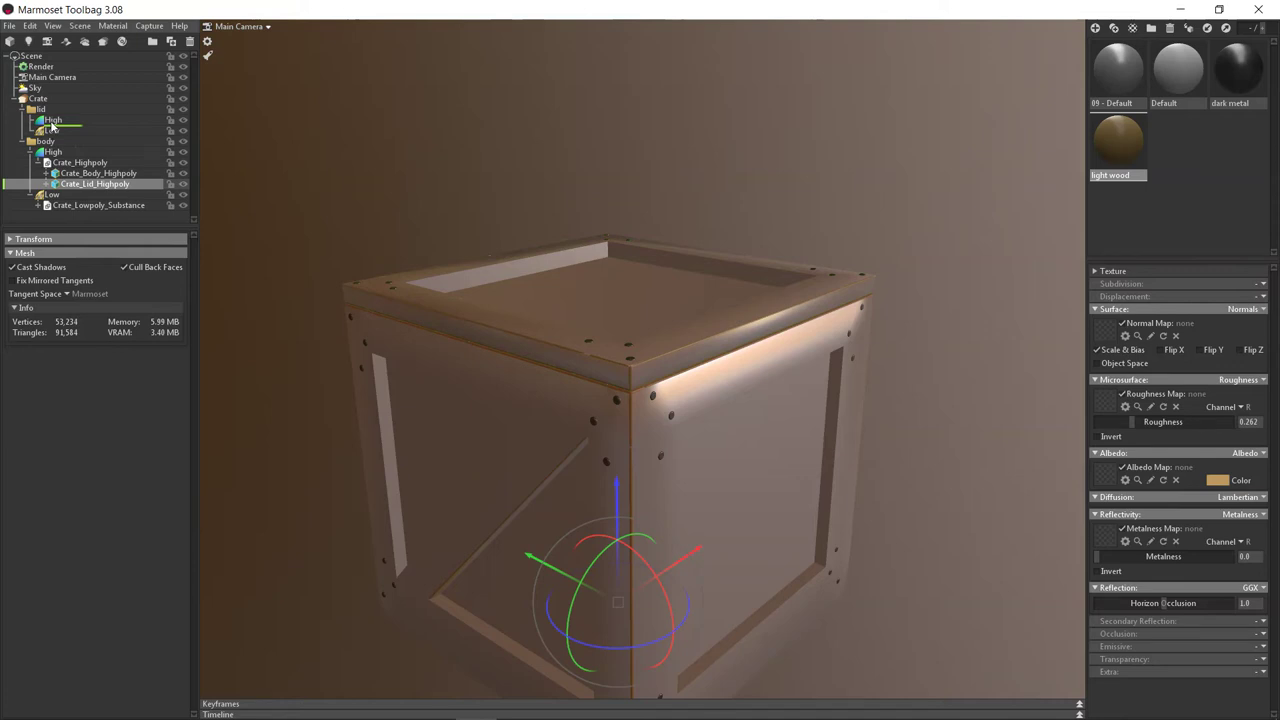
left_click_drag(51, 124, 52, 124)
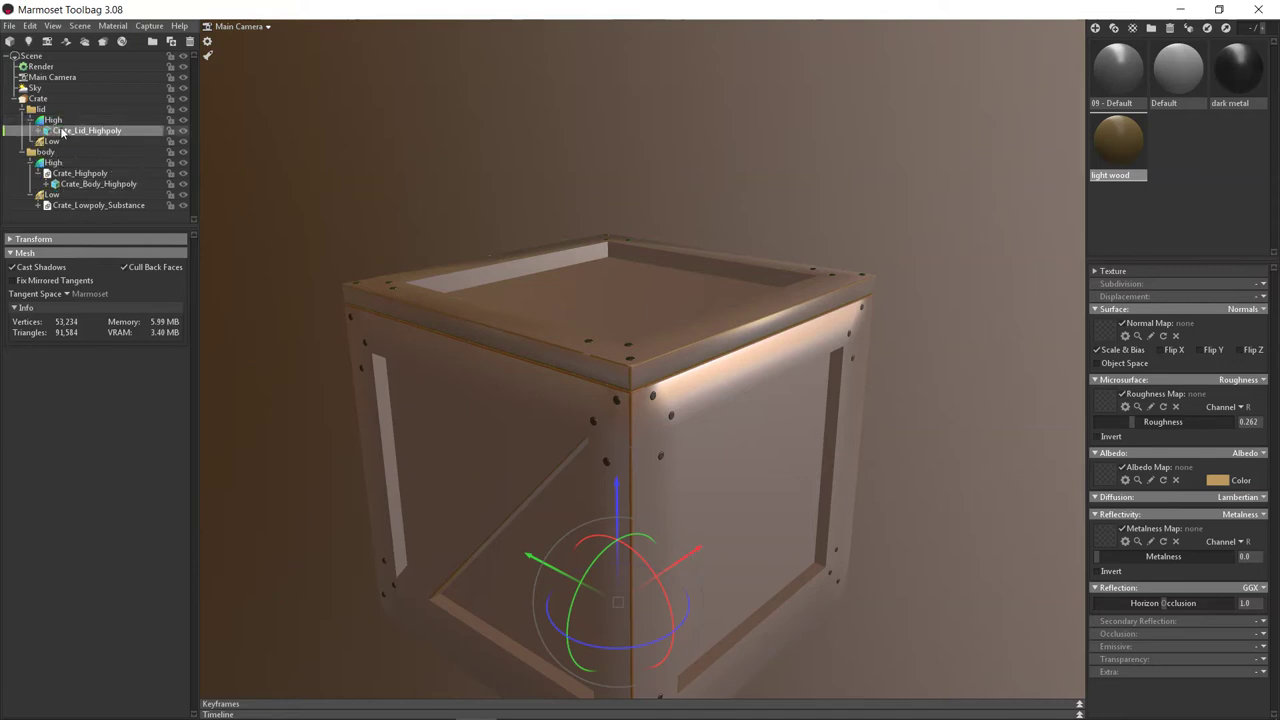
left_click(38, 205)
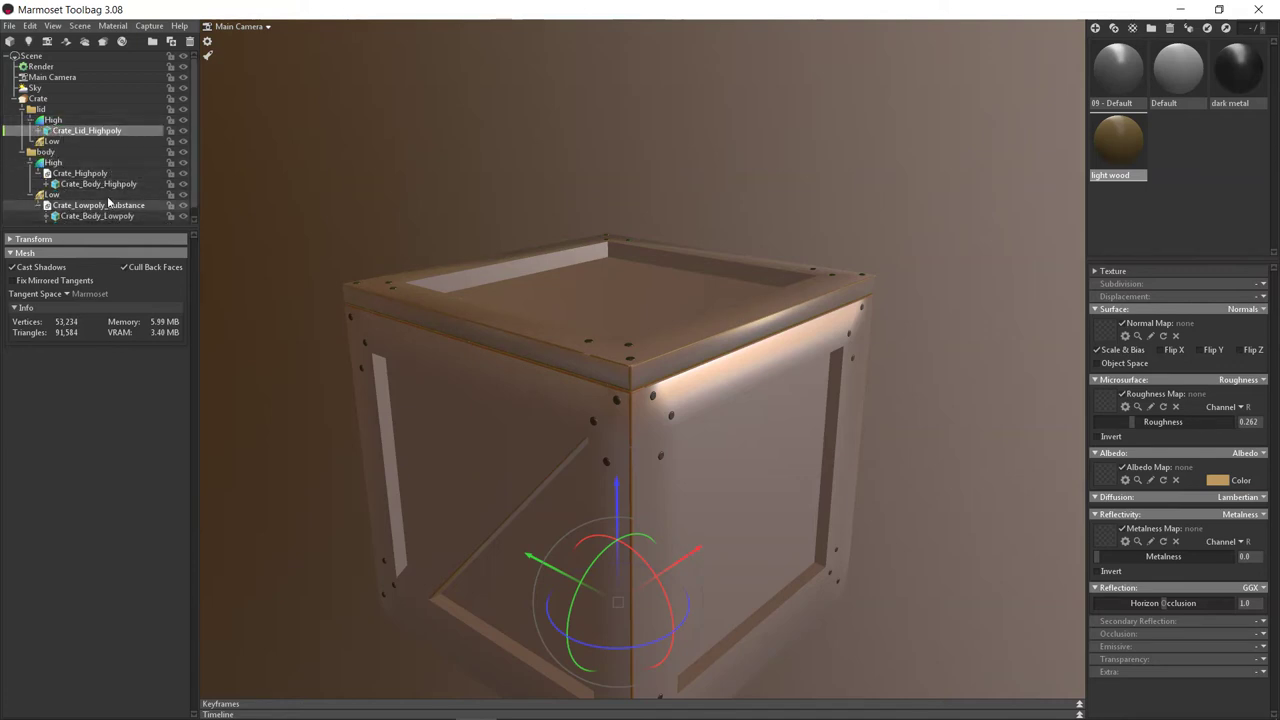
scroll(186, 203, "down", 1)
left_click(95, 218)
left_click_drag(85, 218, 52, 133)
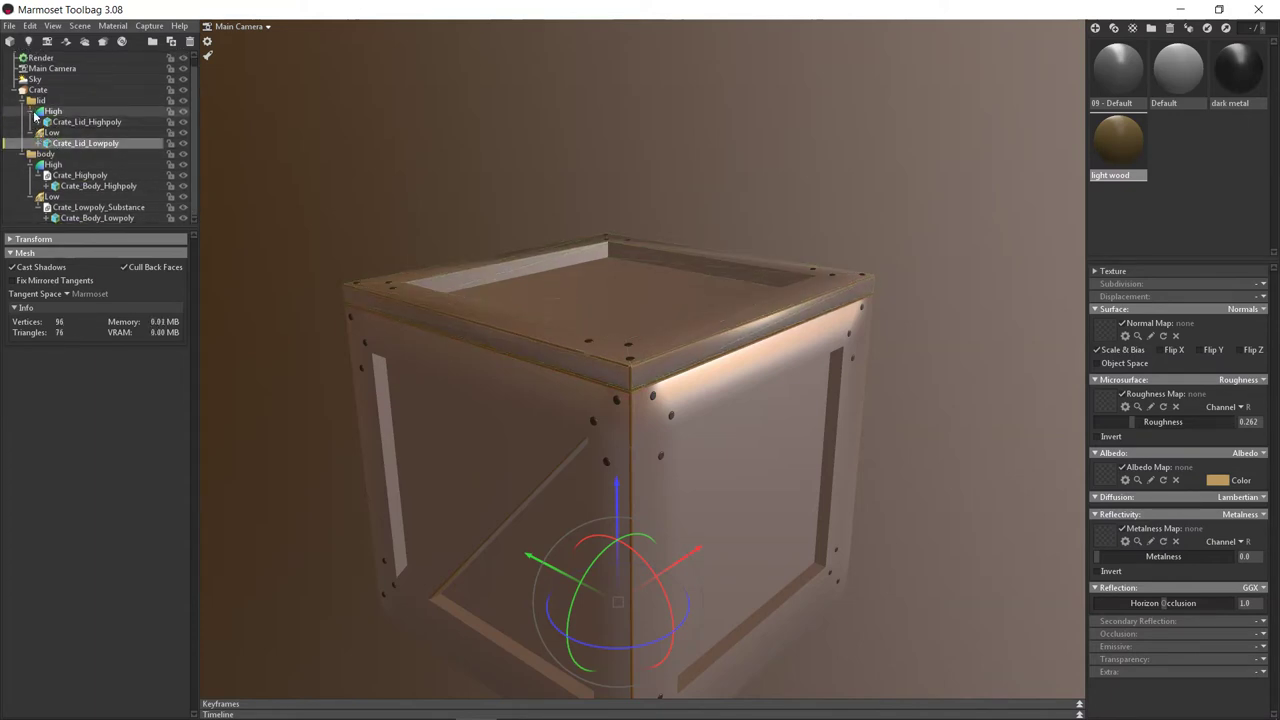
Step: Expand and collapse the lid and body groups to check their High and Low contents
left_click(24, 109)
left_click(24, 120)
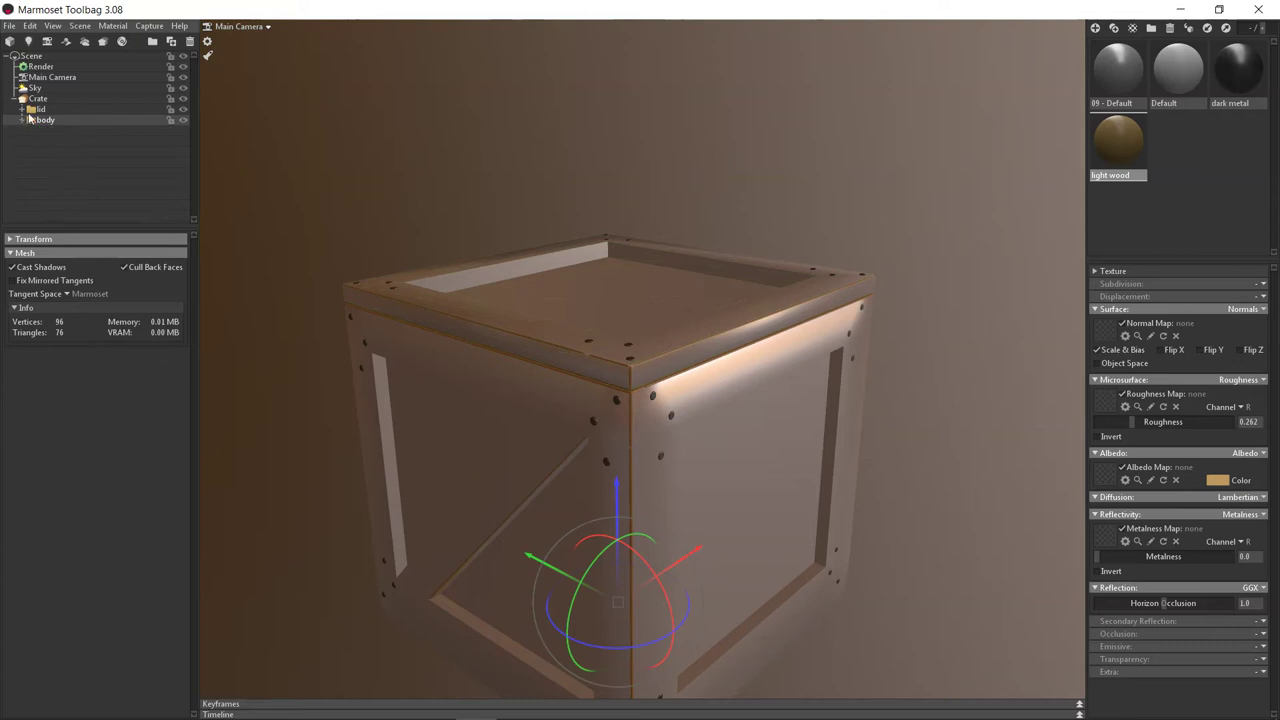
left_click(23, 110)
left_click(23, 109)
left_click(23, 120)
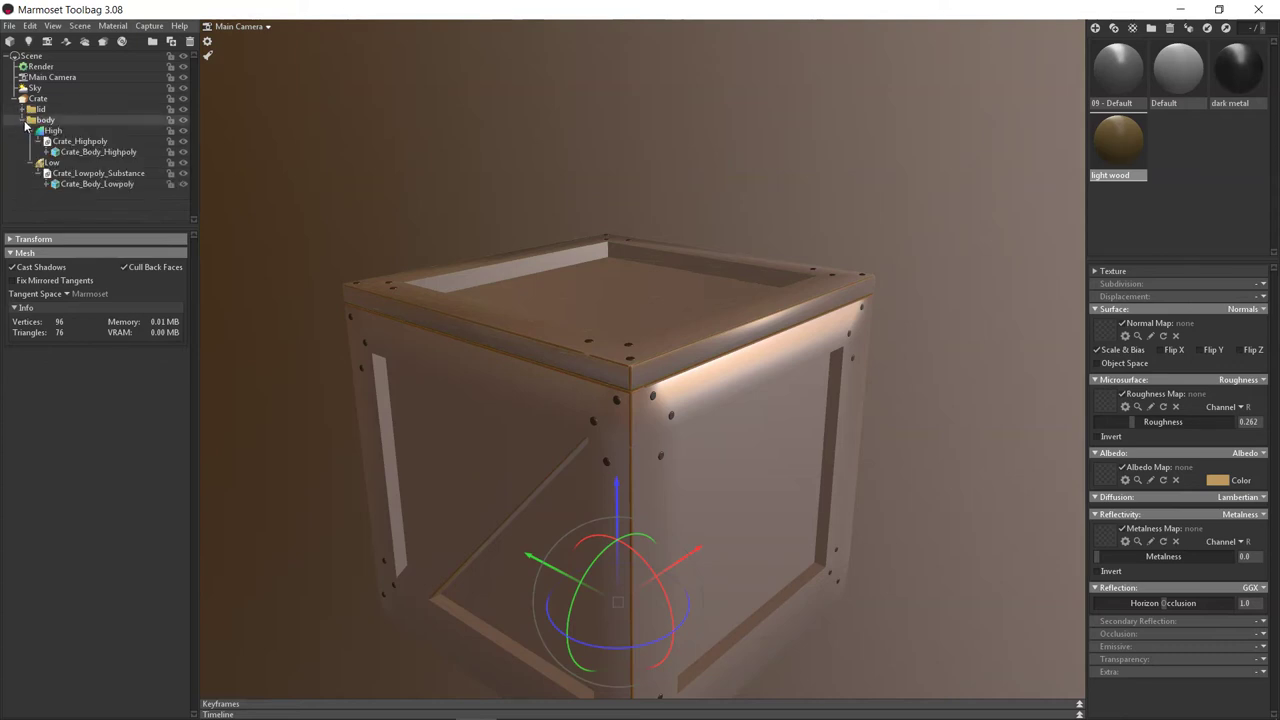
left_click(30, 131)
left_click(30, 131)
left_click(30, 131)
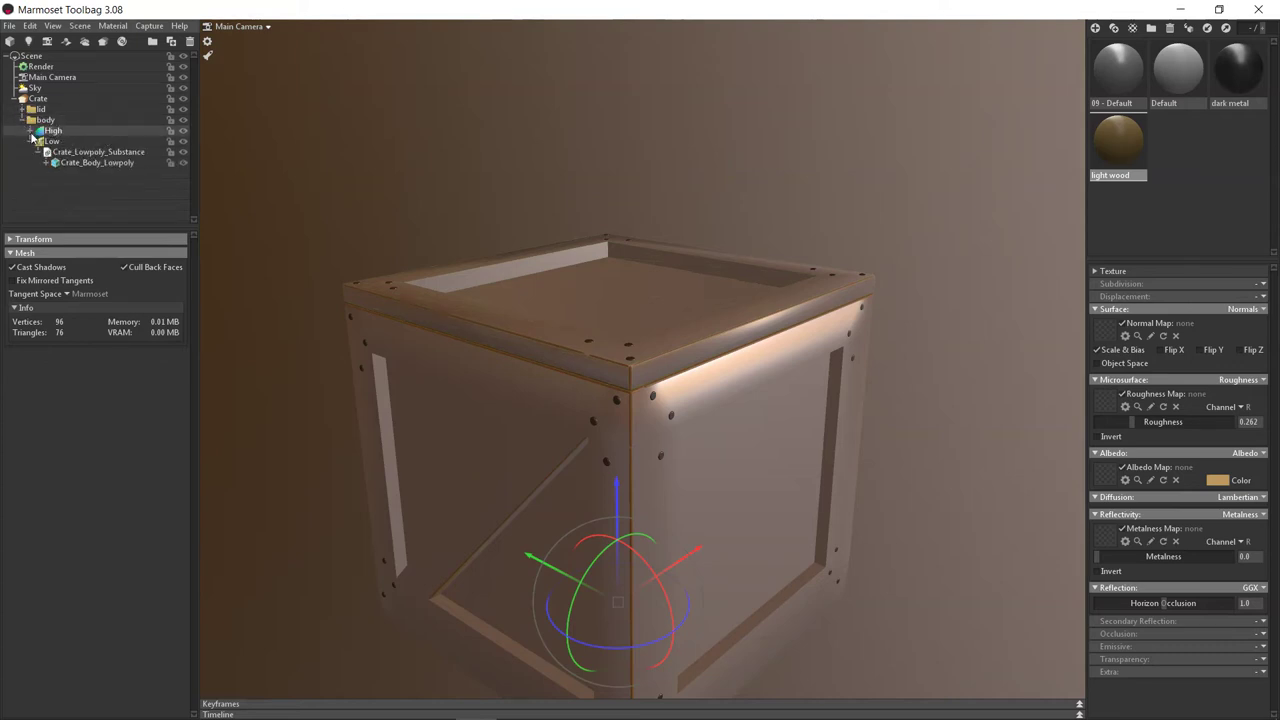
left_click(30, 142)
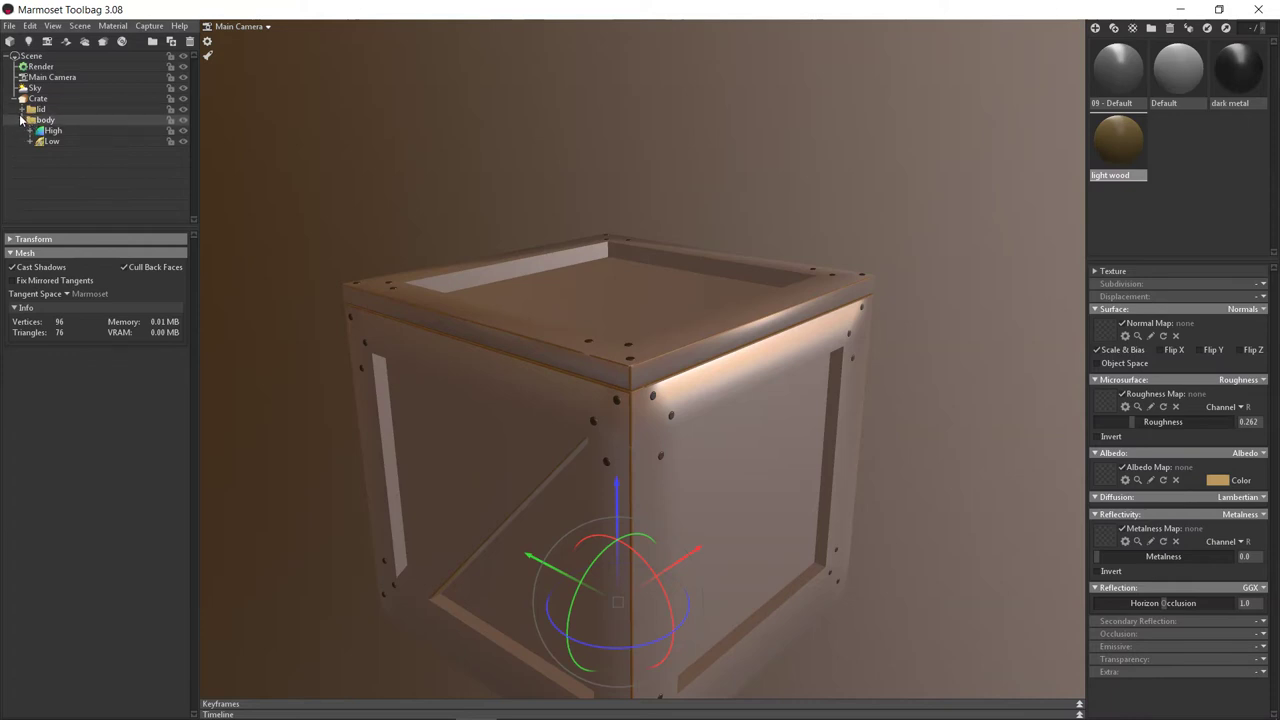
left_click(22, 109)
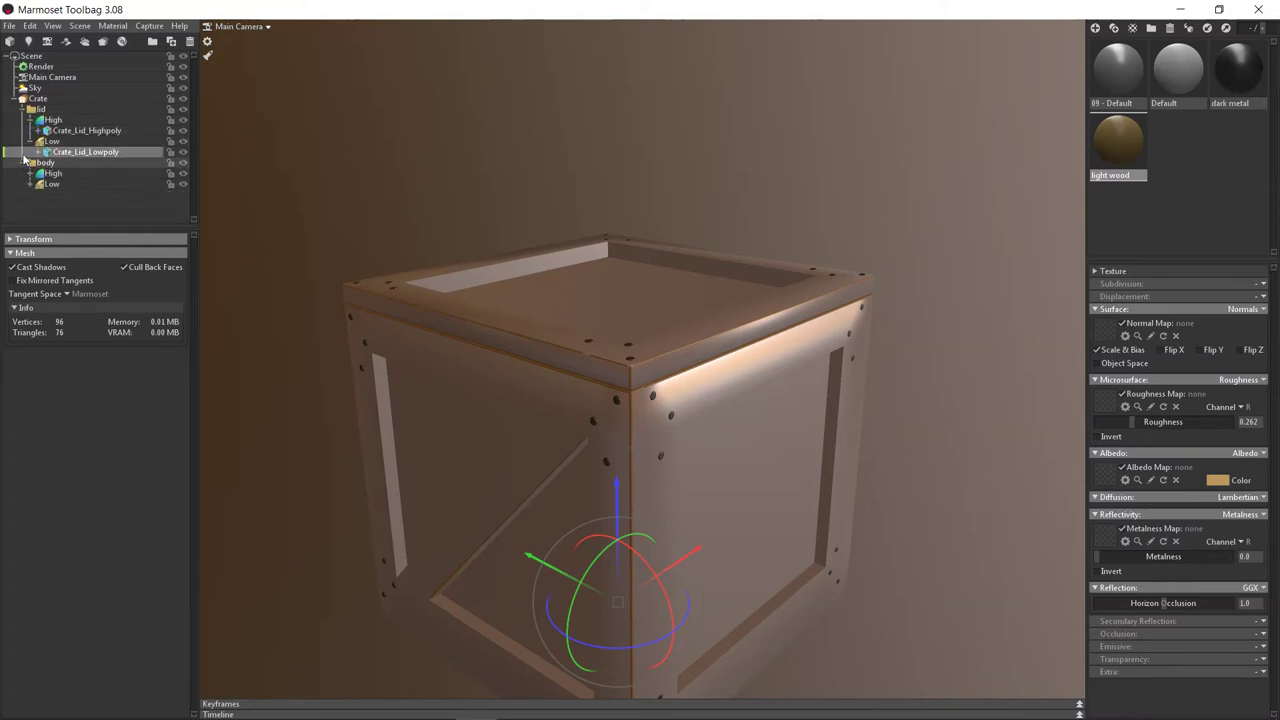
left_click(30, 141)
left_click(30, 120)
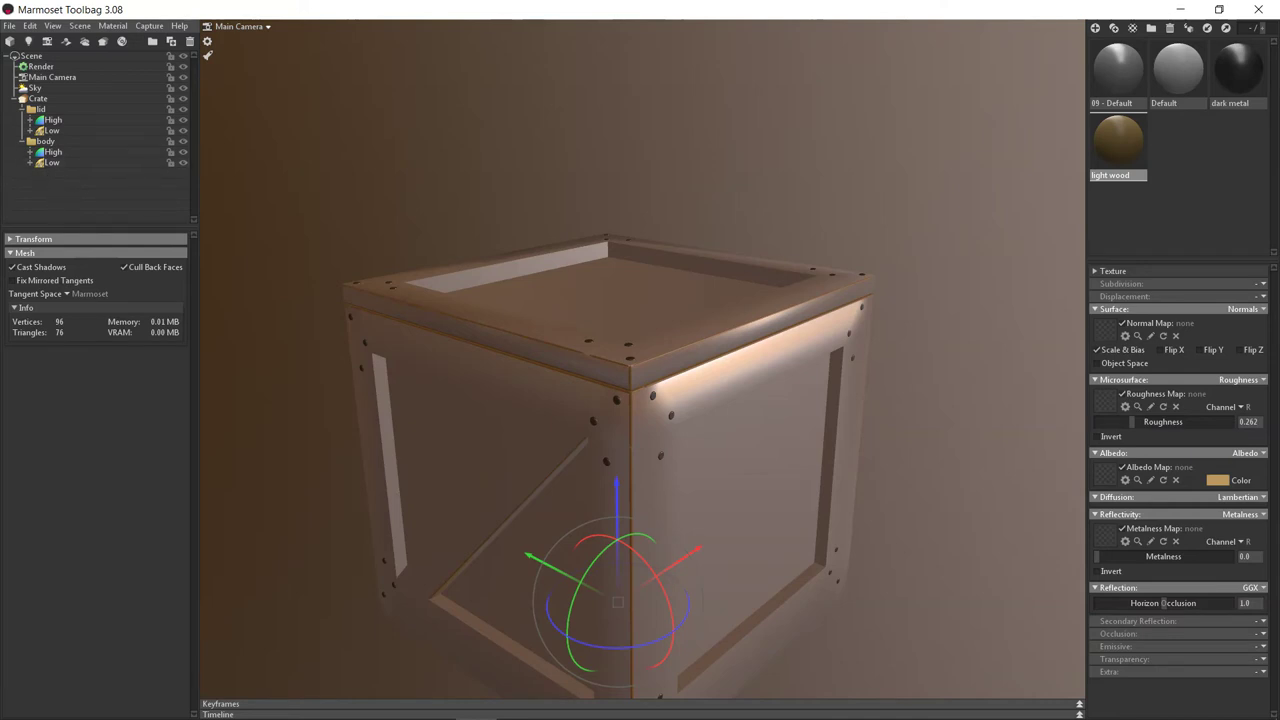
Step: Collapse the lid and body groups and select the Crate baker to show its bake settings
left_click(449, 367)
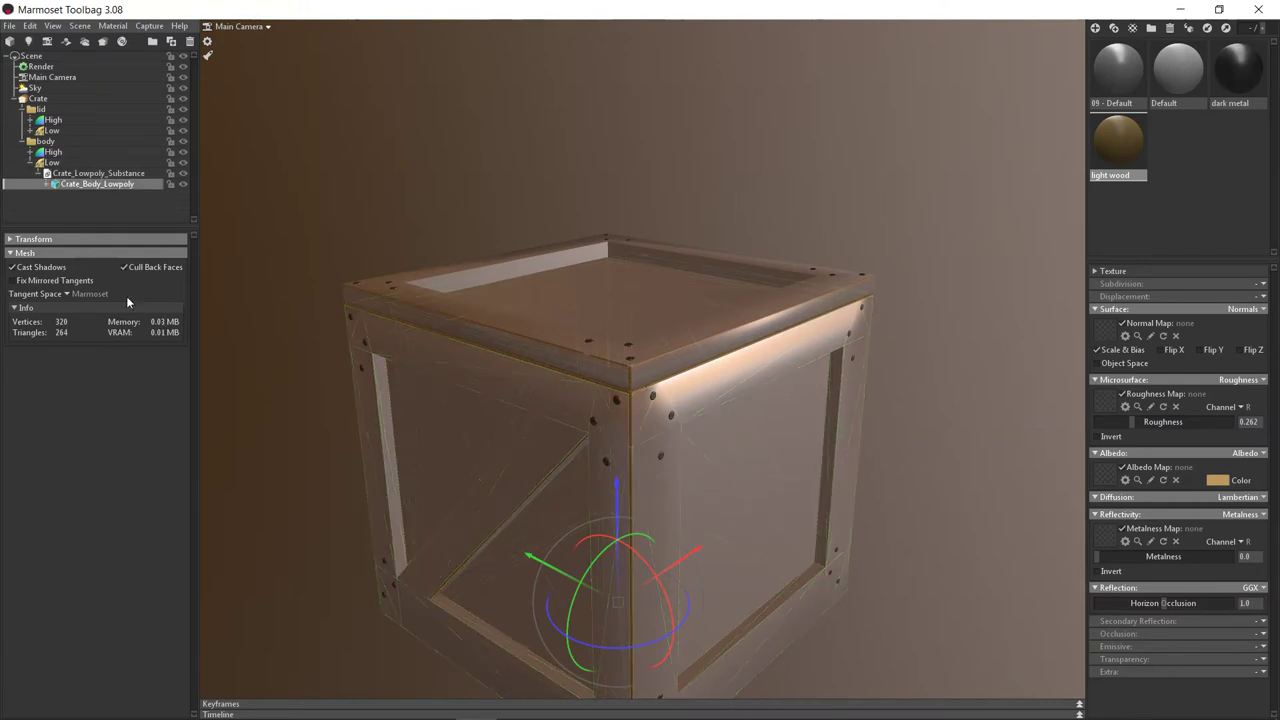
left_click(38, 109)
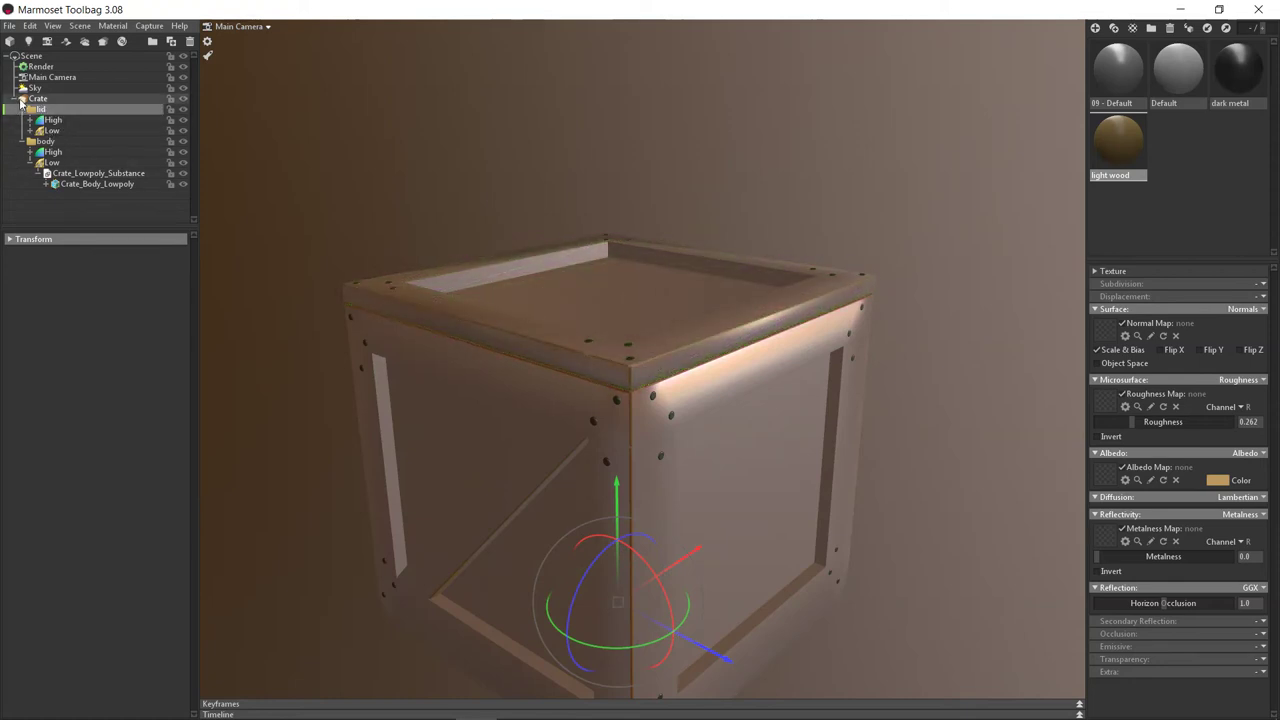
left_click(24, 109)
left_click(24, 120)
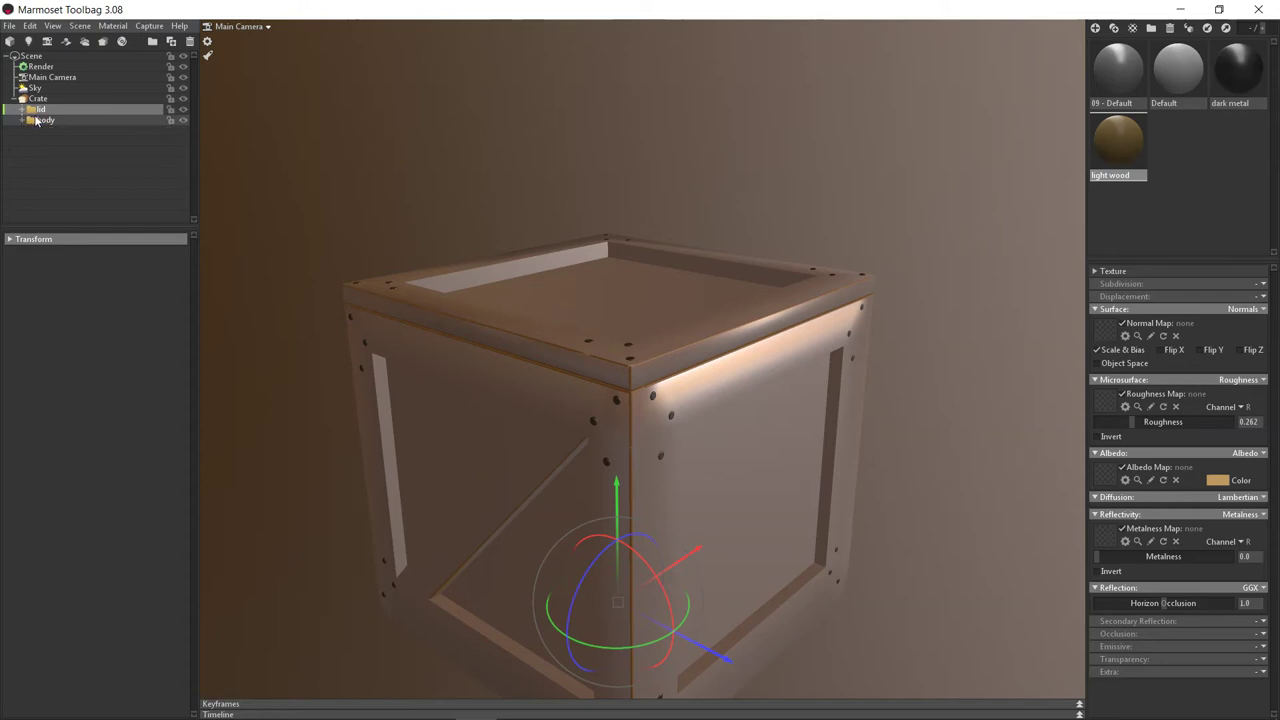
left_click(38, 98)
Step: Add two bake groups under Crate, then delete both extra Bake Groups
left_click(80, 240)
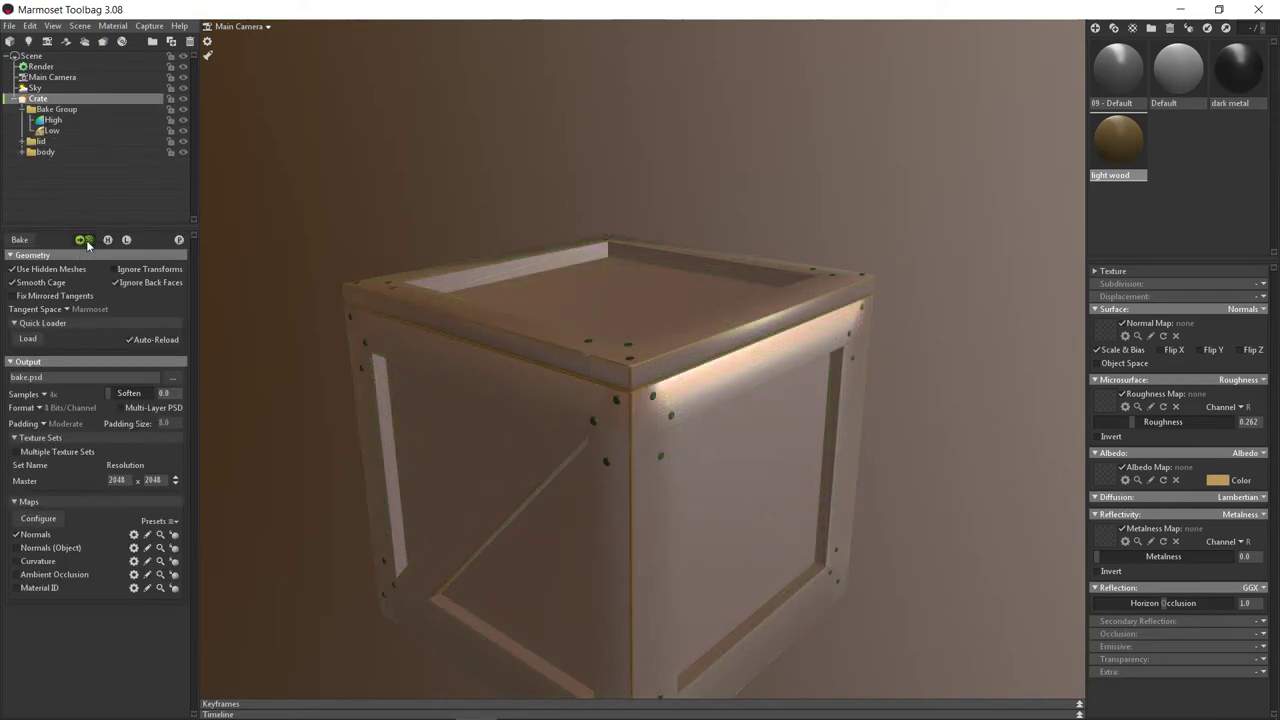
left_click(80, 240)
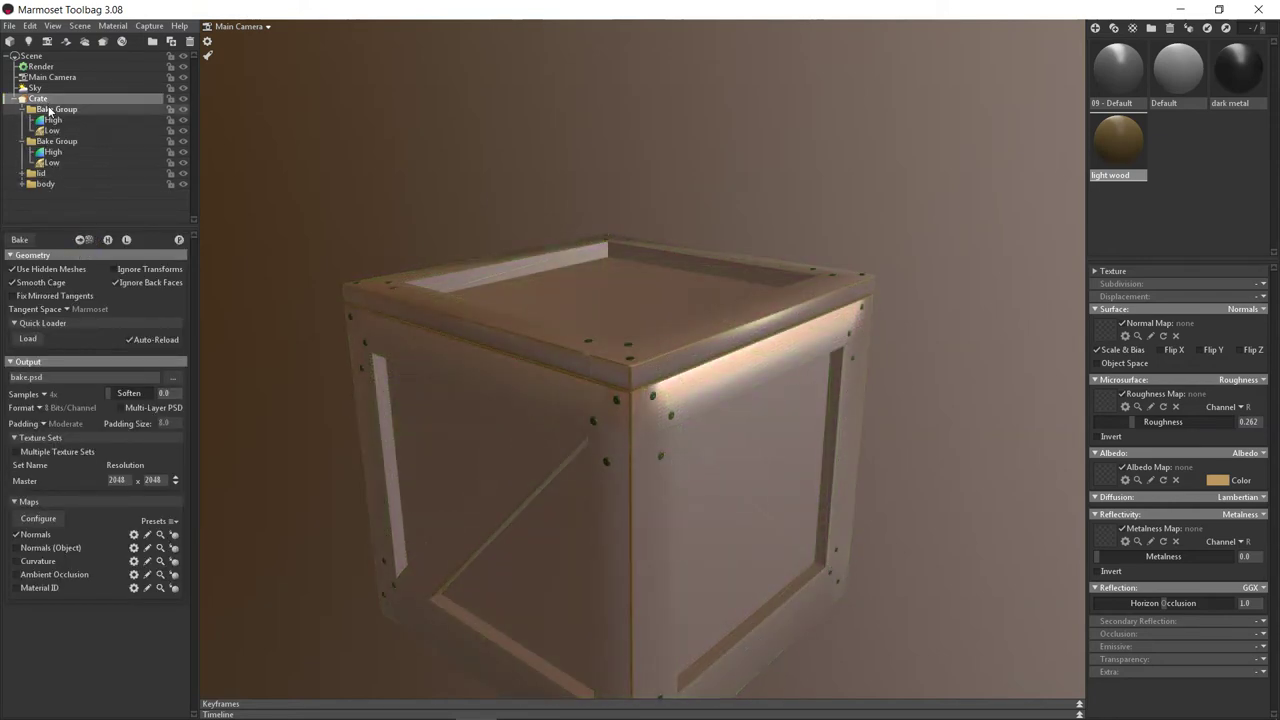
left_click(52, 110)
key("Delete")
left_click(52, 110)
key("Delete")
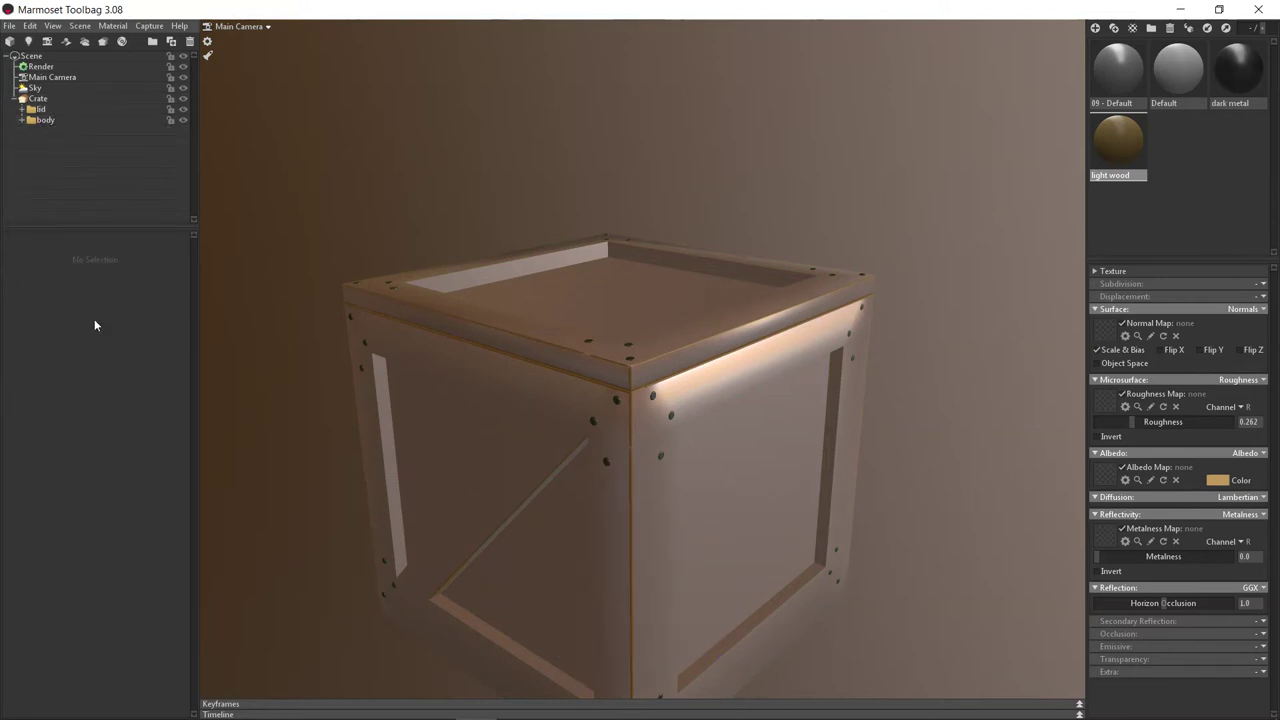
Step: Reselect Crate and expand the lid and body groups to reveal their High and Low slots
left_click_drag(449, 340, 475, 300)
left_click(13, 98)
left_click(13, 98)
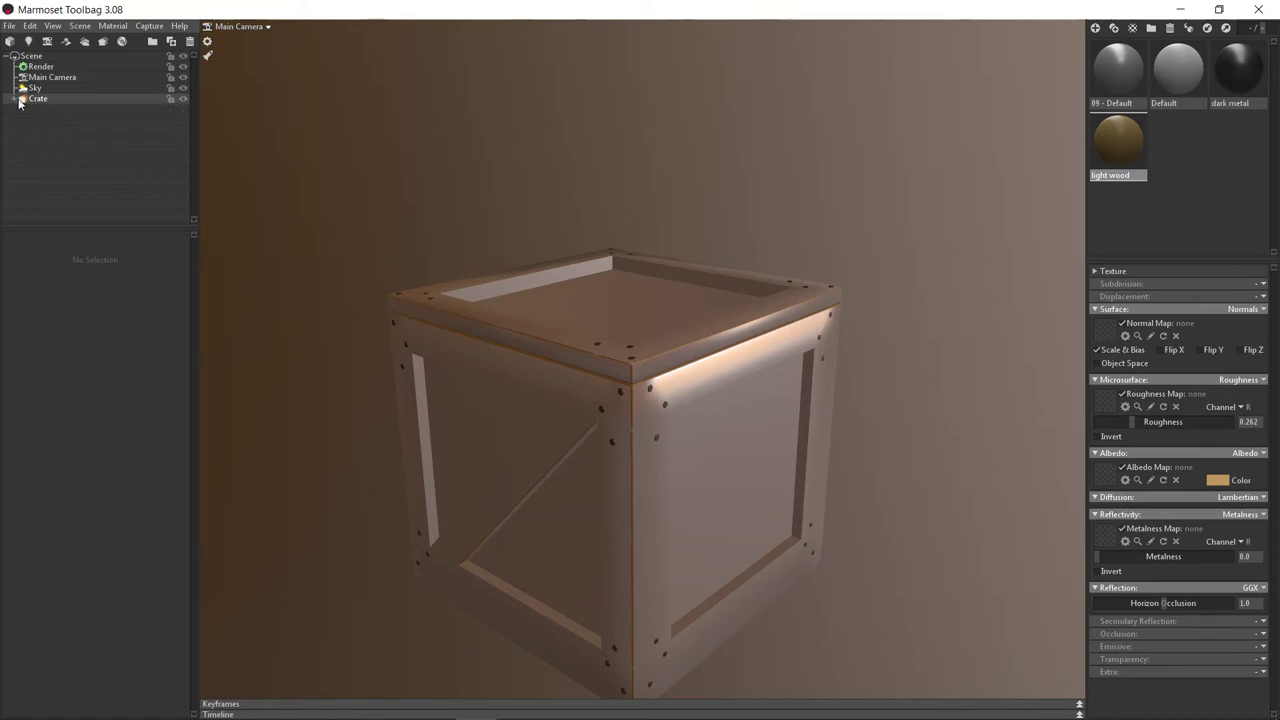
left_click(36, 99)
left_click(22, 109)
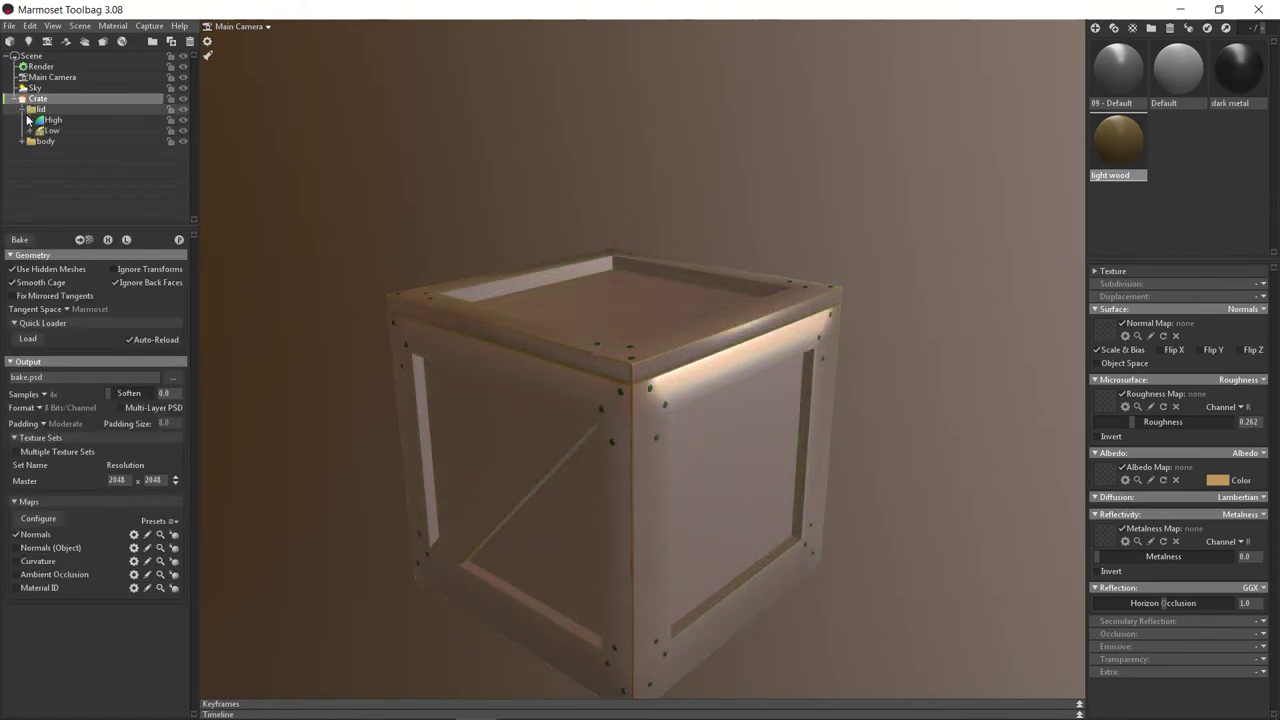
left_click(22, 141)
left_click(32, 99)
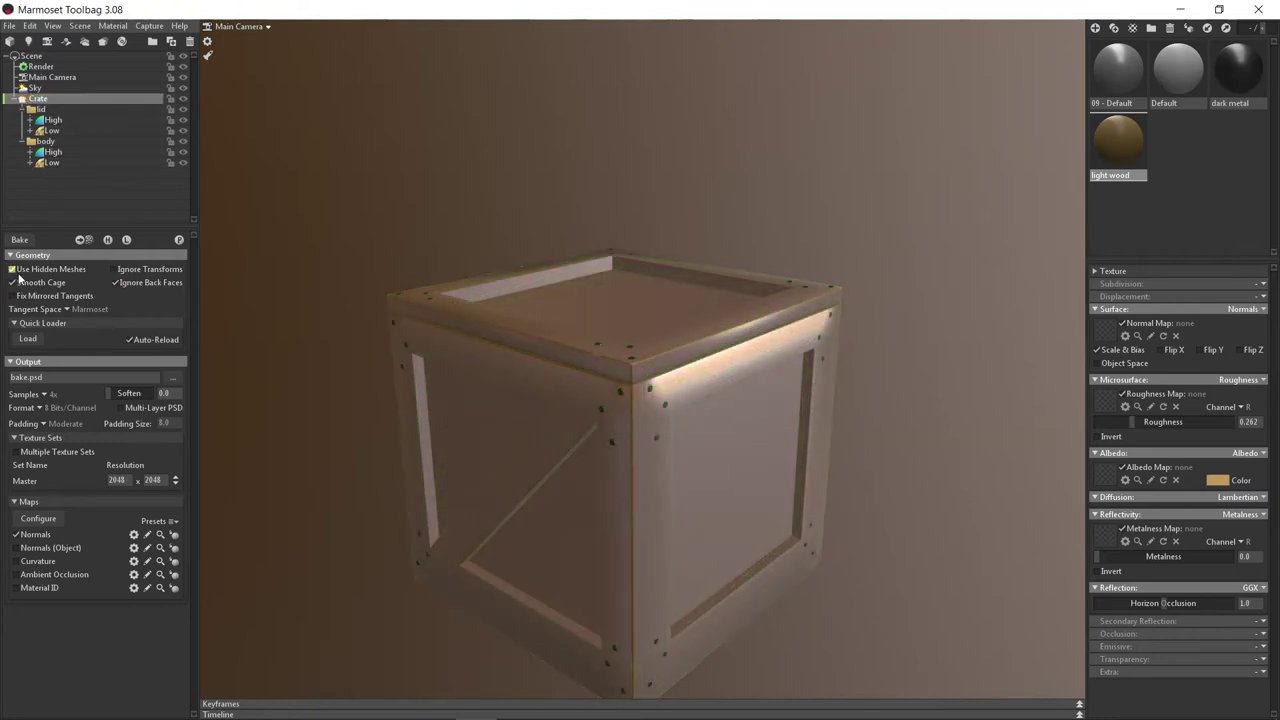
Step: Browse the bake output location to _working > crate_2019 > textures
left_click(174, 377)
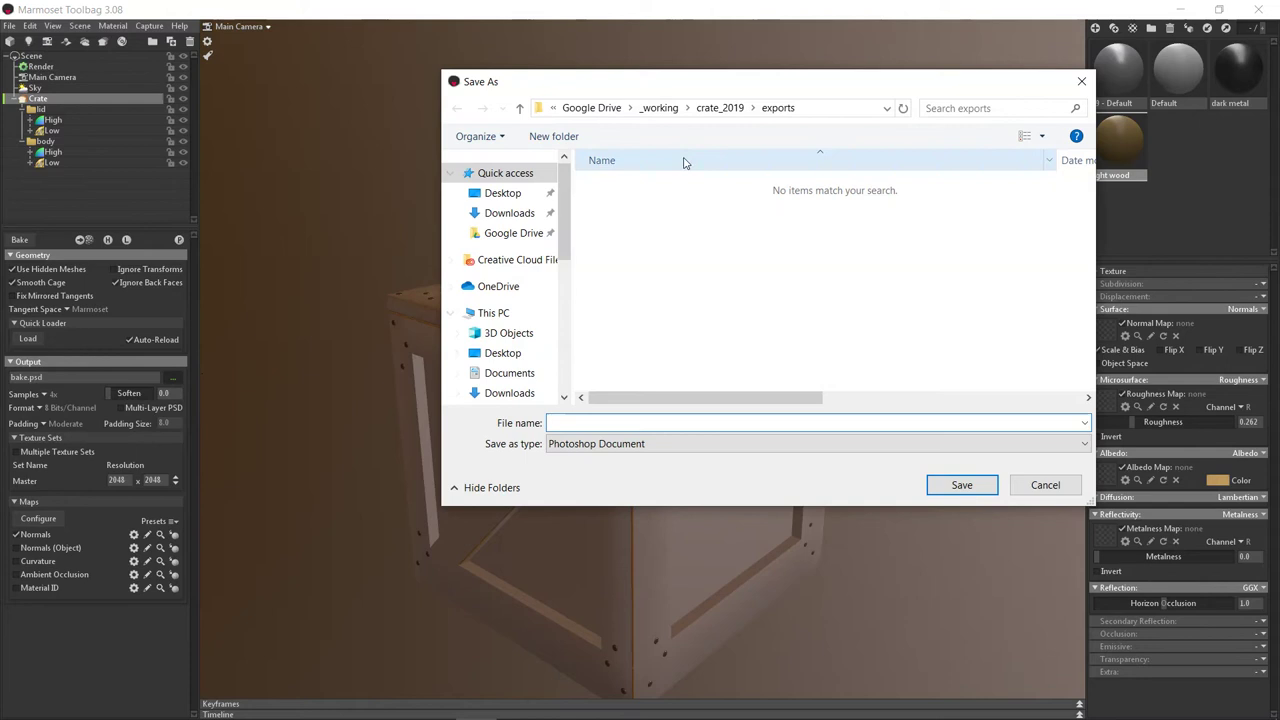
right_click(651, 226)
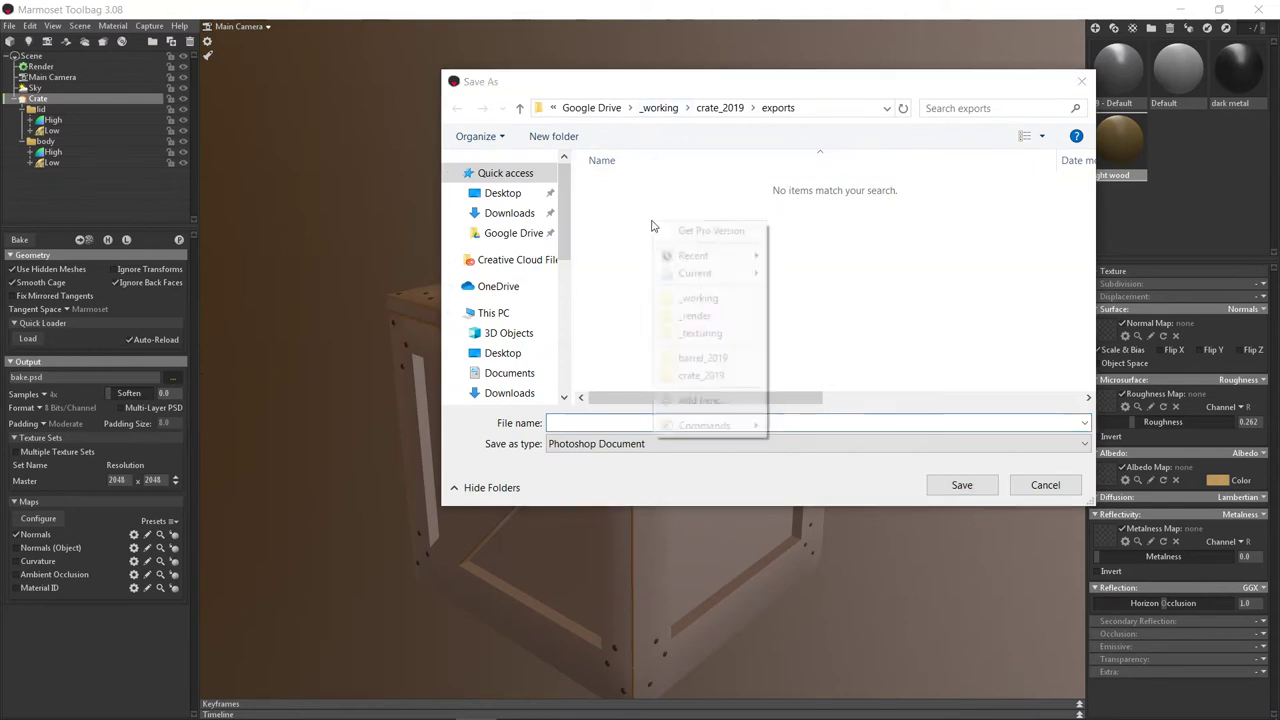
left_click(696, 298)
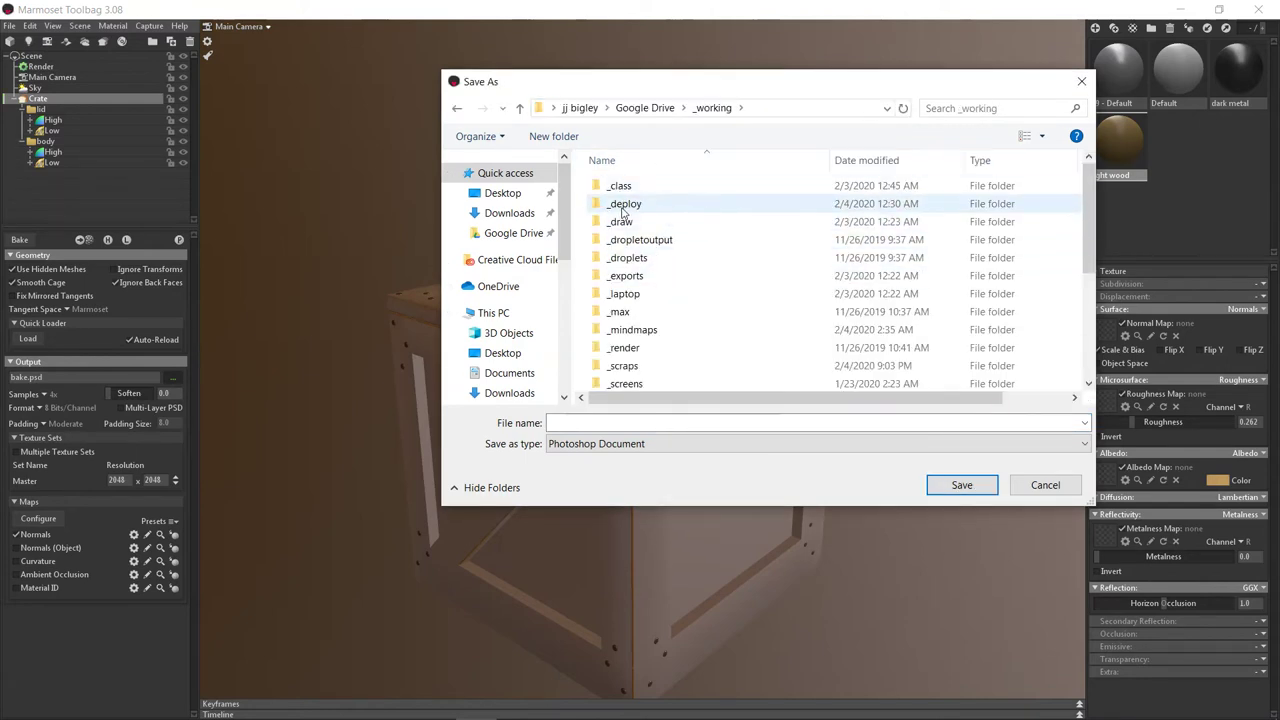
left_click_drag(1083, 212, 1043, 350)
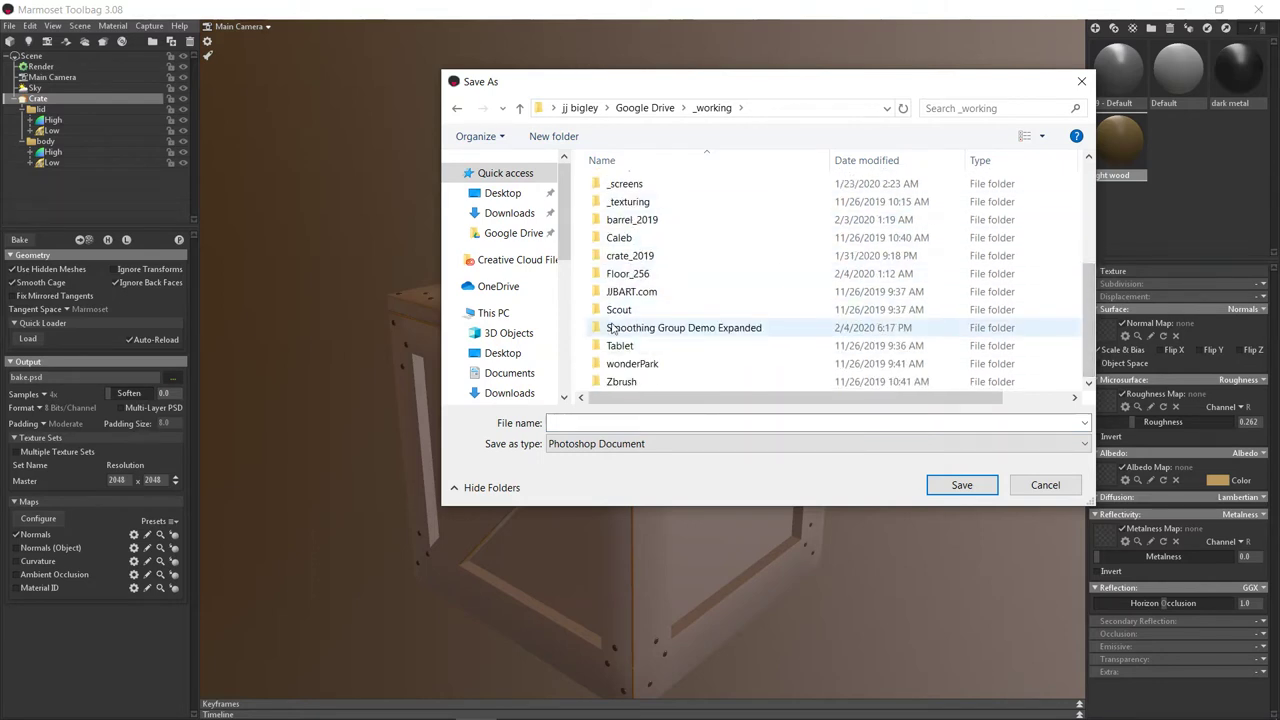
double_click(630, 256)
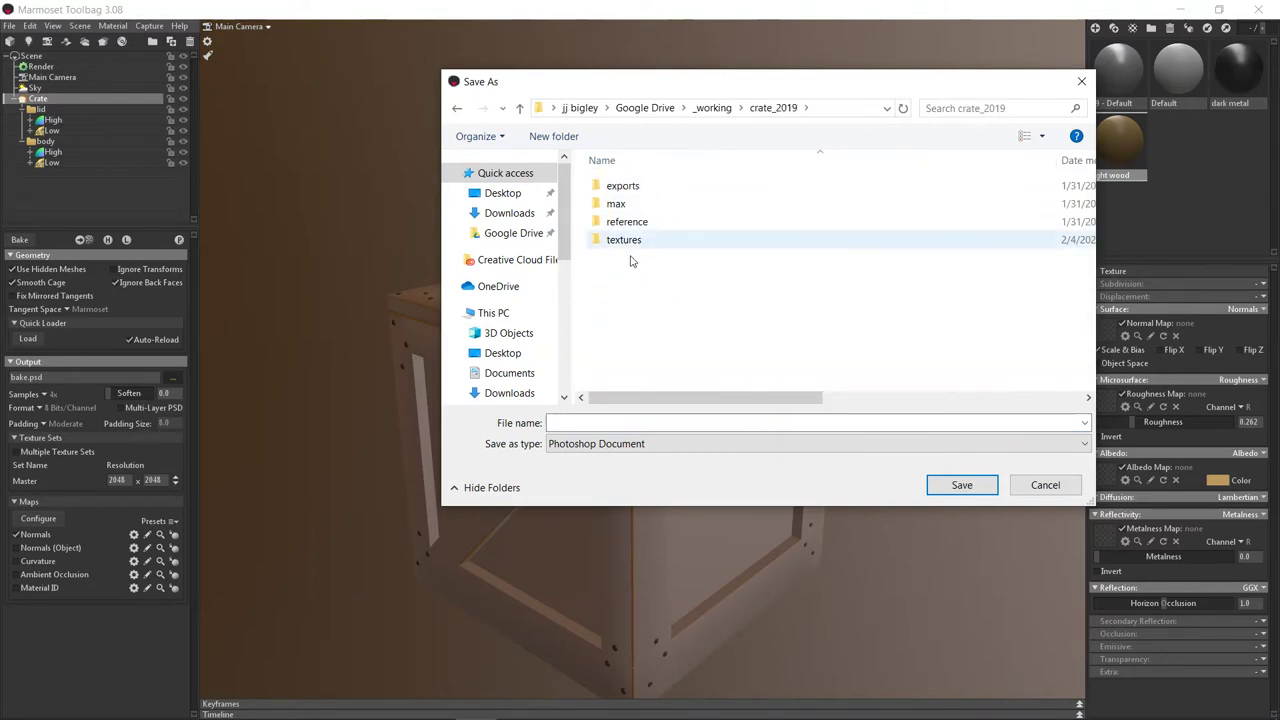
double_click(625, 246)
Step: Create a marmoset folder inside textures and save the bake output there as crate2019
left_click(560, 136)
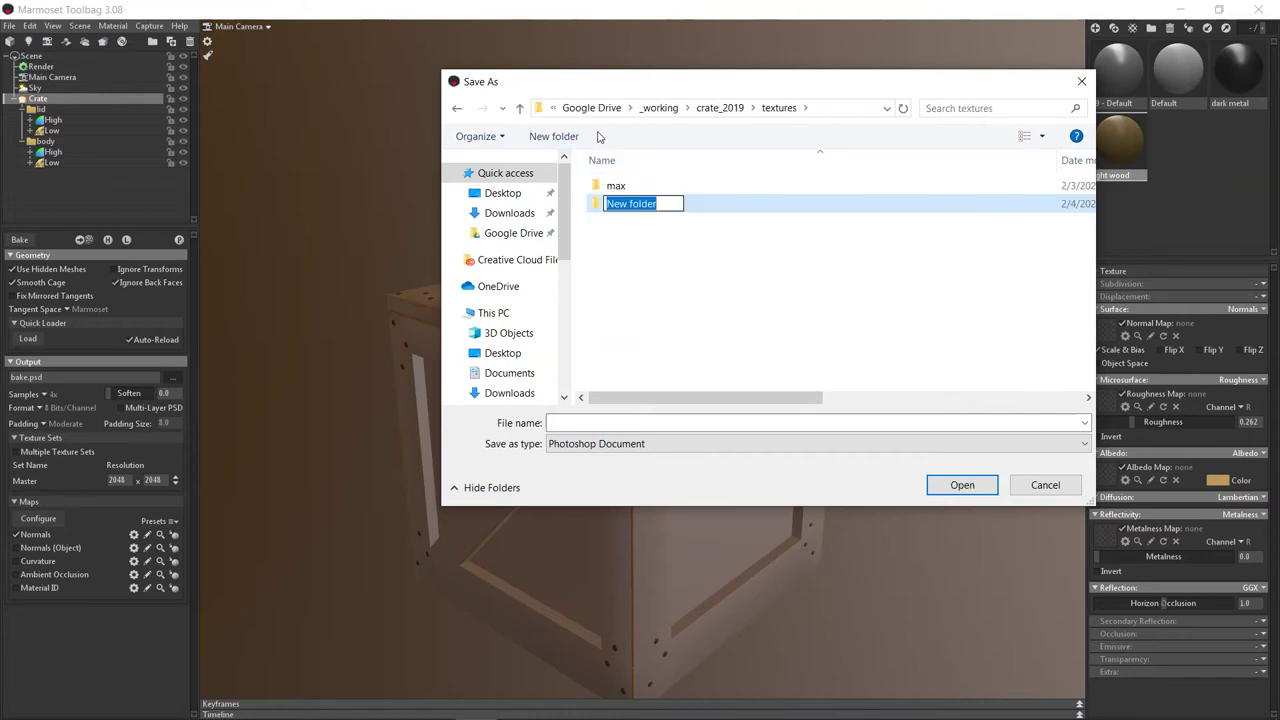
type("marmoset")
key("Return")
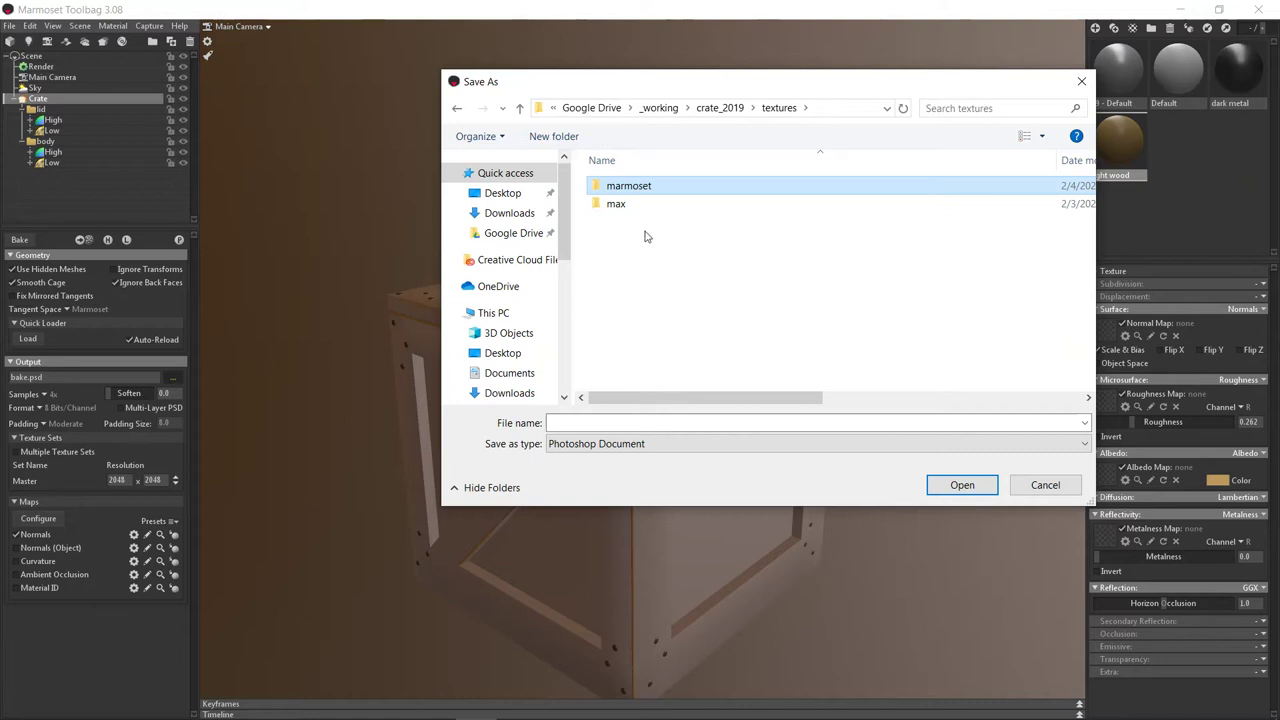
double_click(650, 187)
left_click(576, 424)
type("crate2019")
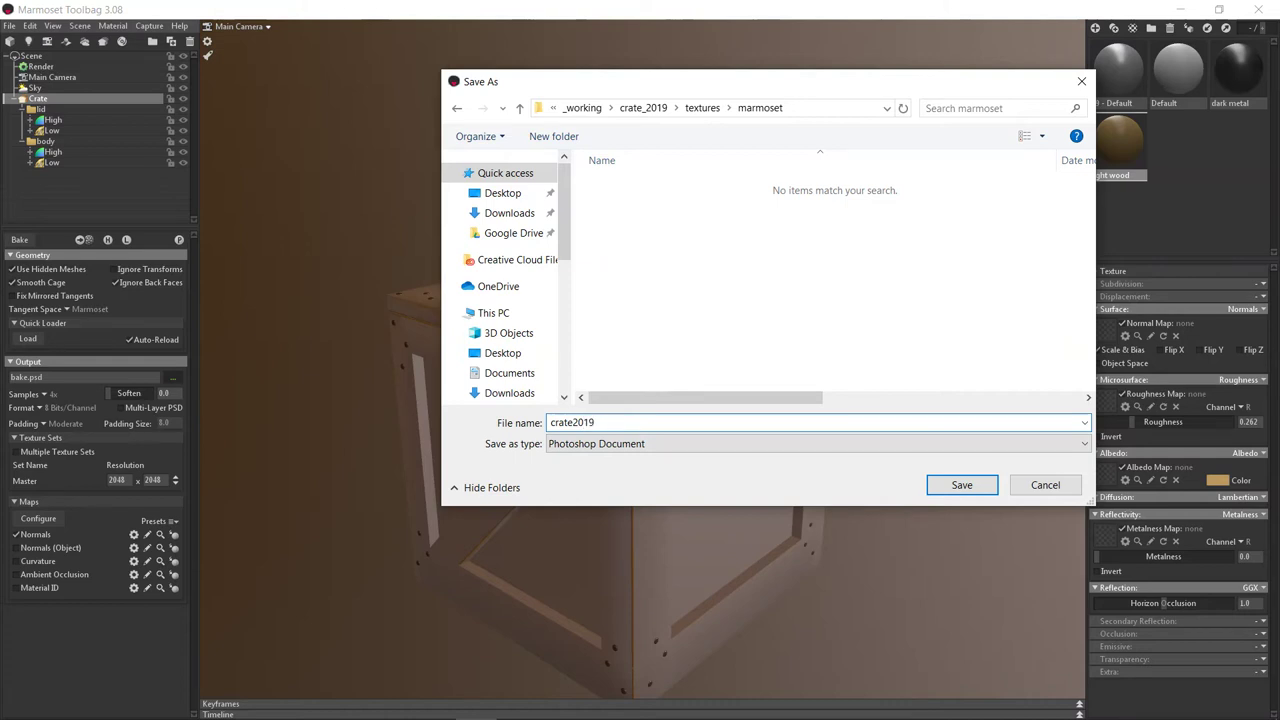
key("Return")
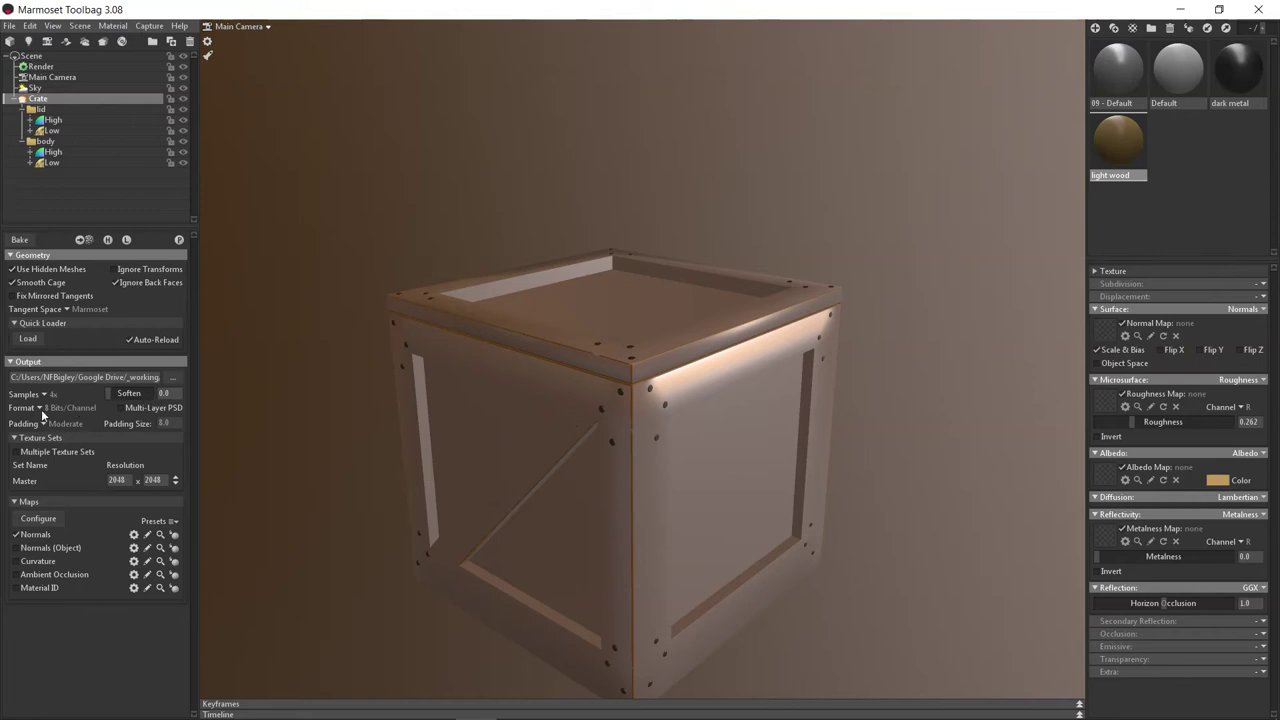
Step: Set bake samples to 16x and padding to Custom with a padding size of 128
left_click(46, 395)
left_click(53, 420)
left_click(77, 448)
left_click(47, 422)
left_click(100, 461)
type("128")
key("Return")
Step: Step the master bake resolution up to 2048 x 2048
left_click(175, 477)
left_click(174, 477)
left_click(175, 477)
Step: Add Object ID, Group ID, UV Island and Wireframe maps to the bake list
left_click(38, 518)
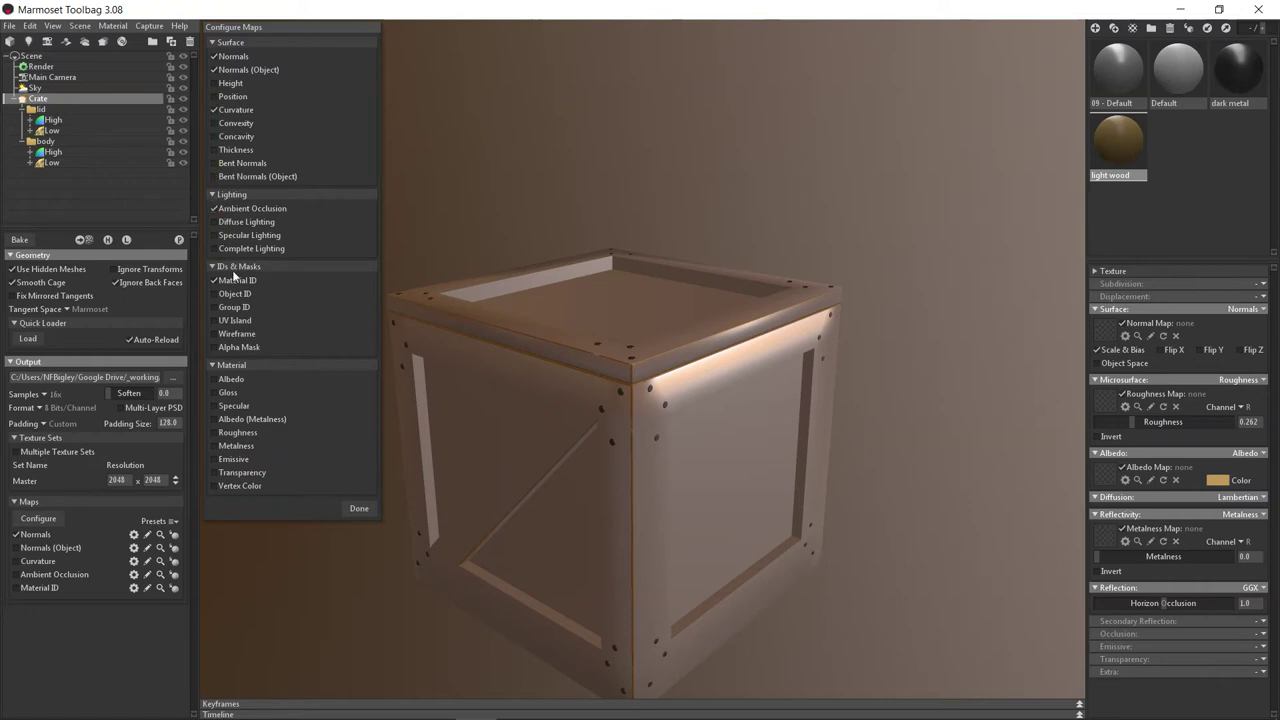
left_click(359, 509)
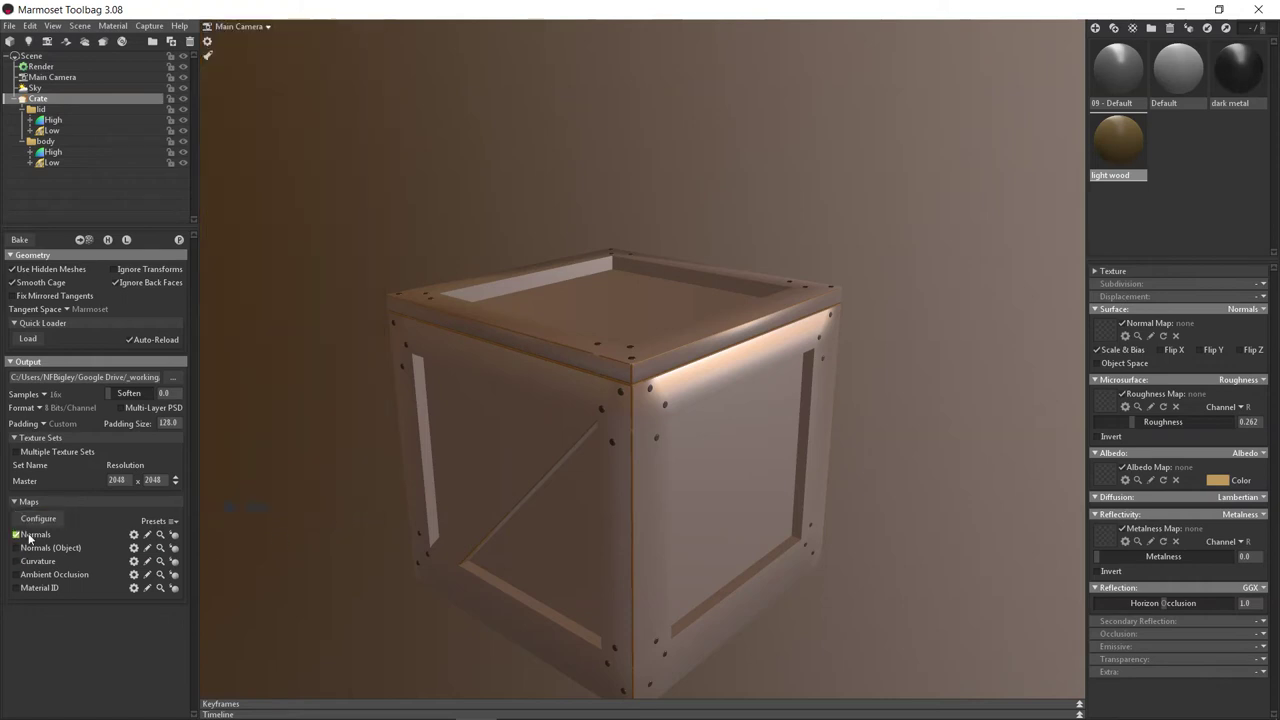
left_click(38, 518)
left_click(221, 296)
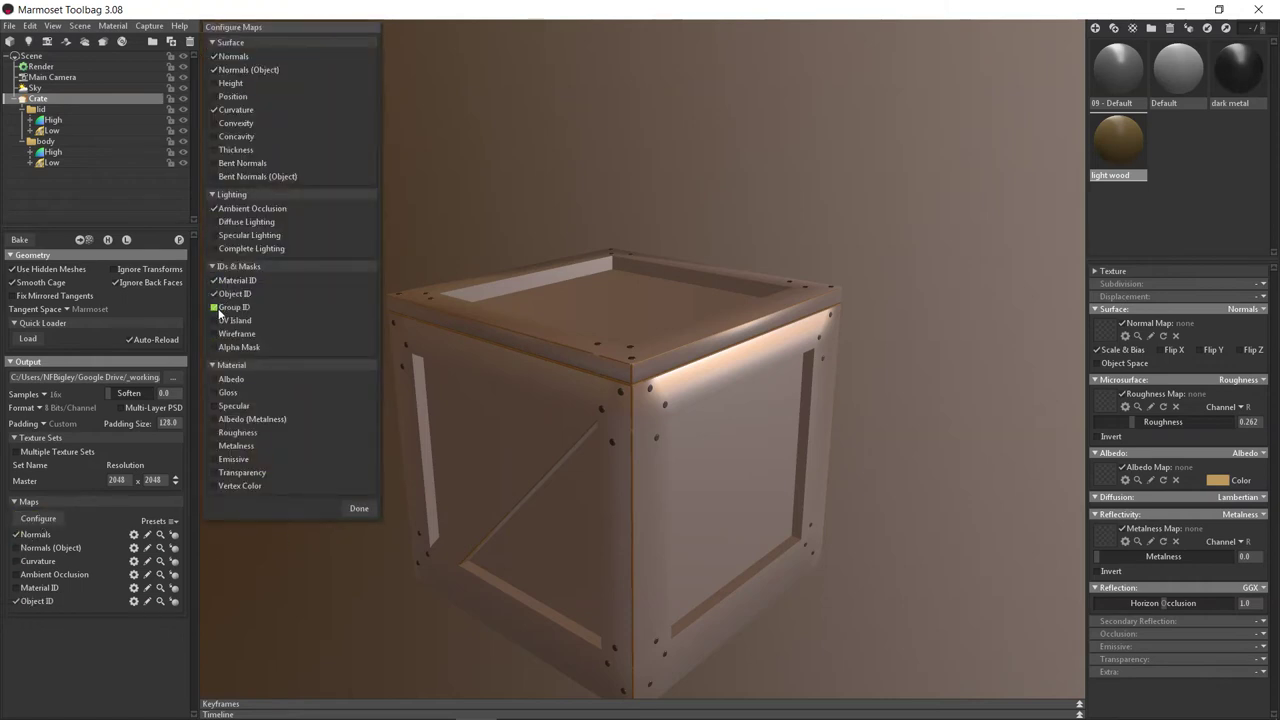
left_click(215, 320)
left_click(214, 333)
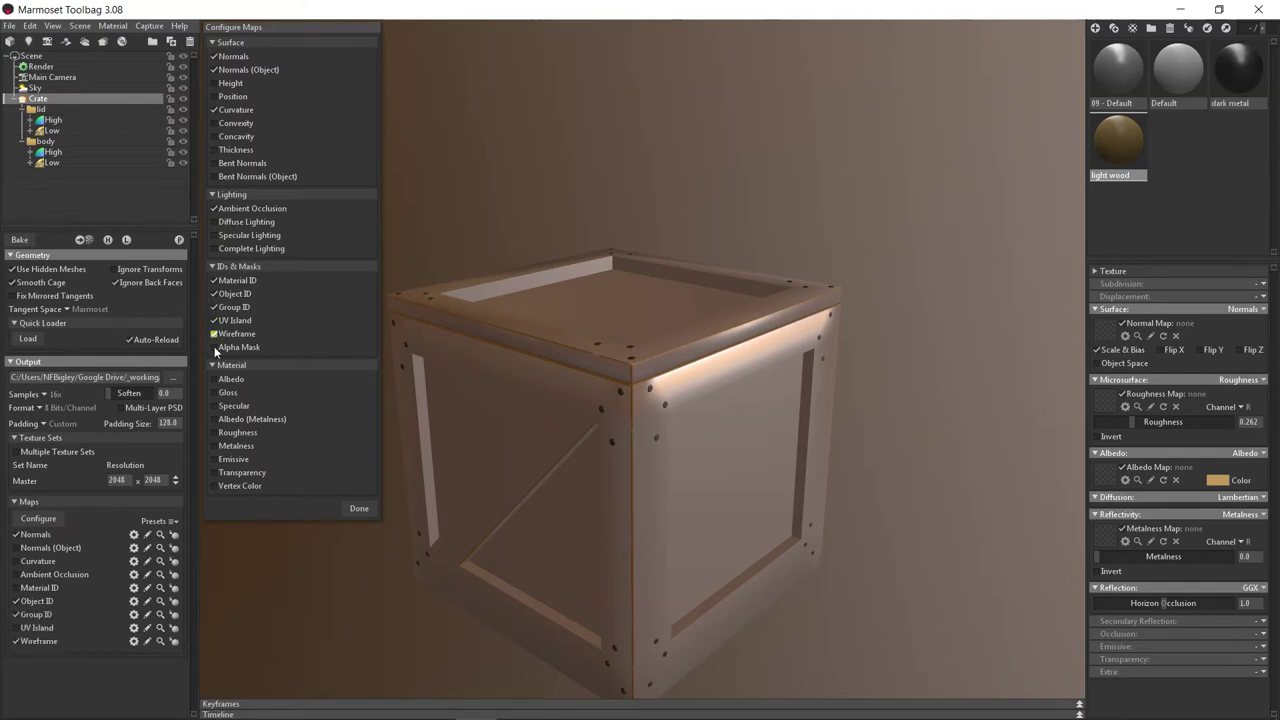
left_click(359, 508)
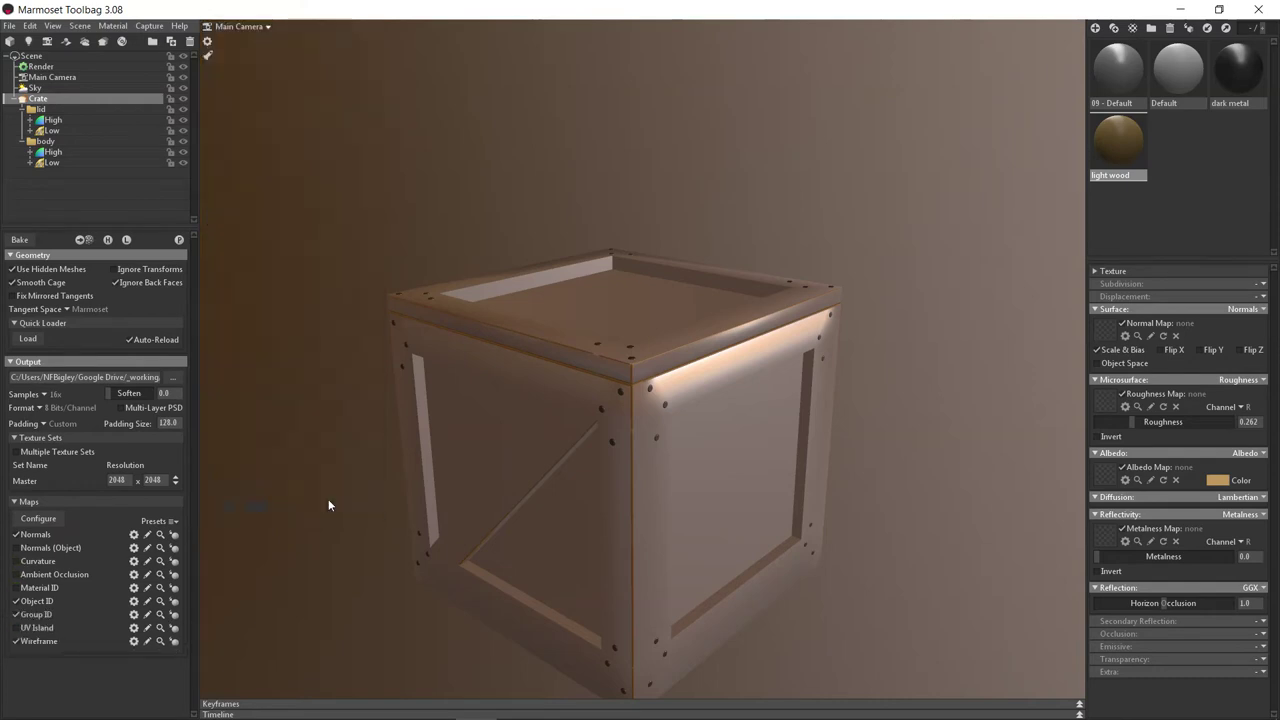
left_click(172, 521)
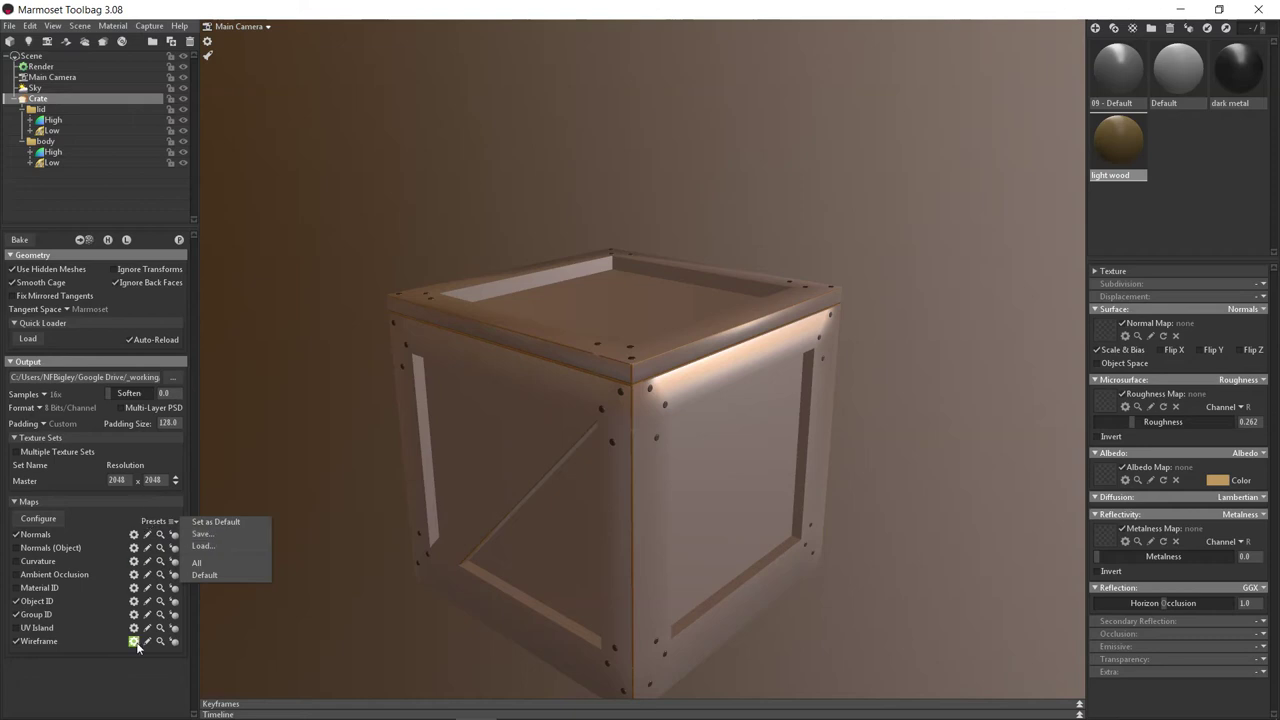
Step: Load the textureset_all.tbbake baker preset from _deploy > marmoset > baker sets
left_click(203, 548)
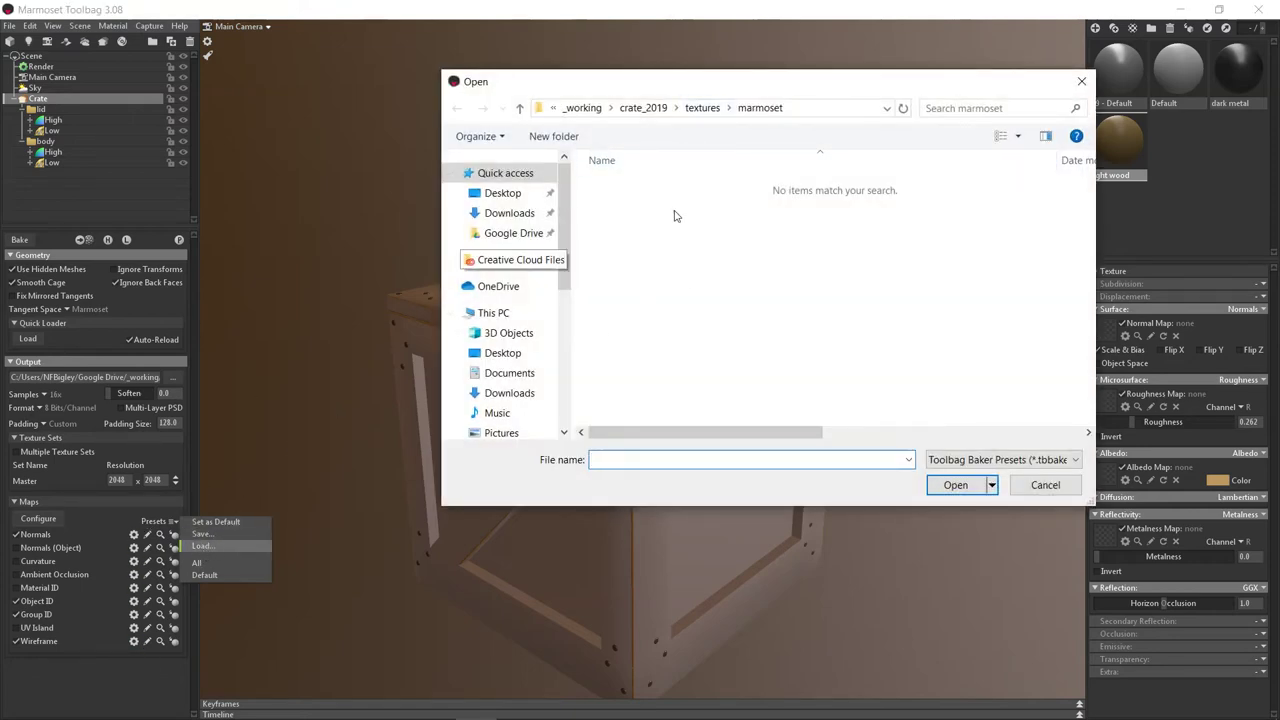
double_click(676, 243)
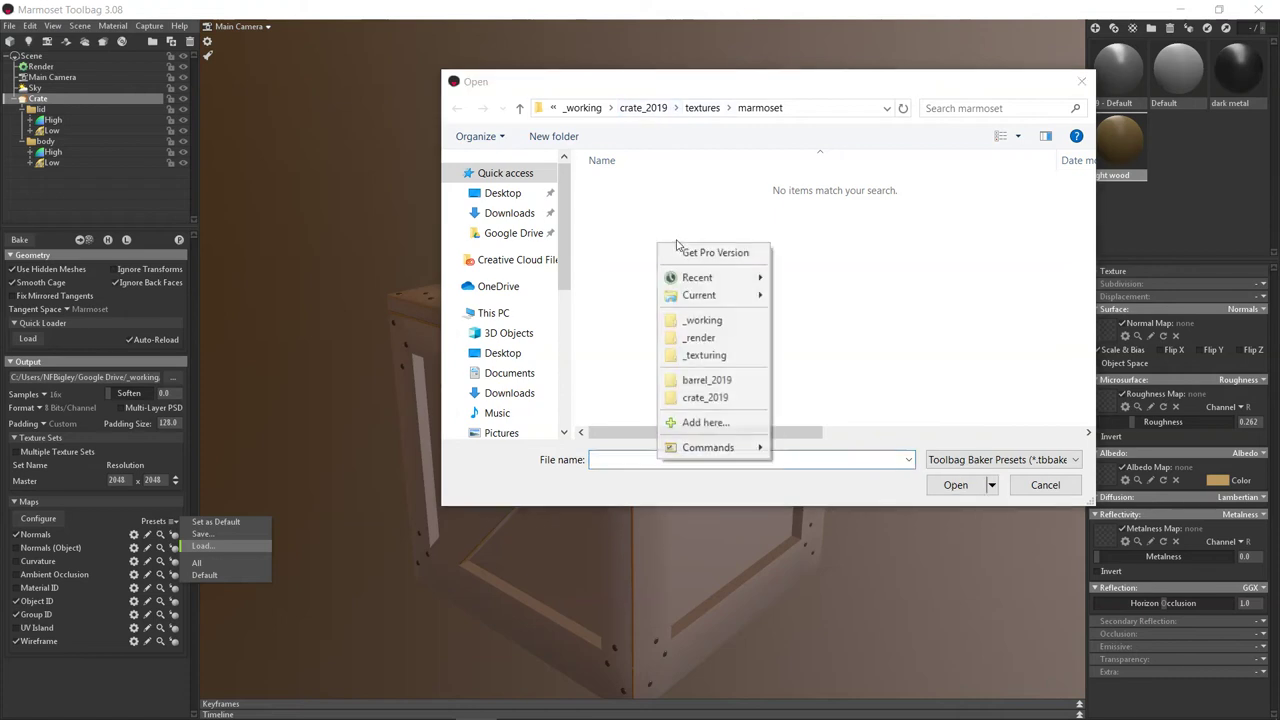
left_click(703, 320)
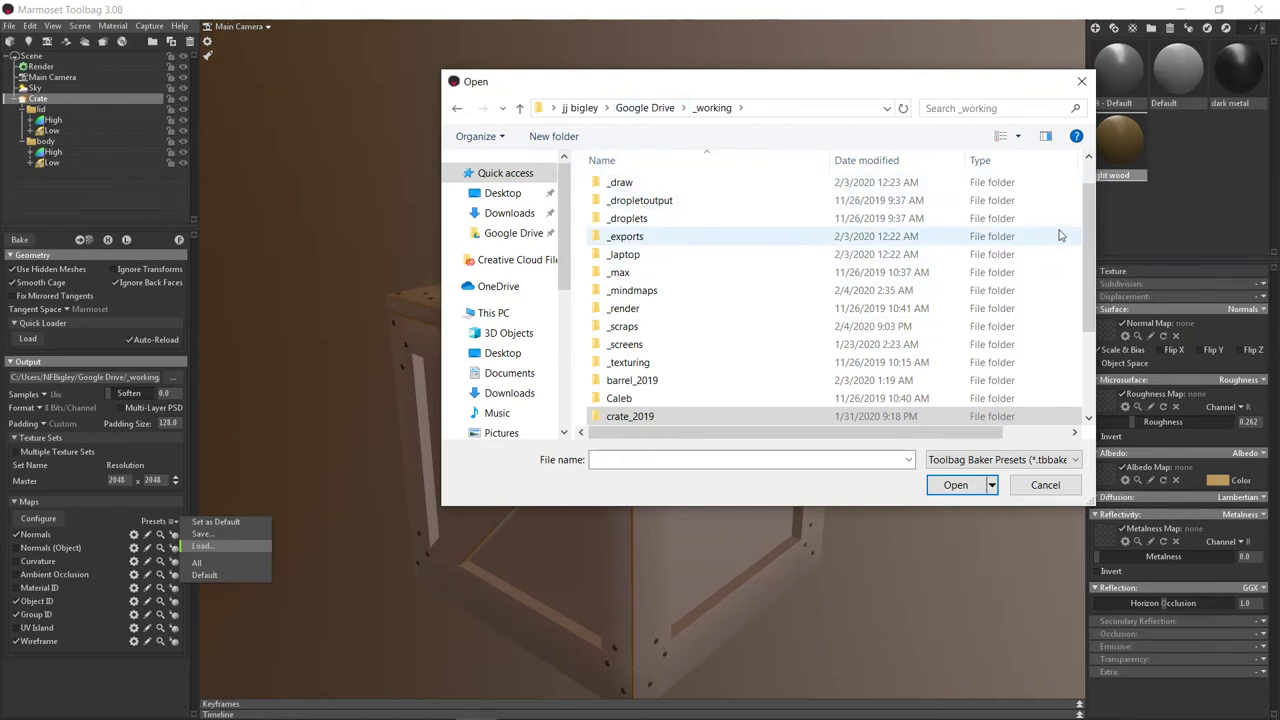
scroll(780, 210, "up", 1)
left_click(631, 204)
double_click(631, 204)
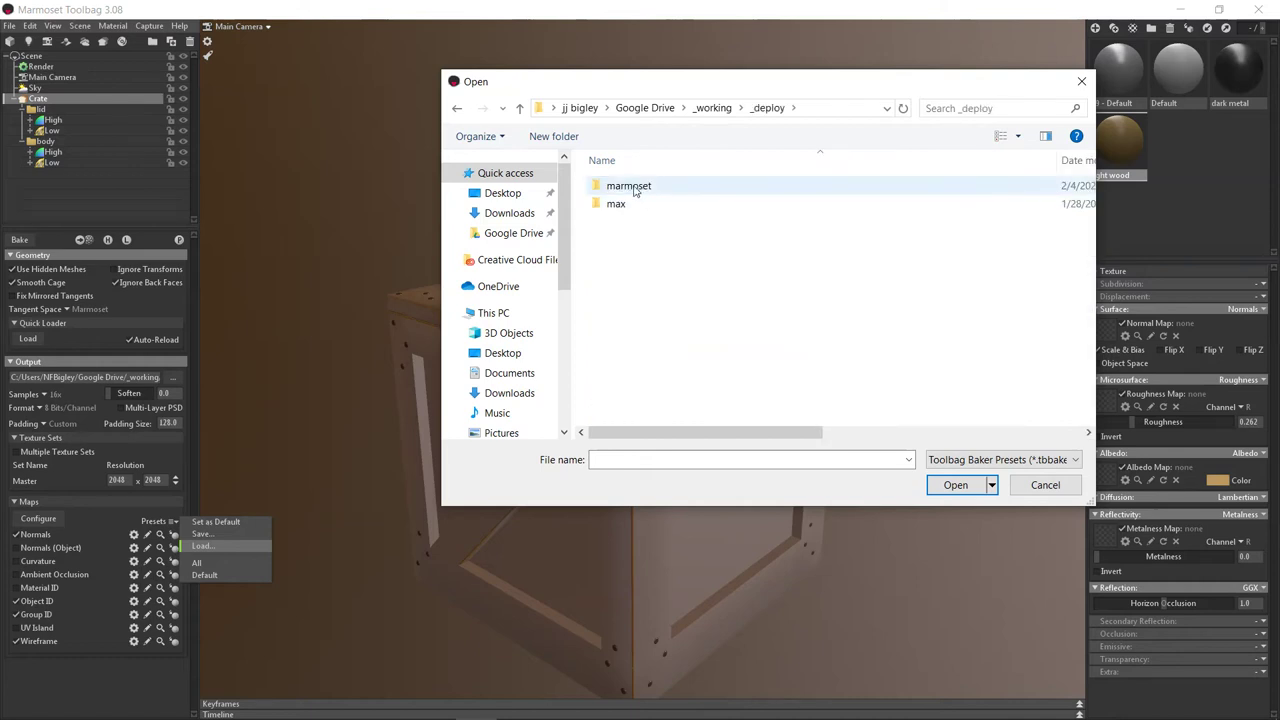
double_click(632, 187)
left_click(624, 192)
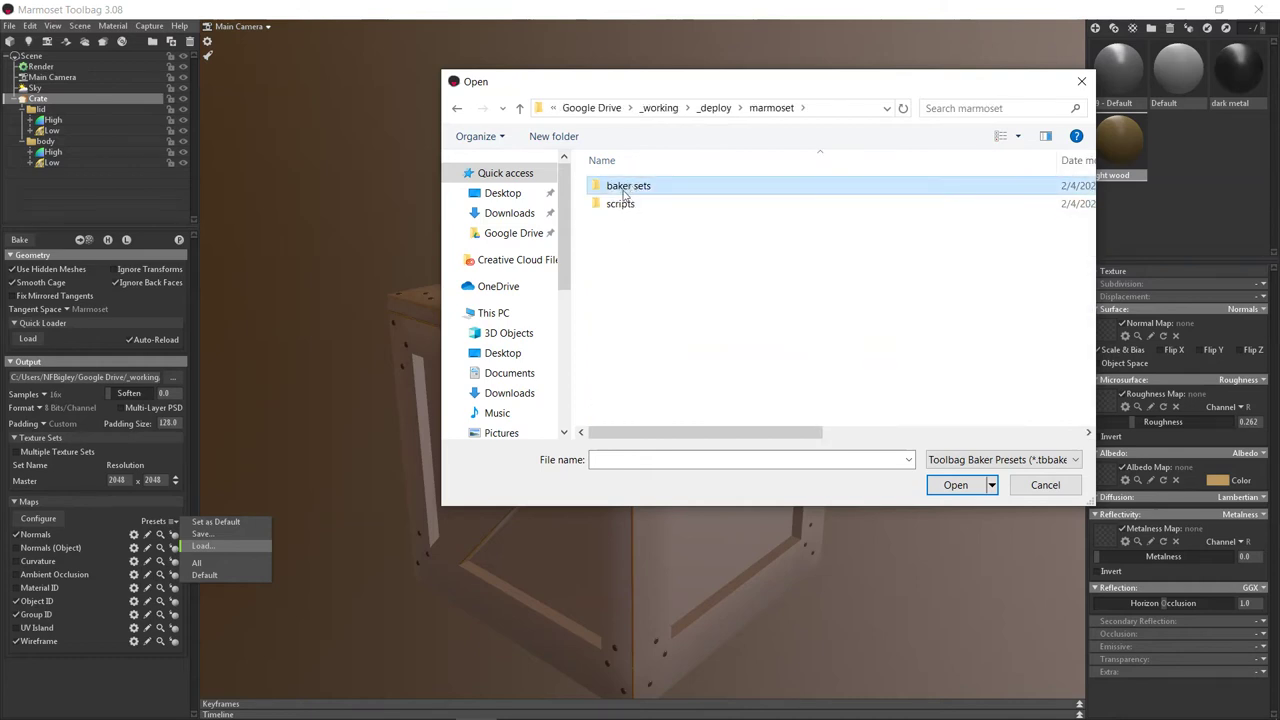
double_click(624, 190)
left_click(649, 204)
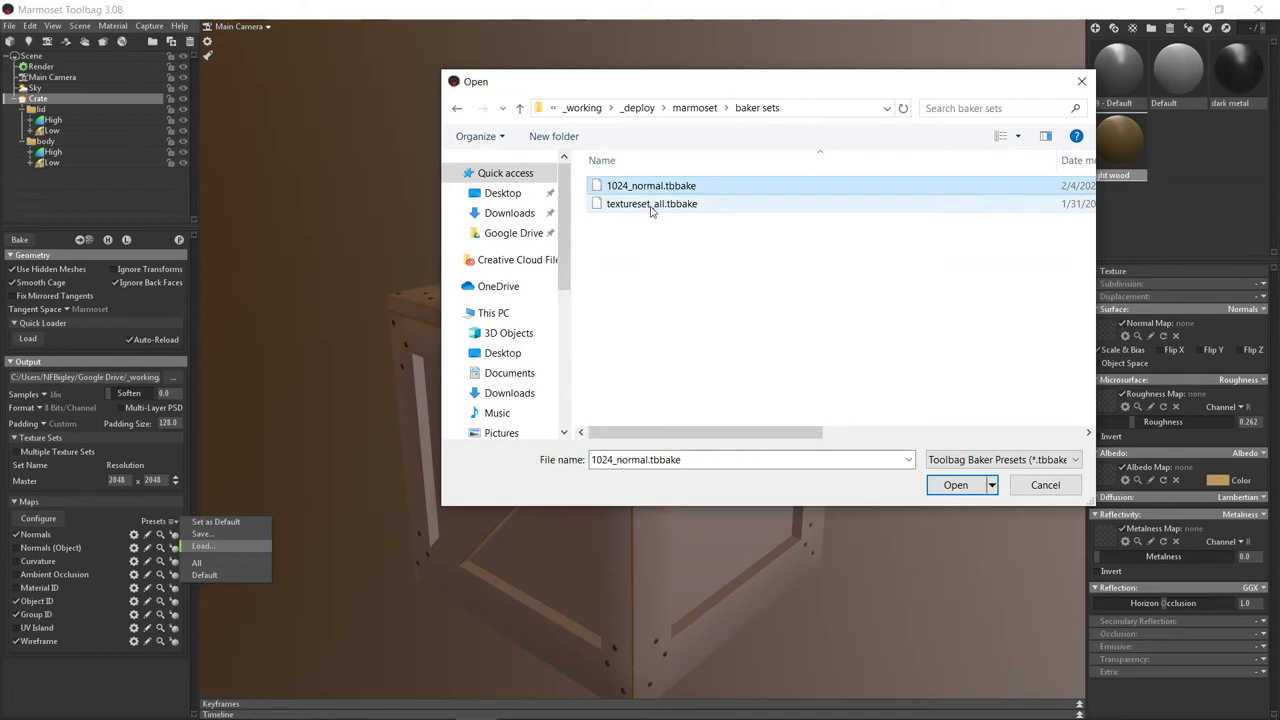
left_click(955, 485)
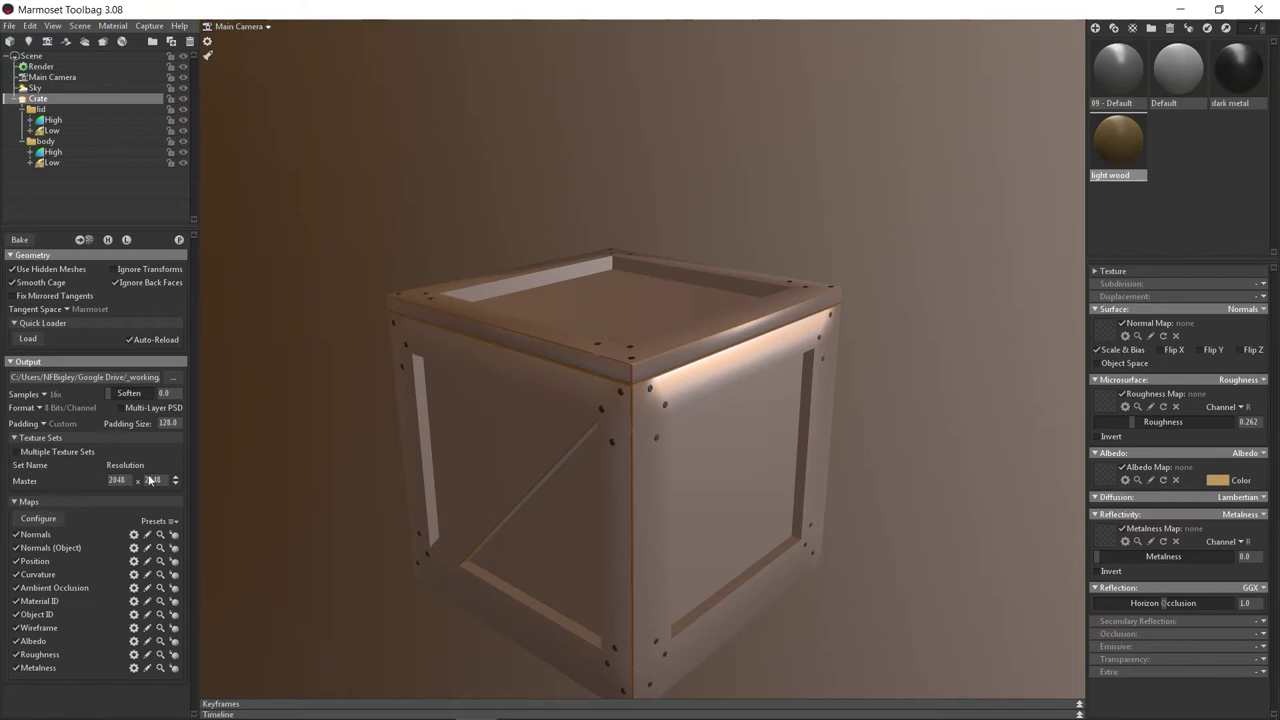
left_click(134, 535)
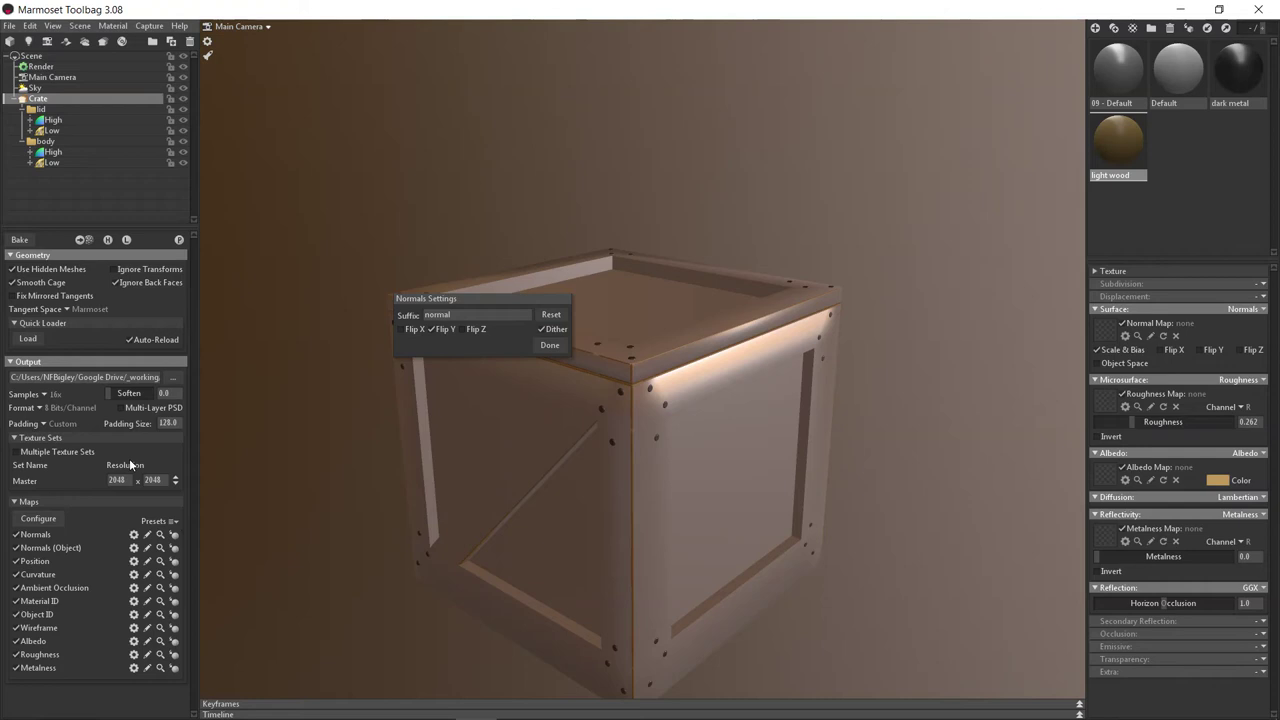
left_click_drag(474, 298, 501, 294)
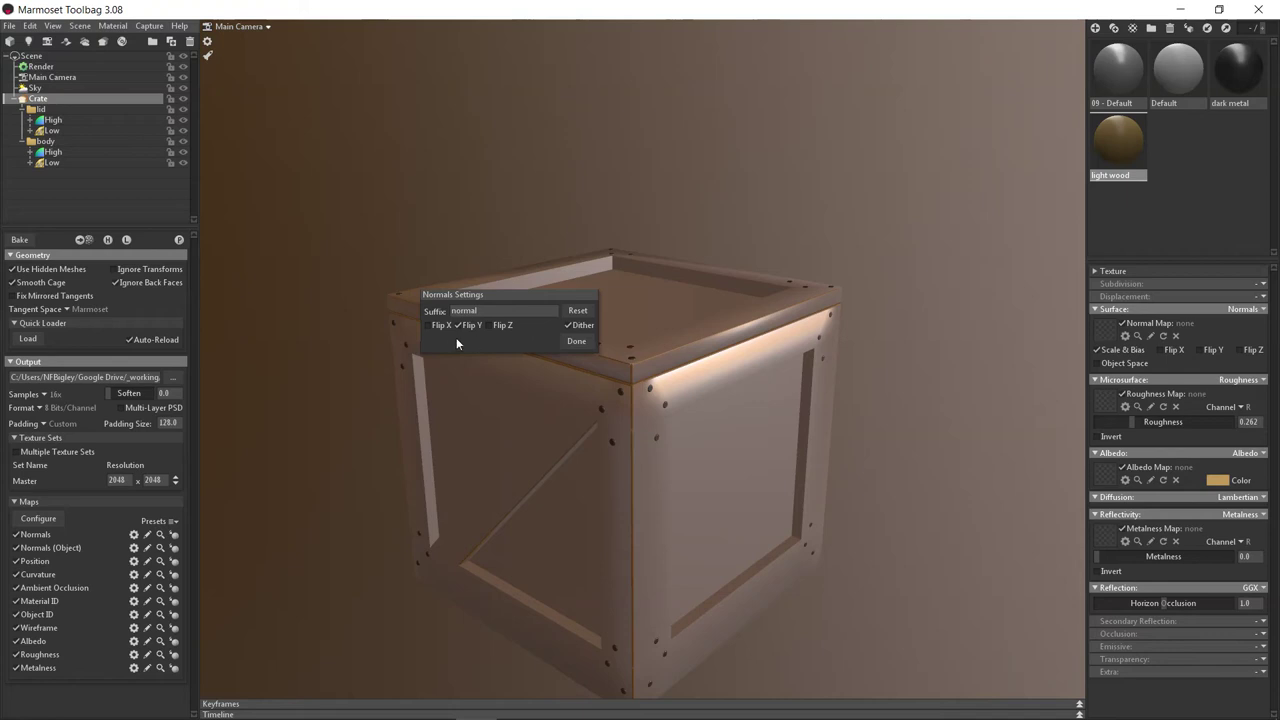
left_click(134, 548)
left_click(576, 341)
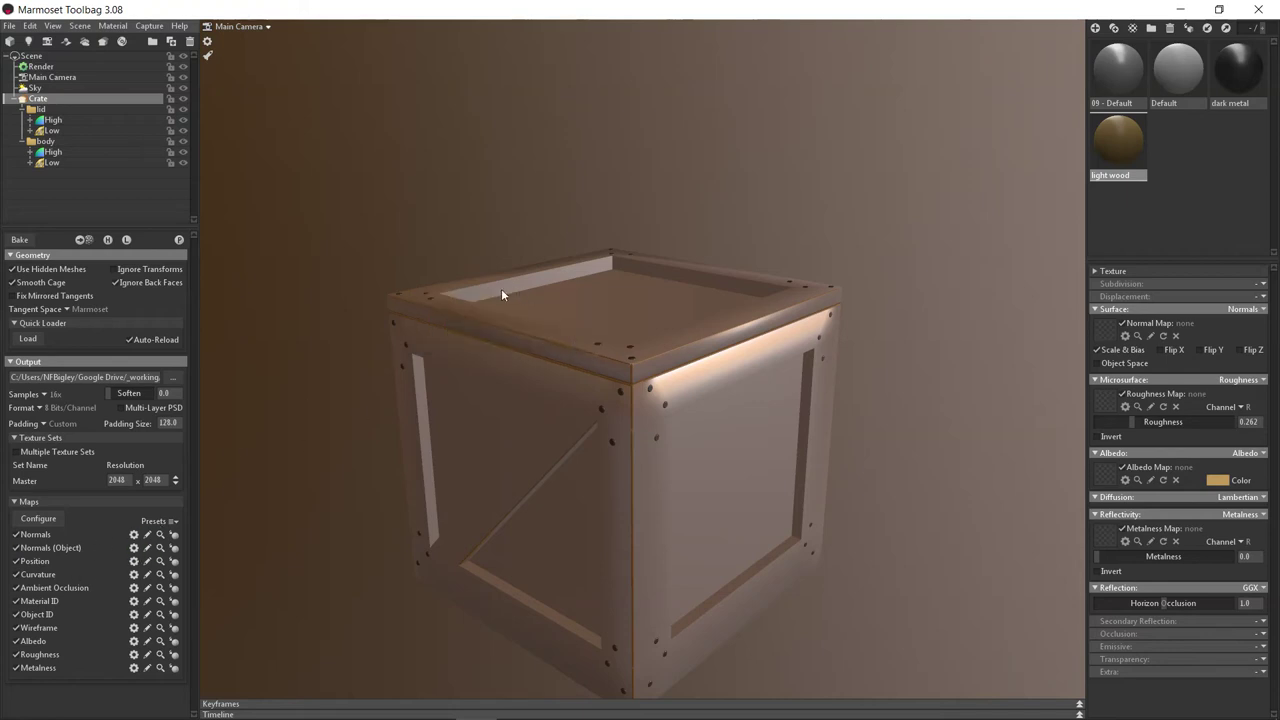
left_click(134, 536)
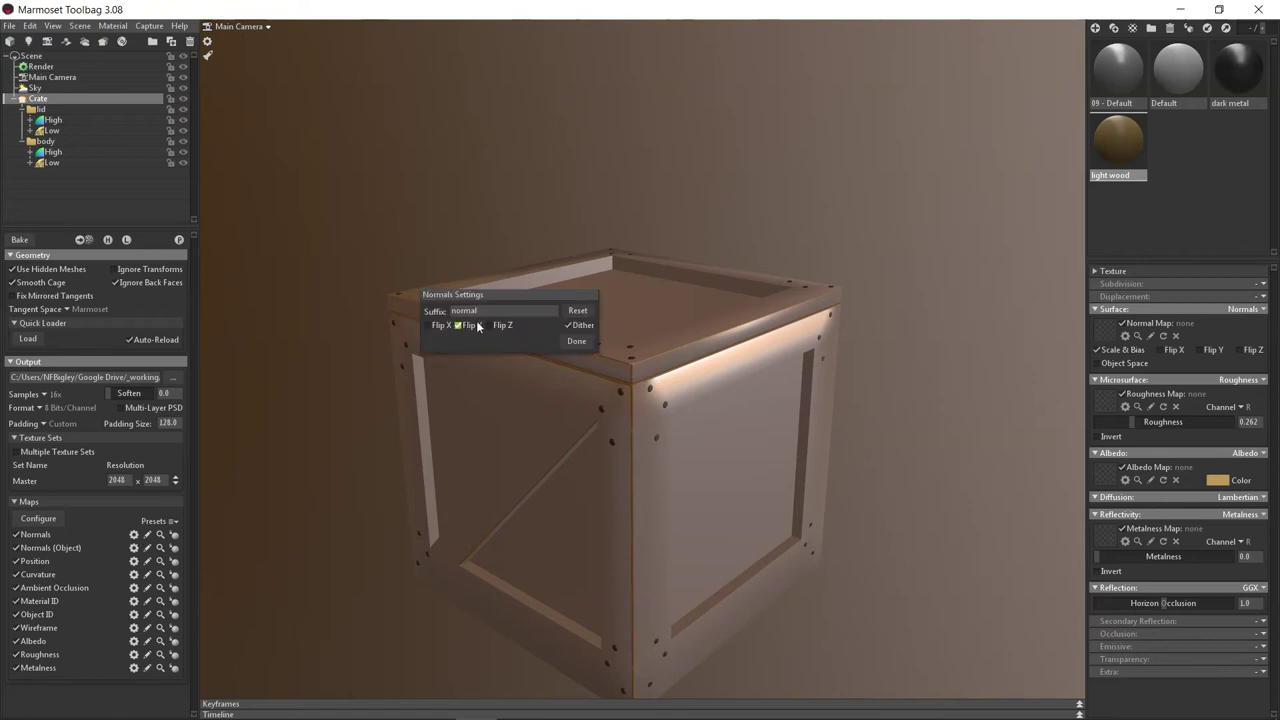
left_click(576, 341)
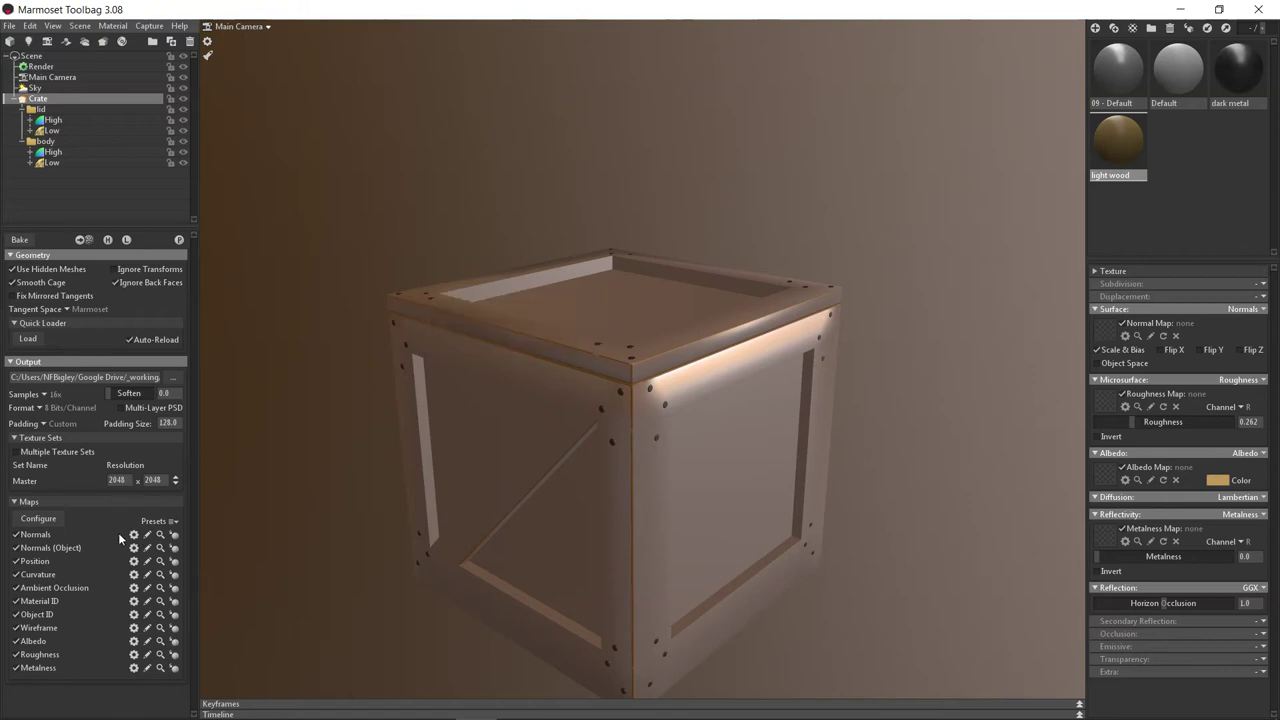
Step: Enable Floor Occlusion and Ignore Groups in the Ambient Occlusion map settings
left_click(134, 588)
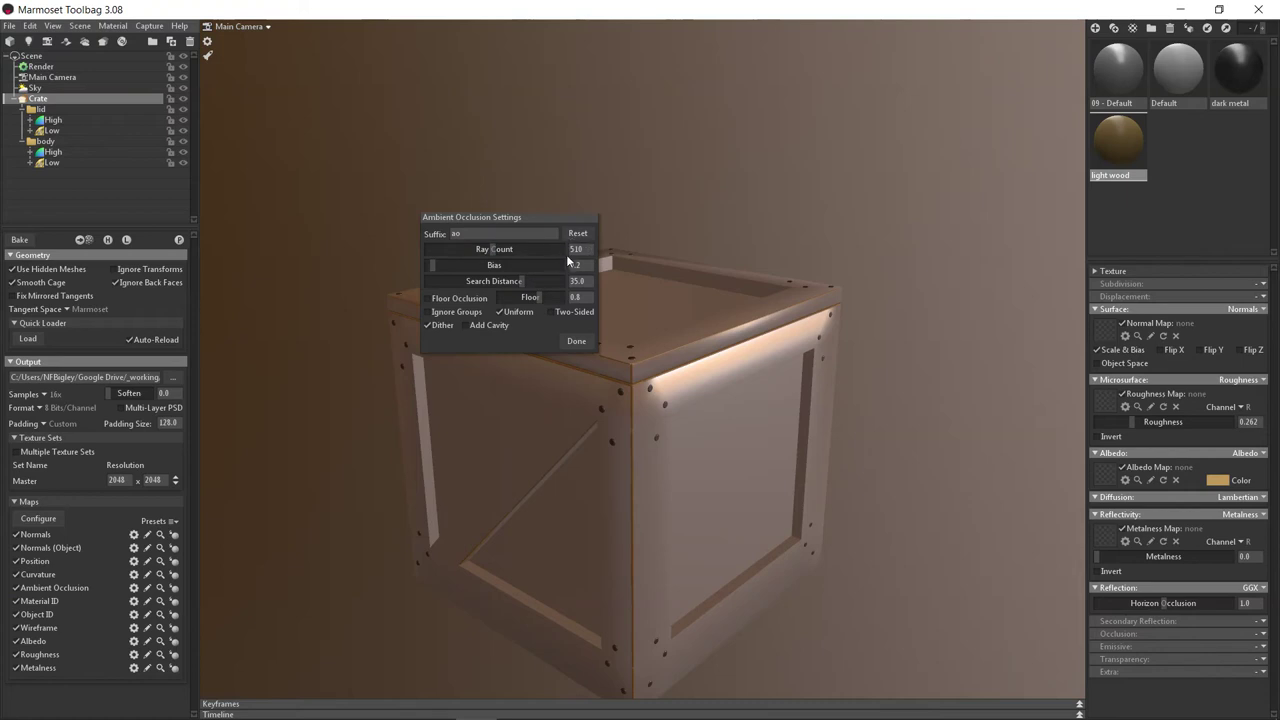
left_click(428, 299)
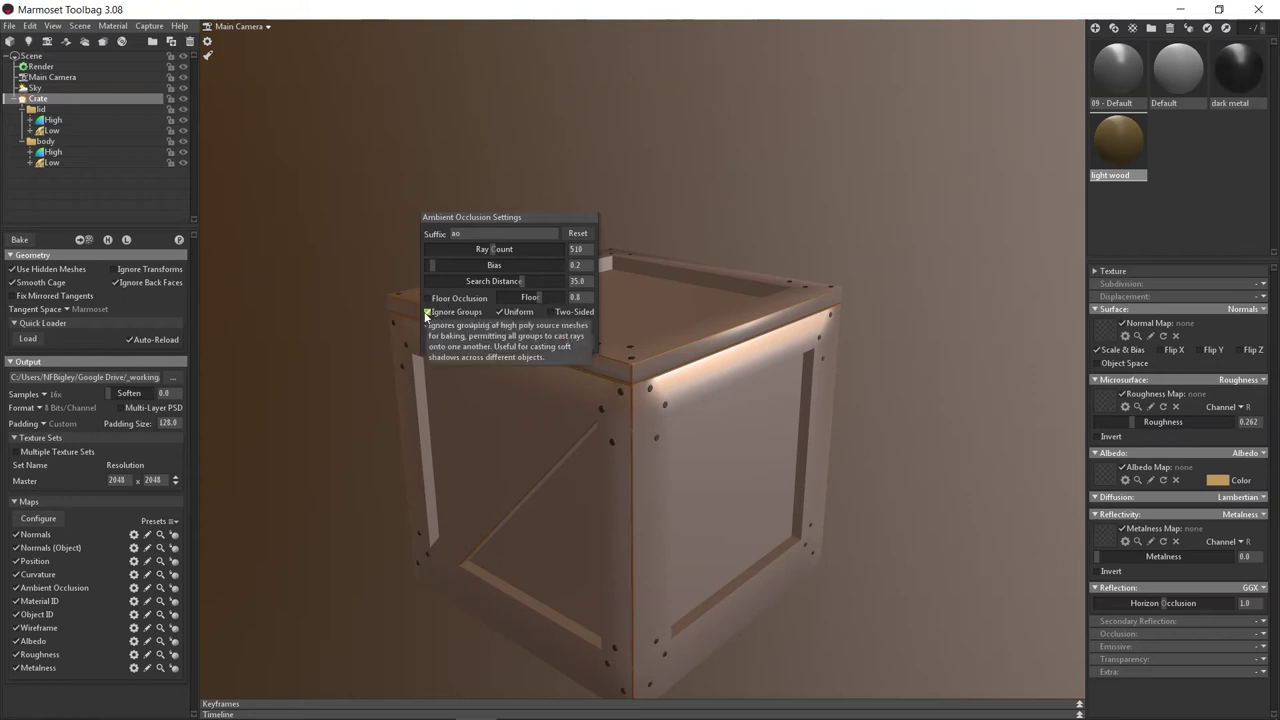
left_click(428, 313)
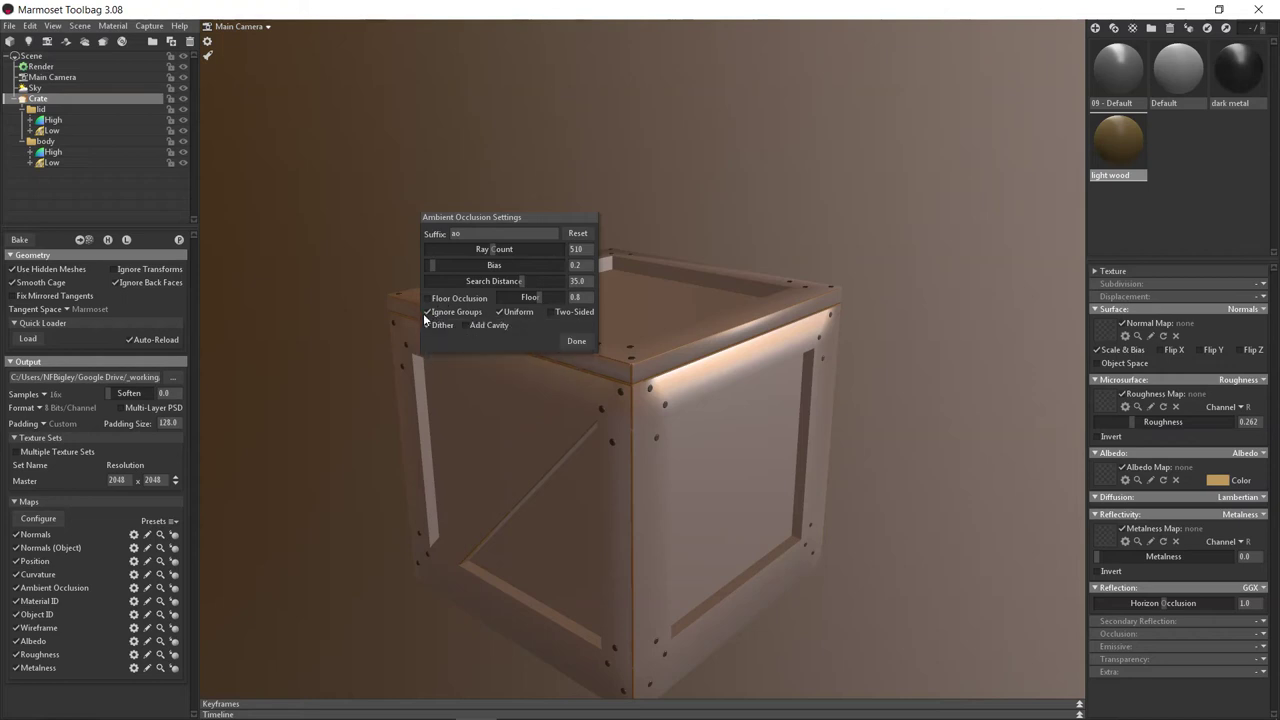
left_click(576, 341)
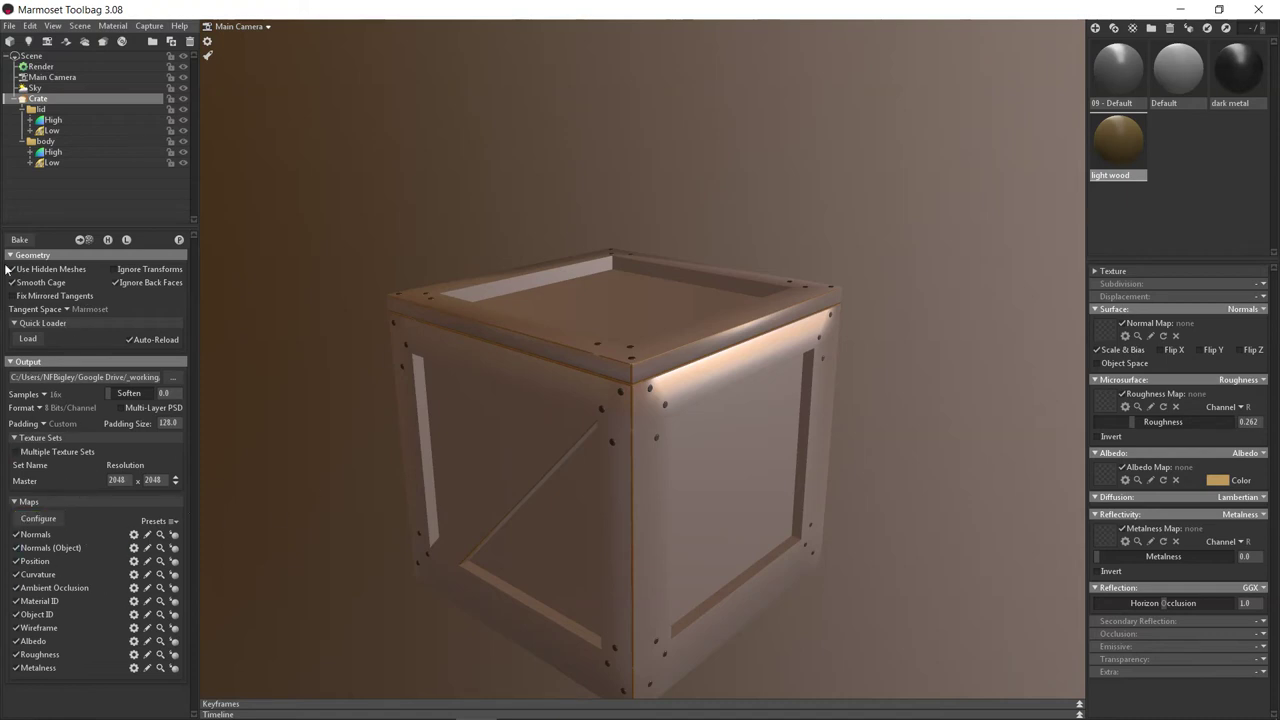
Step: Raise the lid Low mesh's cage opacity and tighten its Max Offset to 1.778
left_click(50, 131)
scroll(420, 294, "up", 5)
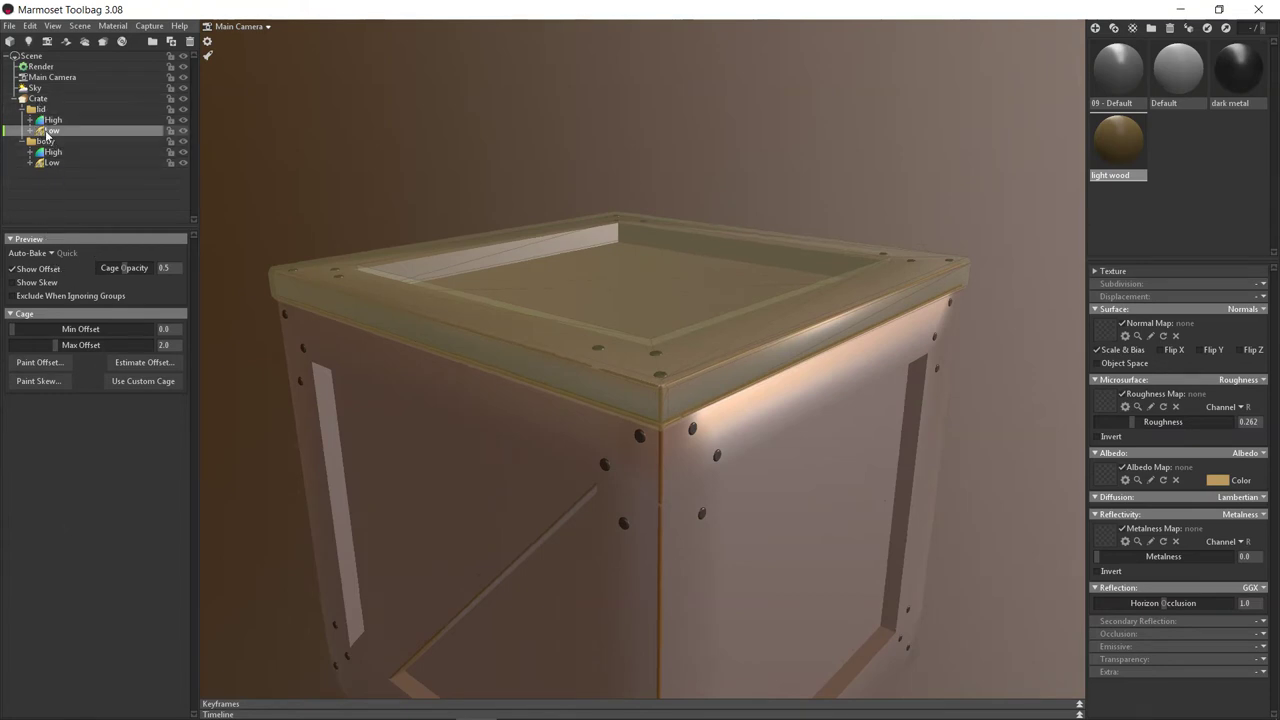
left_click_drag(125, 272, 127, 271)
mouse_move(56, 345)
left_mouse_down()
mouse_move(29, 346)
mouse_move(49, 345)
left_mouse_up()
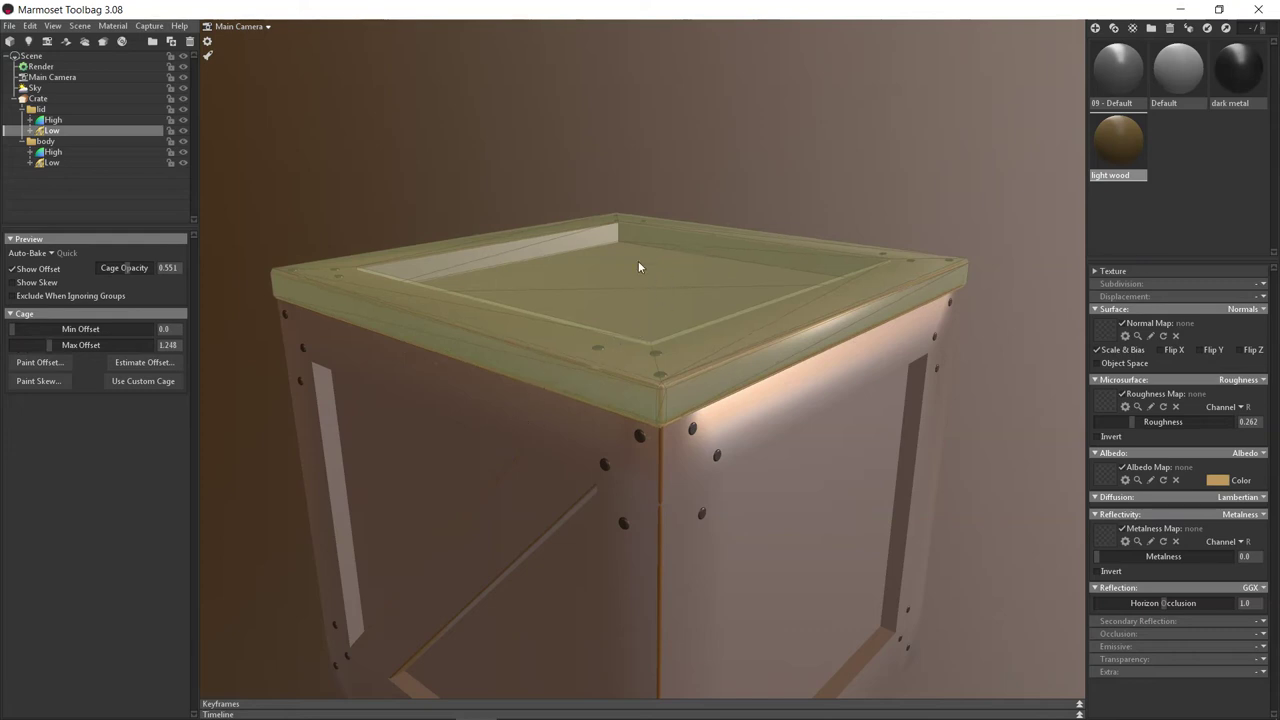
scroll(600, 297, "up", 5)
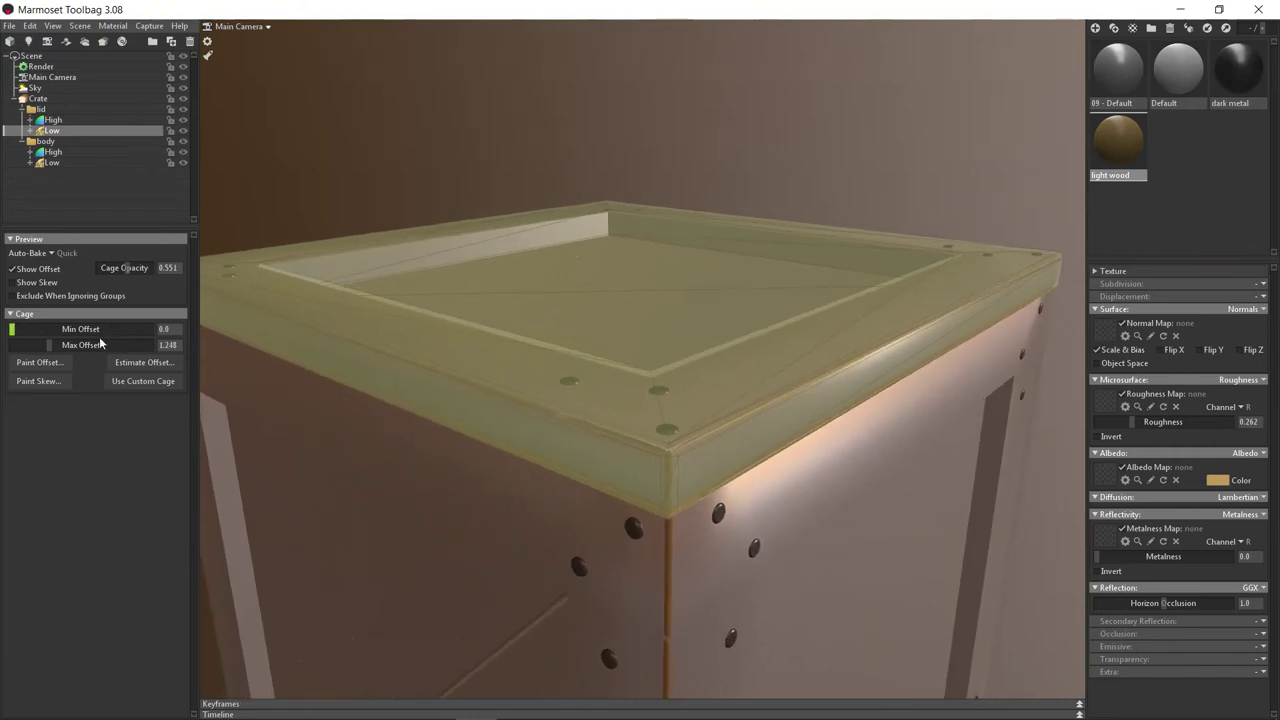
mouse_move(56, 348)
left_mouse_down()
mouse_move(31, 345)
mouse_move(44, 357)
left_mouse_up()
left_click_drag(266, 320, 356, 368)
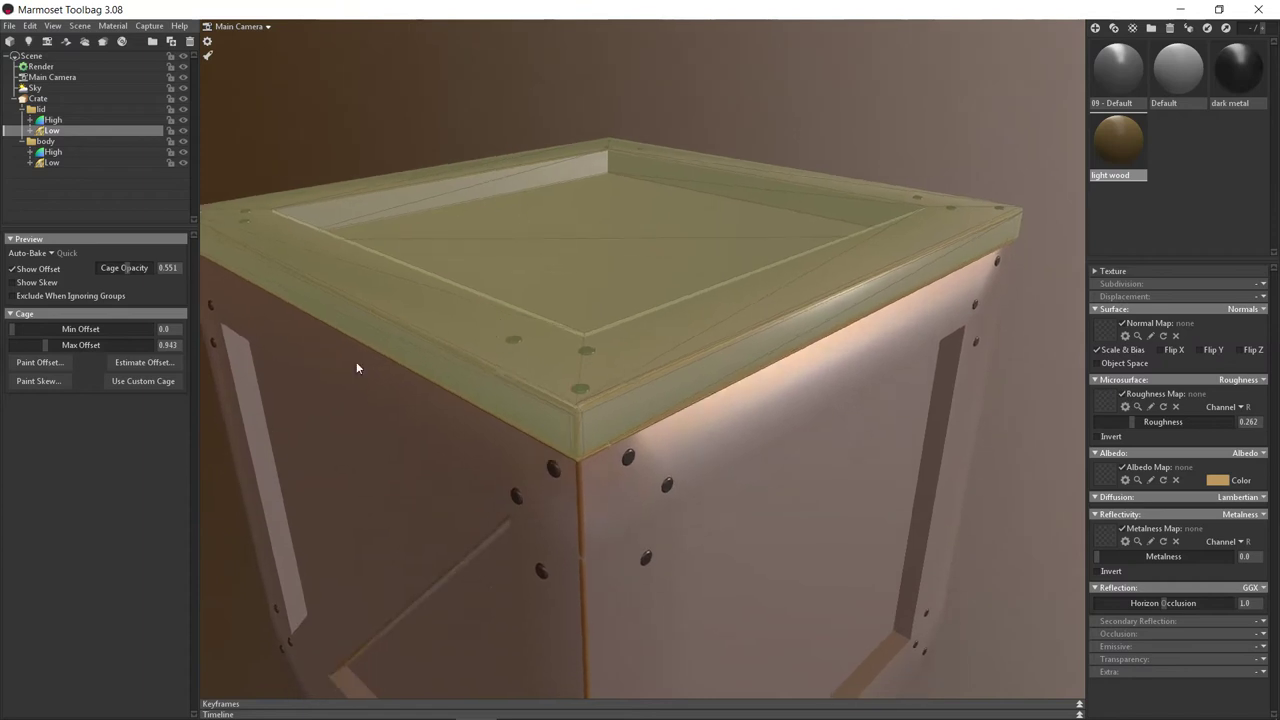
left_click_drag(45, 346, 66, 328)
mouse_move(62, 327)
left_mouse_down()
mouse_move(41, 329)
mouse_move(53, 329)
left_mouse_up()
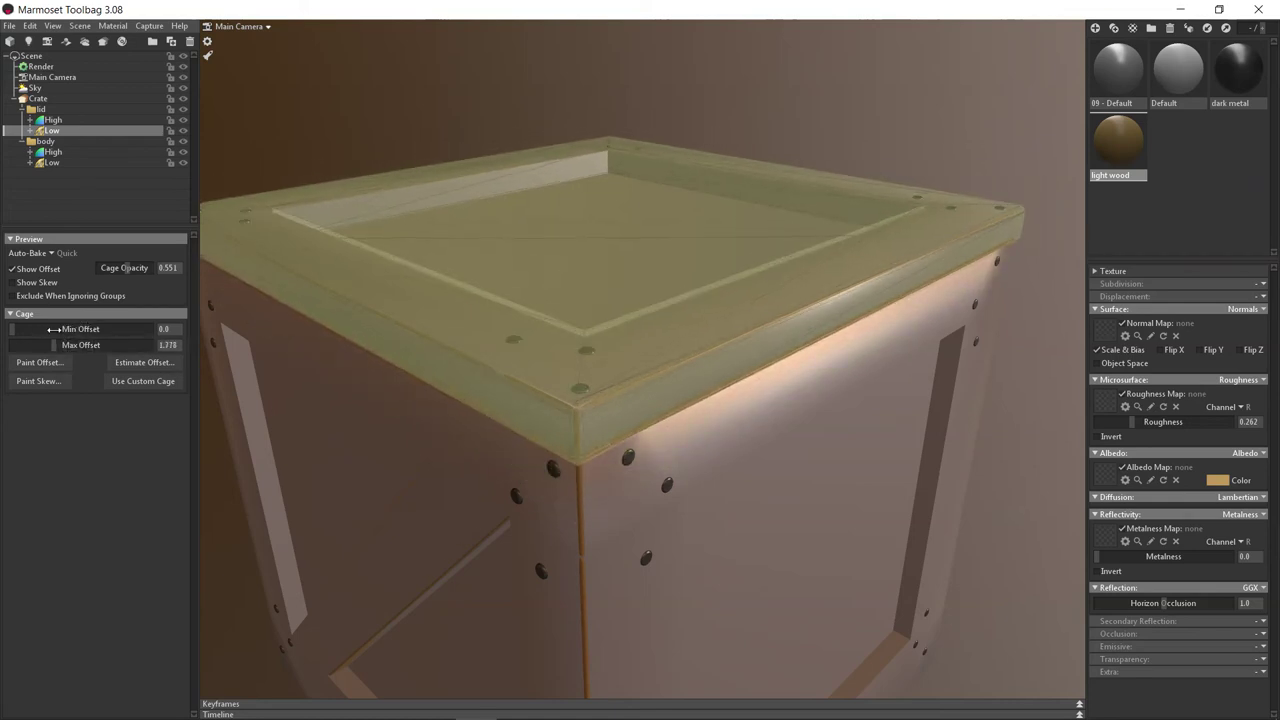
left_click_drag(324, 340, 466, 354)
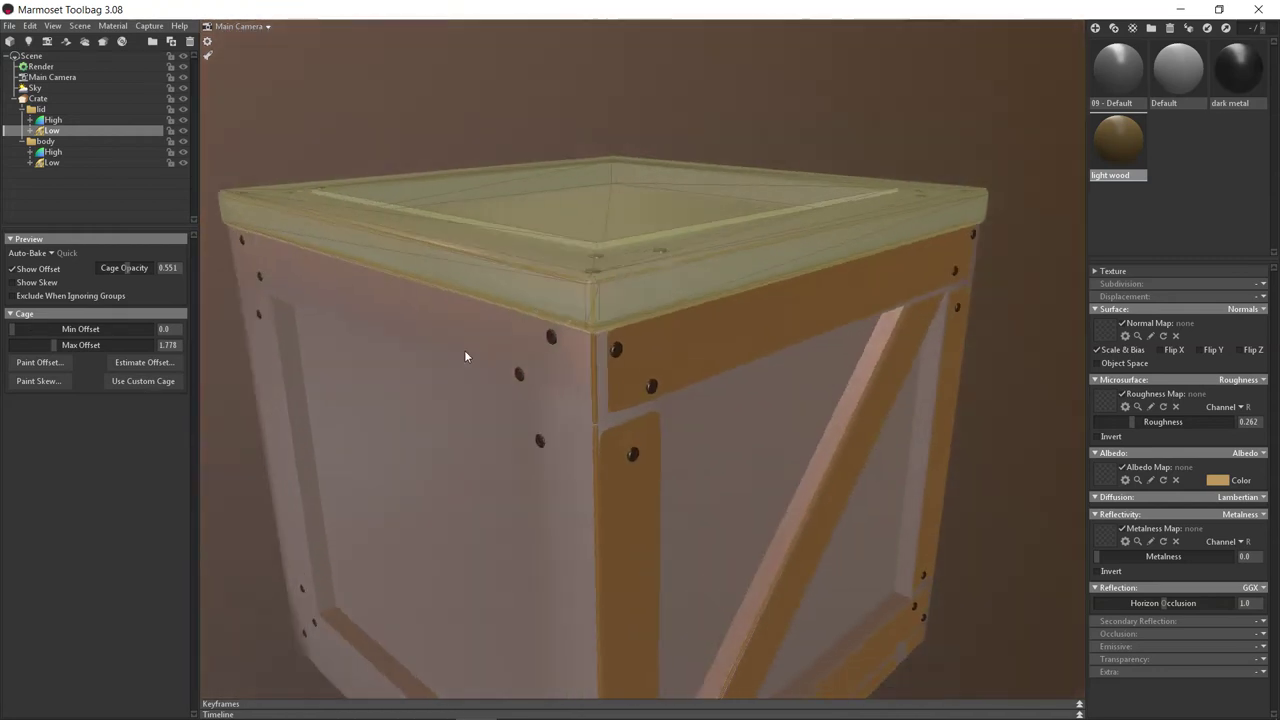
left_click(63, 299)
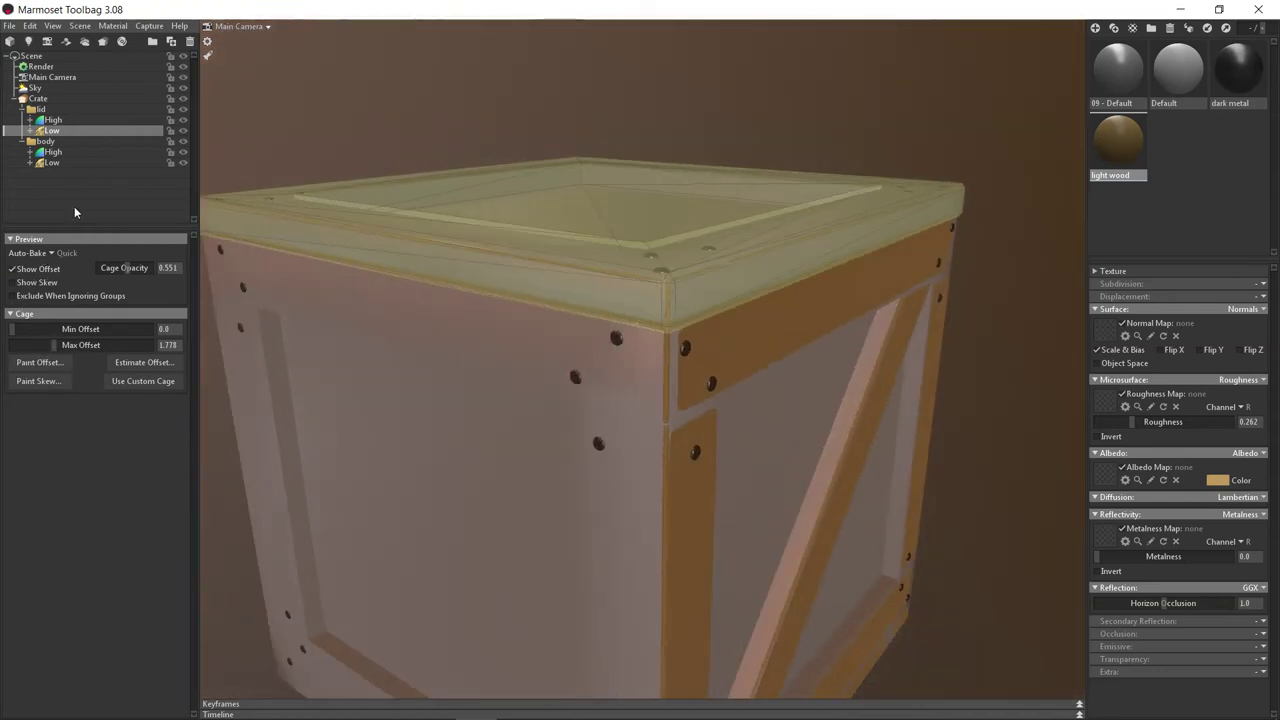
Step: Lower the body Low mesh's cage Max Offset to 1.248
left_click(48, 162)
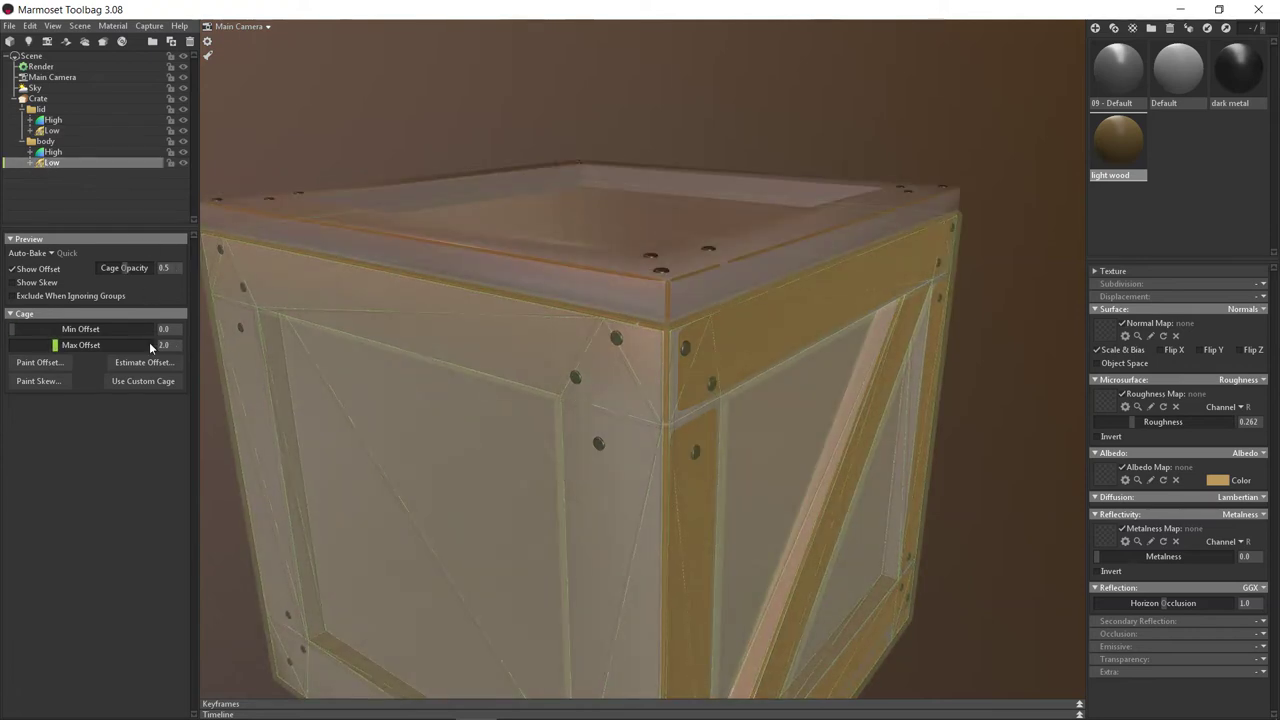
mouse_move(56, 345)
left_mouse_down()
mouse_move(22, 345)
mouse_move(45, 345)
left_mouse_up()
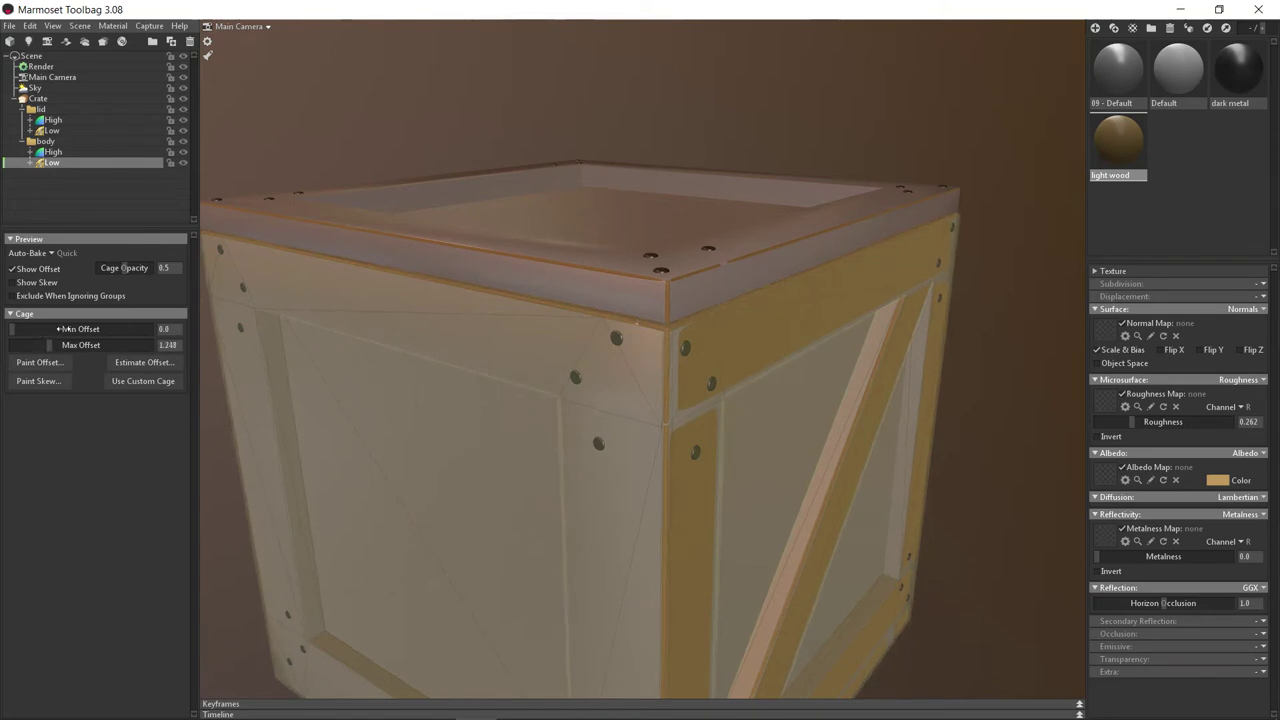
scroll(316, 372, "down", 3)
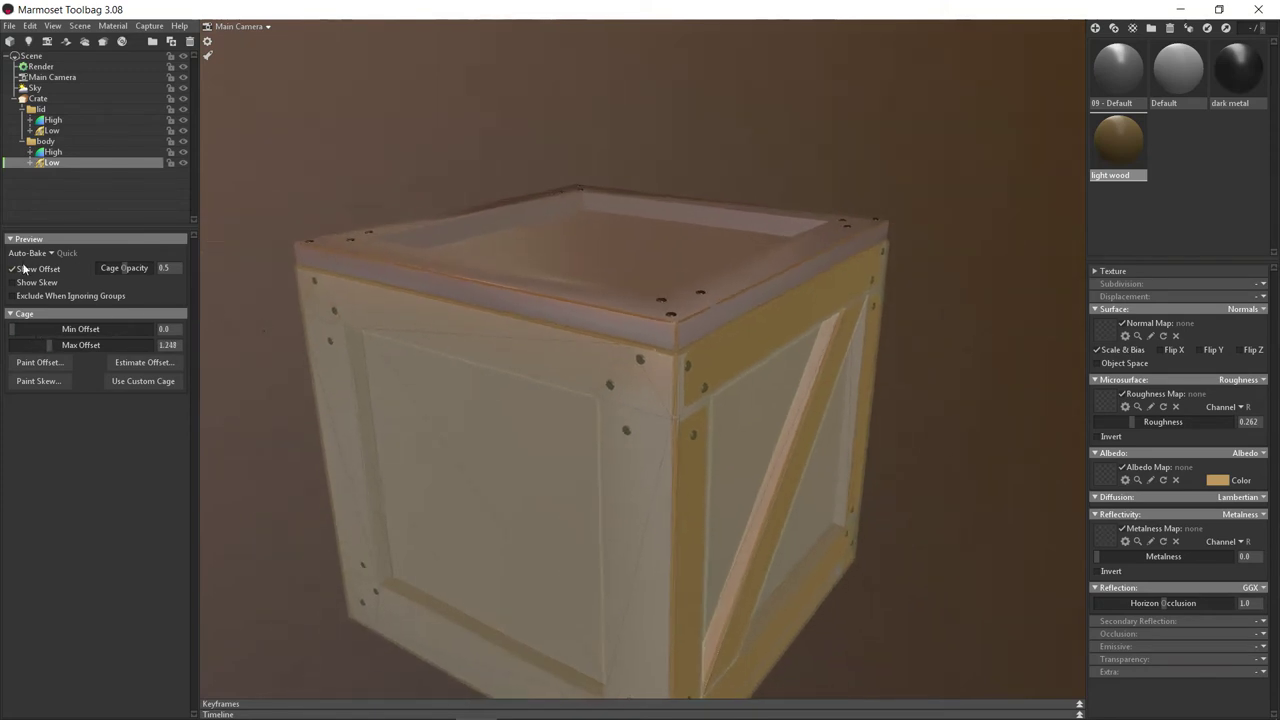
Step: Collapse Crate, add a new baker and rename it Barrel
left_click(36, 100)
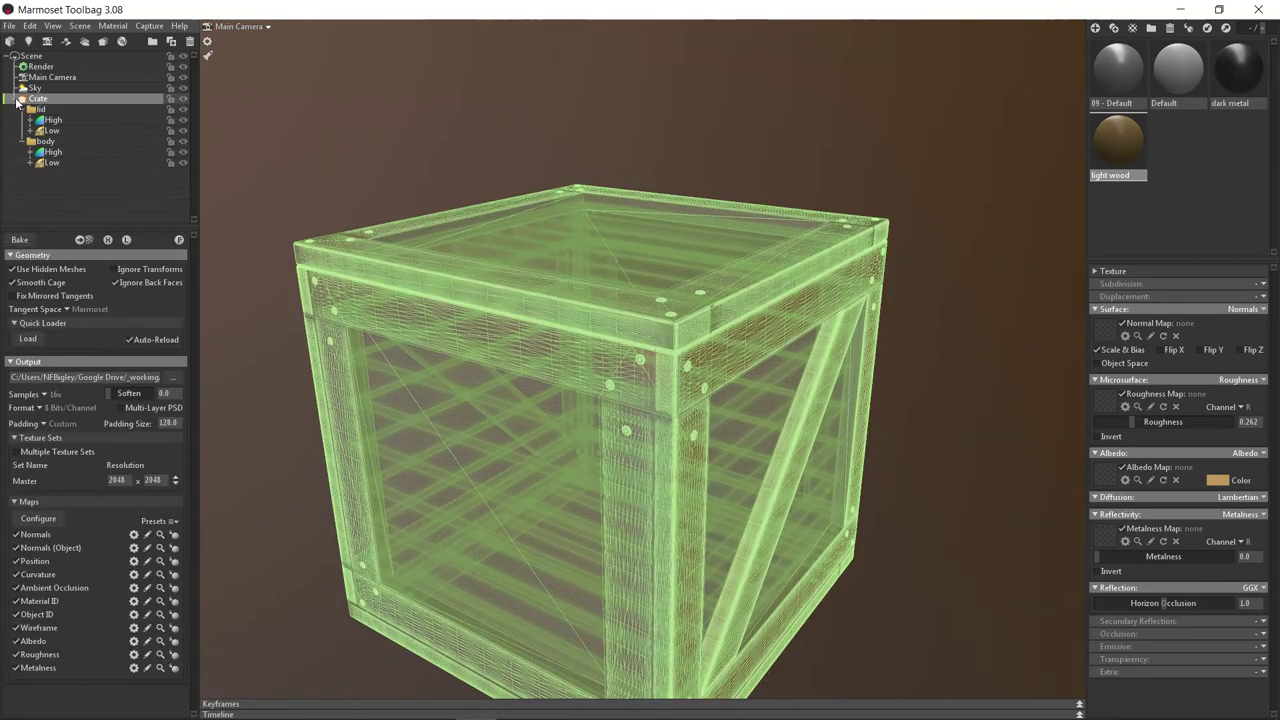
left_click(18, 100)
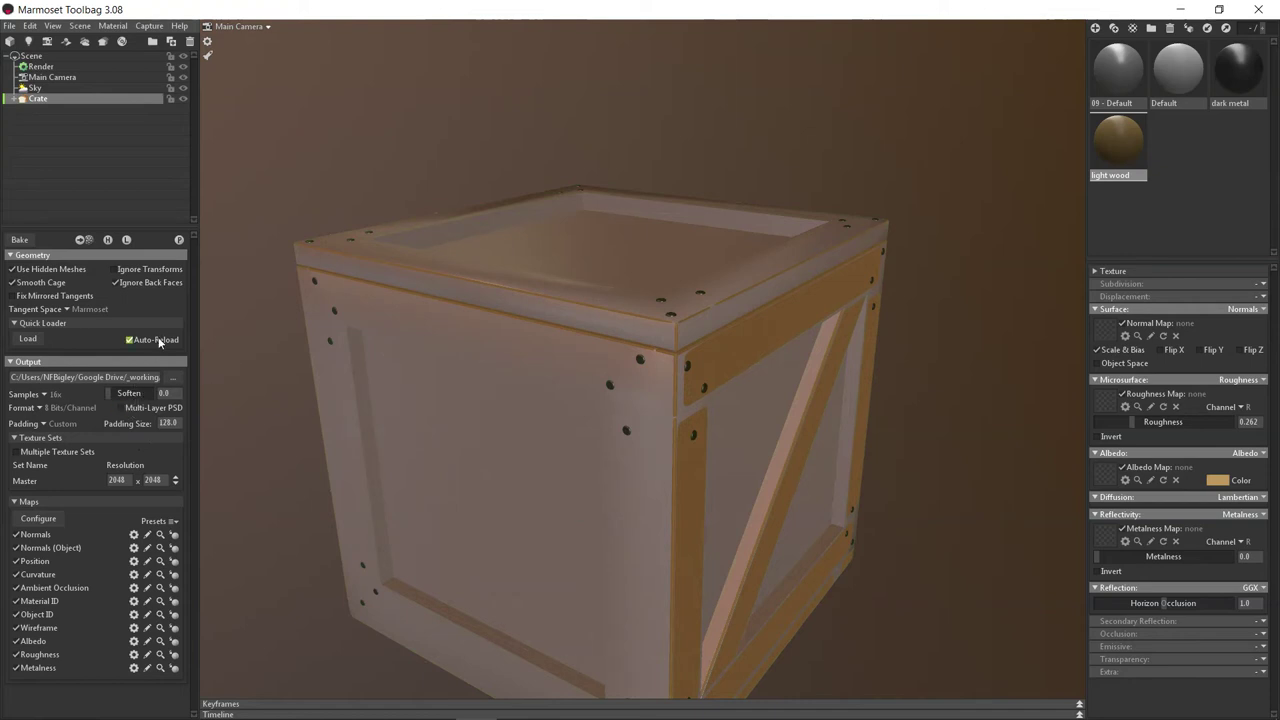
left_click(30, 101, "ctrl")
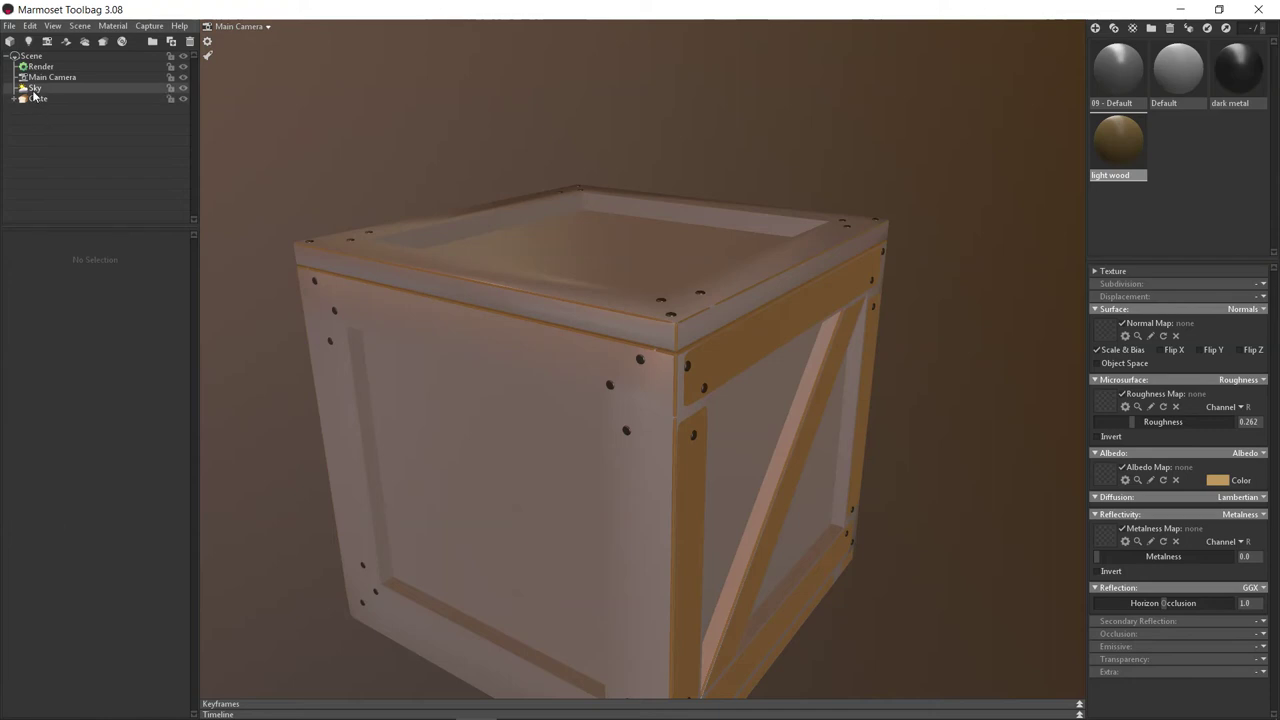
left_click(104, 43)
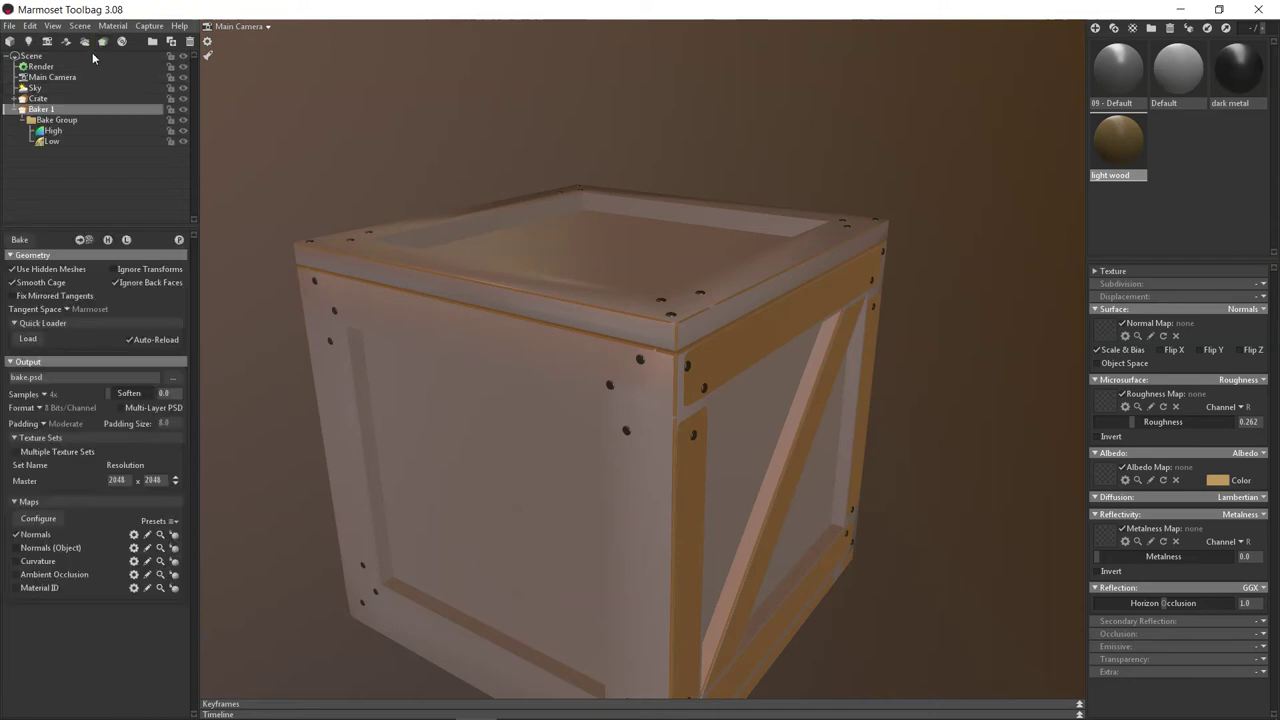
double_click(52, 111)
key("Return")
type("Bar")
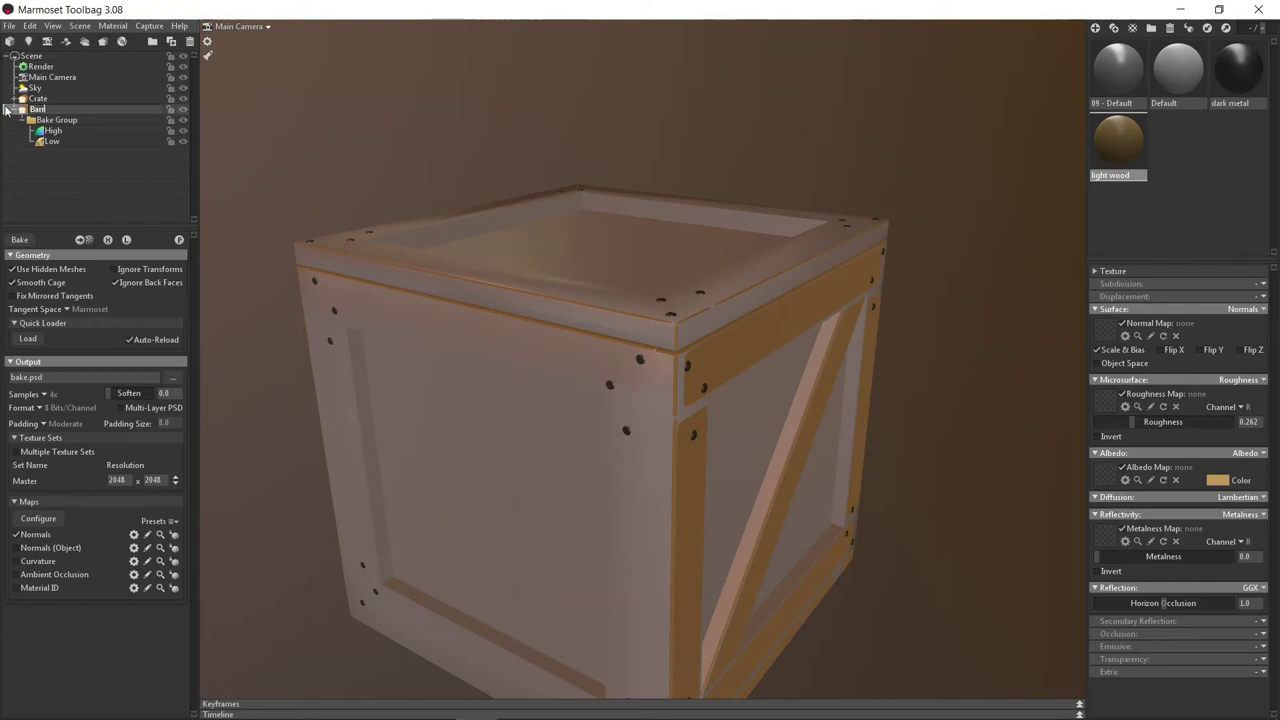
type("rel")
key("Return")
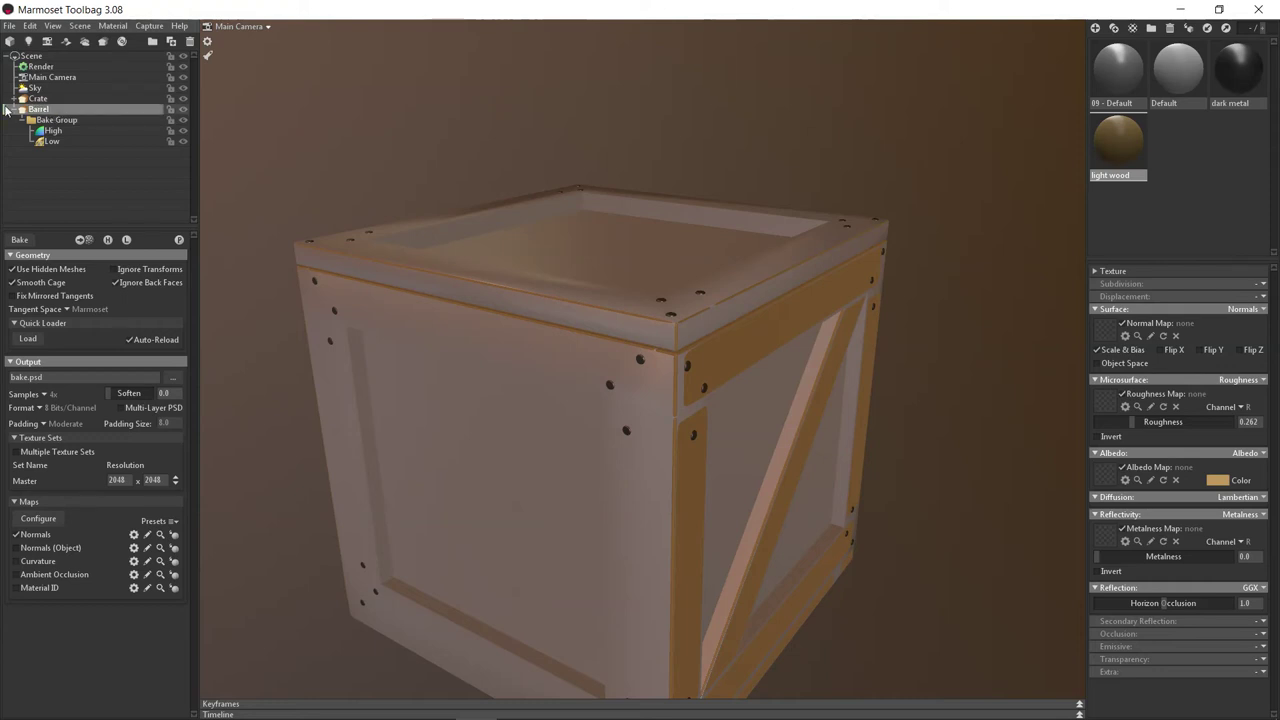
left_click(9, 26)
left_click(60, 121)
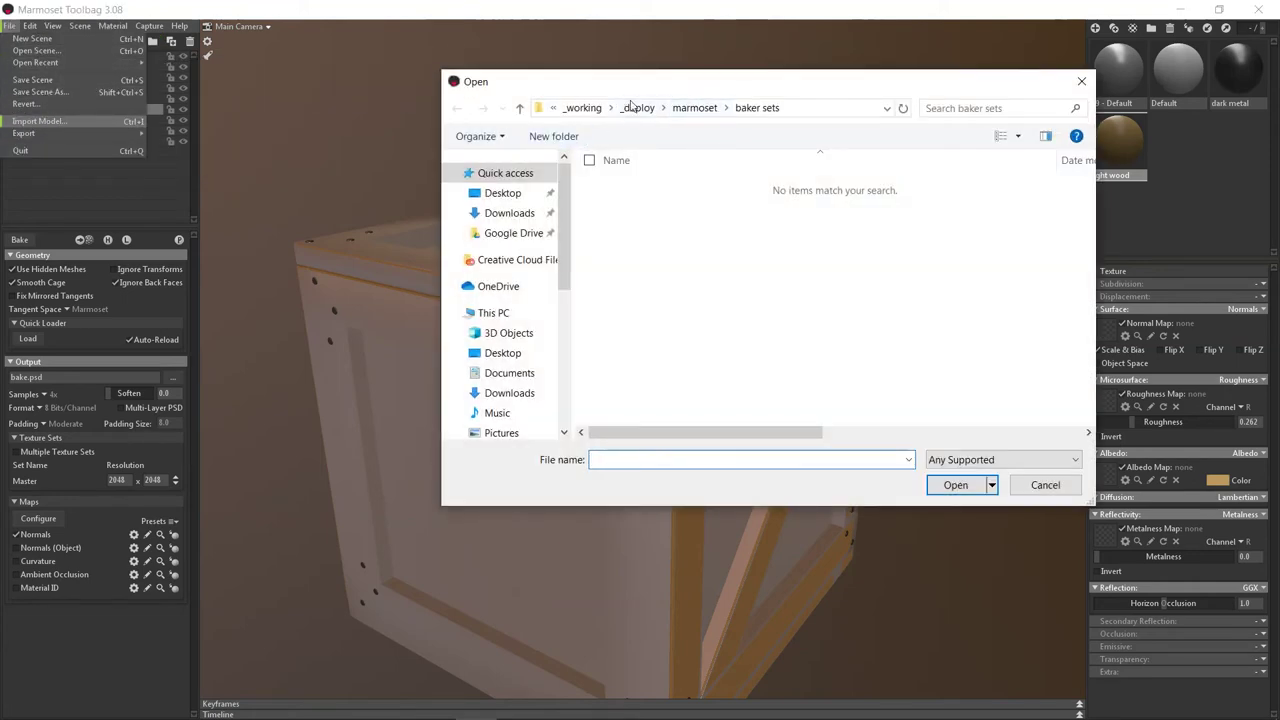
double_click(672, 236)
left_click(730, 311)
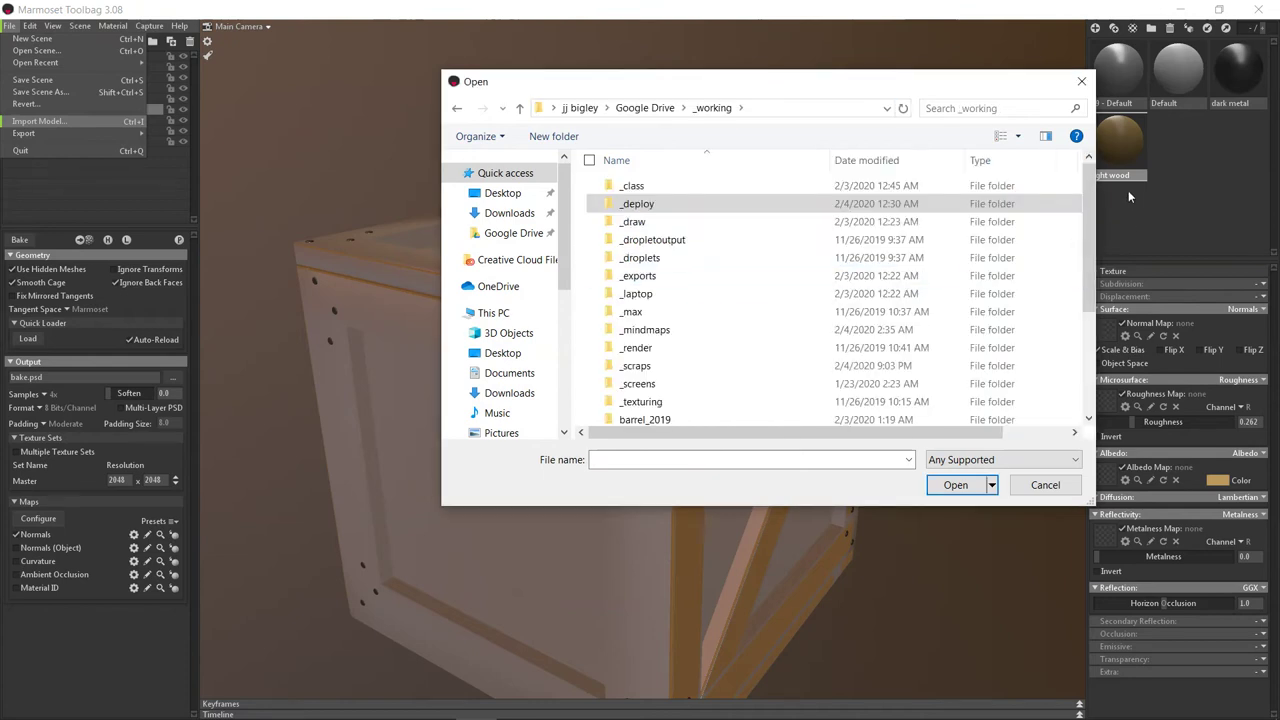
left_click_drag(1088, 237, 1071, 328)
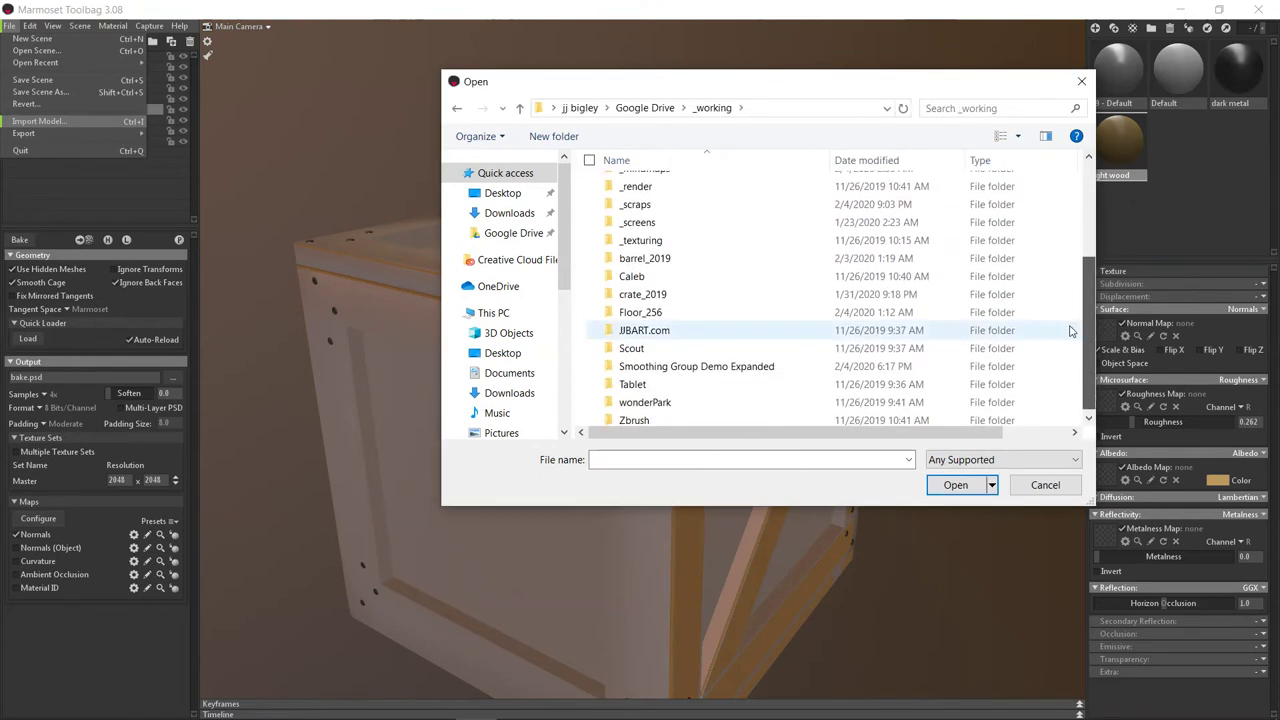
double_click(645, 260)
double_click(638, 186)
left_click(651, 187)
left_click(662, 222, "ctrl")
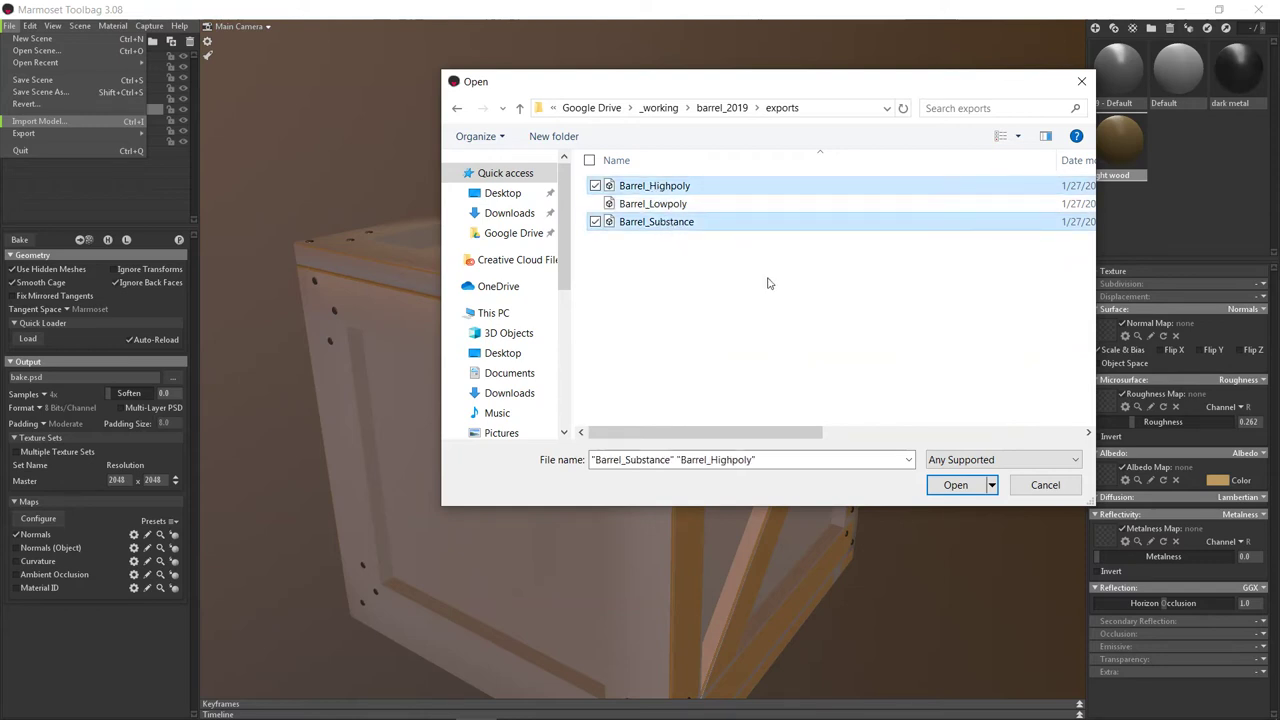
left_click(956, 486)
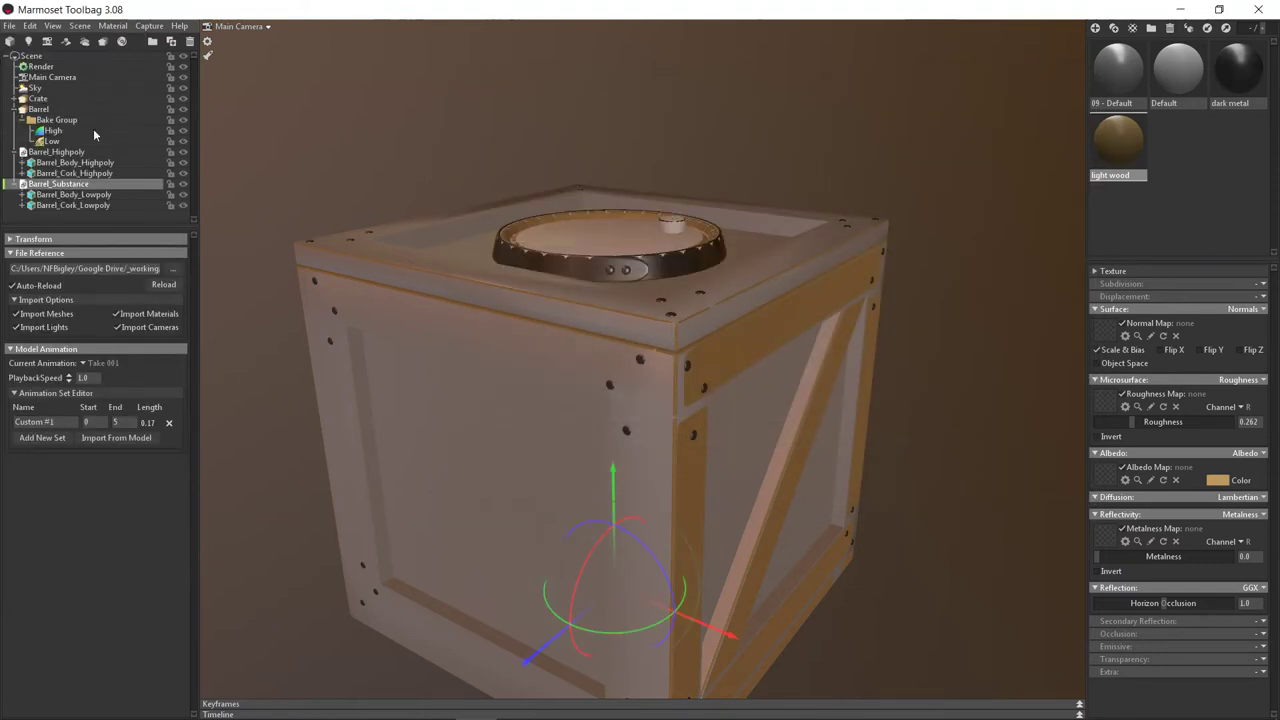
Step: Tidy the scene tree, select Barrel and add a second bake group under it
left_click(14, 151)
left_click(14, 163)
left_click(61, 174)
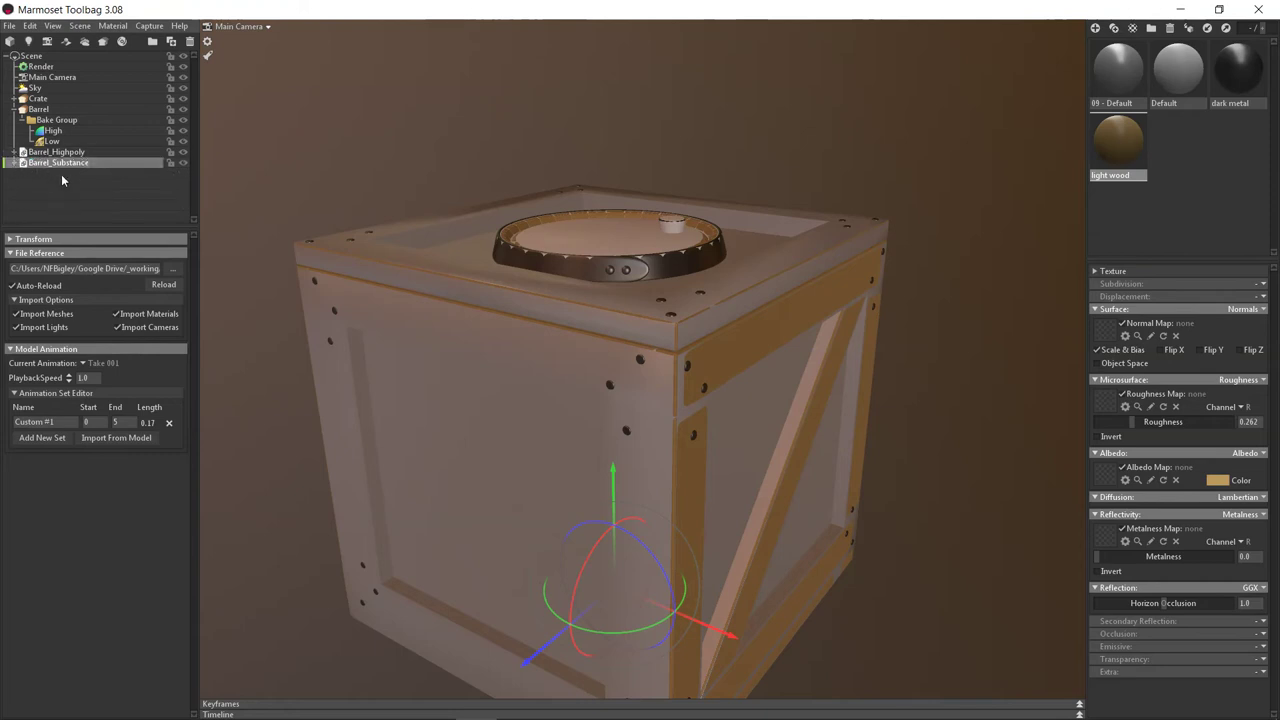
left_click(14, 151)
left_click(56, 119)
left_click(38, 109)
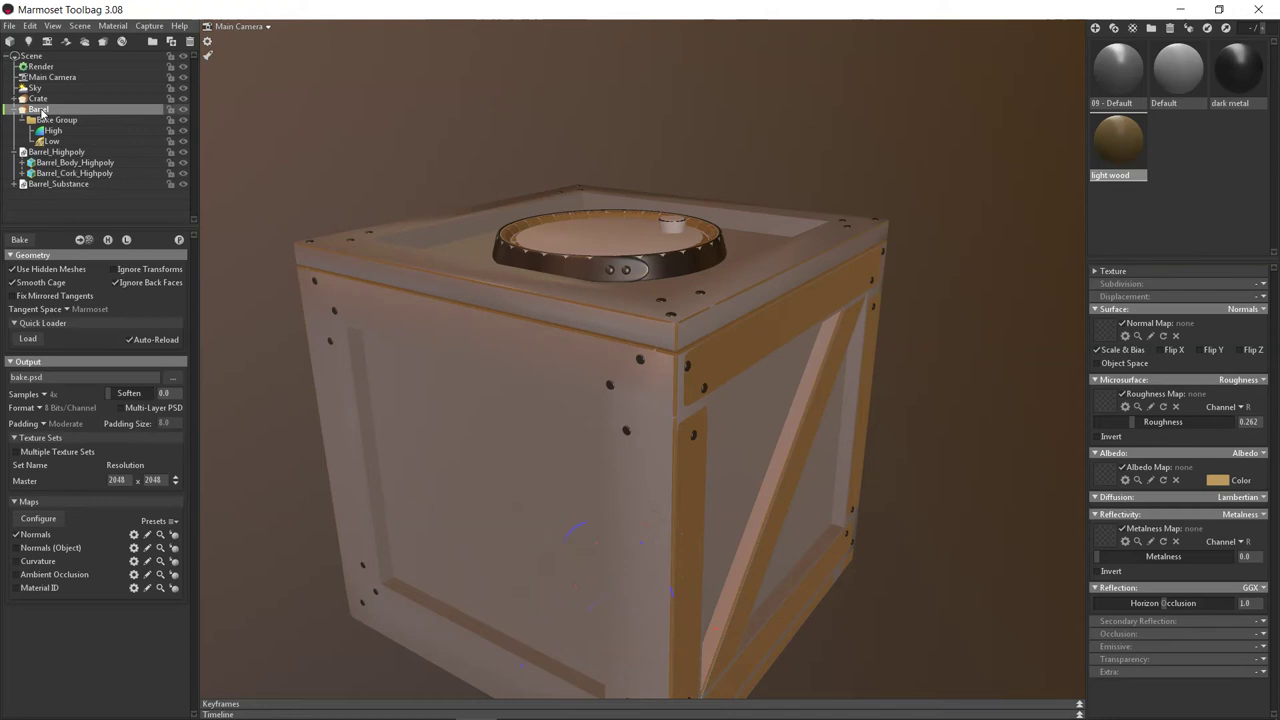
left_click(84, 240)
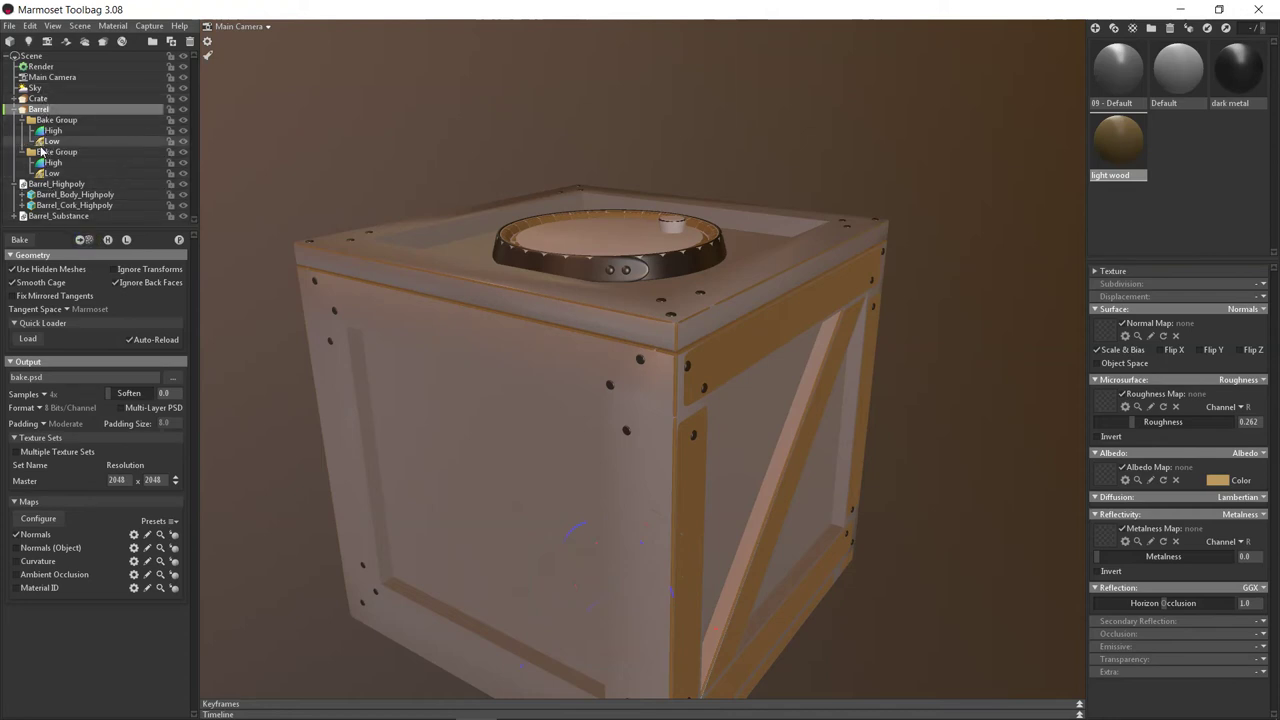
Step: Rename the groups Cork and Body, and move Barrel_Body_Highpoly under body's High
left_click(58, 123)
left_click(70, 124)
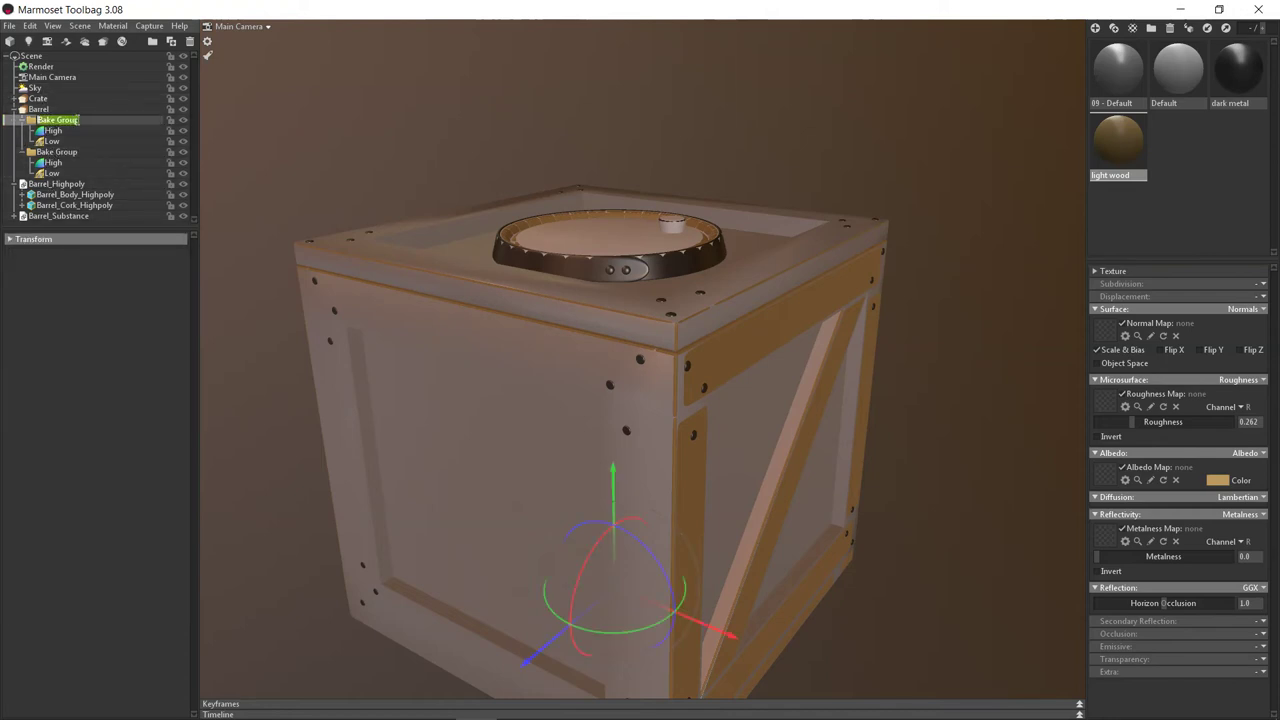
type("L")
key("Return")
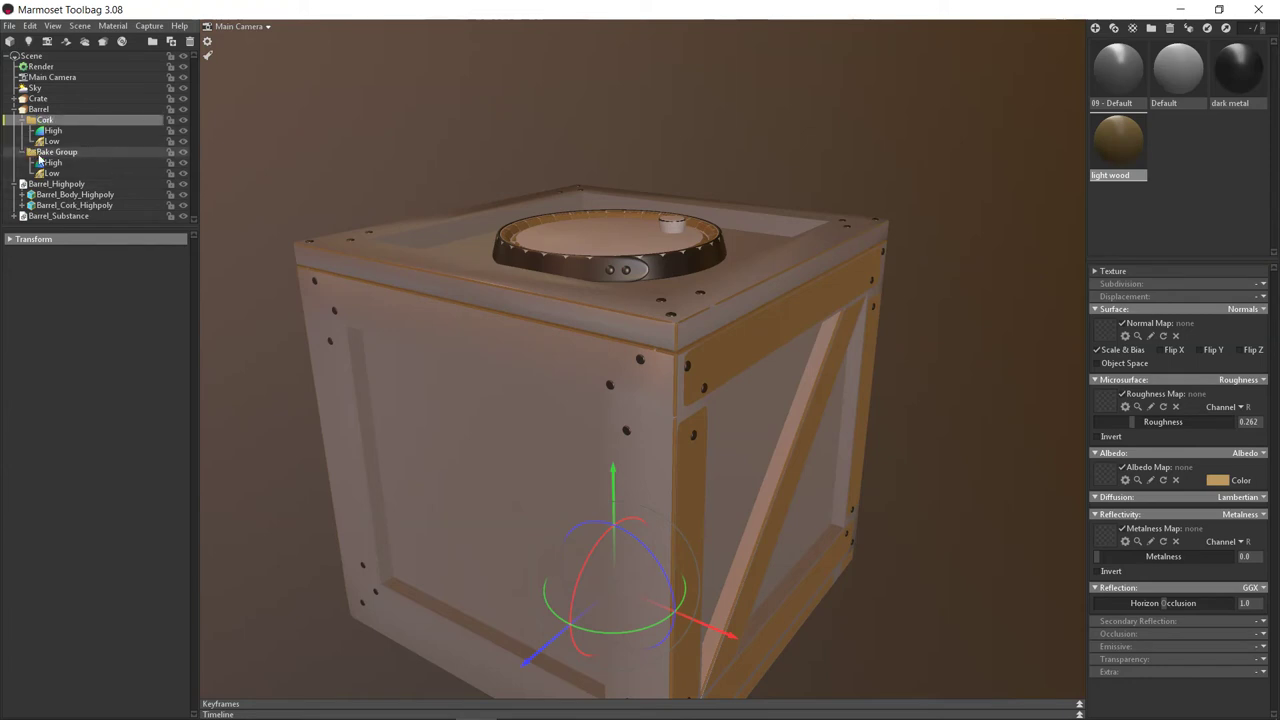
left_click(57, 153)
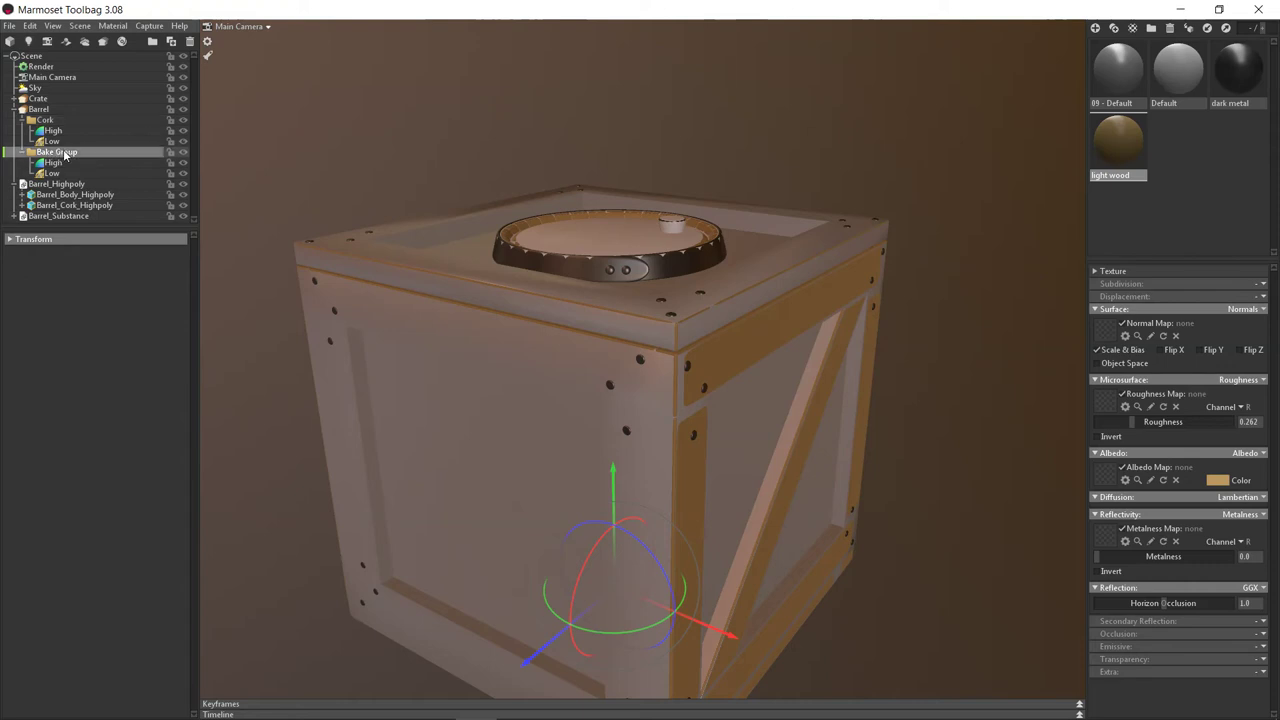
double_click(71, 155)
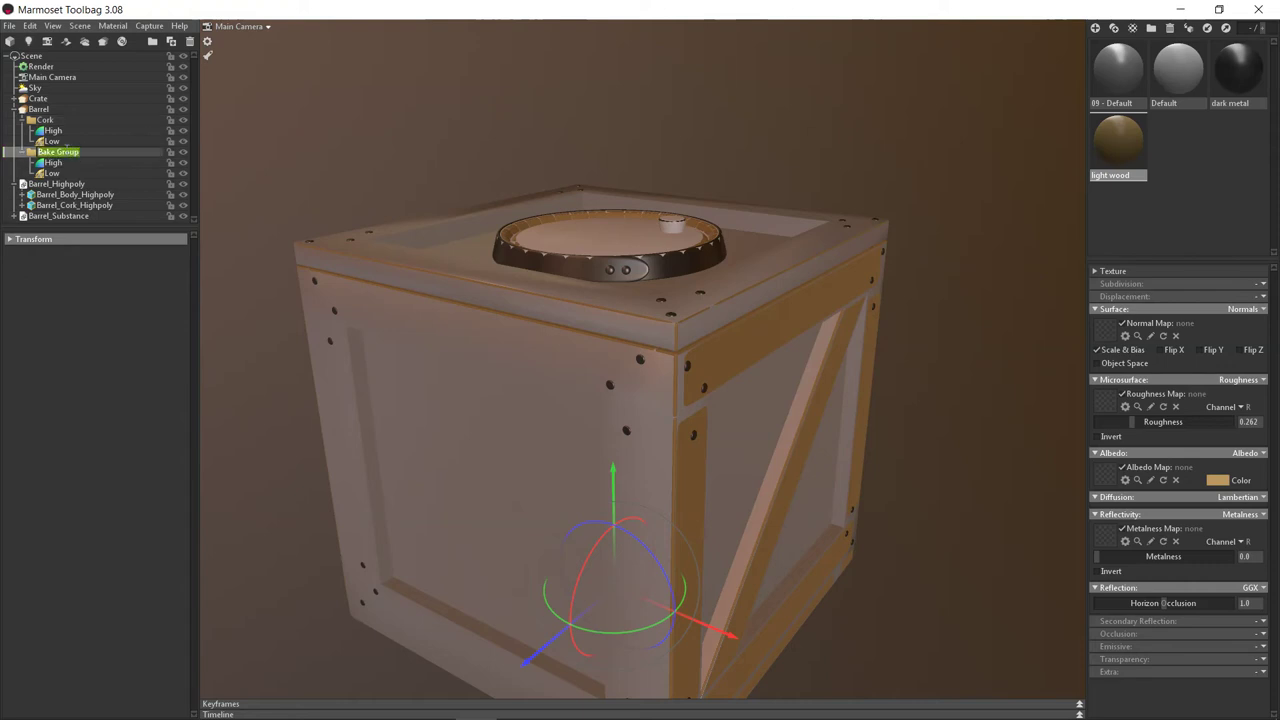
type("Body")
key("Return")
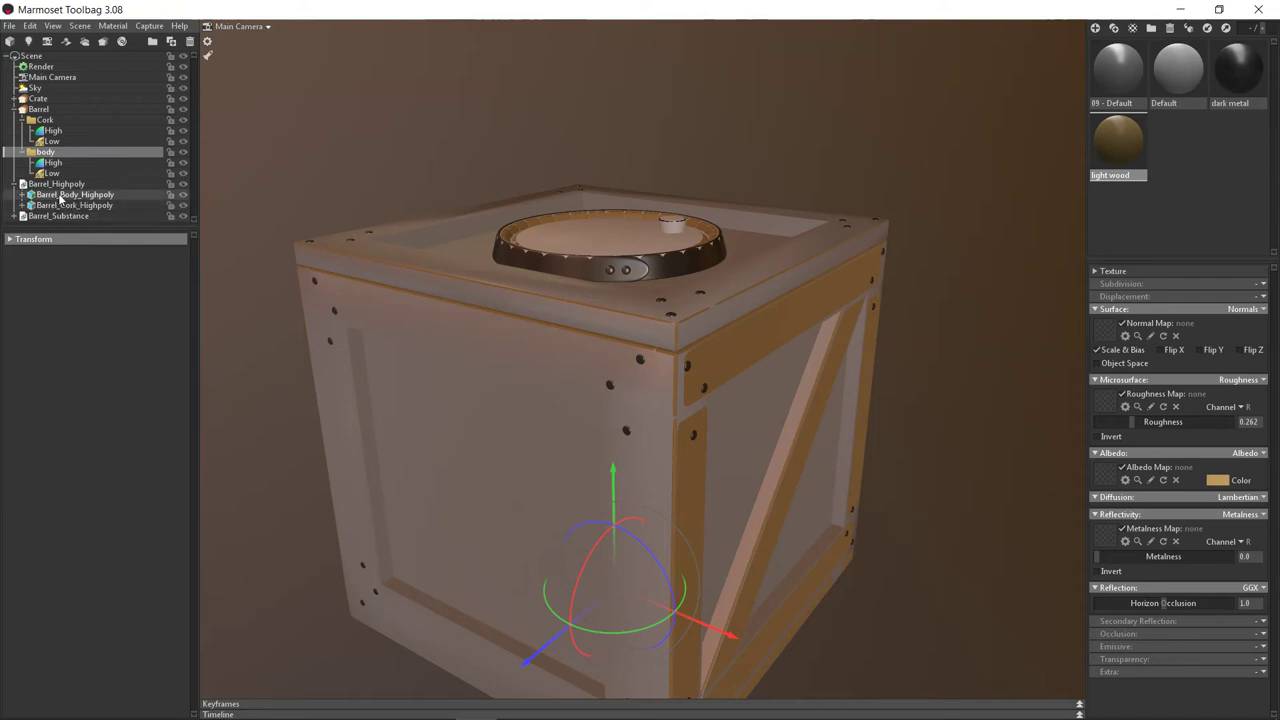
left_click_drag(68, 196, 64, 132)
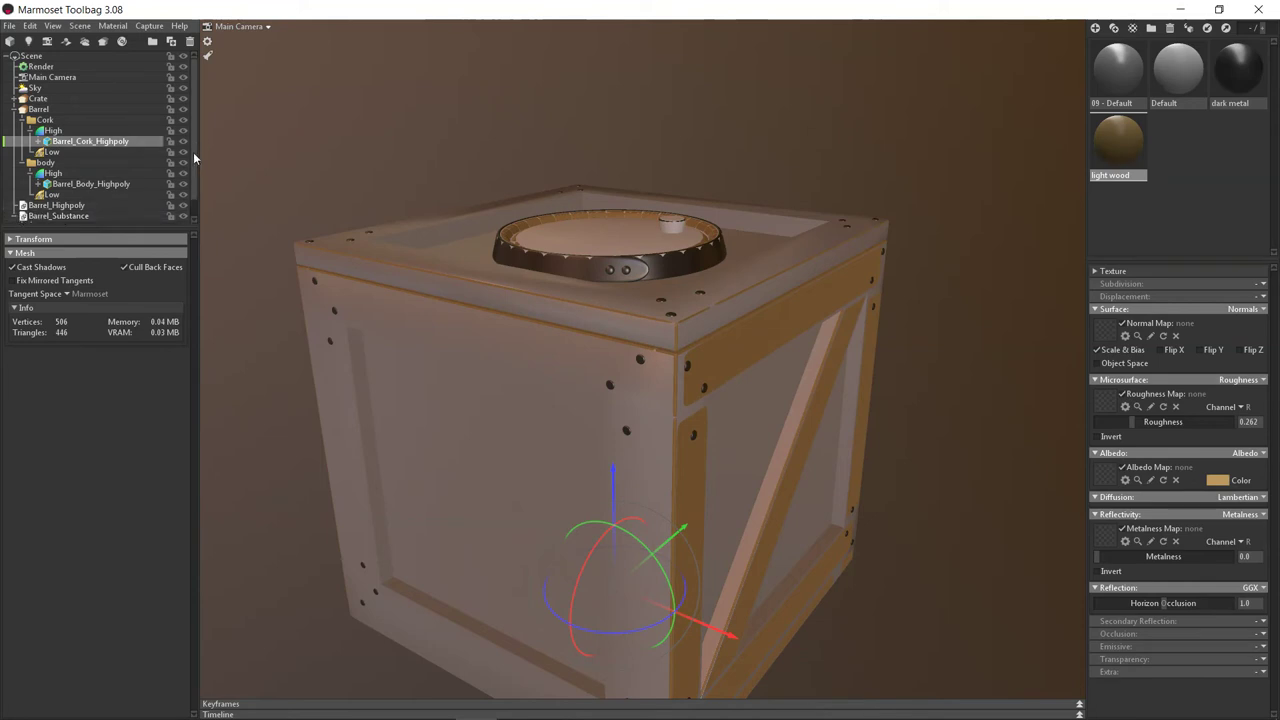
Step: Move Barrel_Cork_Lowpoly and Barrel_Body_Lowpoly under their groups' Low slots
left_click(21, 216)
left_click(60, 209)
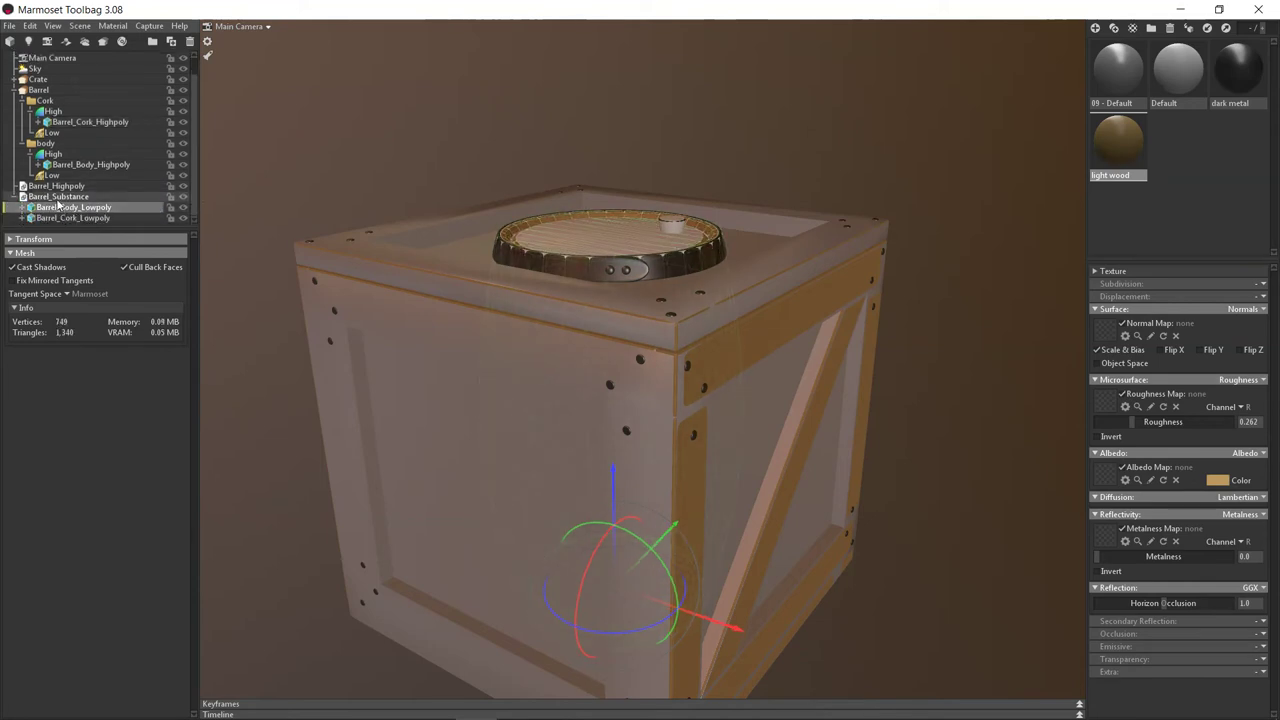
mouse_move(62, 155)
left_mouse_down()
mouse_move(55, 185)
mouse_move(74, 182)
mouse_move(67, 140)
left_mouse_up()
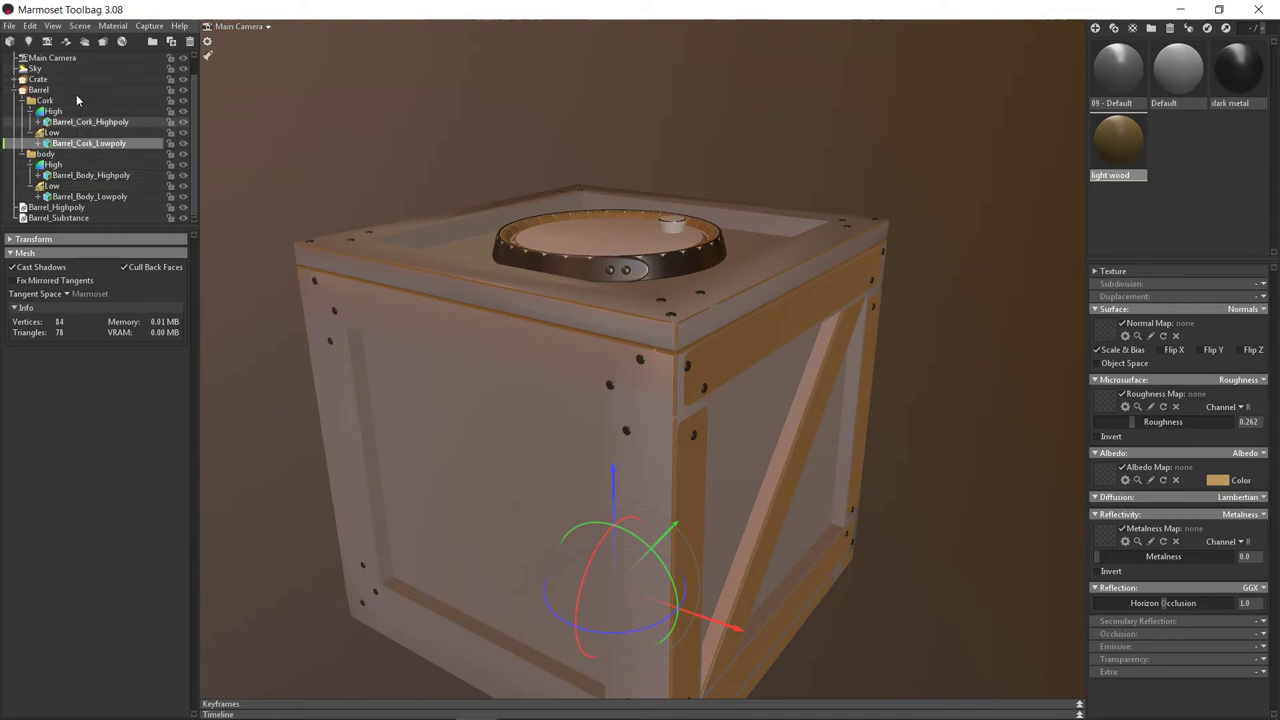
left_click(50, 207)
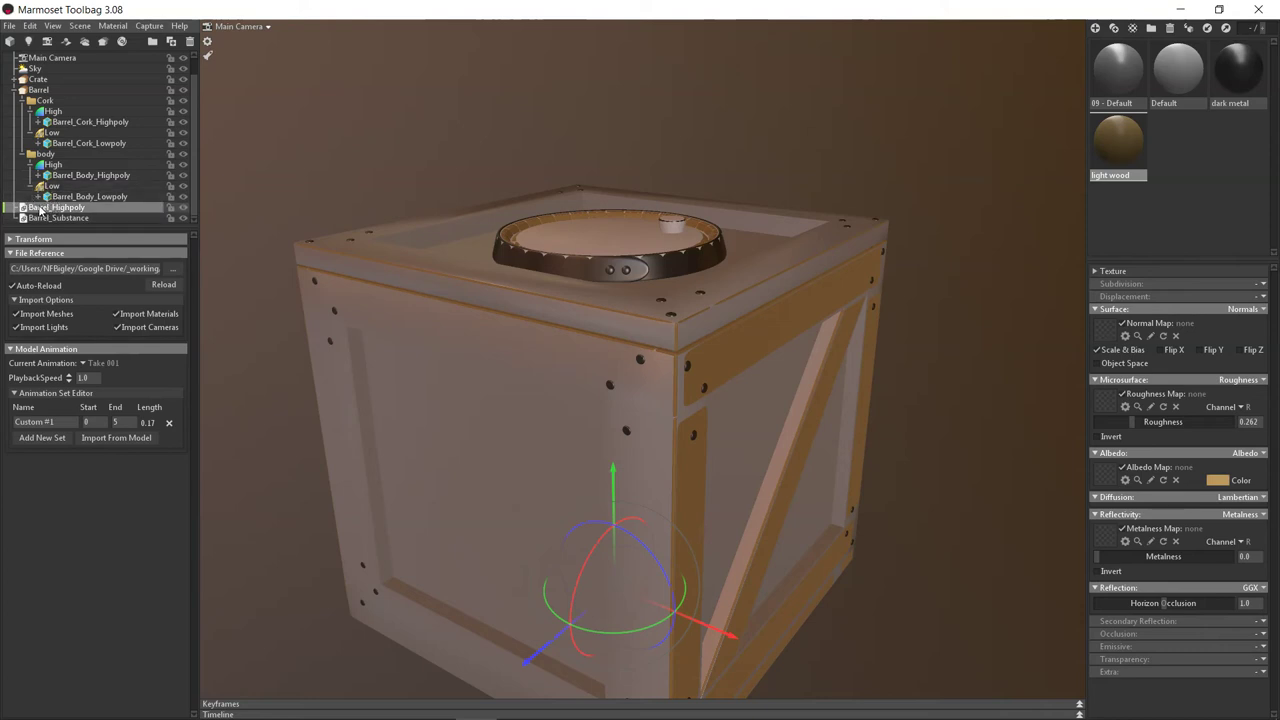
left_click(48, 217)
scroll(48, 214, "up", 1)
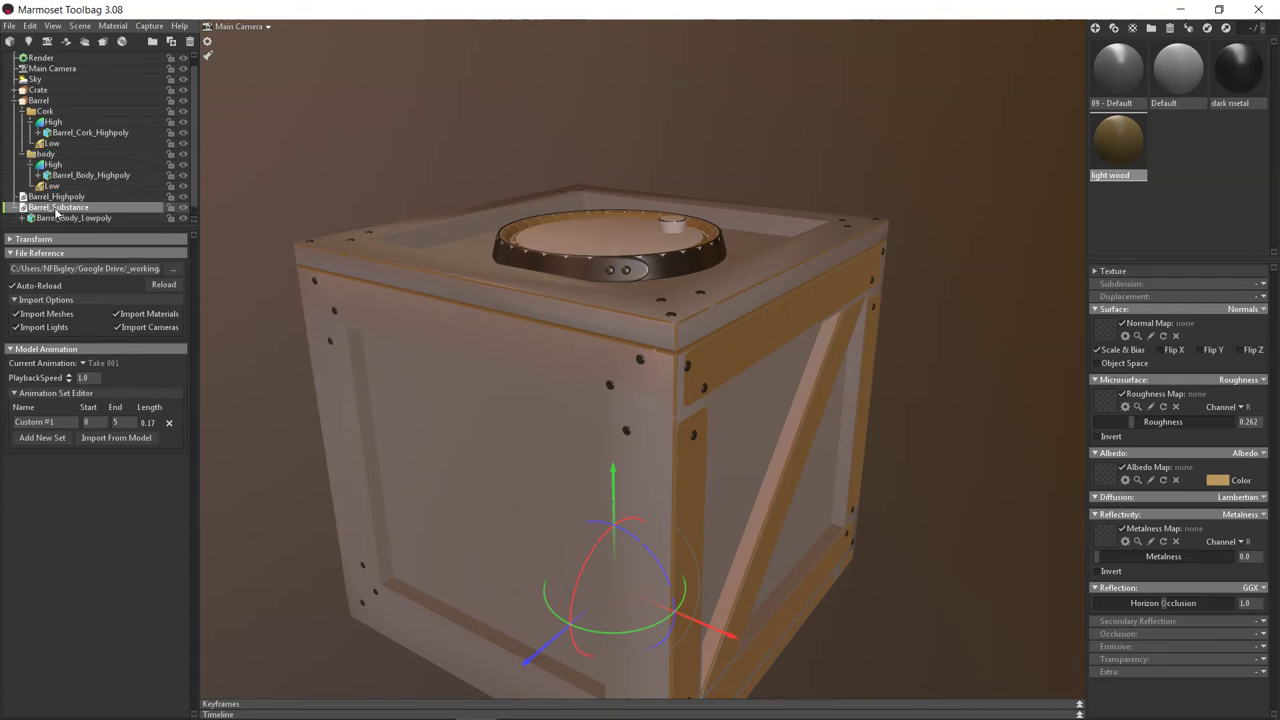
left_click(55, 199)
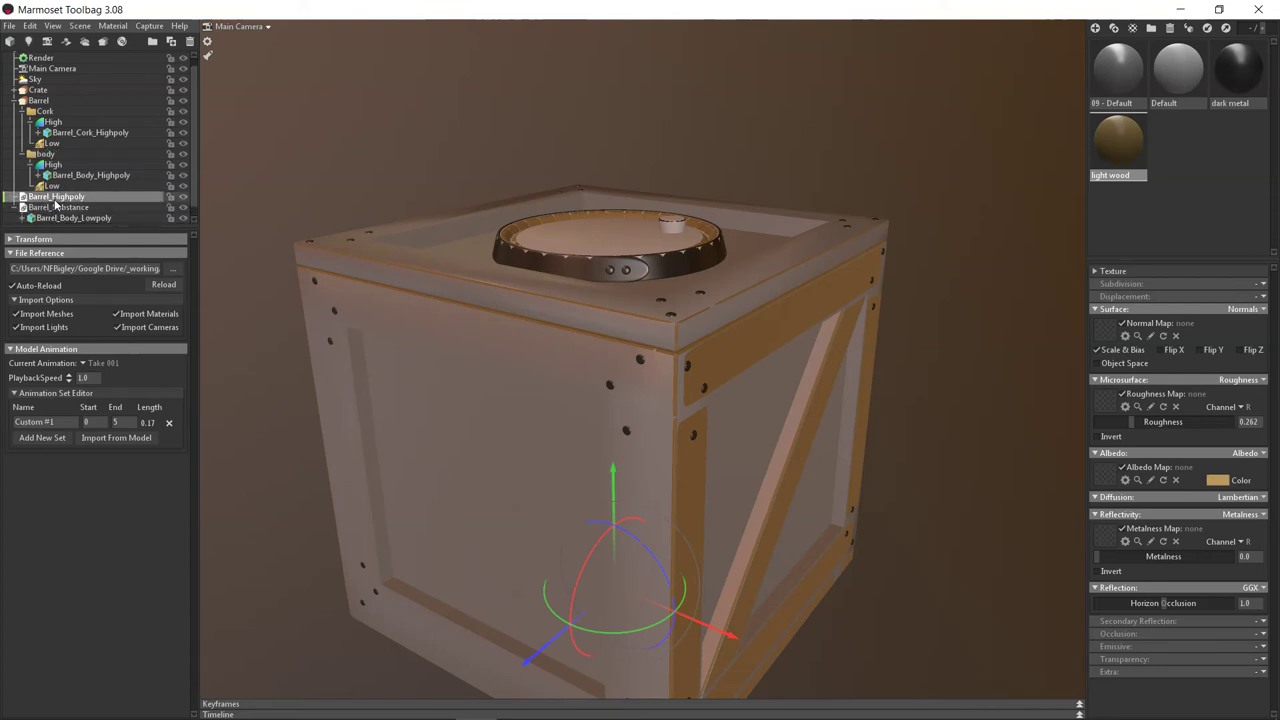
left_click(68, 218)
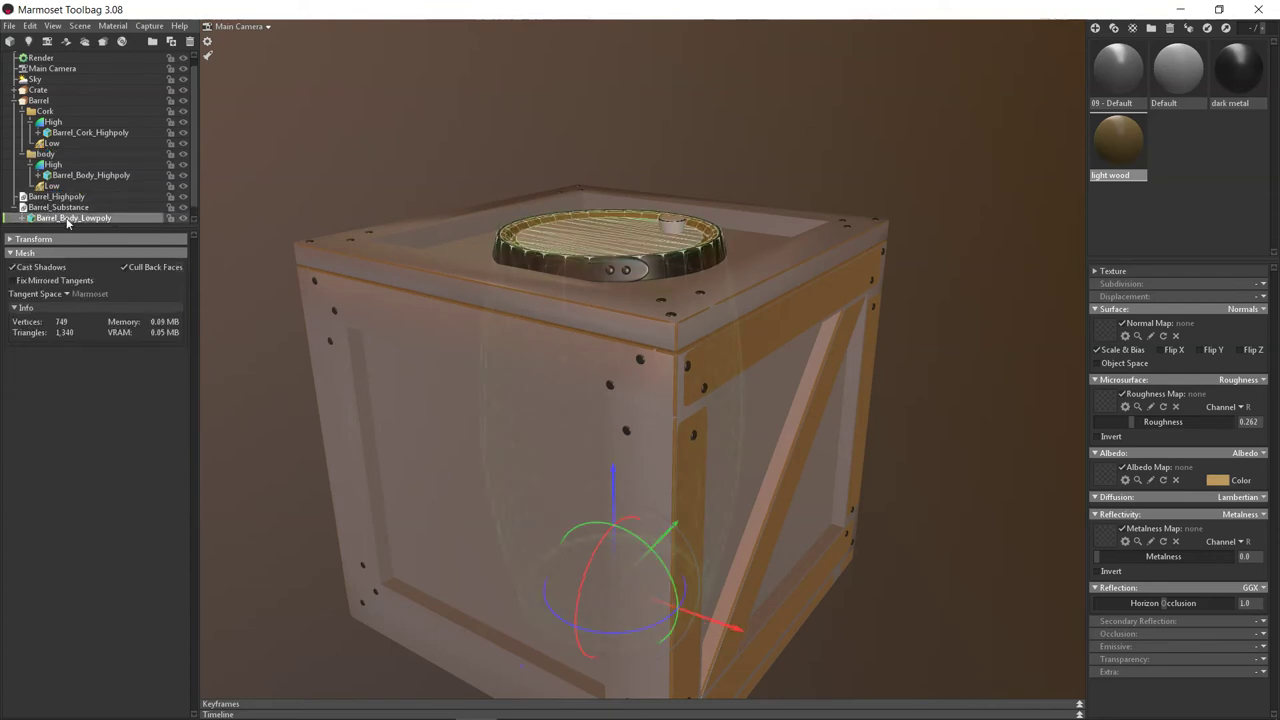
left_click_drag(68, 220, 62, 152)
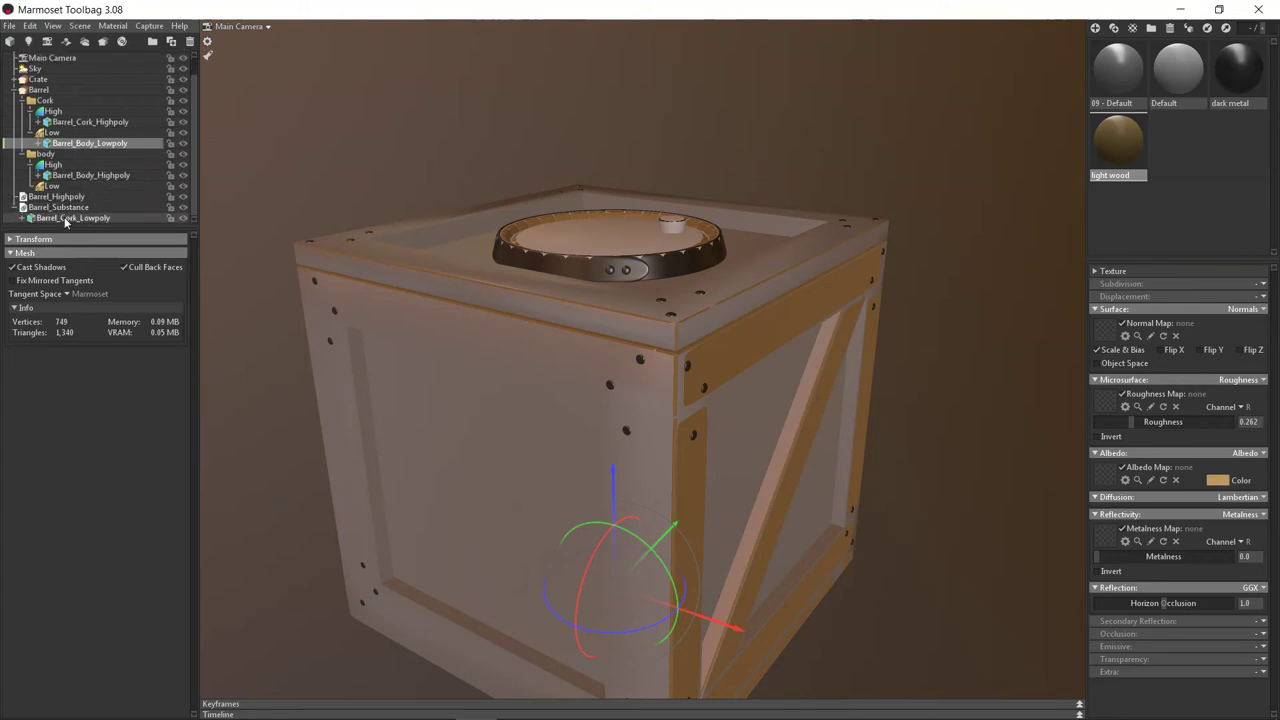
mouse_move(88, 145)
left_mouse_down()
mouse_move(56, 188)
mouse_move(82, 139)
left_mouse_up()
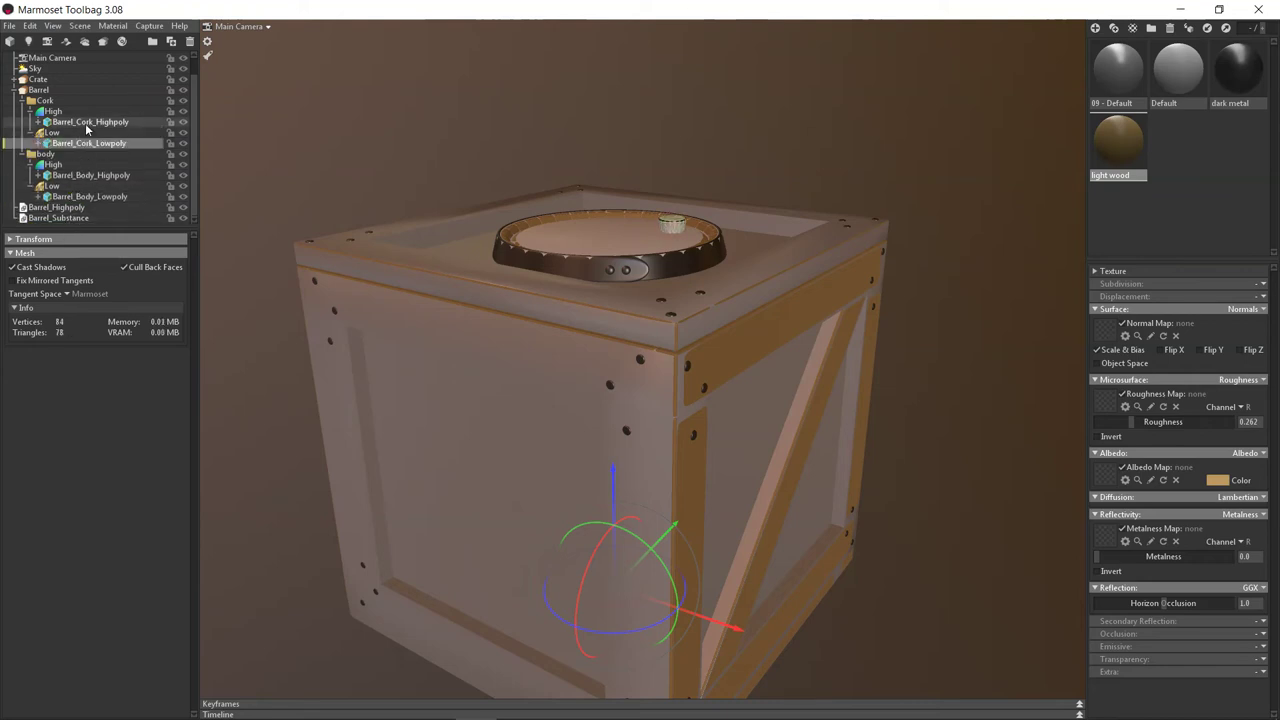
Step: Delete the leftover empty Barrel_Highpoly and Barrel_Substance entries
left_click(70, 208)
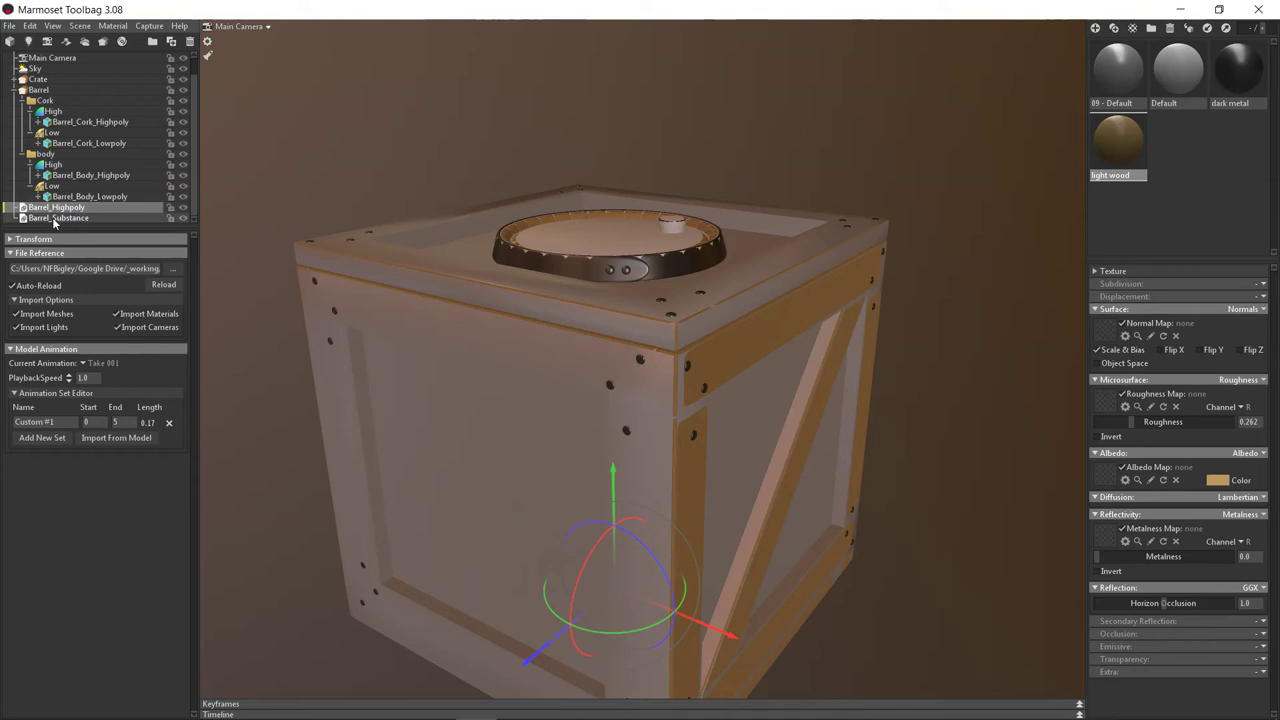
left_click(44, 217)
left_click(42, 208)
key("Delete")
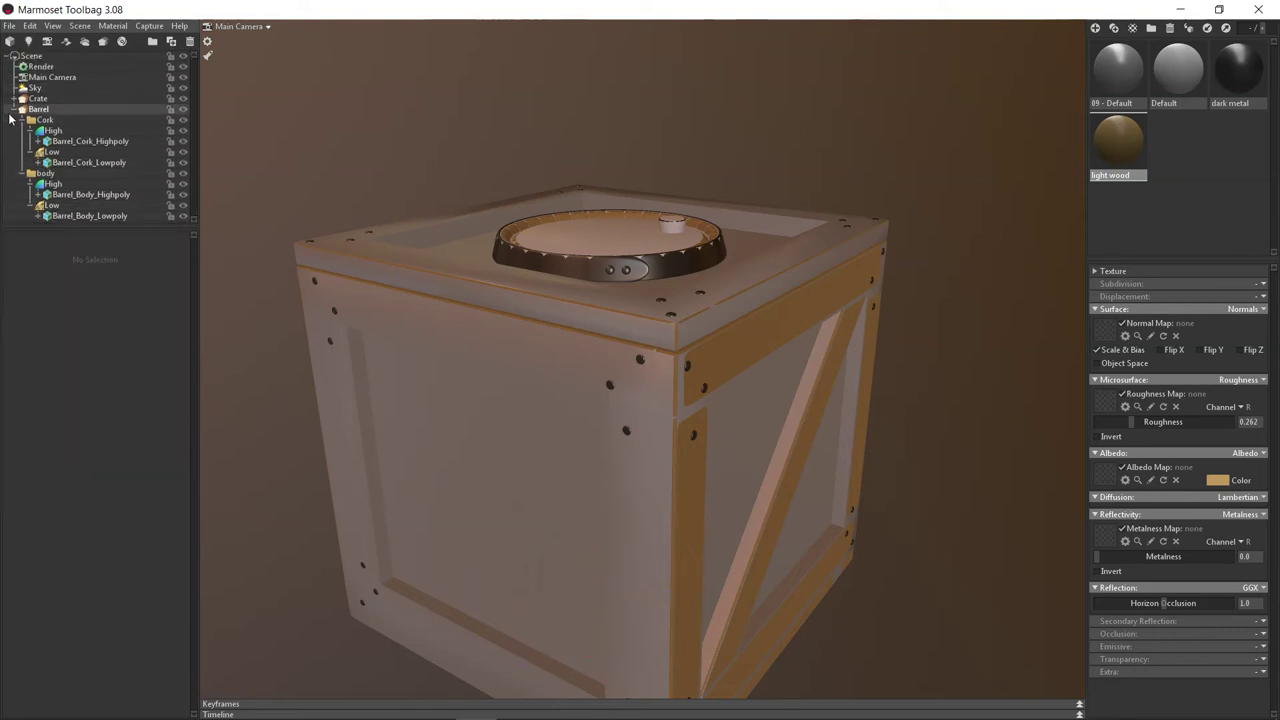
Step: Compare the Barrel and Crate bakes, then set the Crate's tangent space to Mikk / xNormal
left_click(16, 110)
left_click(38, 99)
left_click(49, 108)
left_click(58, 98)
left_click(50, 109)
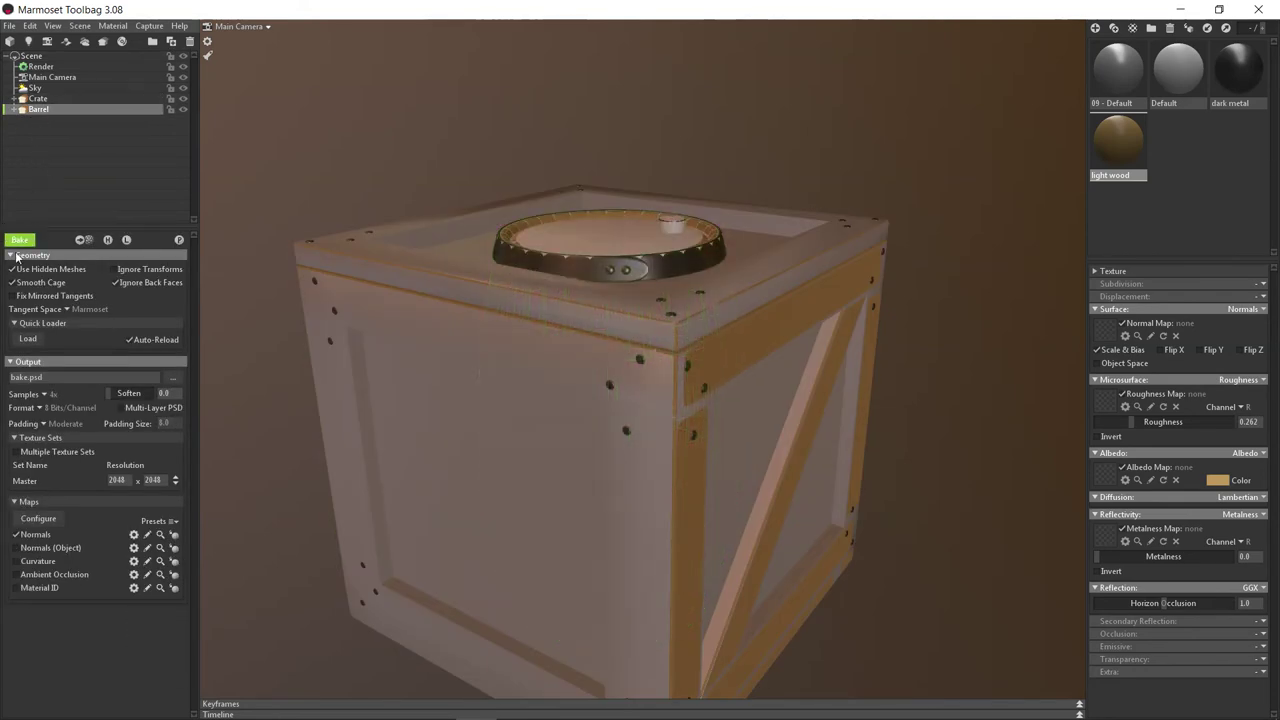
left_click(37, 99)
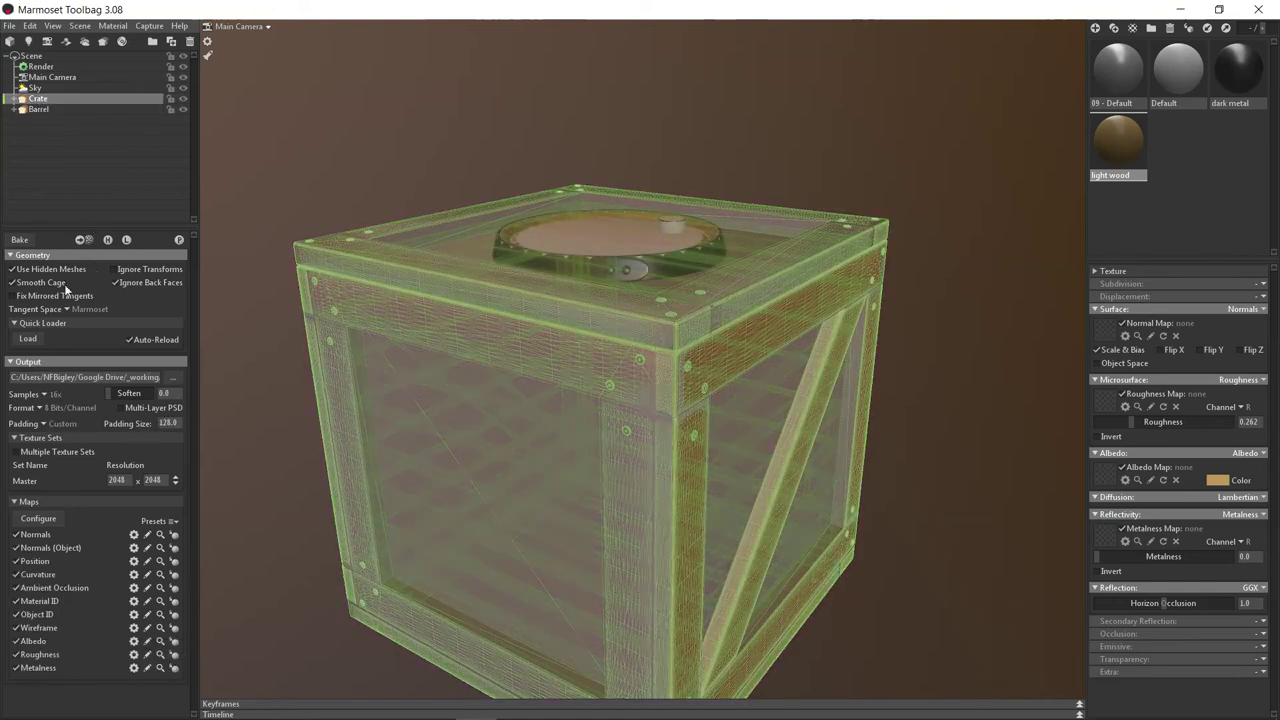
left_click(66, 309)
left_click(118, 323)
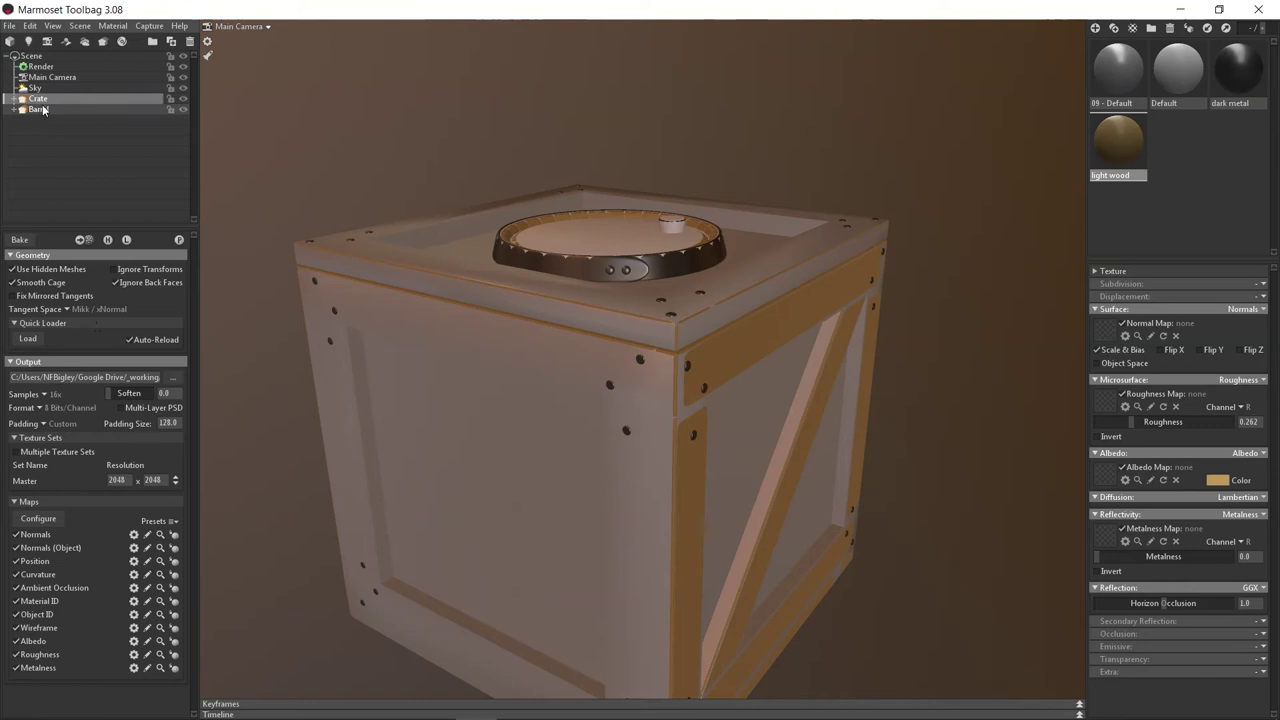
Step: Set the Barrel bake's tangent space to Mikk / xNormal and its samples to 16x
left_click(42, 110)
left_click(90, 309)
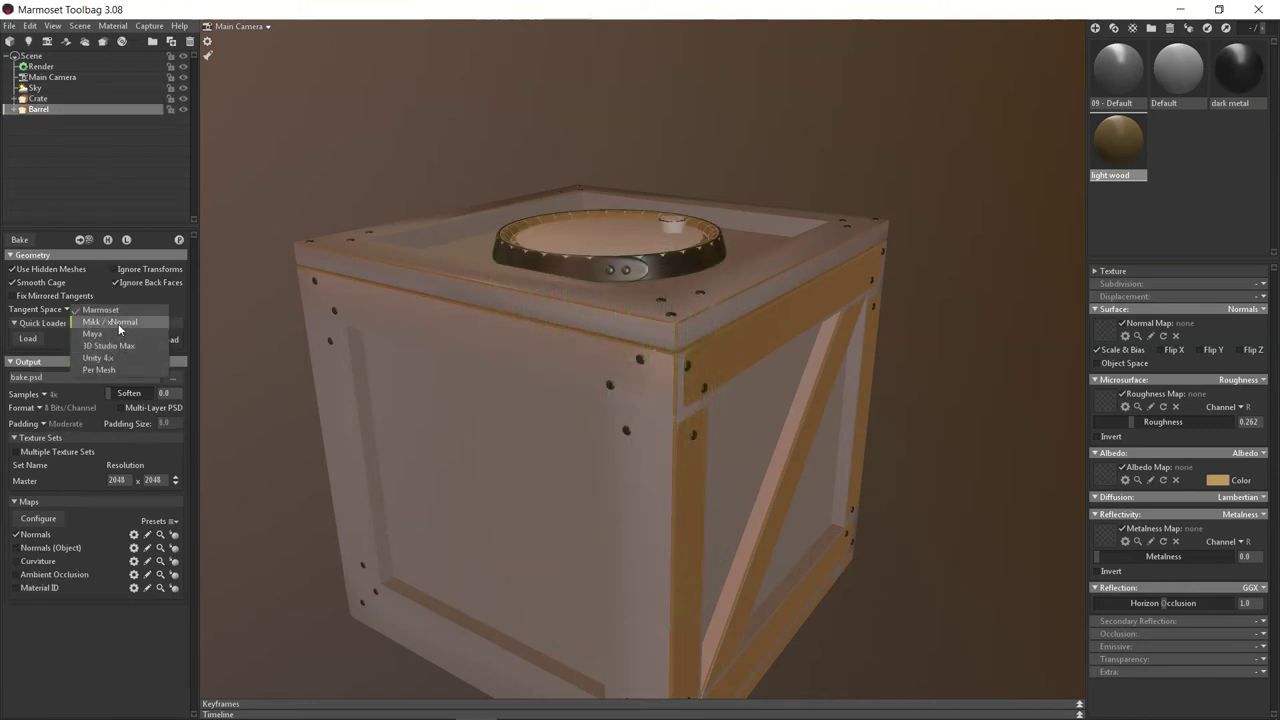
left_click(120, 321)
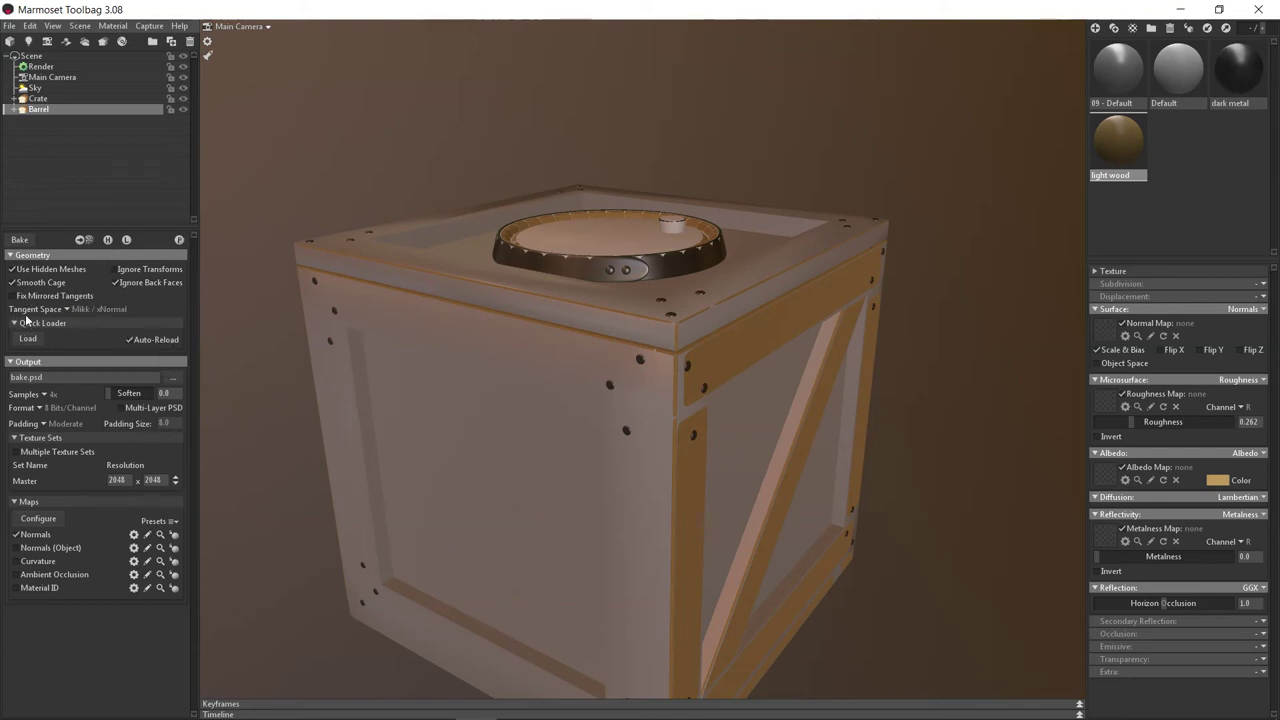
left_click(51, 396)
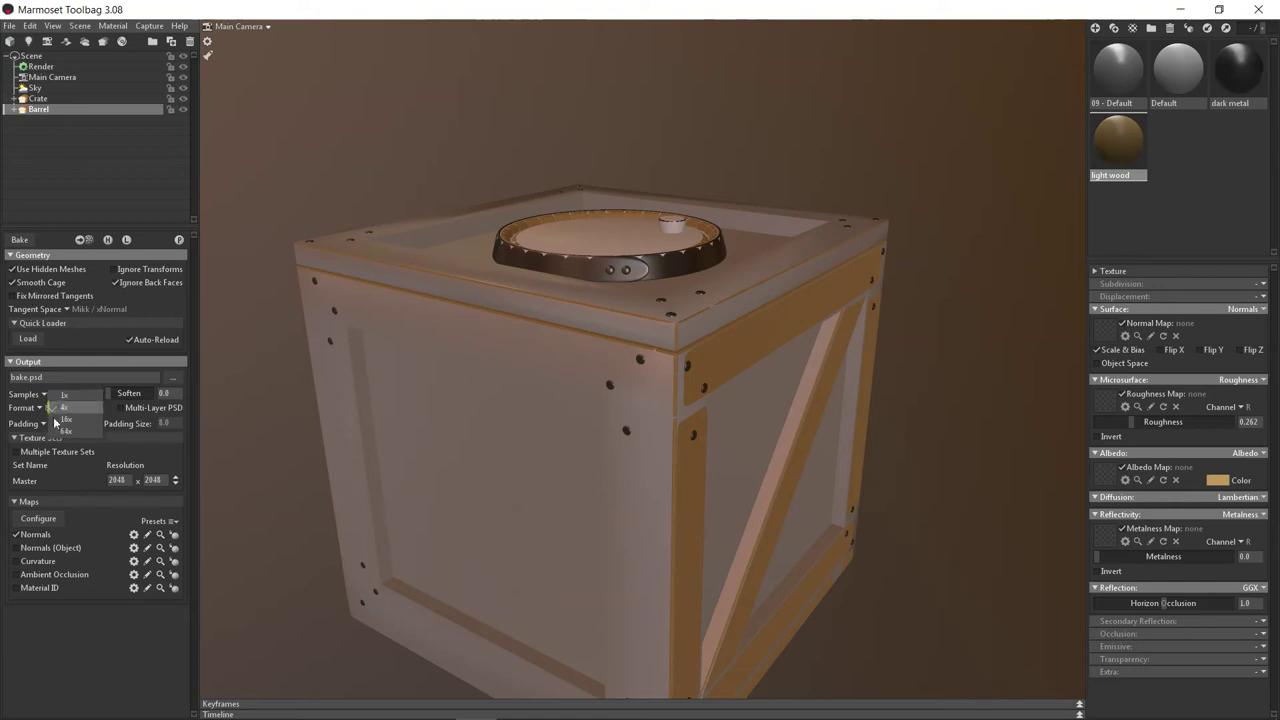
left_click(43, 97)
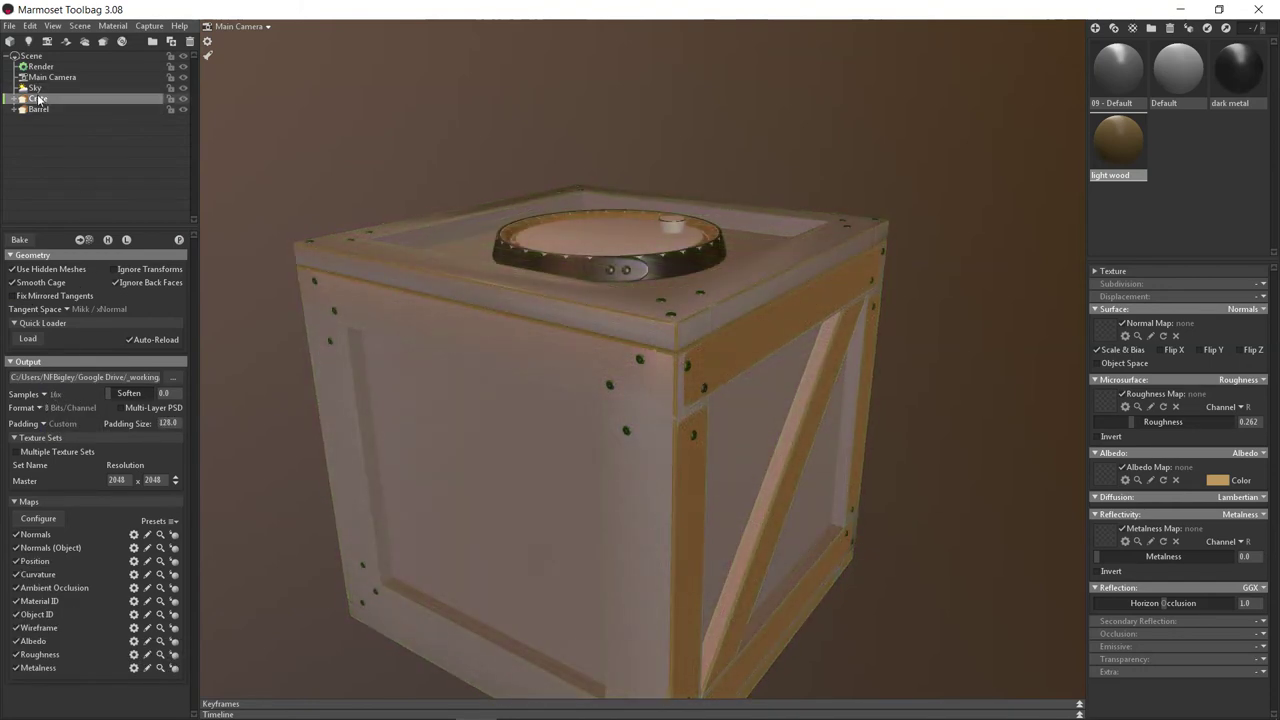
left_click(40, 109)
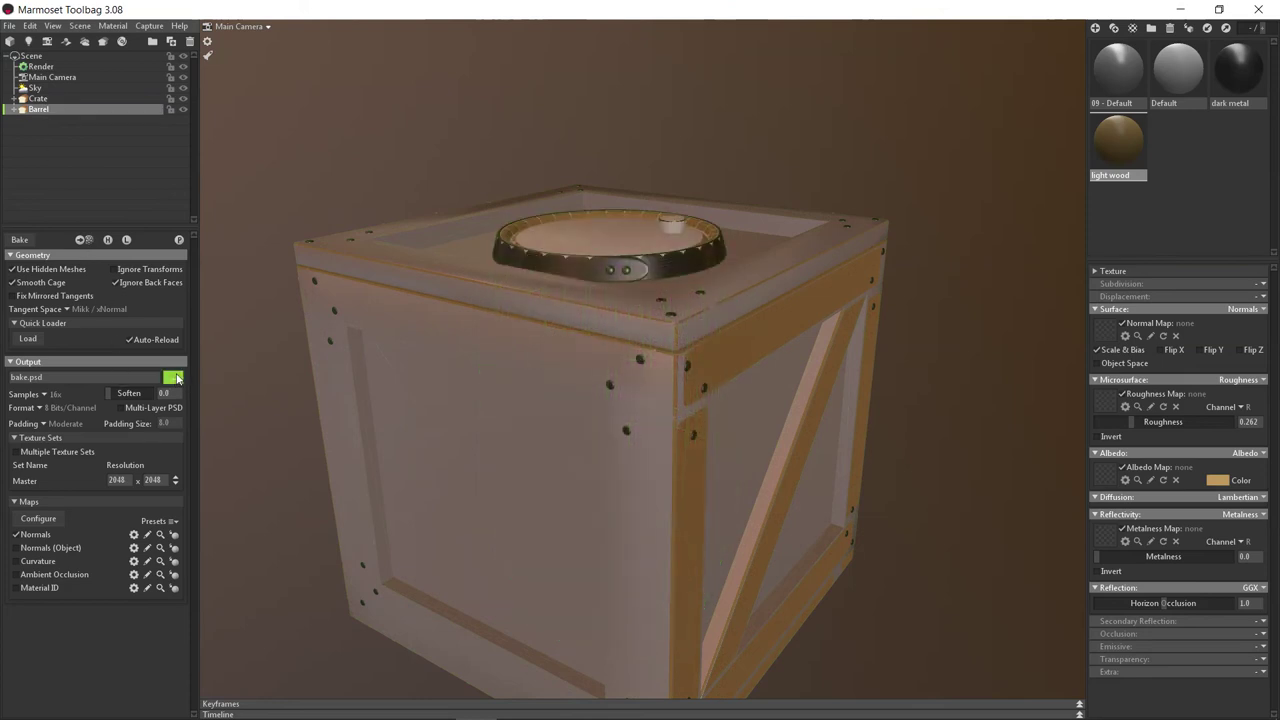
Step: Create a new marmoset folder inside barrel_2019's textures folder for the bake output
left_click(173, 377)
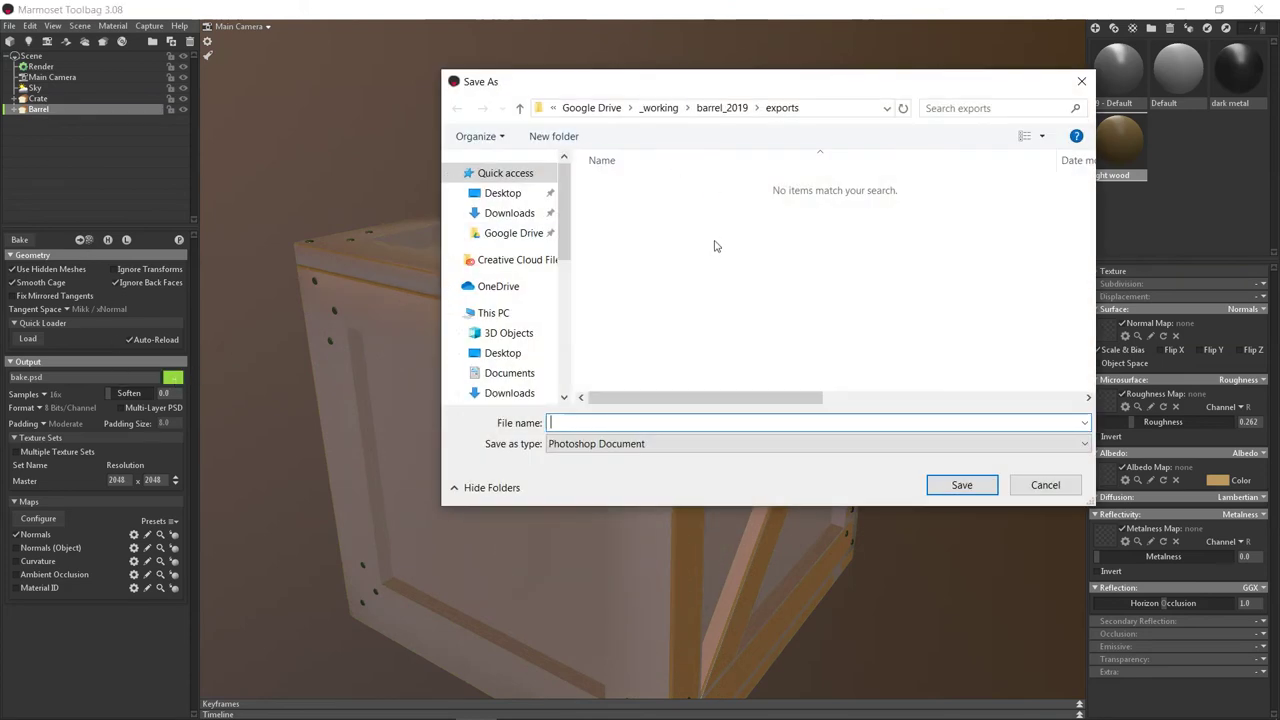
left_click(730, 108)
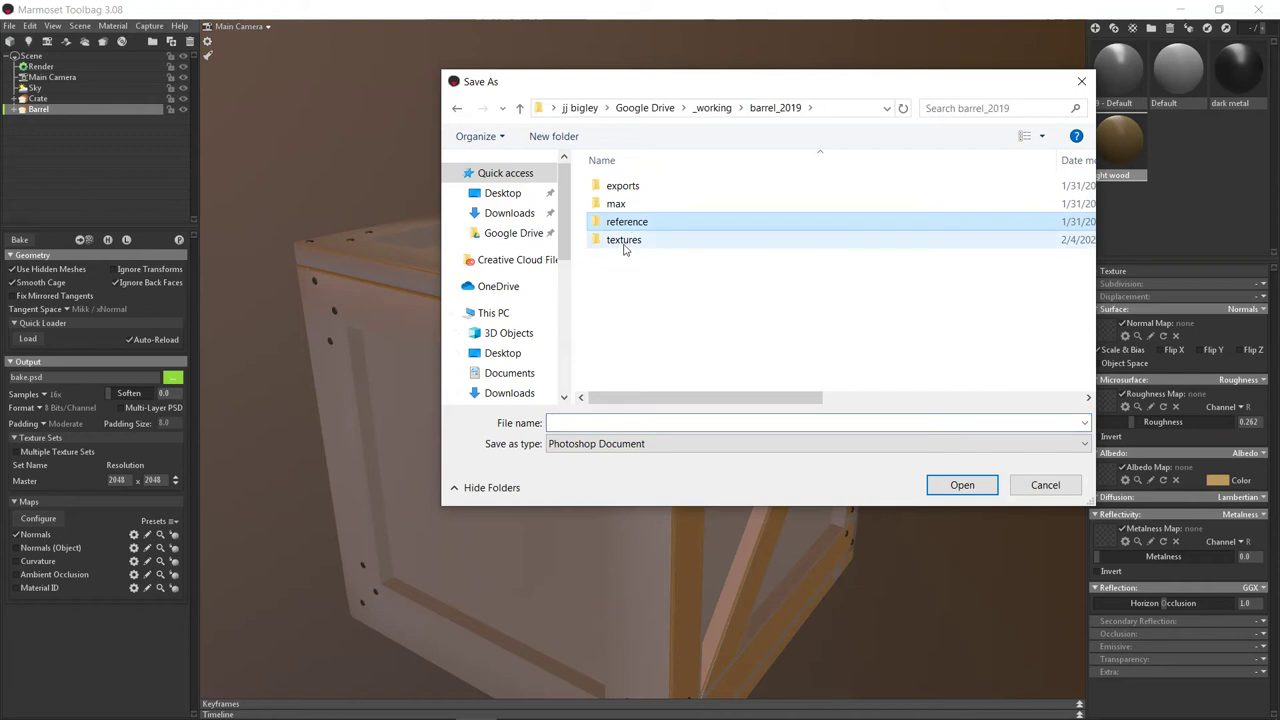
double_click(624, 242)
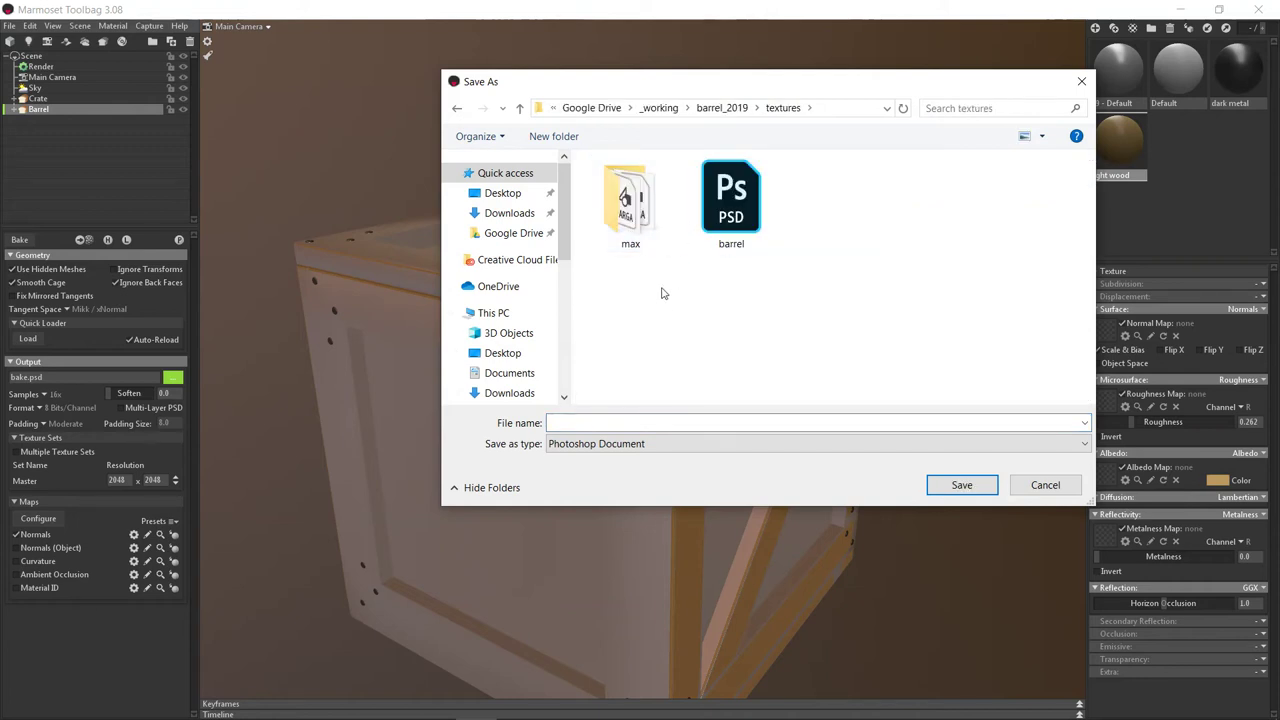
key("ctrl+shift+n")
type("marmoset")
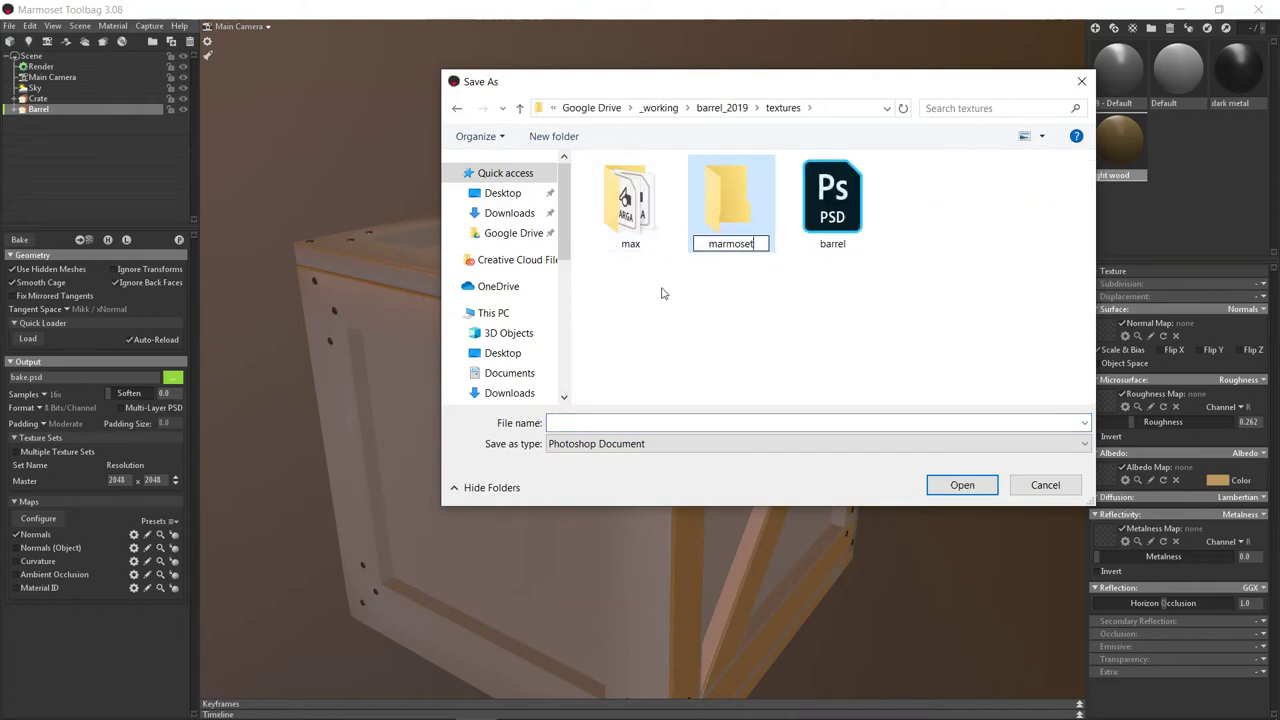
key("Return")
Step: Save the bake output as barrel2019 in the new marmoset folder
left_click(972, 489)
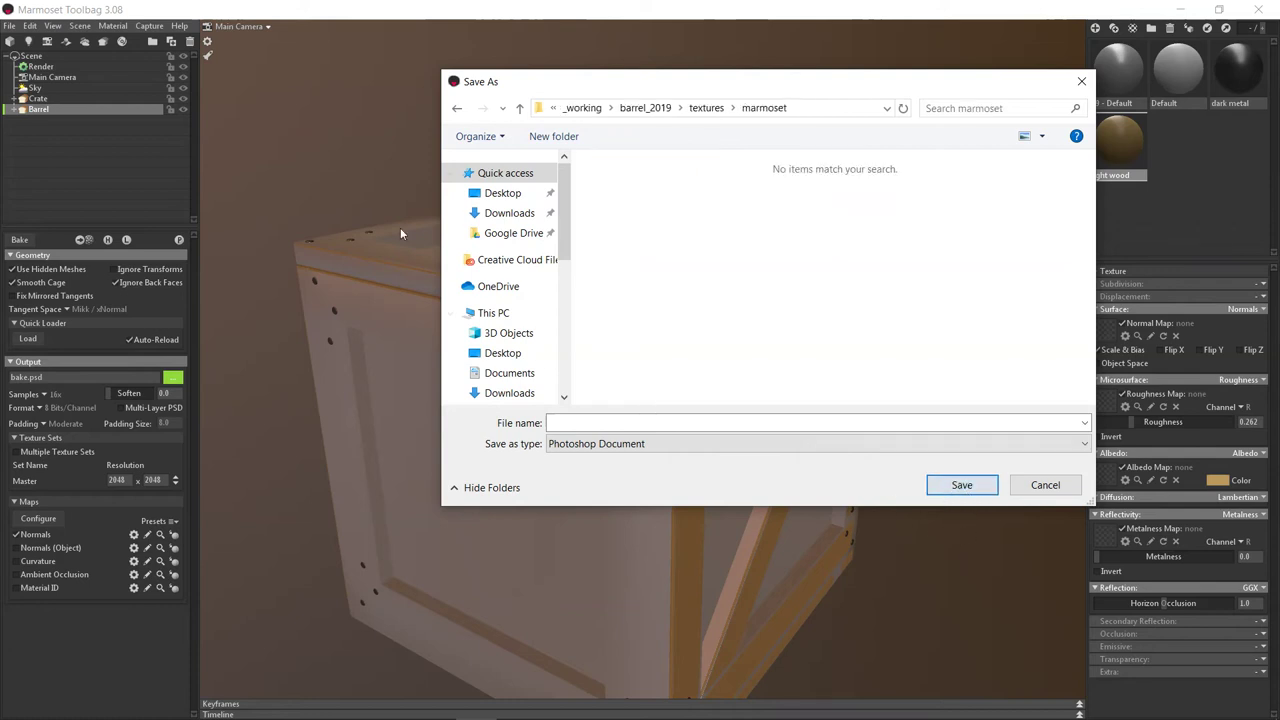
left_click(573, 422)
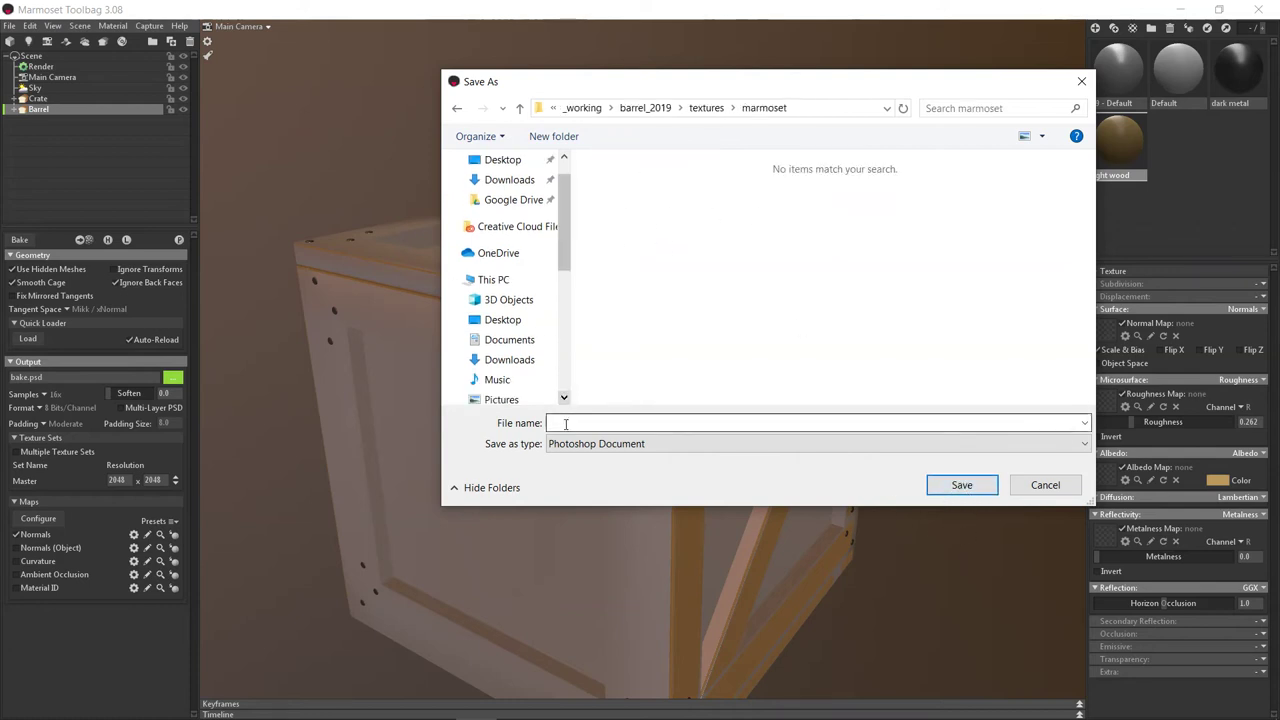
type("barrel")
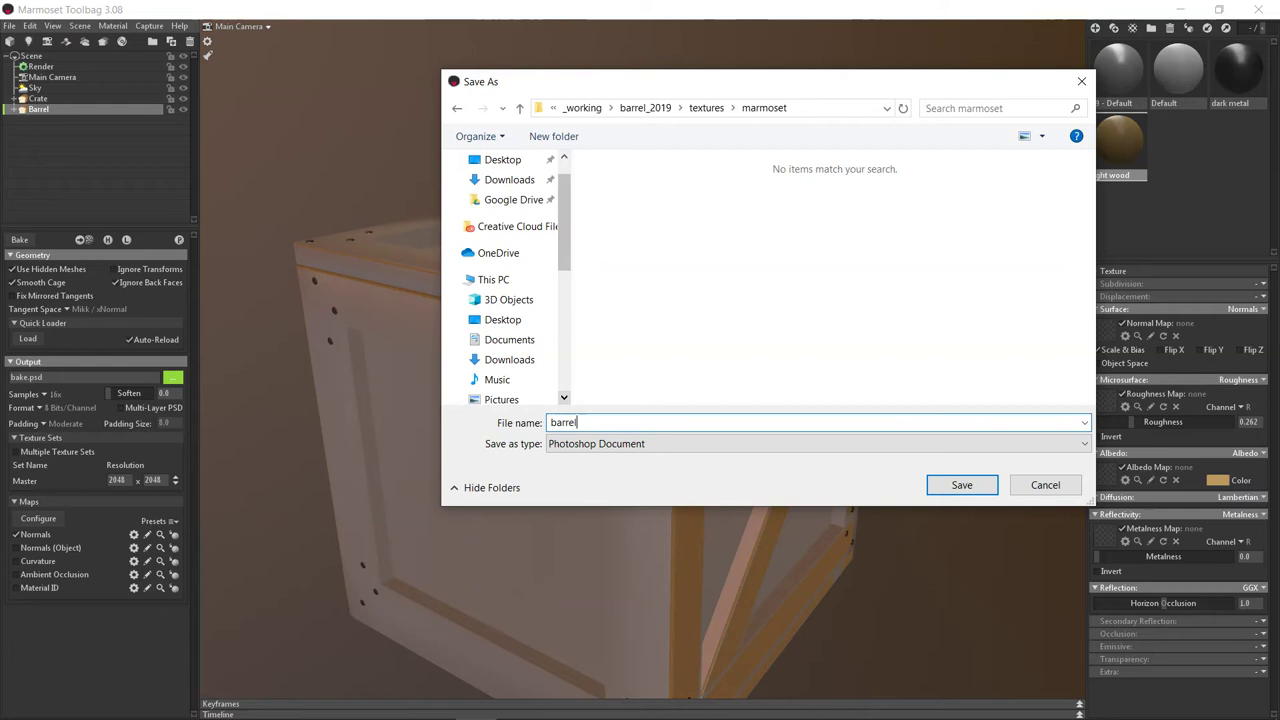
type("2019")
key("Return")
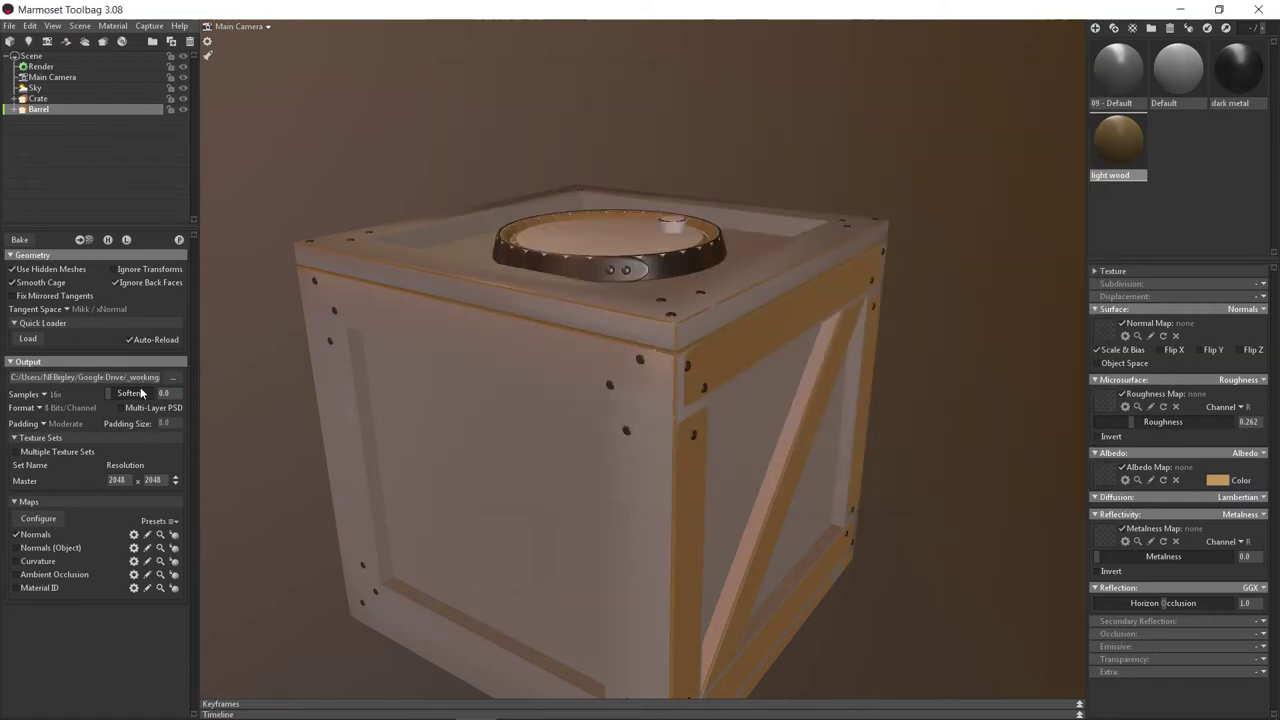
Step: Enable Multi-Layer PSD output and load the texture set preset from _working/_deploy/marmoset/baker sets
left_click(121, 408)
left_click(171, 520)
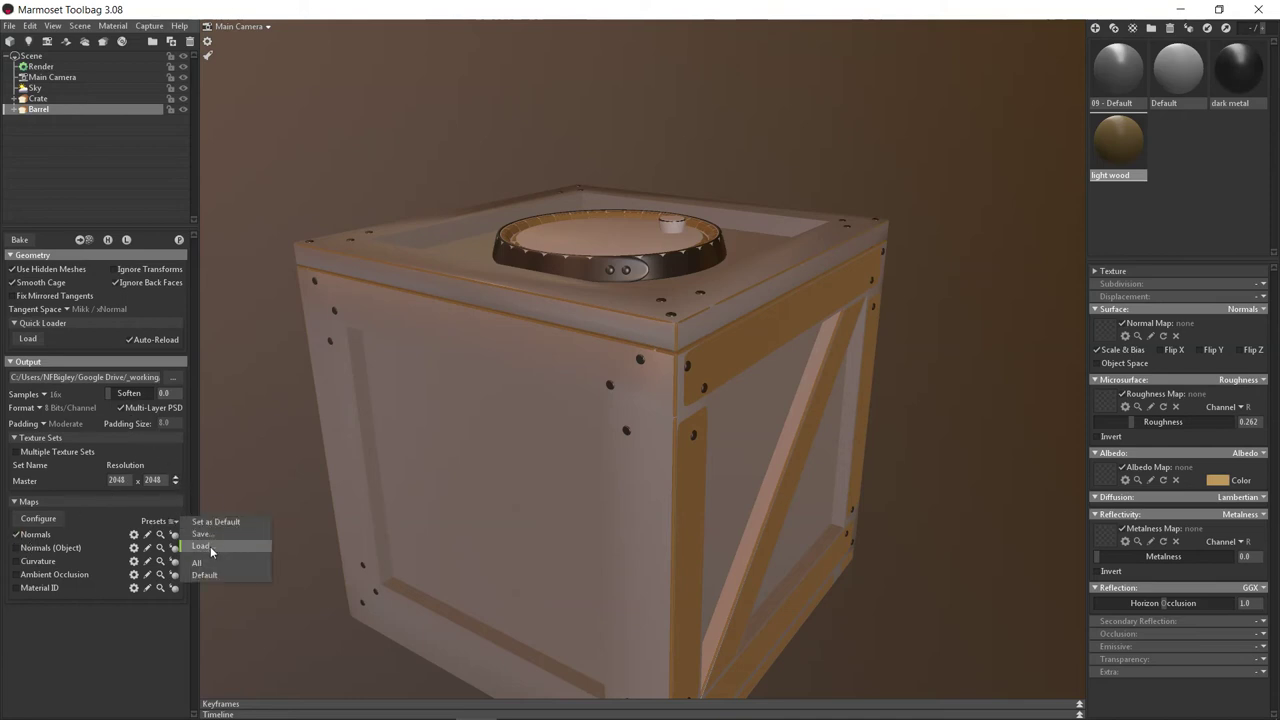
left_click(206, 545)
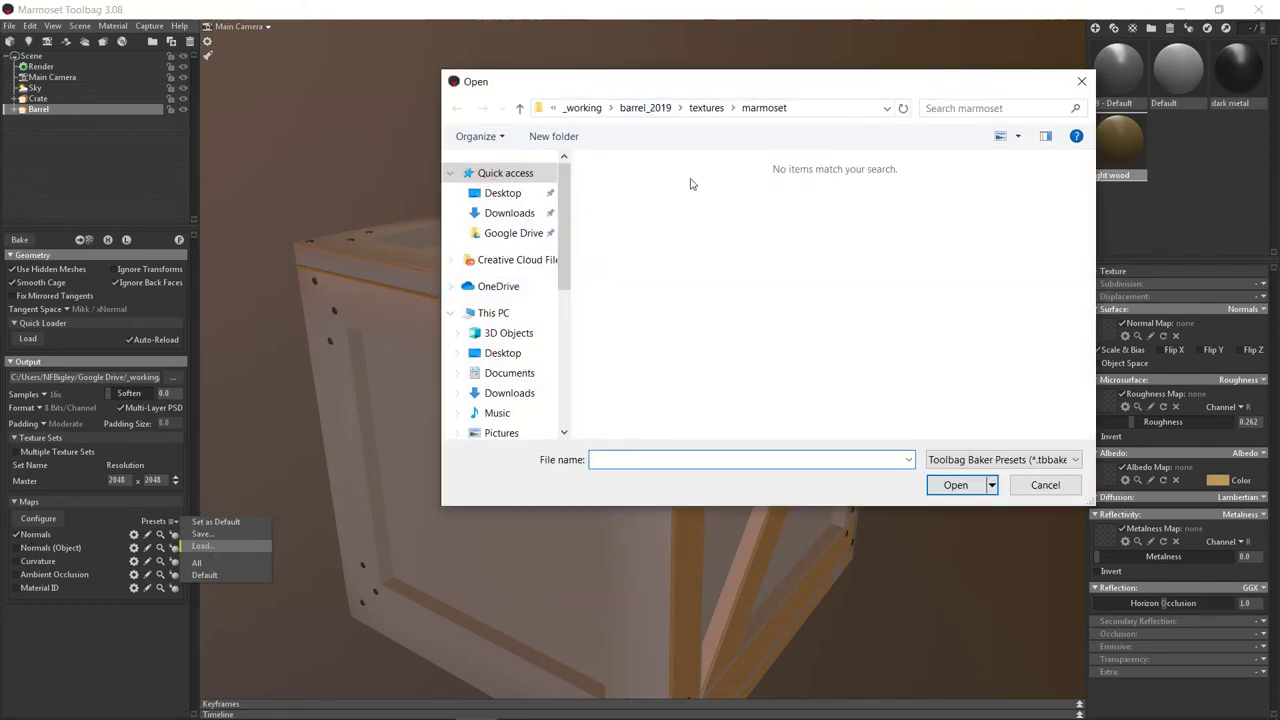
double_click(695, 199)
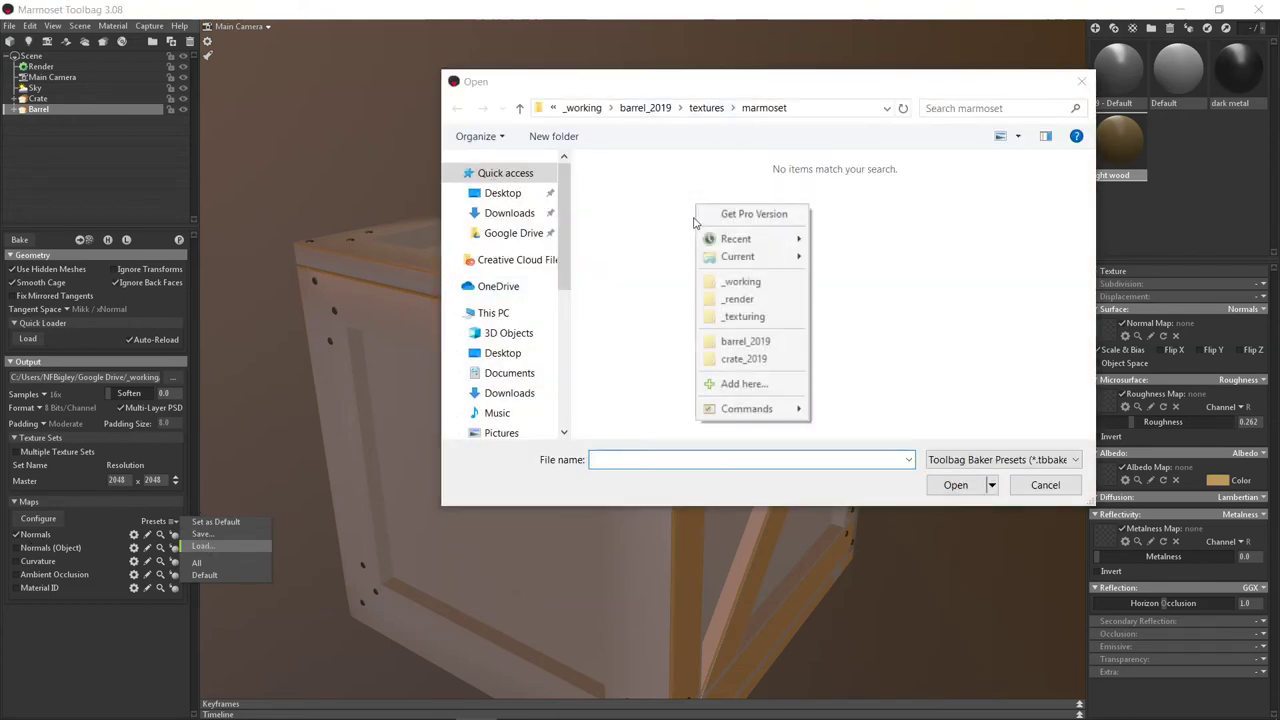
left_click(750, 282)
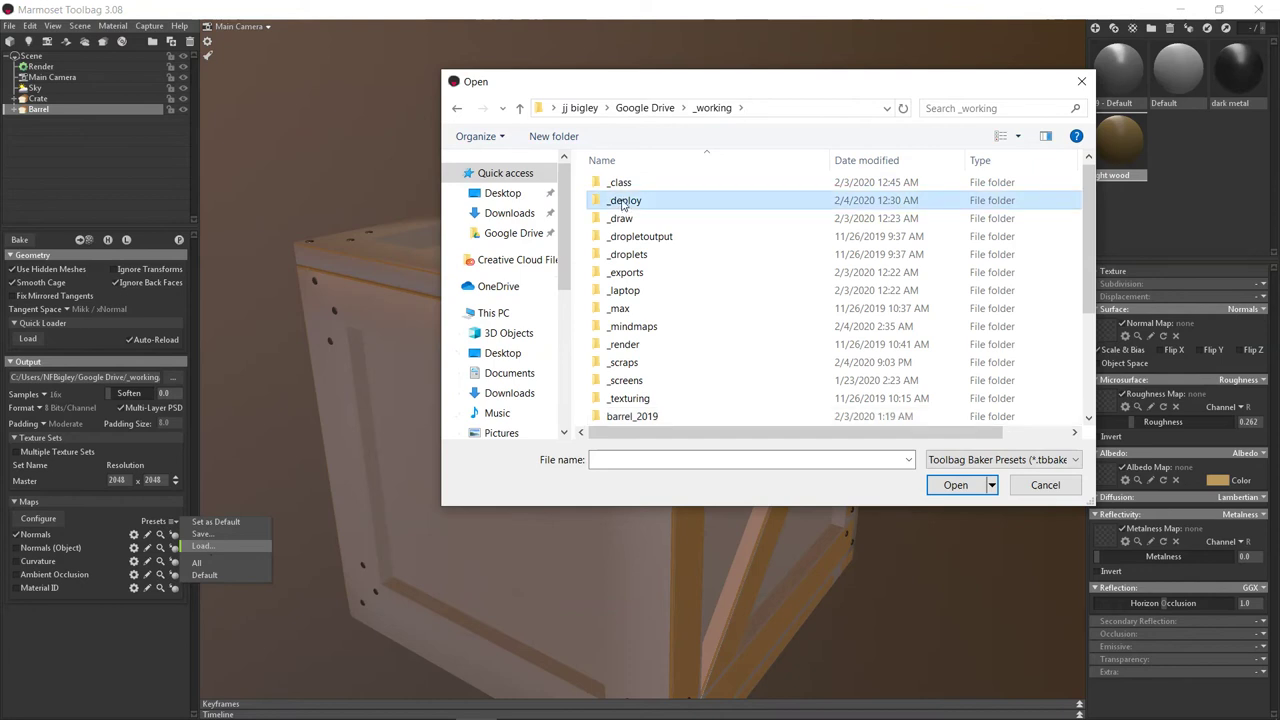
double_click(625, 200)
double_click(655, 187)
double_click(628, 185)
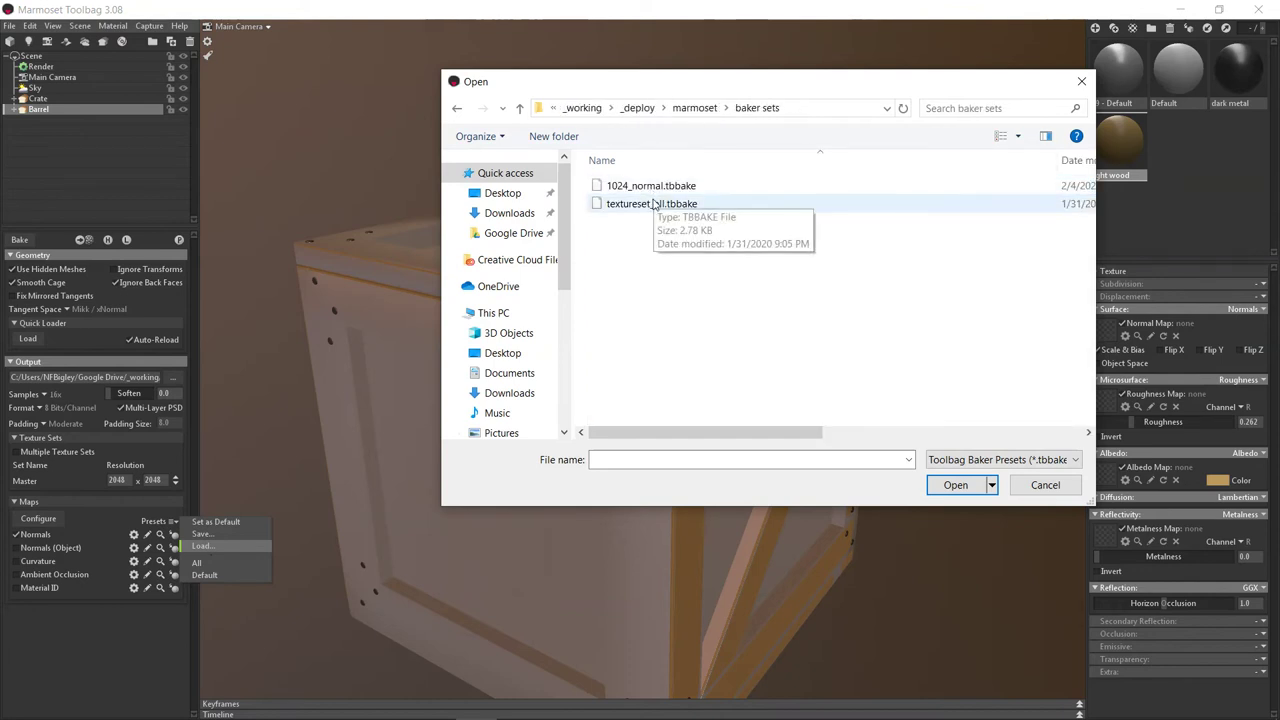
double_click(660, 206)
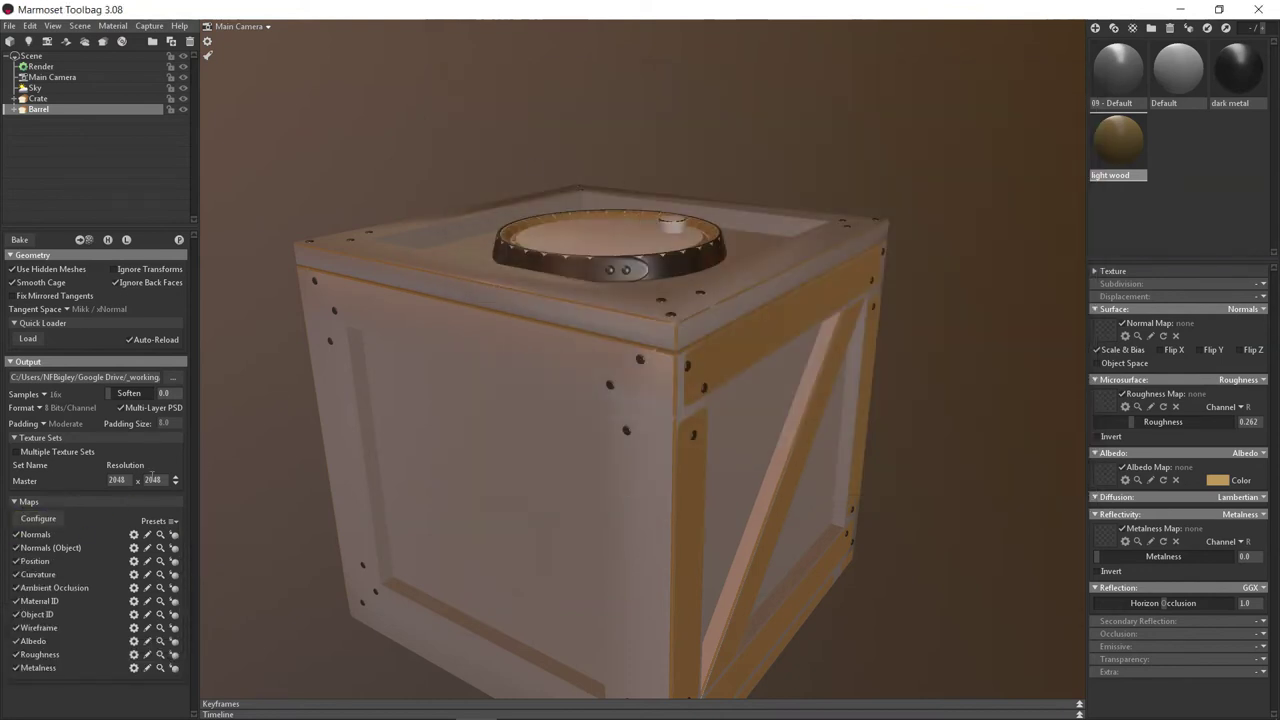
Step: Set the Barrel bake padding to Custom with size 128, then select the Crate
left_click(40, 424)
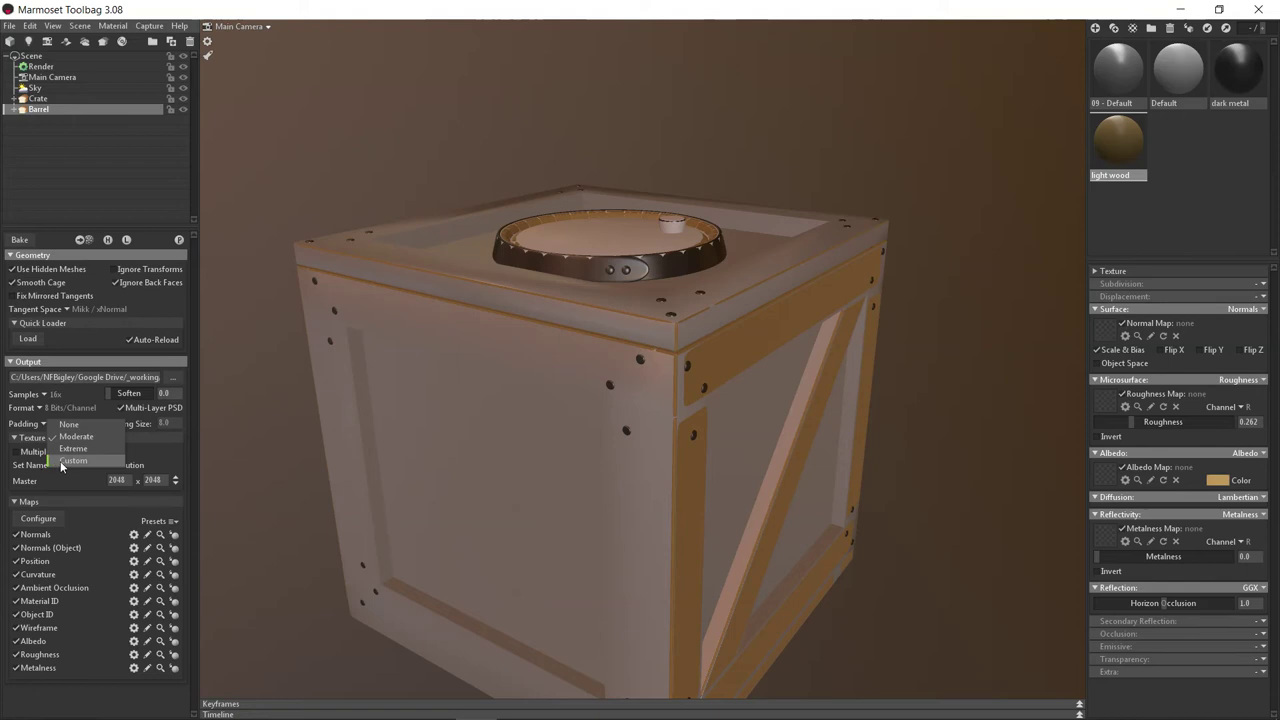
left_click(88, 452)
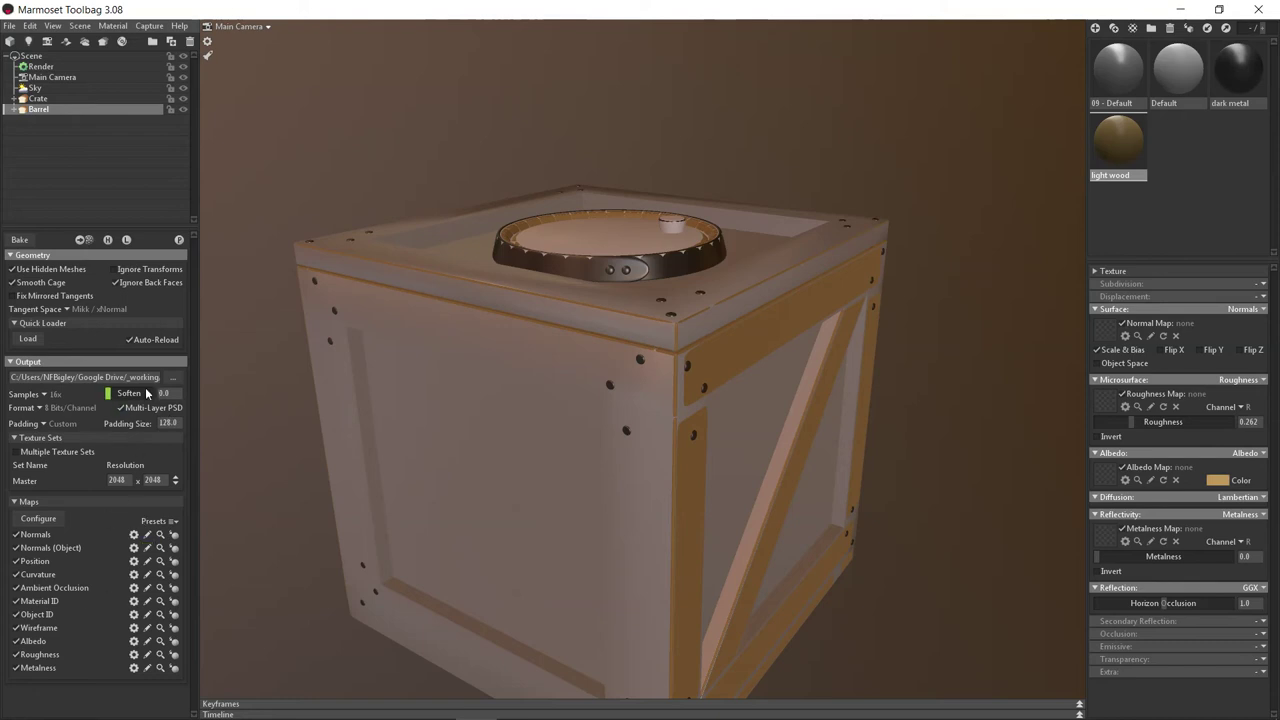
left_click(113, 269)
left_click(57, 98)
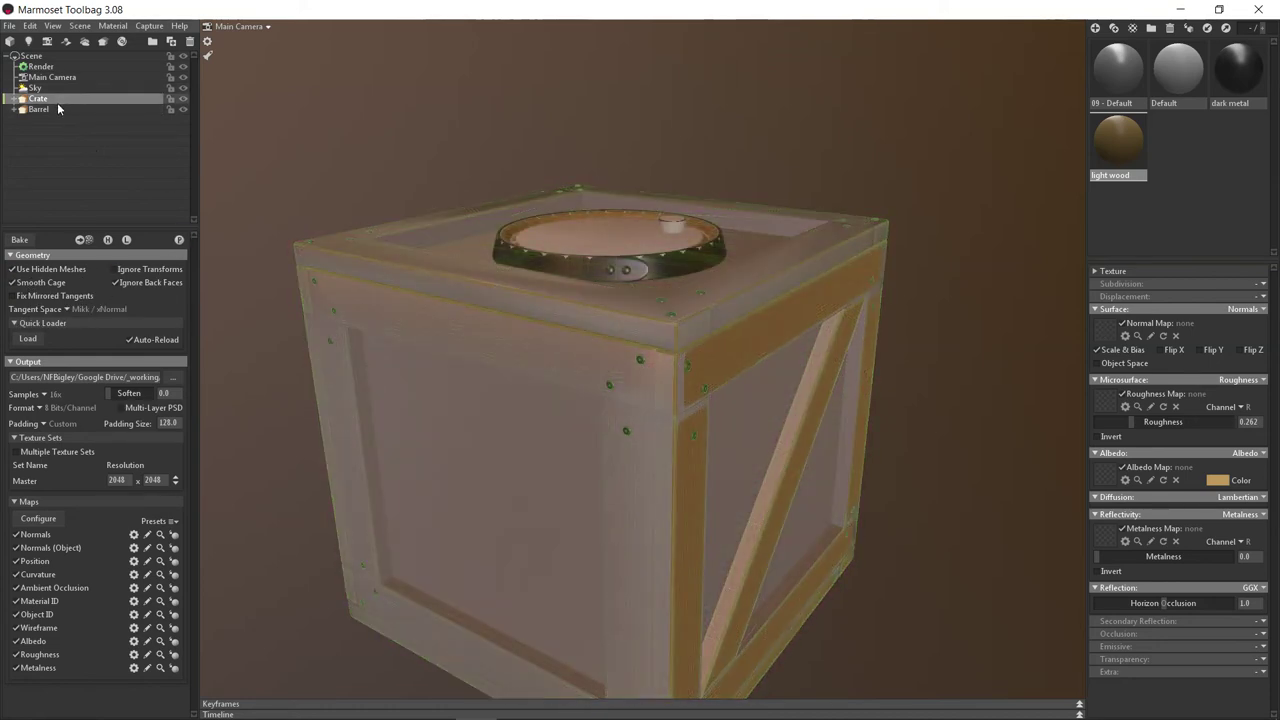
Step: Re-enable Multi-Layer PSD output and bake the Crate's eleven maps at 16x samples
left_click(121, 408)
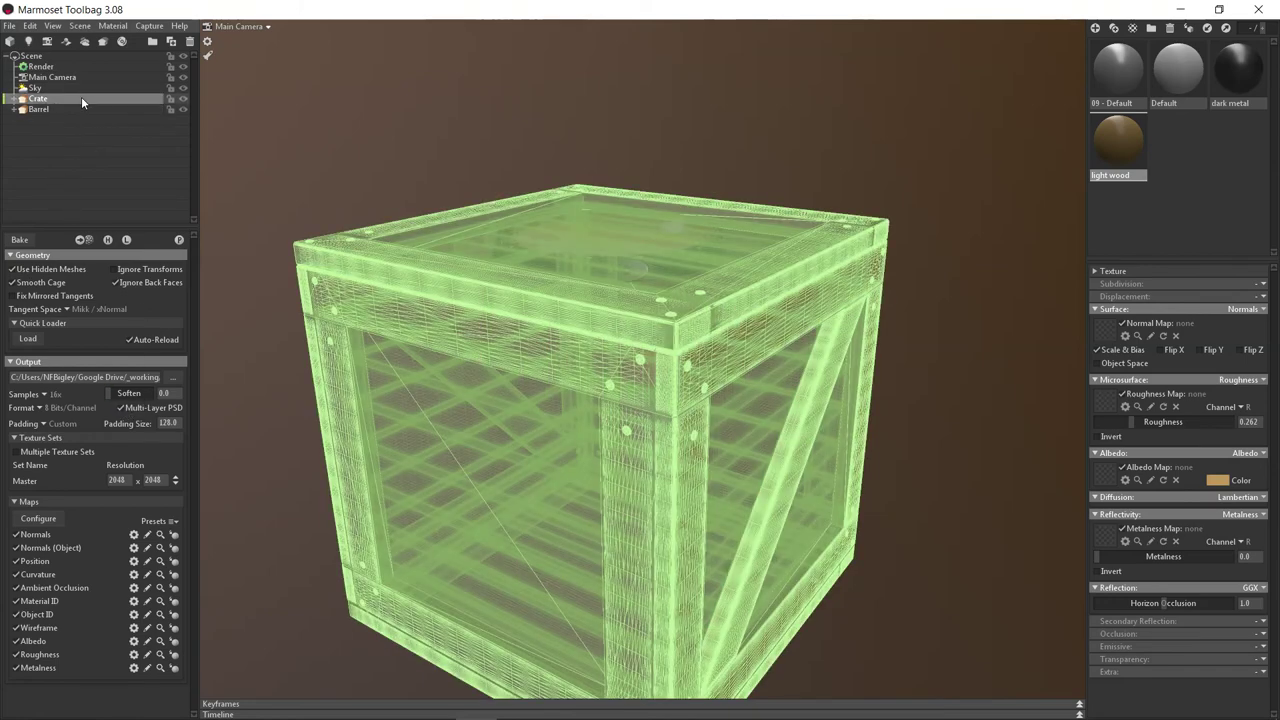
left_click(82, 108)
left_click(82, 98)
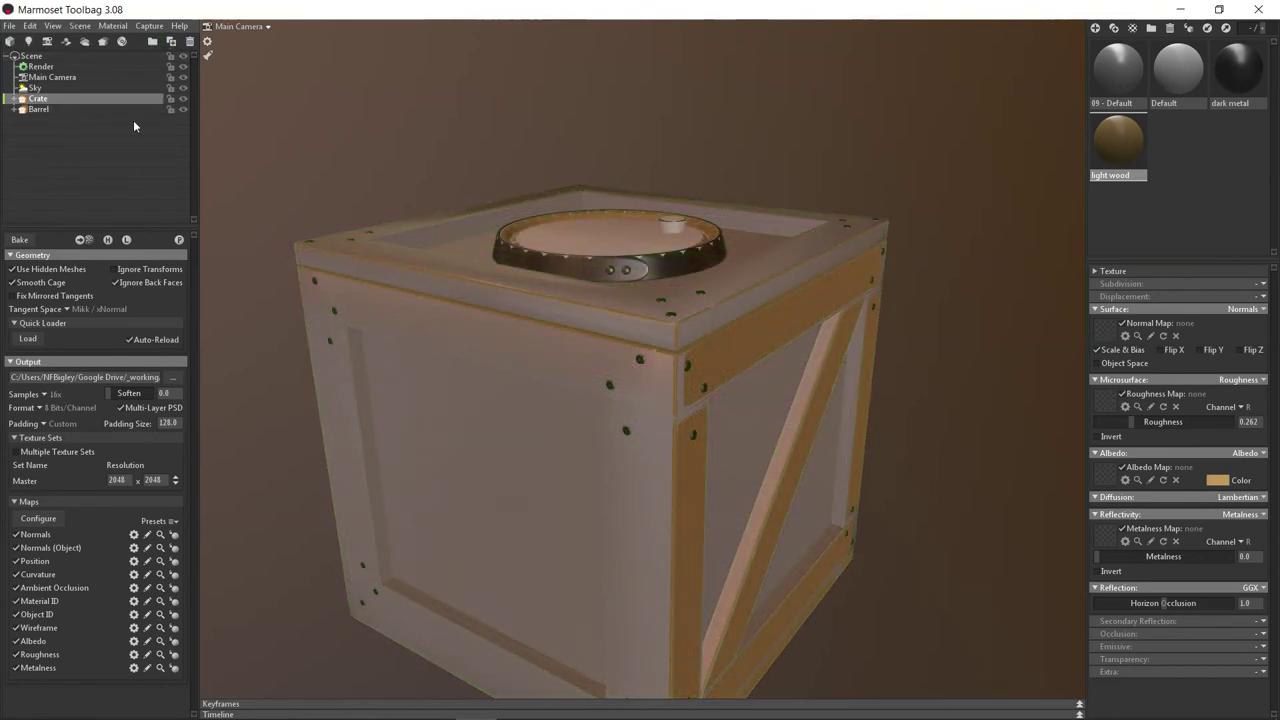
left_click(19, 240)
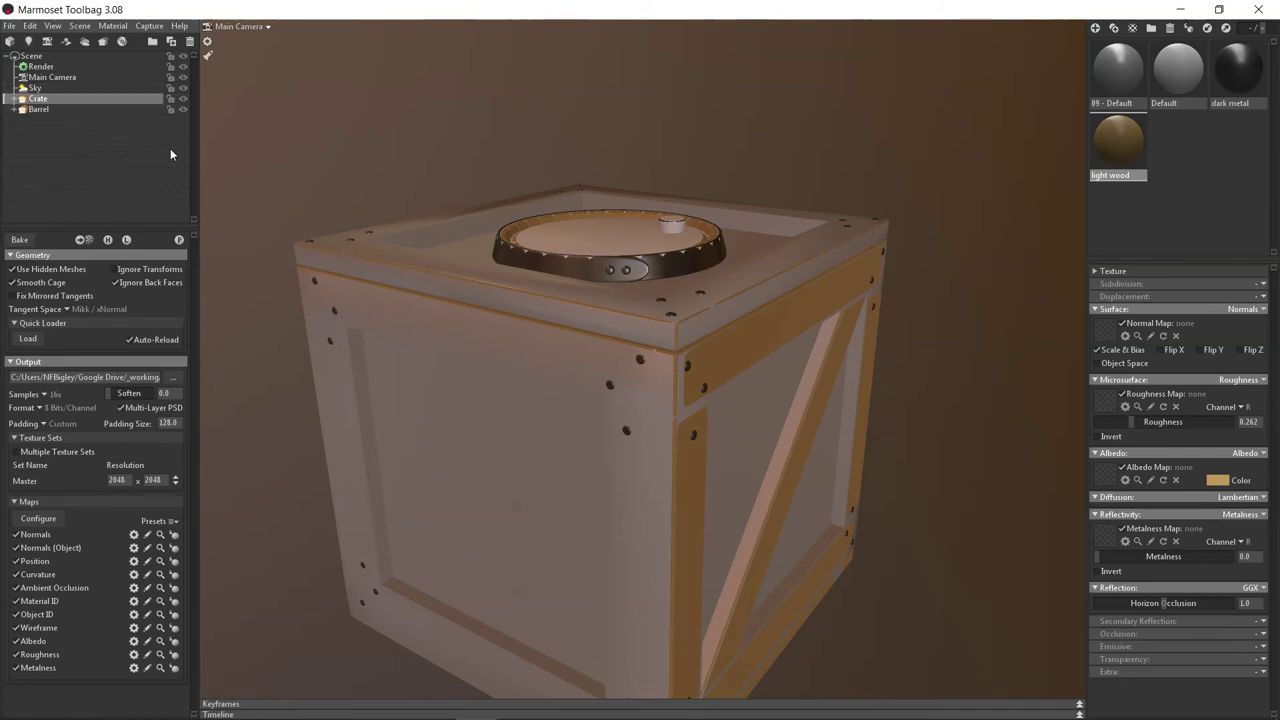
Step: Apply the Crate's baked maps as a preview material and inspect its material properties
left_click(179, 241)
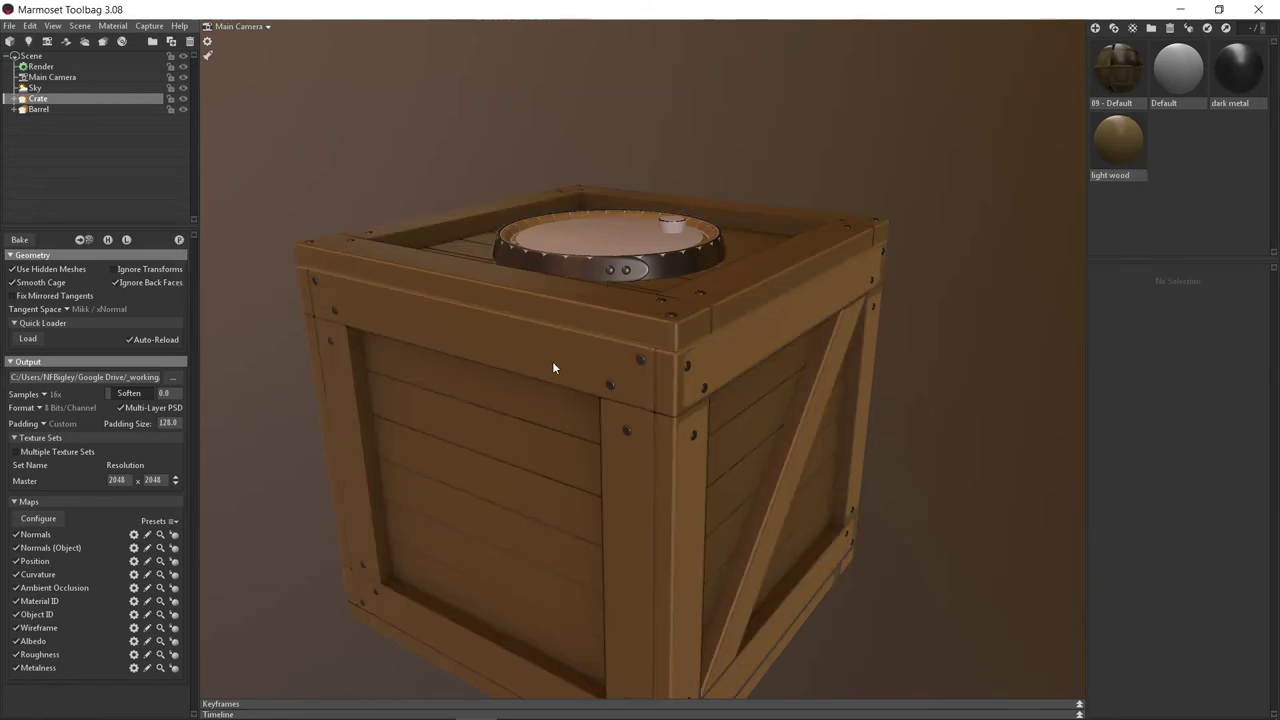
scroll(552, 368, "down", 5)
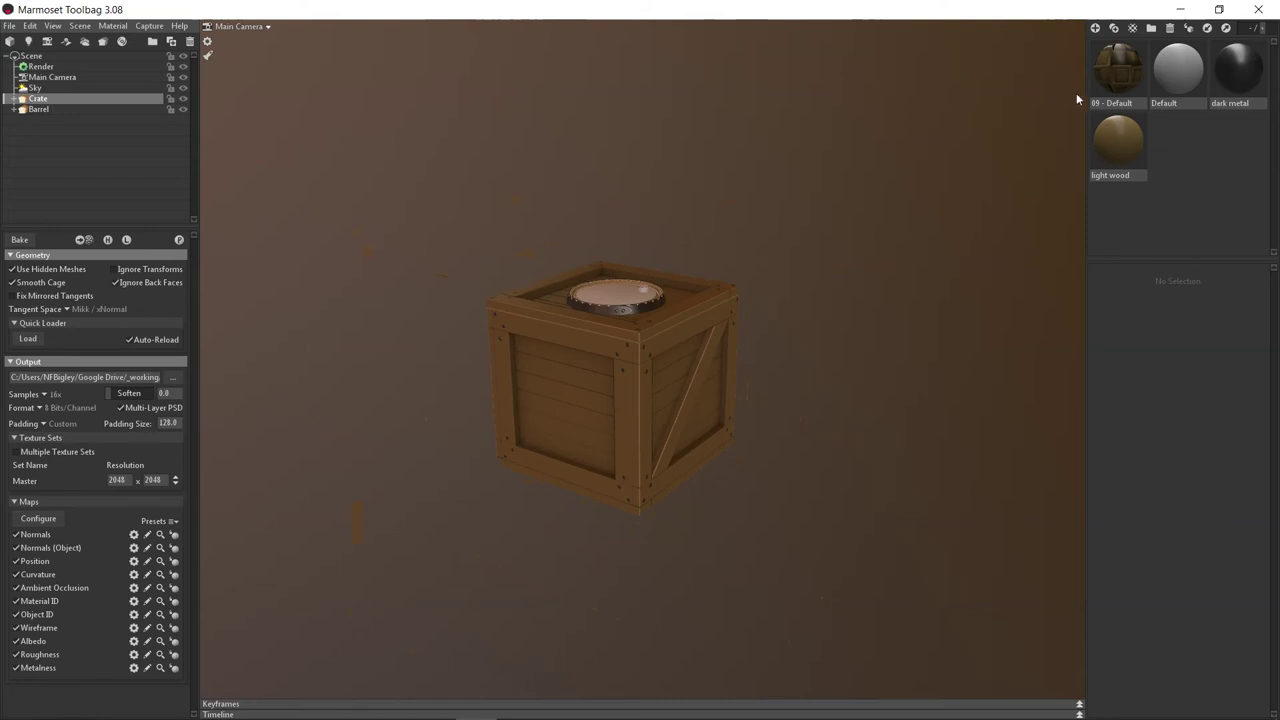
left_click(1096, 82)
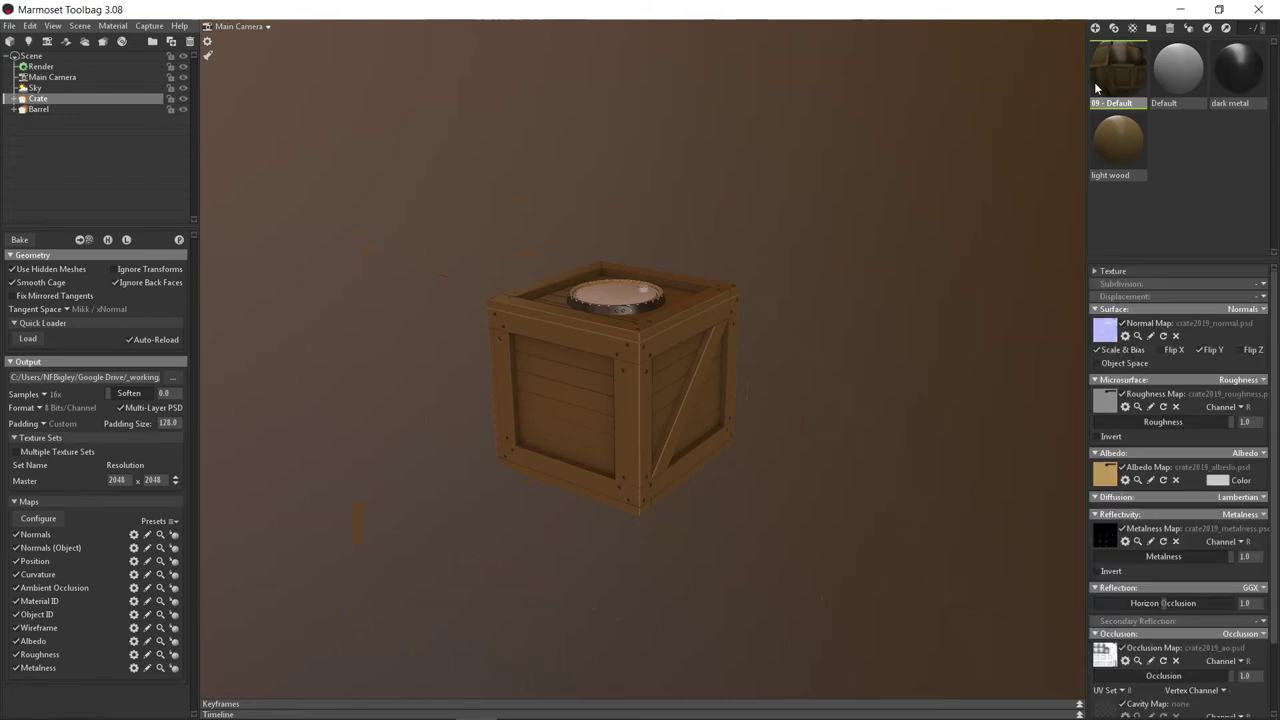
Step: Frame the crate, compare its high- and low-poly meshes, and orbit to a level front view
left_click_drag(531, 323, 552, 344)
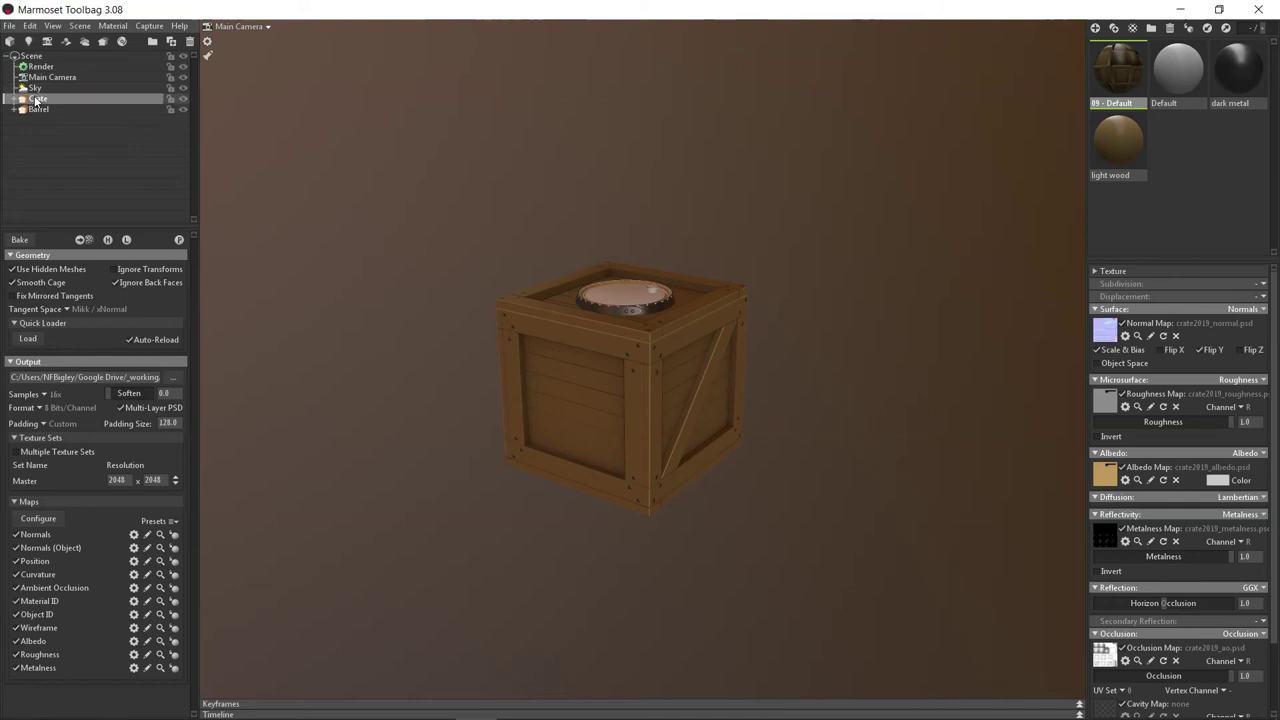
key("f")
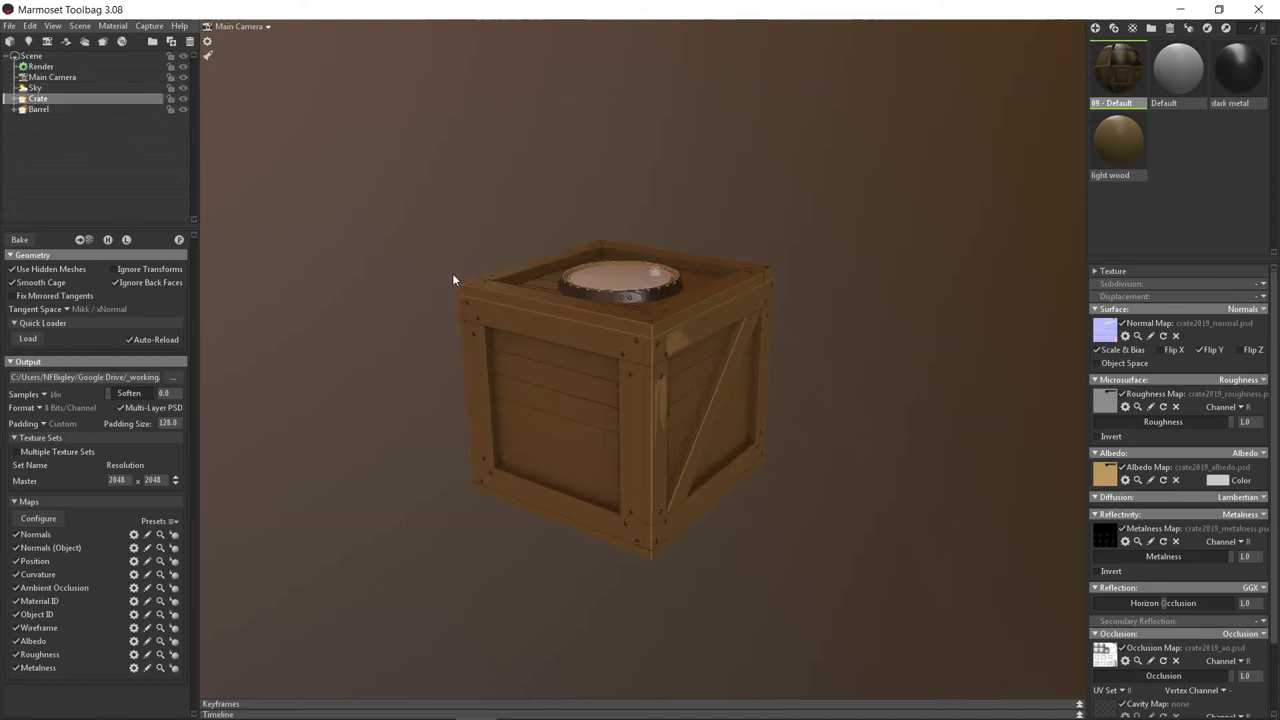
left_click(126, 240)
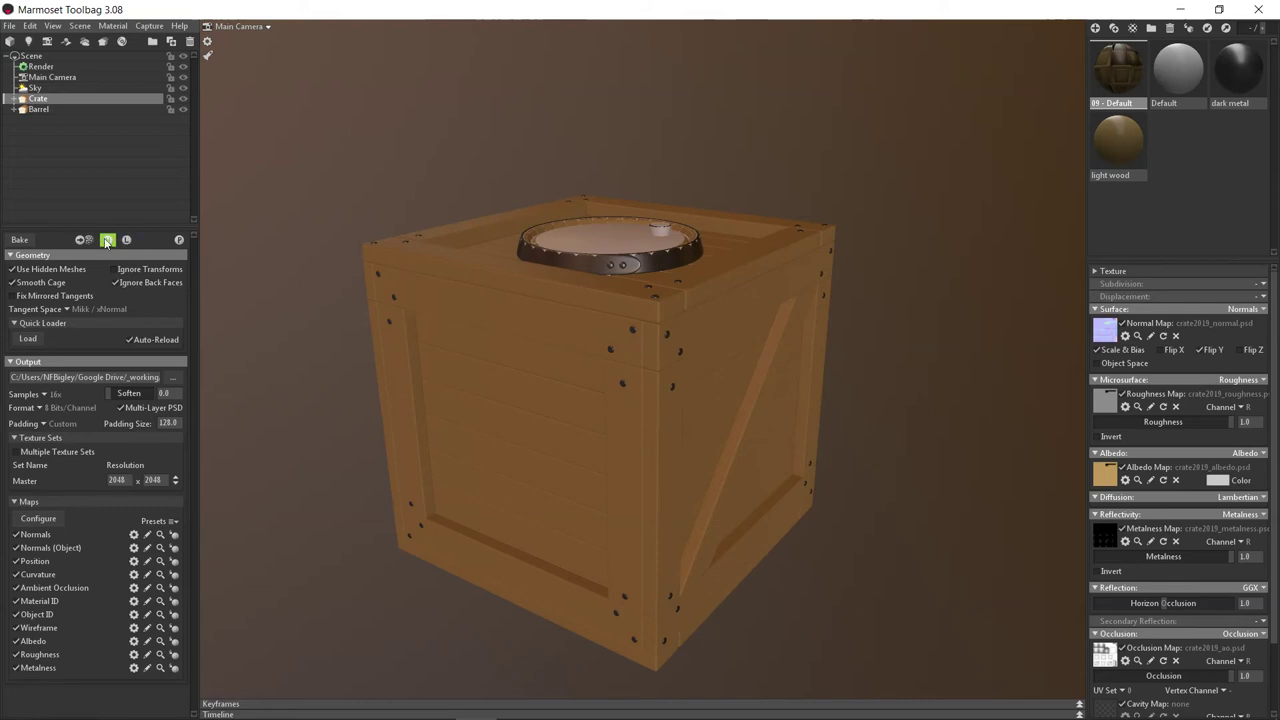
left_click(109, 240)
left_click(110, 240)
mouse_move(456, 310)
left_mouse_down()
mouse_move(503, 306)
mouse_move(471, 317)
mouse_move(463, 283)
mouse_move(476, 318)
mouse_move(554, 294)
mouse_move(391, 294)
mouse_move(511, 276)
mouse_move(535, 226)
mouse_move(546, 237)
mouse_move(414, 251)
mouse_move(683, 281)
mouse_move(632, 243)
mouse_move(591, 303)
mouse_move(594, 209)
mouse_move(572, 285)
mouse_move(637, 246)
mouse_move(586, 191)
mouse_move(689, 207)
mouse_move(296, 239)
left_mouse_up()
Step: Bake the barrel's texture maps and hide the crate
left_click(40, 110)
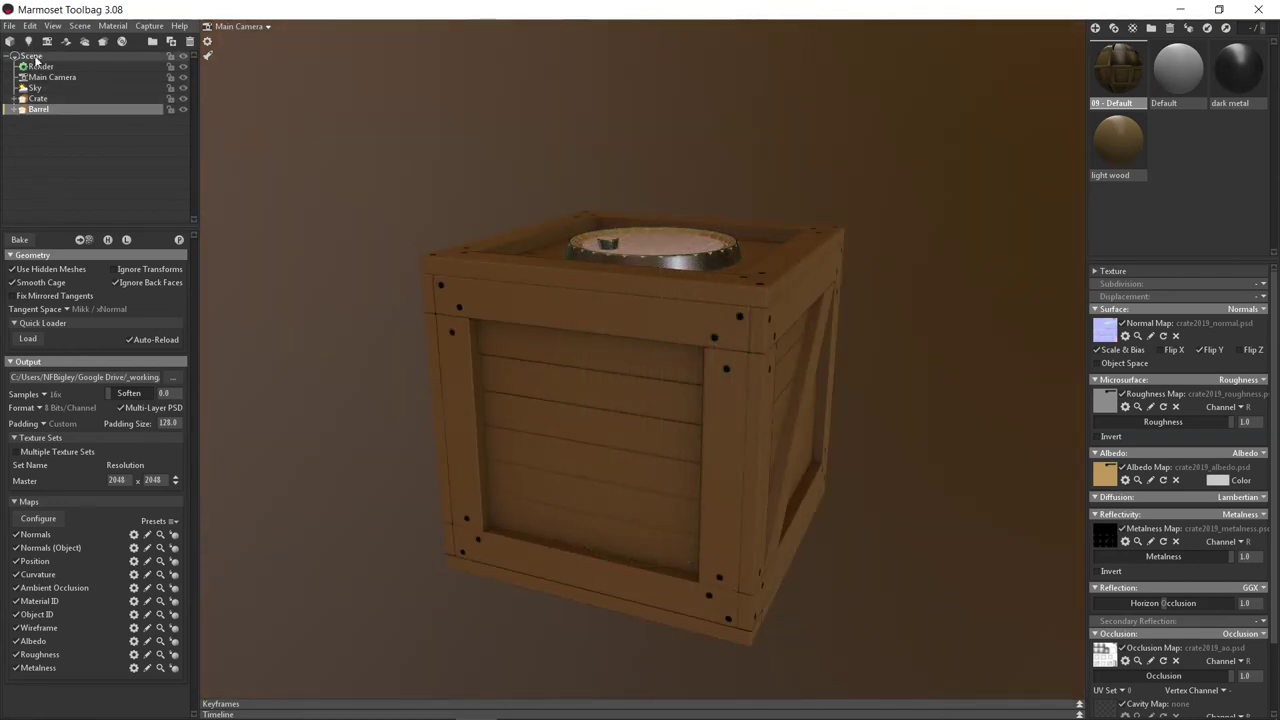
left_click(19, 240)
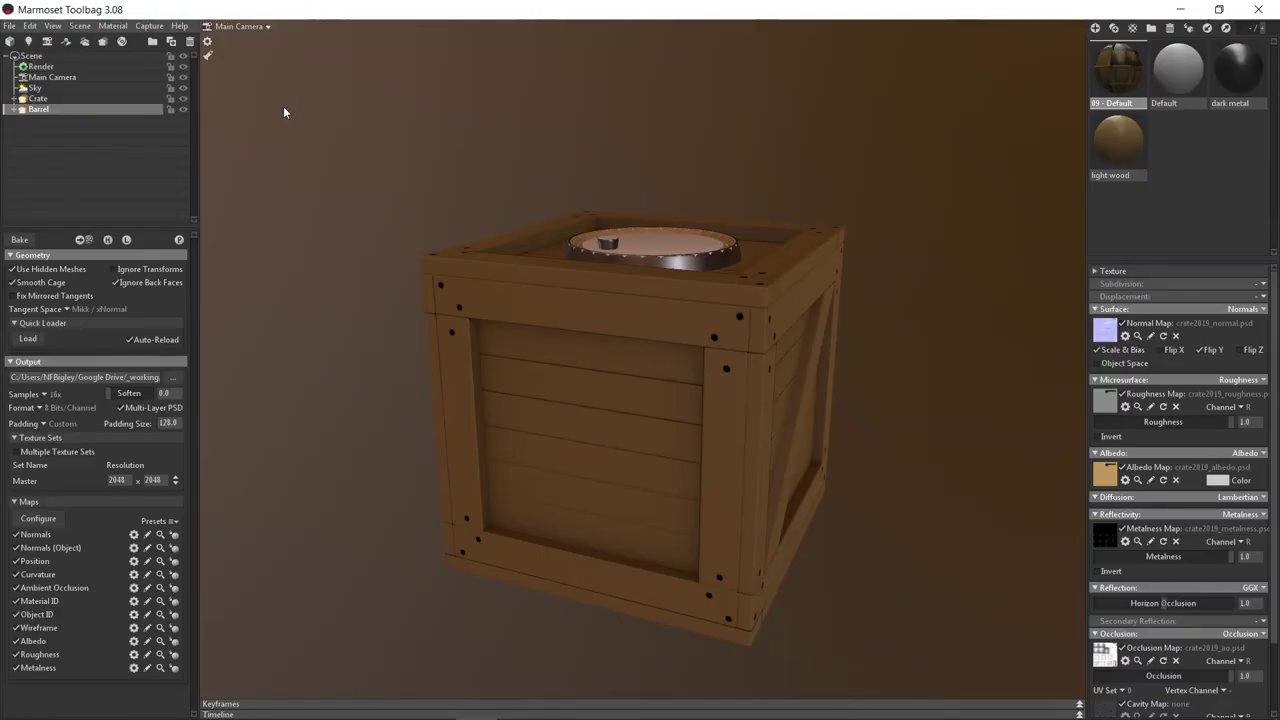
left_click(183, 98)
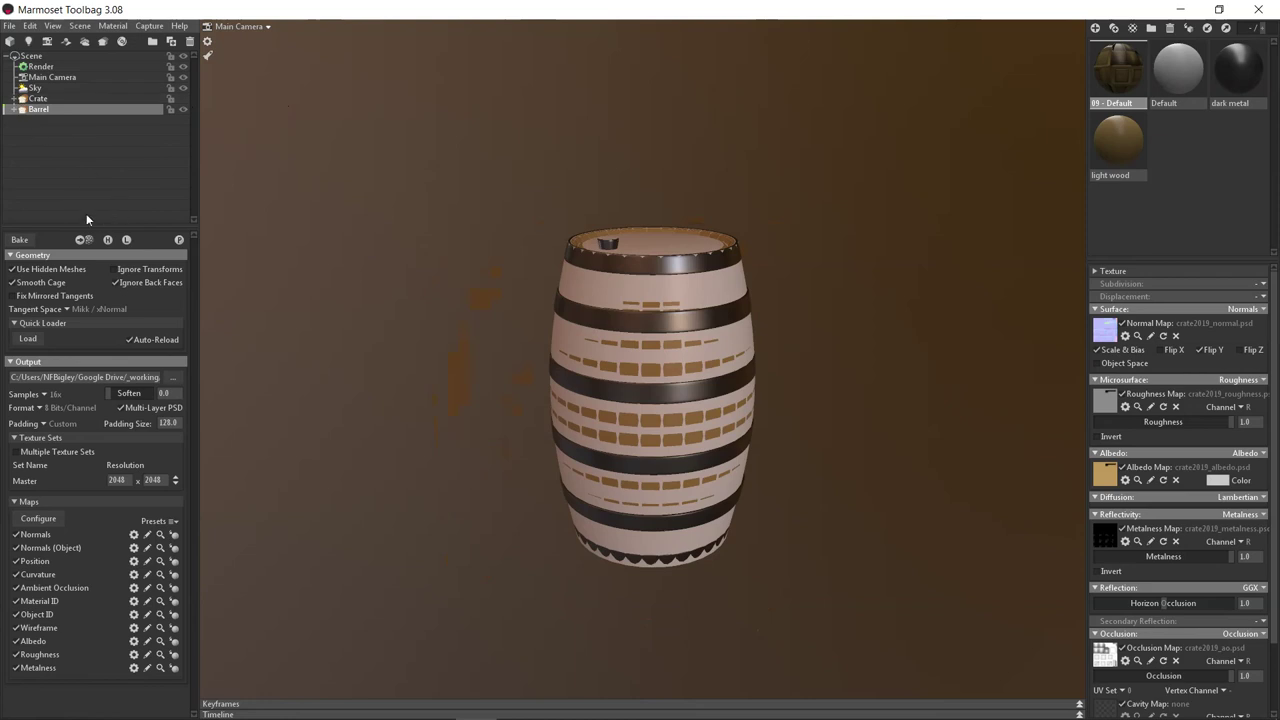
Step: Check the barrel's high-poly mesh, then preview the baked maps on its low-poly mesh
left_click(101, 239)
left_click(108, 240)
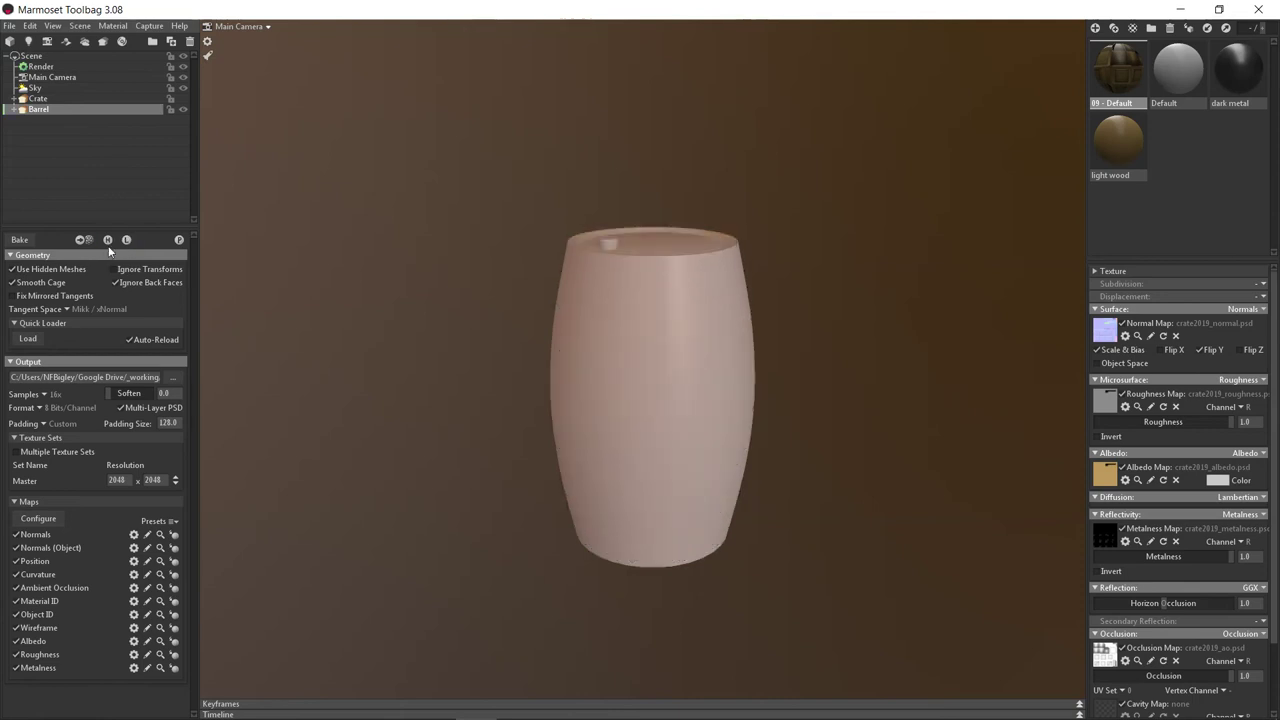
left_click(179, 241)
left_click(179, 241)
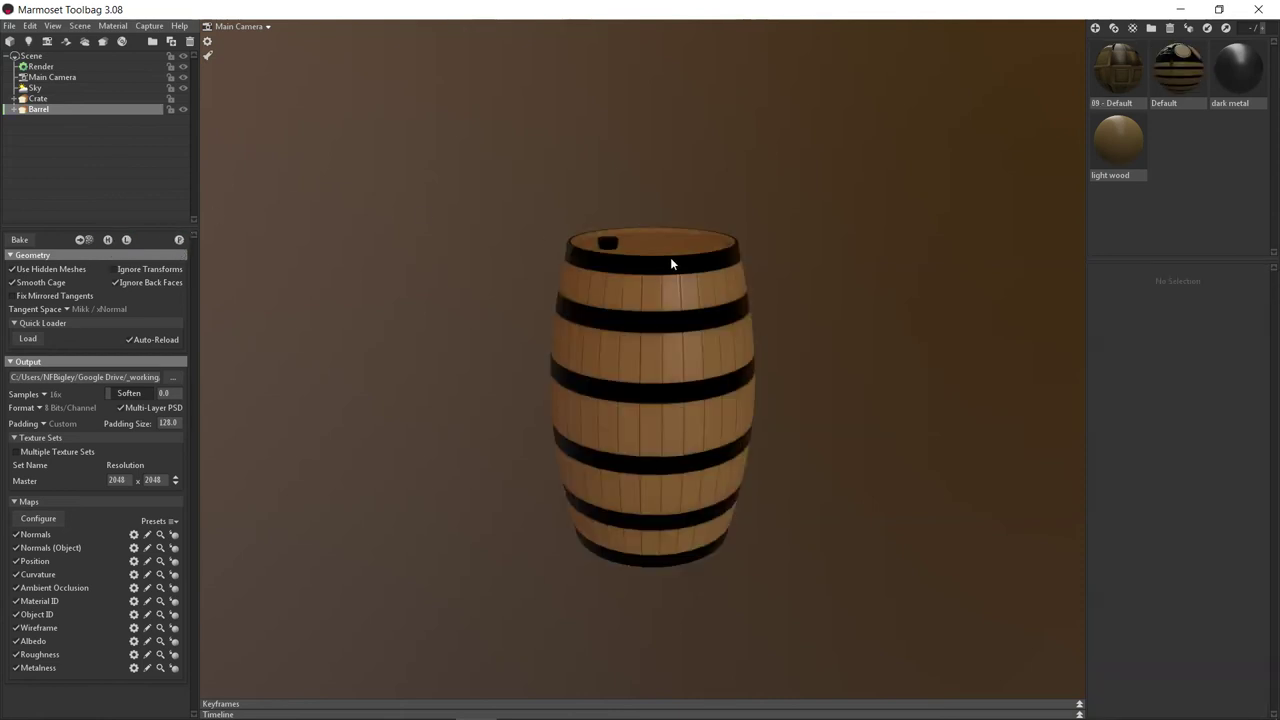
scroll(670, 257, "up", 6)
Step: Orbit, zoom in on the barrel lid and rotate the lighting, then start launching Photoshop
left_click_drag(685, 295, 576, 397)
right_click_drag(576, 397, 613, 319)
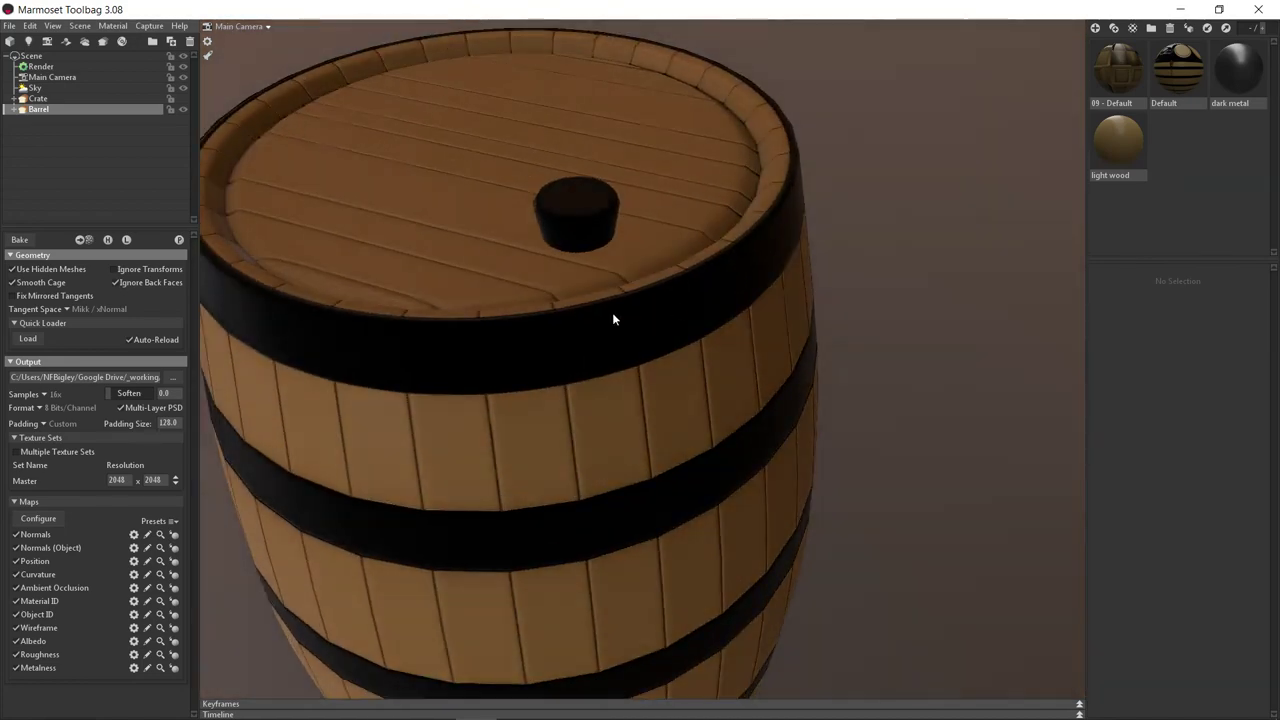
left_click_drag(613, 319, 460, 345, "shift")
scroll(508, 331, "down", 5)
scroll(514, 331, "up", 5)
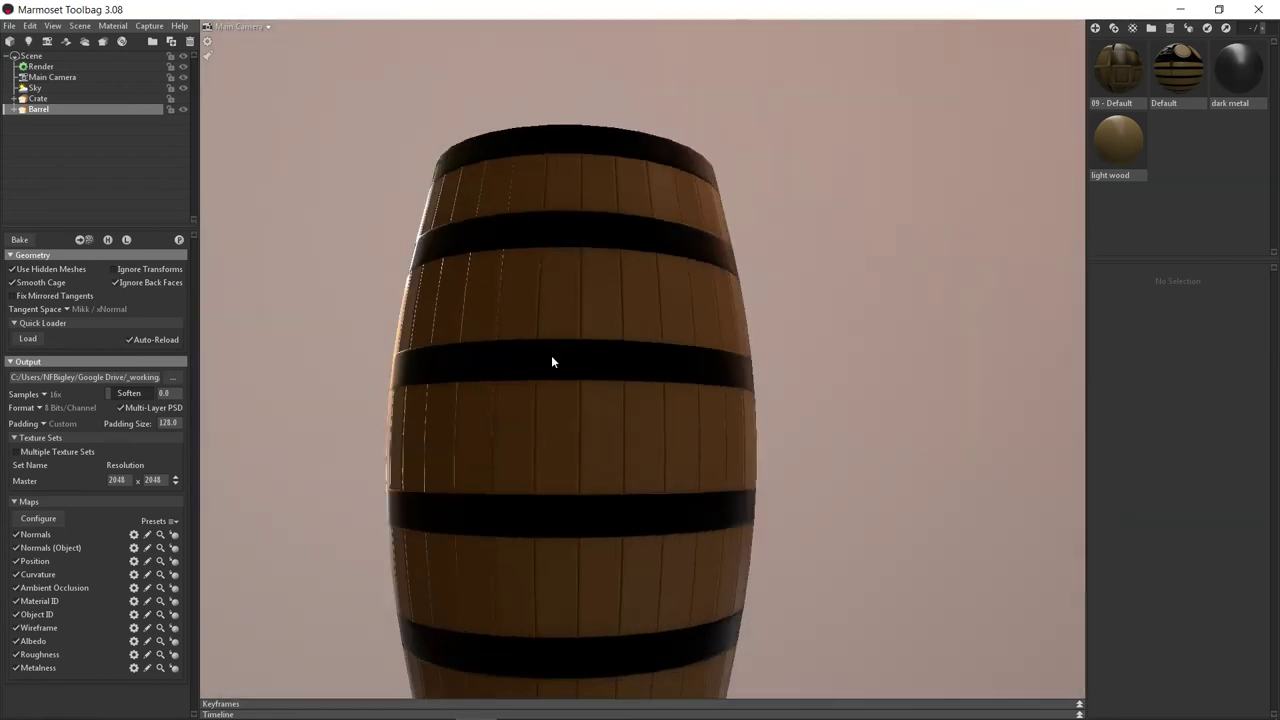
key("alt+Tab")
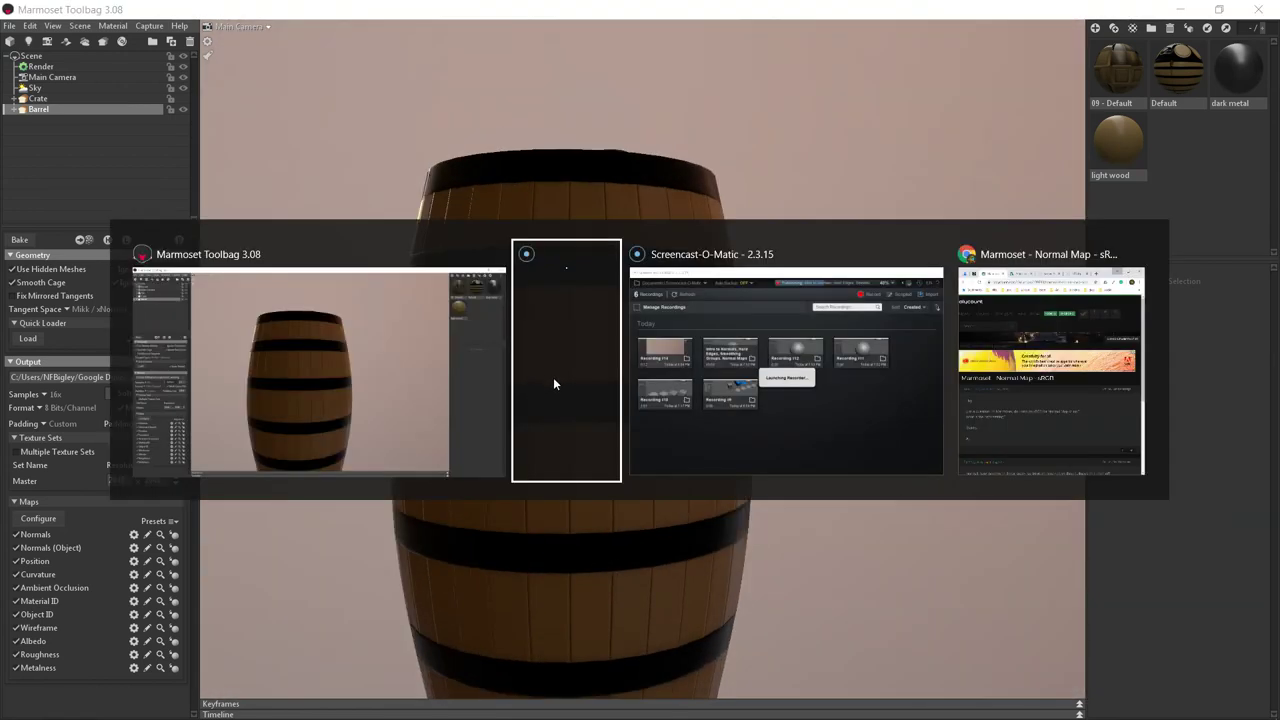
key("super")
Step: Launch Photoshop, then unhide and select the crate in Marmoset and orbit around it
left_click(351, 704)
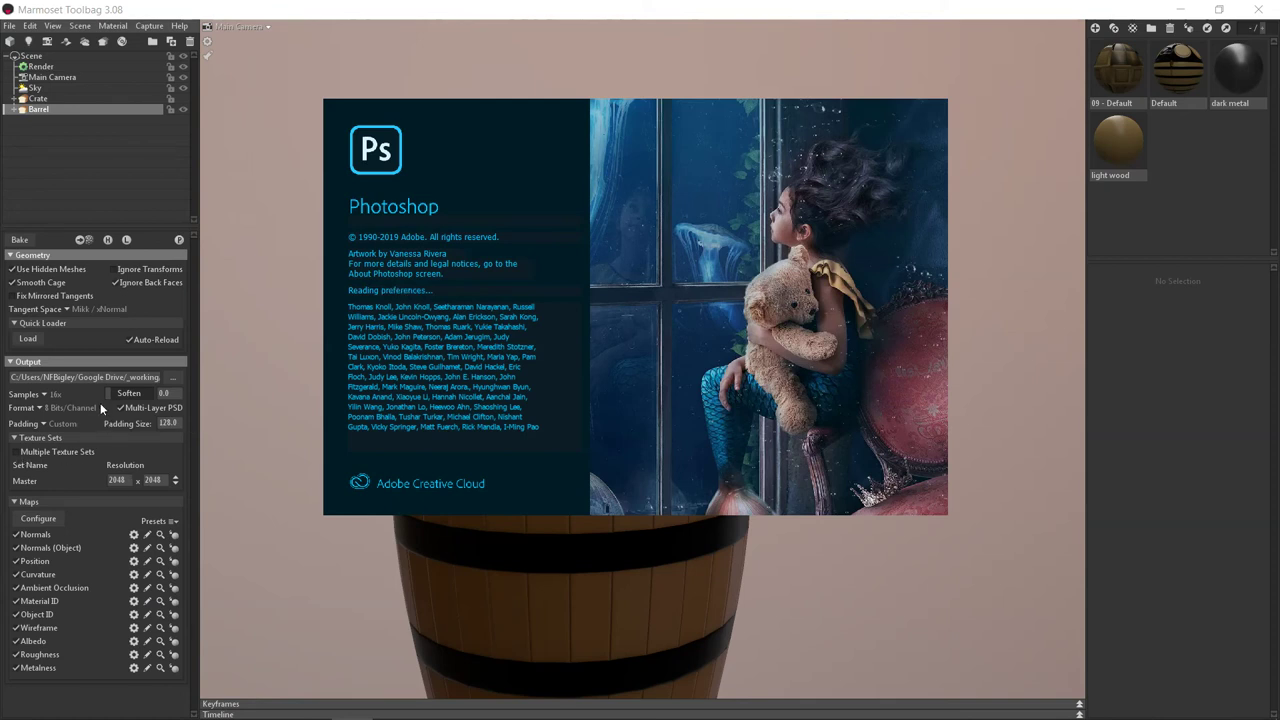
left_click(289, 163)
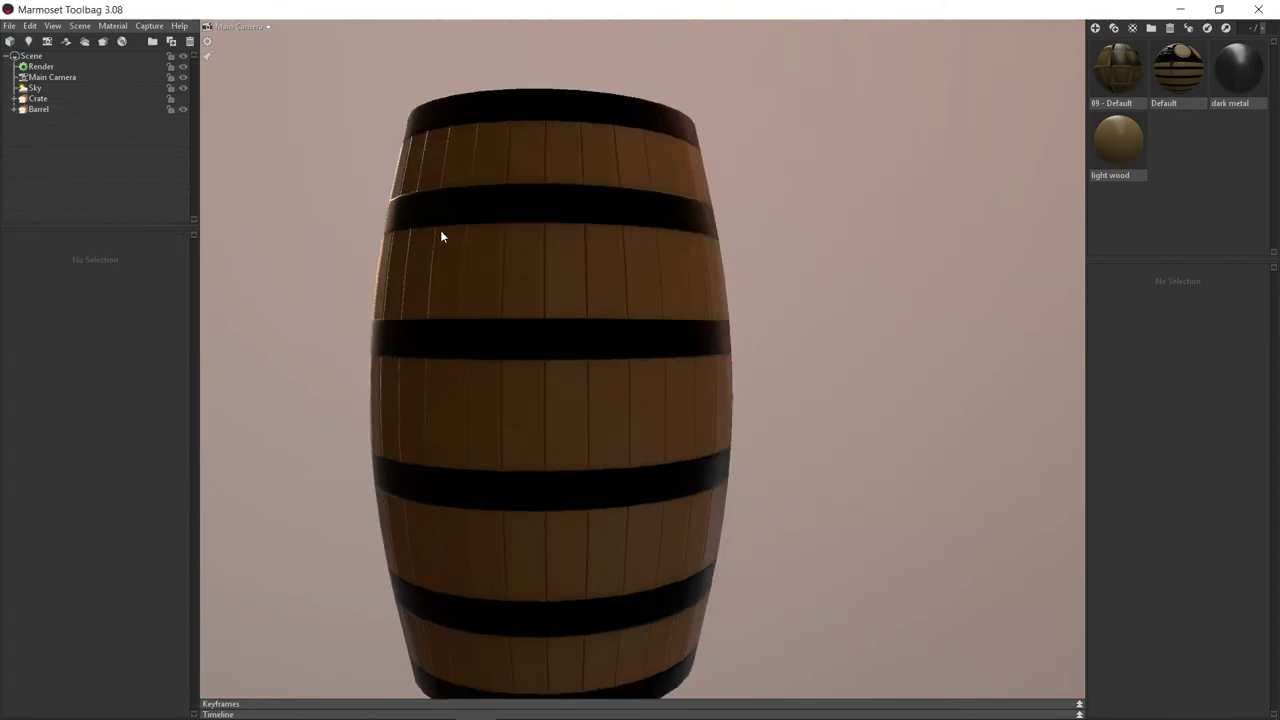
scroll(440, 280, "down", 5)
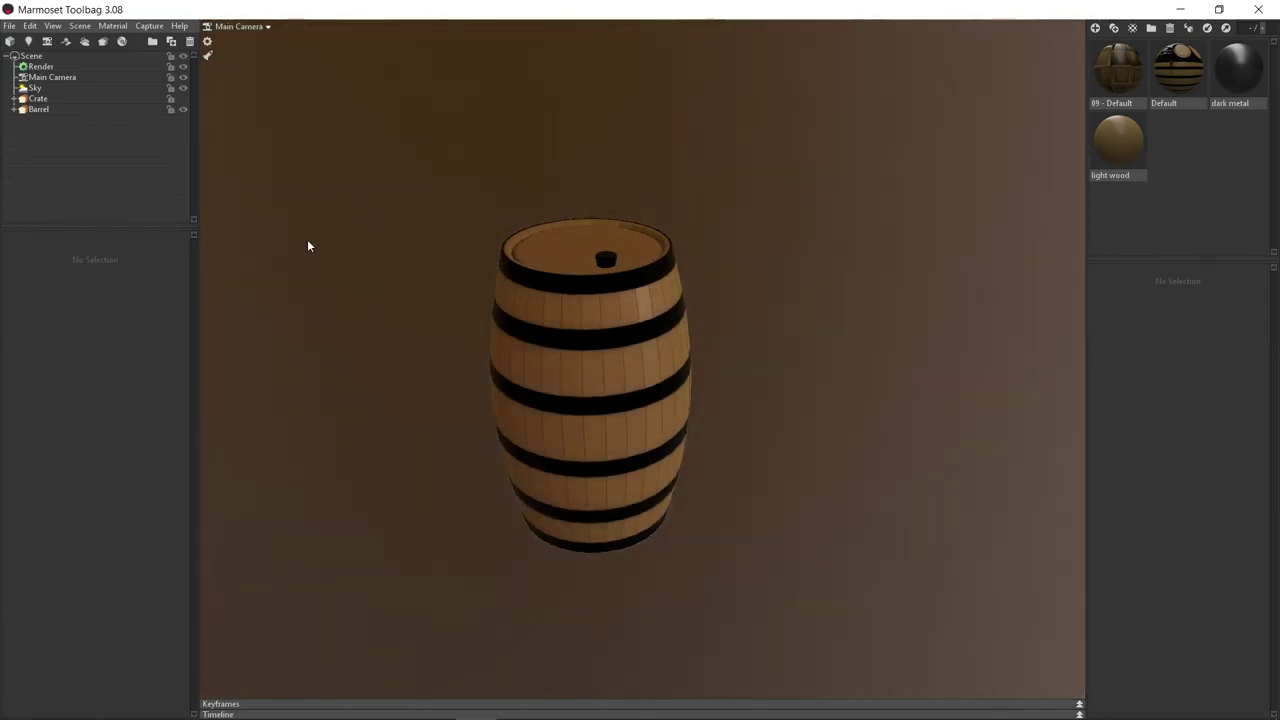
left_click(182, 99)
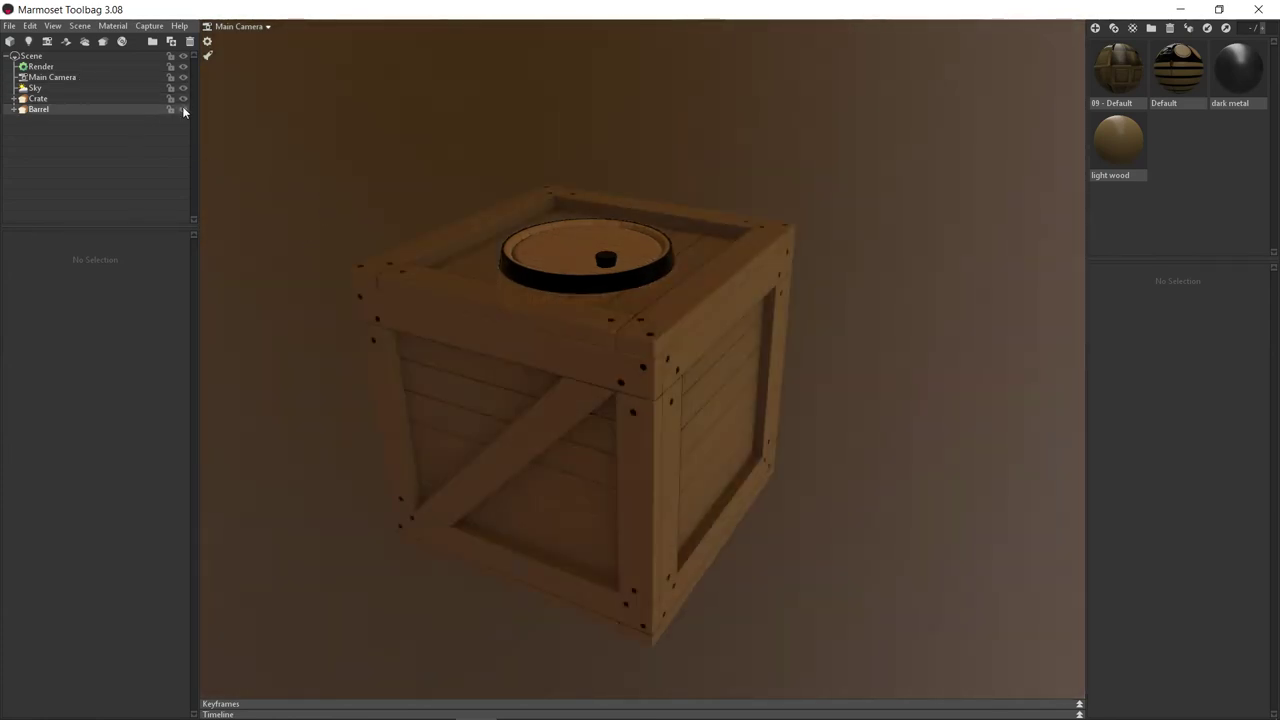
left_click(120, 99)
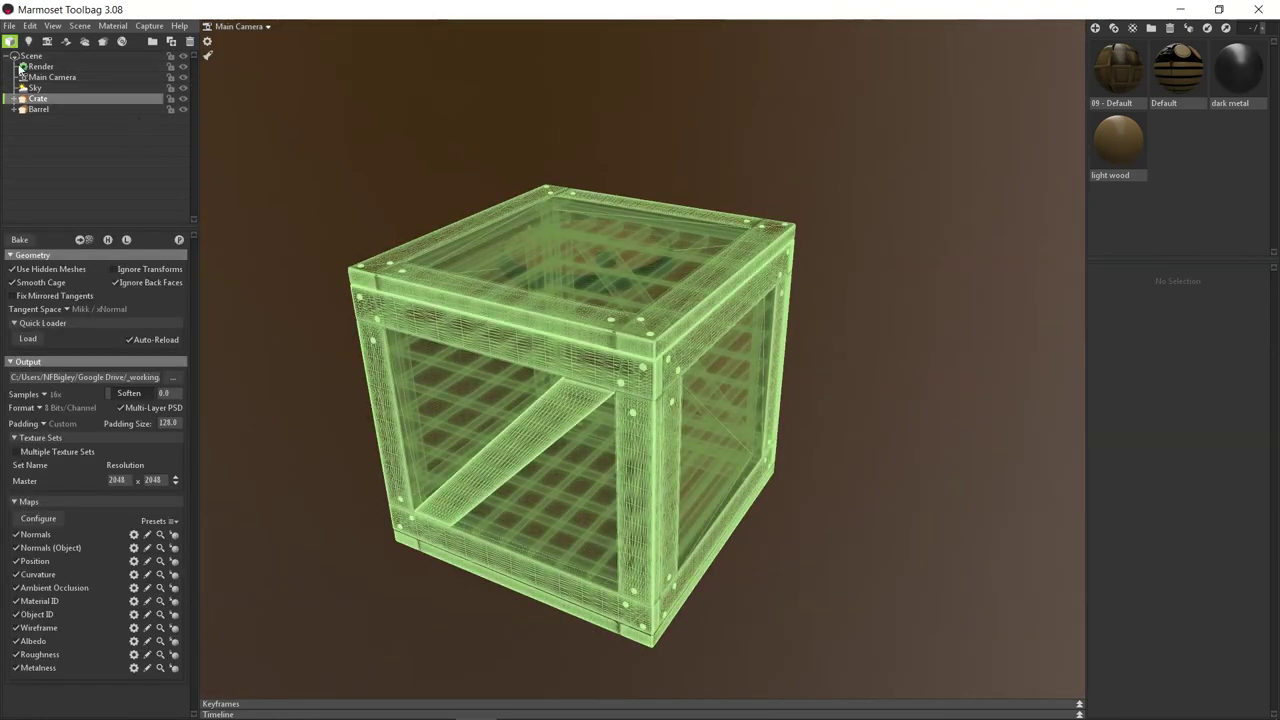
scroll(367, 265, "down", 5)
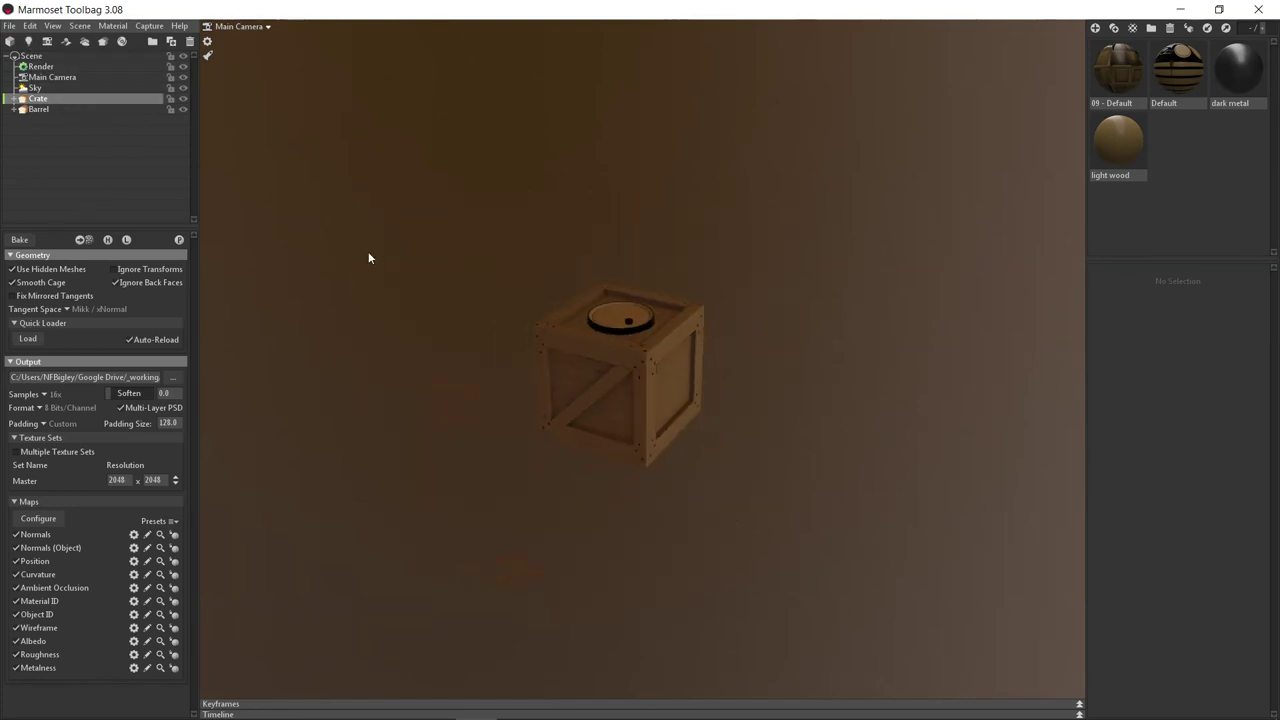
left_click_drag(282, 220, 393, 232)
left_click_drag(498, 295, 261, 175)
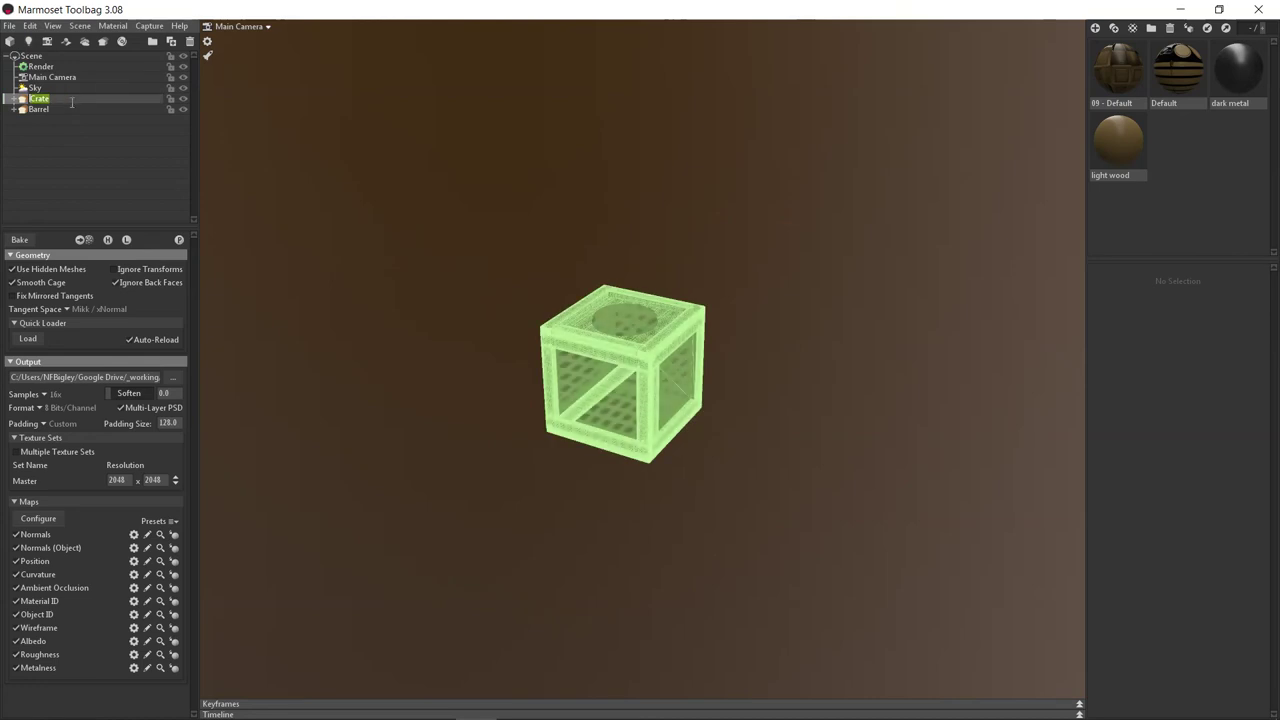
Step: Expand the Crate to reveal its lid and body groups, deselect, and open the File menu
left_click(13, 99)
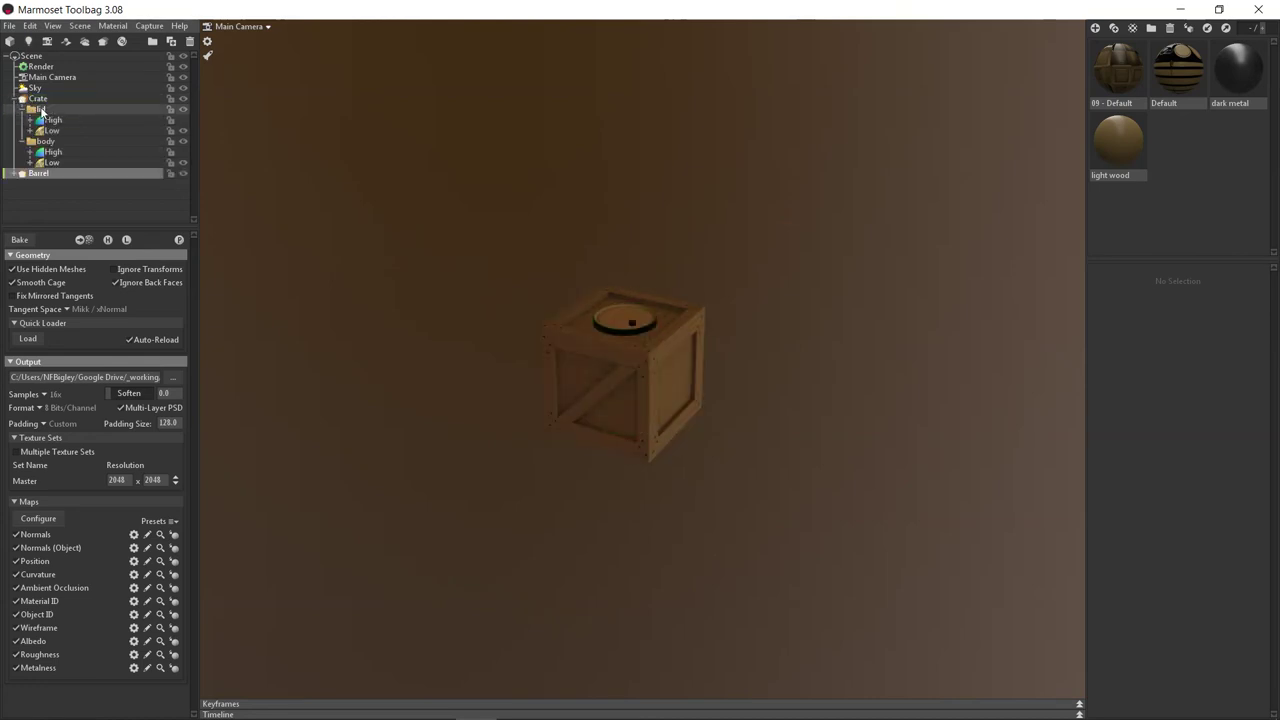
left_click(36, 109)
left_click(24, 110)
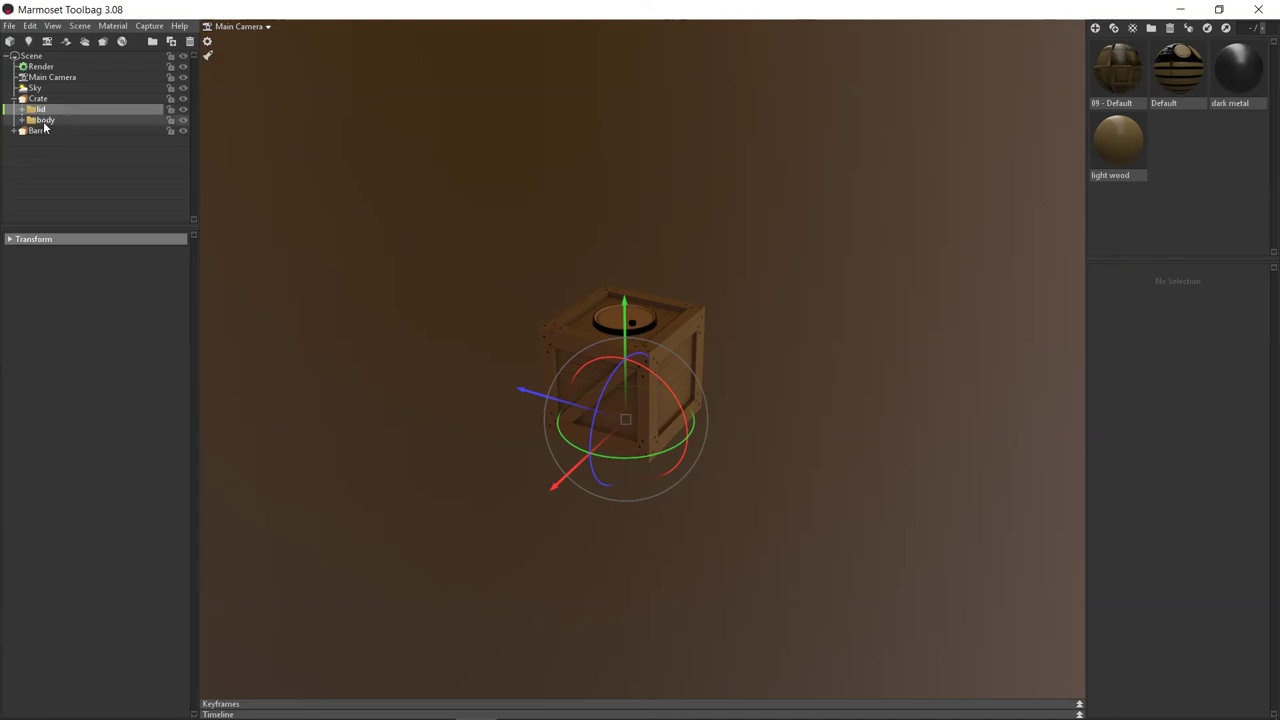
left_click(5, 132)
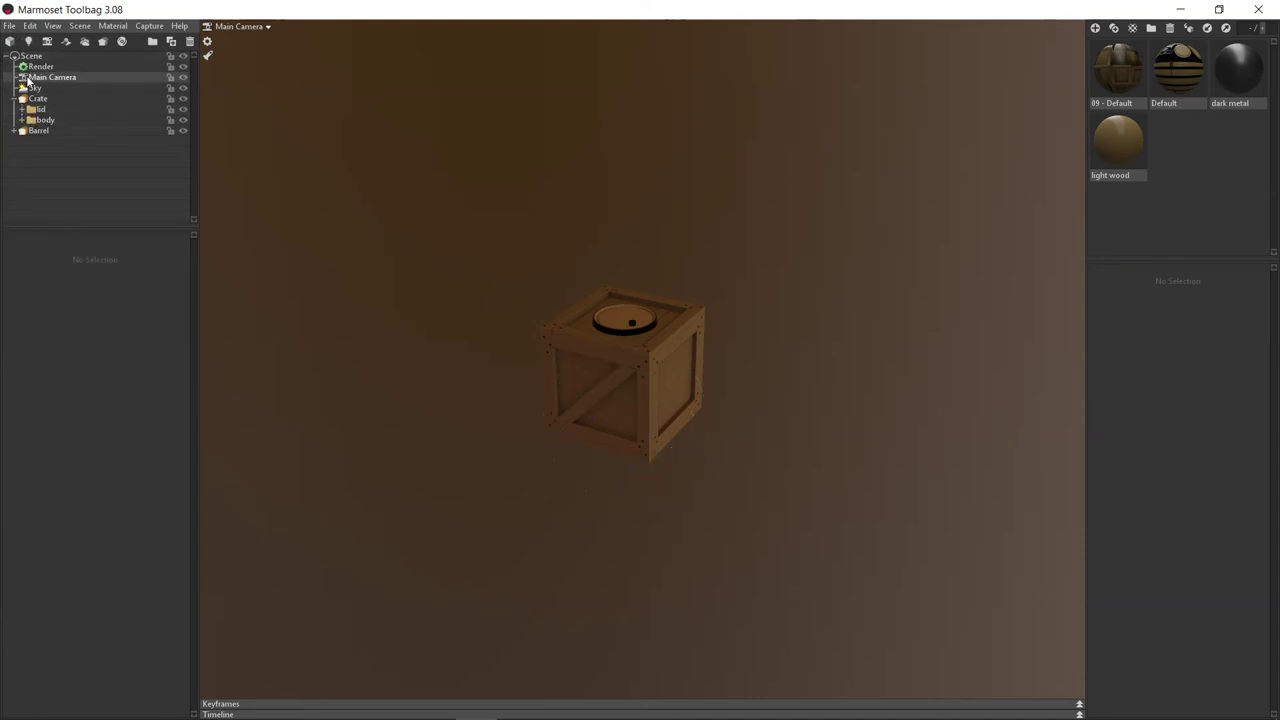
left_click(9, 26)
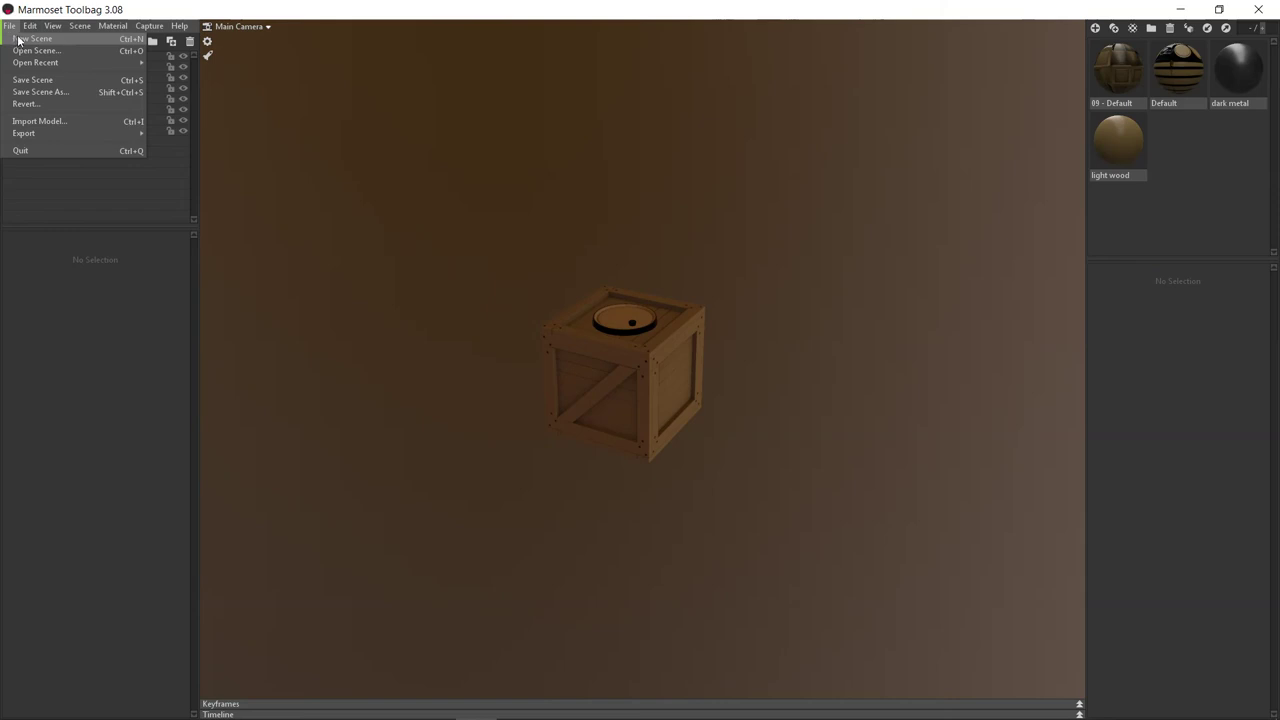
Step: Import Barrel_Lowpoly from _working/barrel_2019/exports and move it left of the crate
left_click(36, 121)
double_click(729, 228)
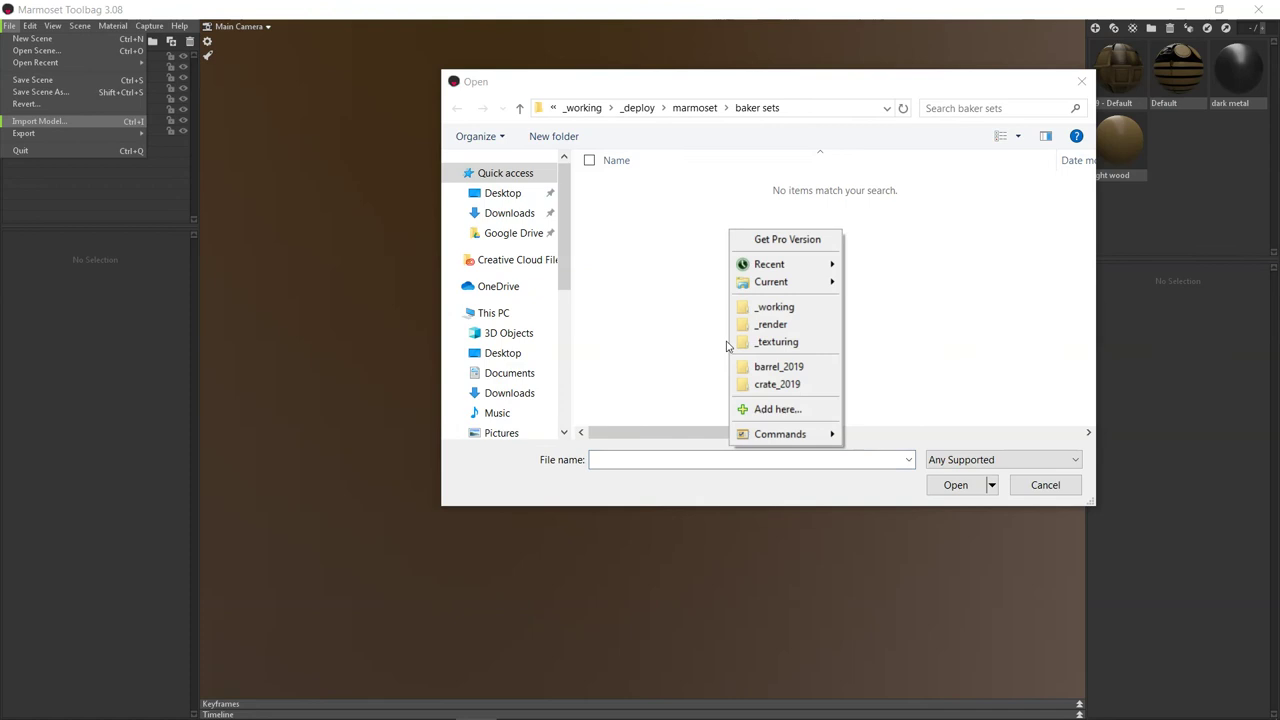
left_click(775, 307)
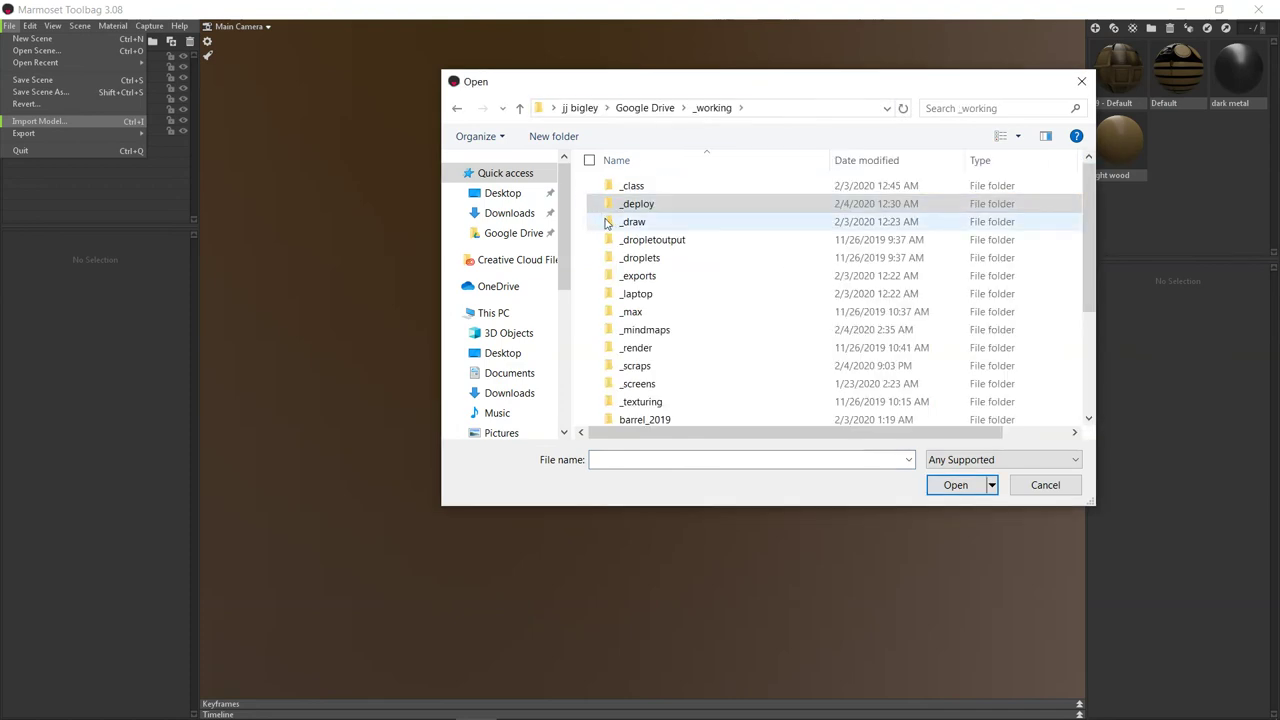
double_click(657, 418)
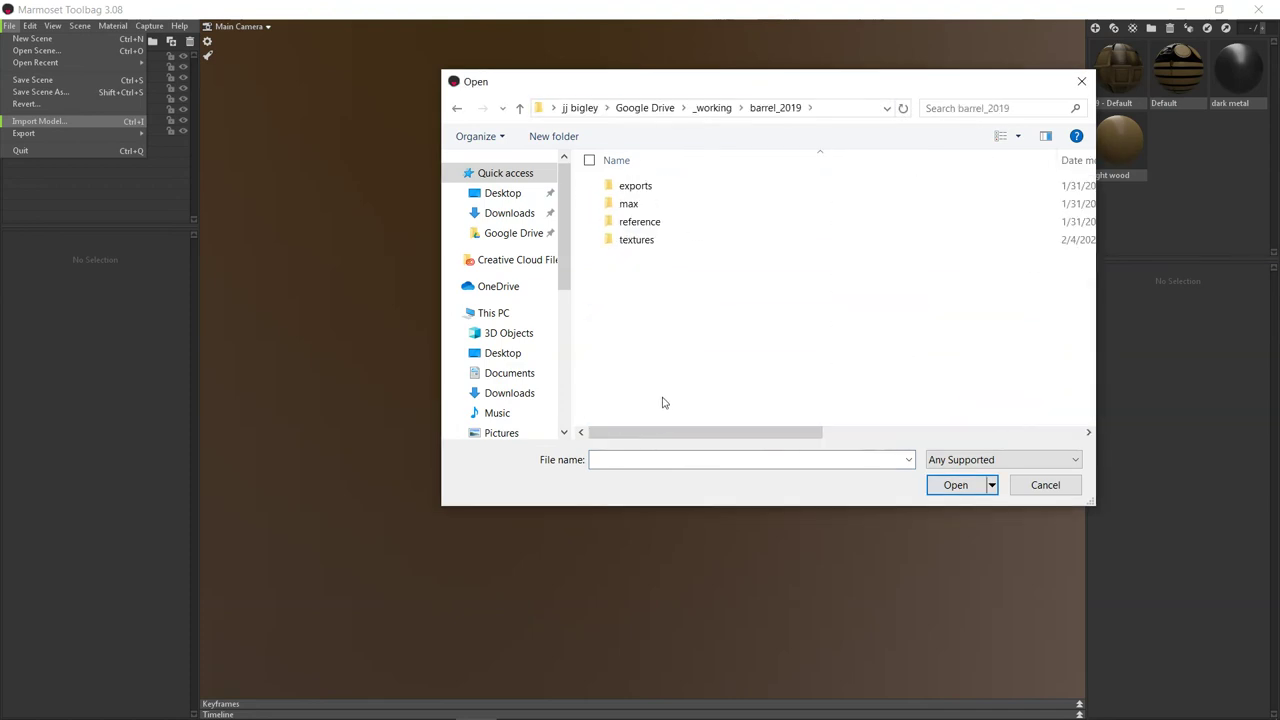
double_click(638, 185)
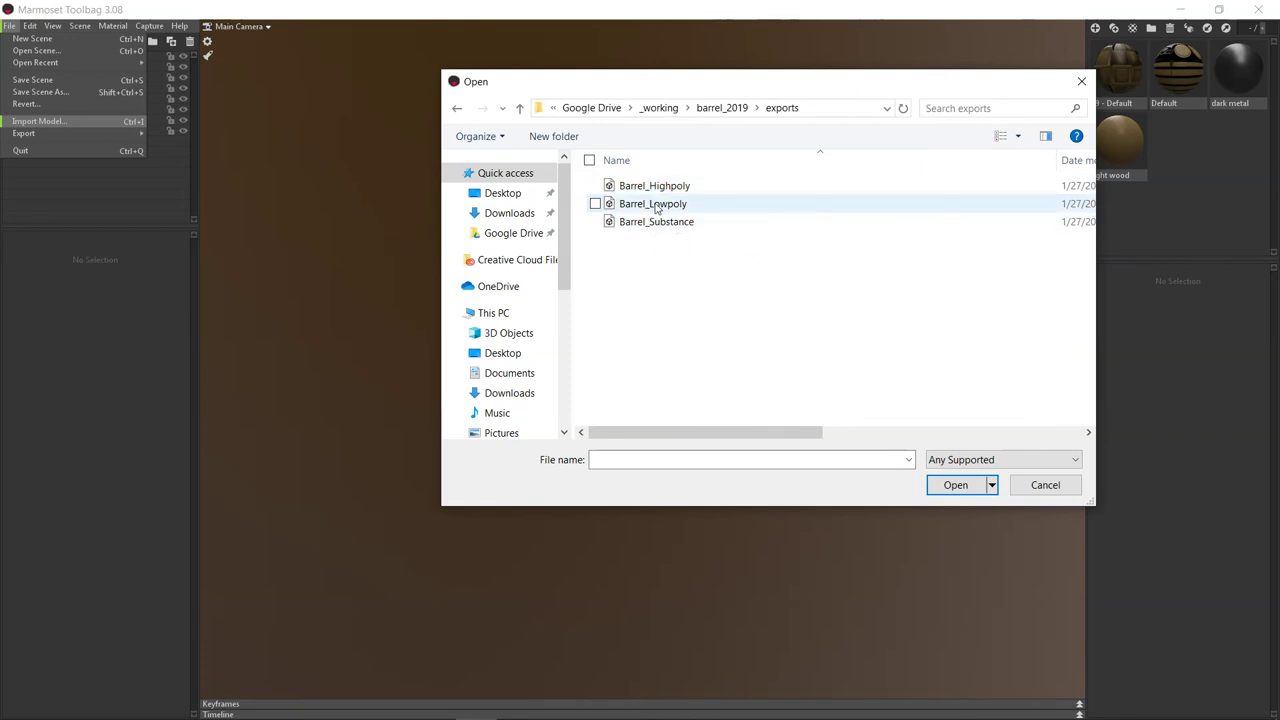
left_click(645, 204)
left_click(958, 484)
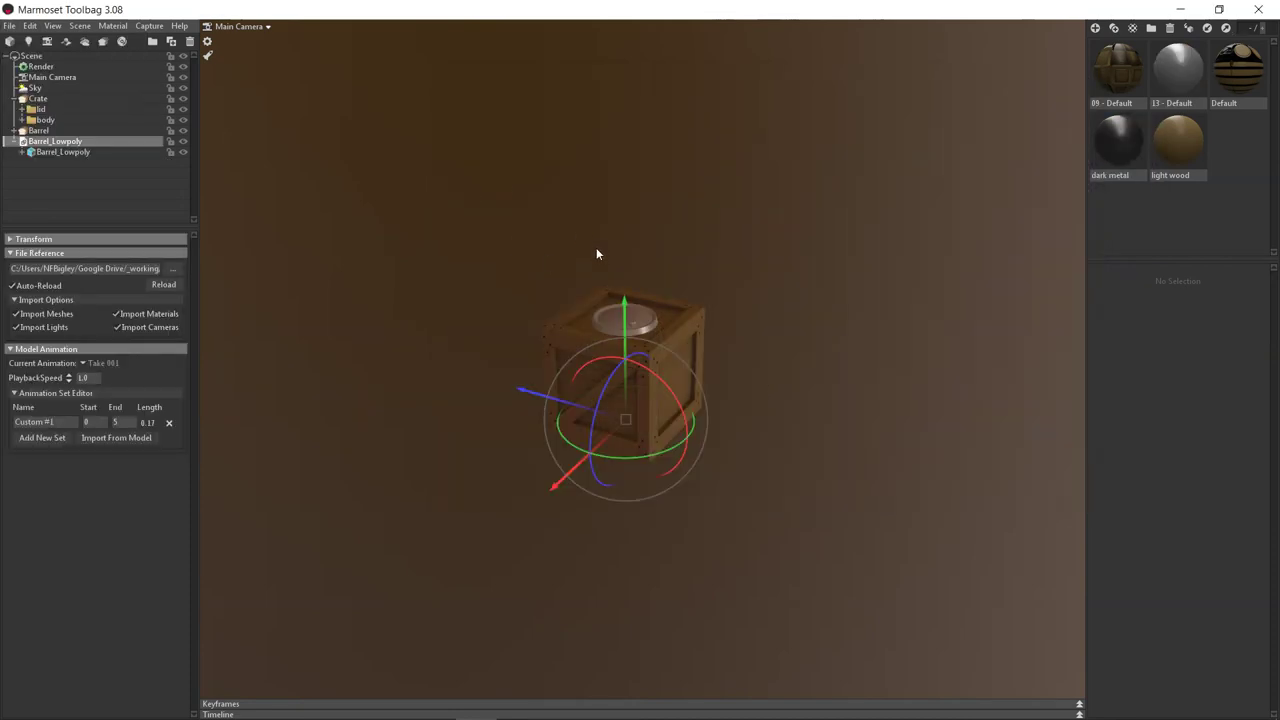
left_click_drag(531, 396, 342, 345)
Step: Import Crate_Lowpoly_Closed from crate_2019/exports and place it left of the first crate
left_click(9, 27)
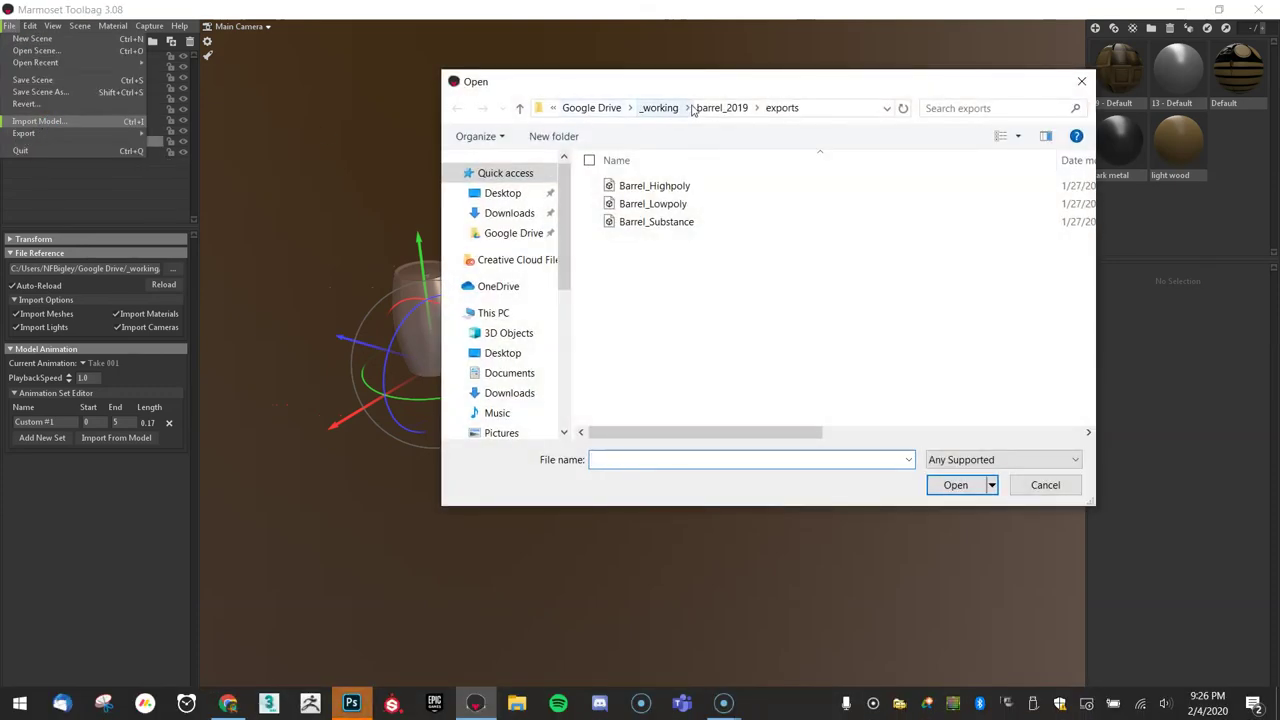
left_click(659, 107)
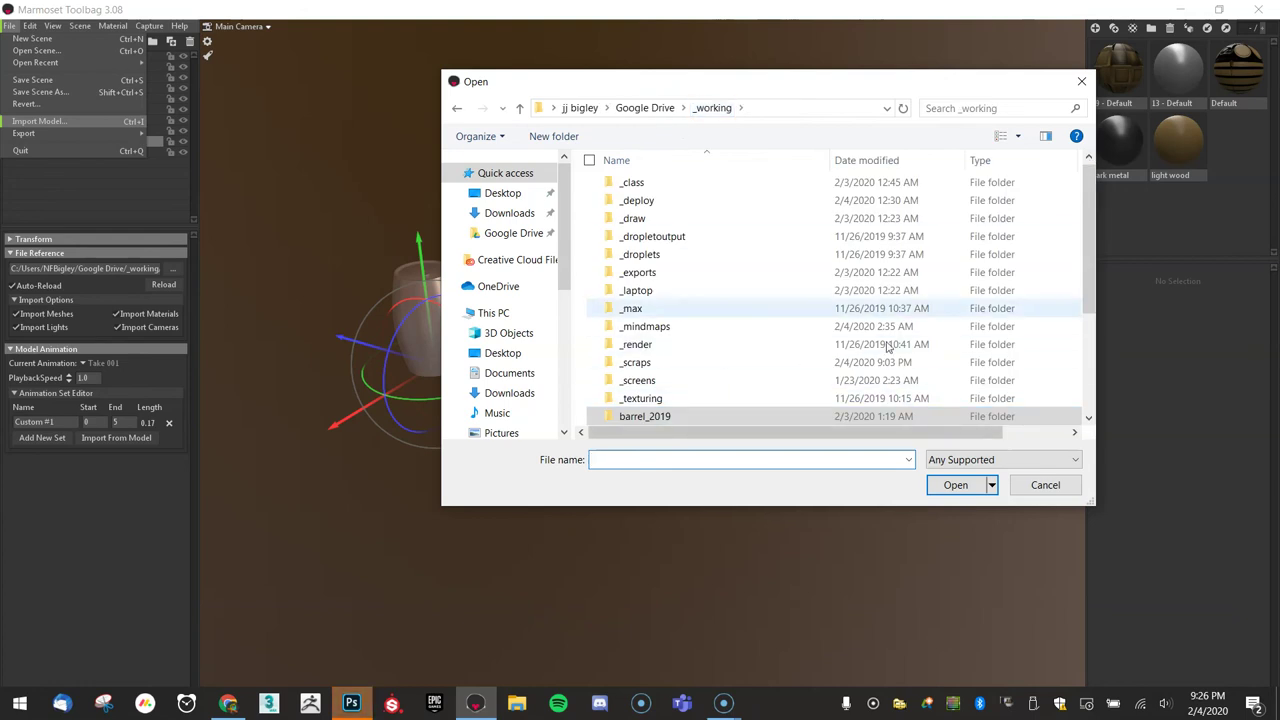
scroll(737, 389, "down", 3)
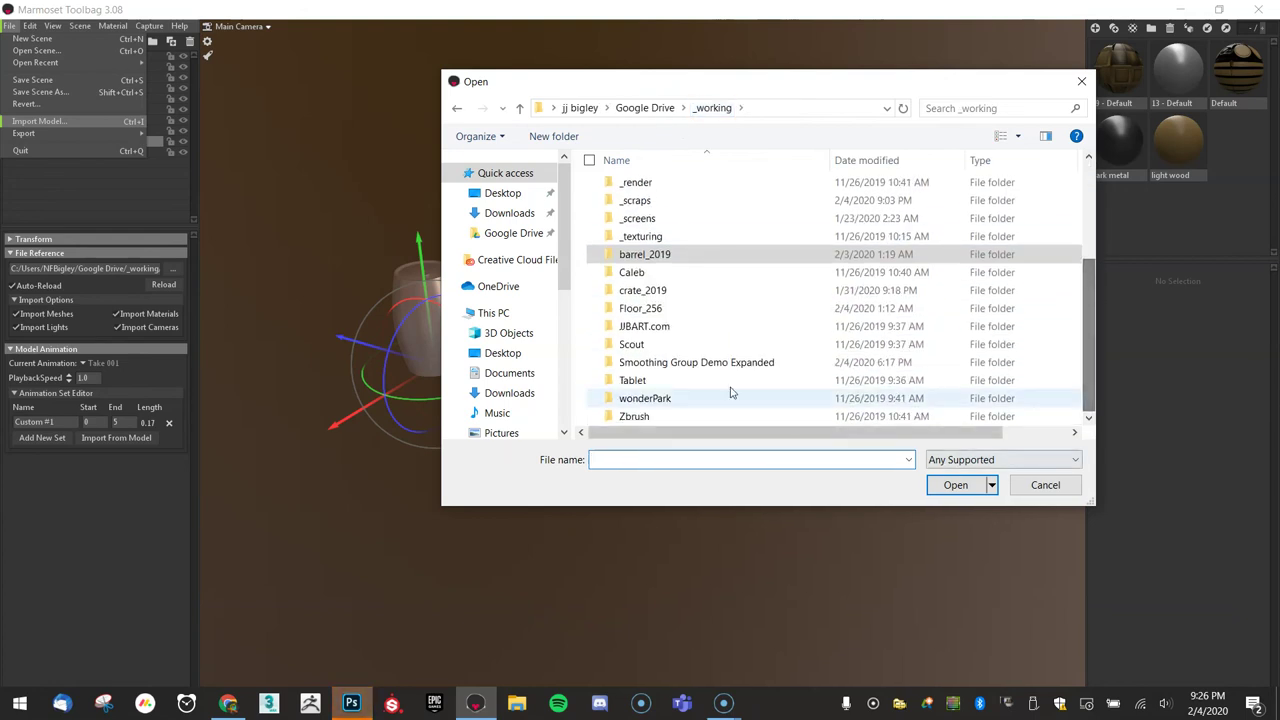
double_click(645, 293)
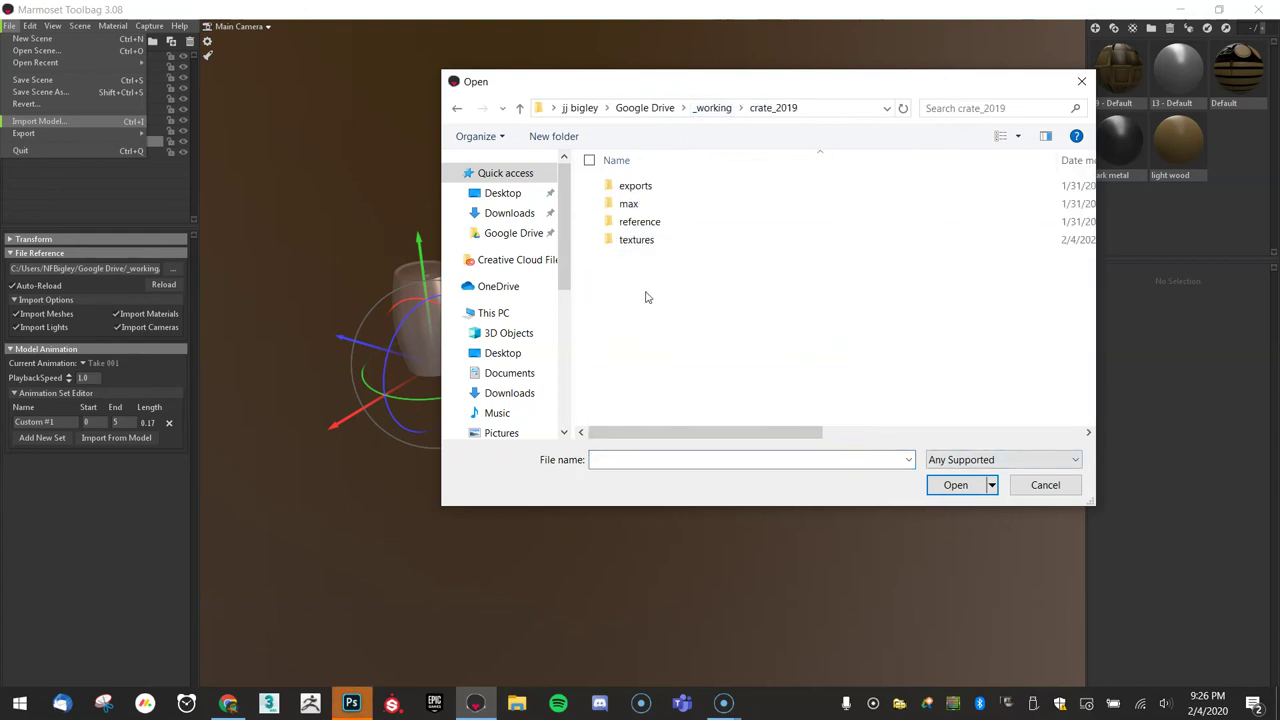
double_click(632, 190)
left_click(665, 242)
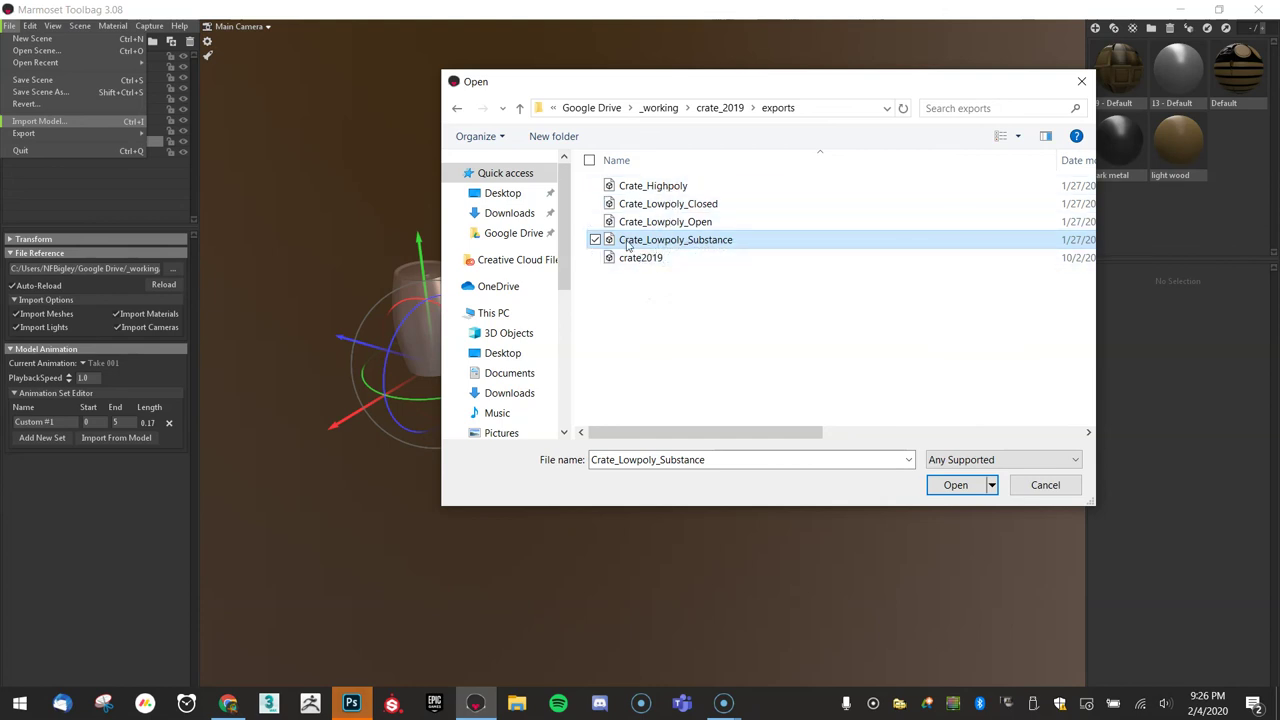
double_click(668, 203)
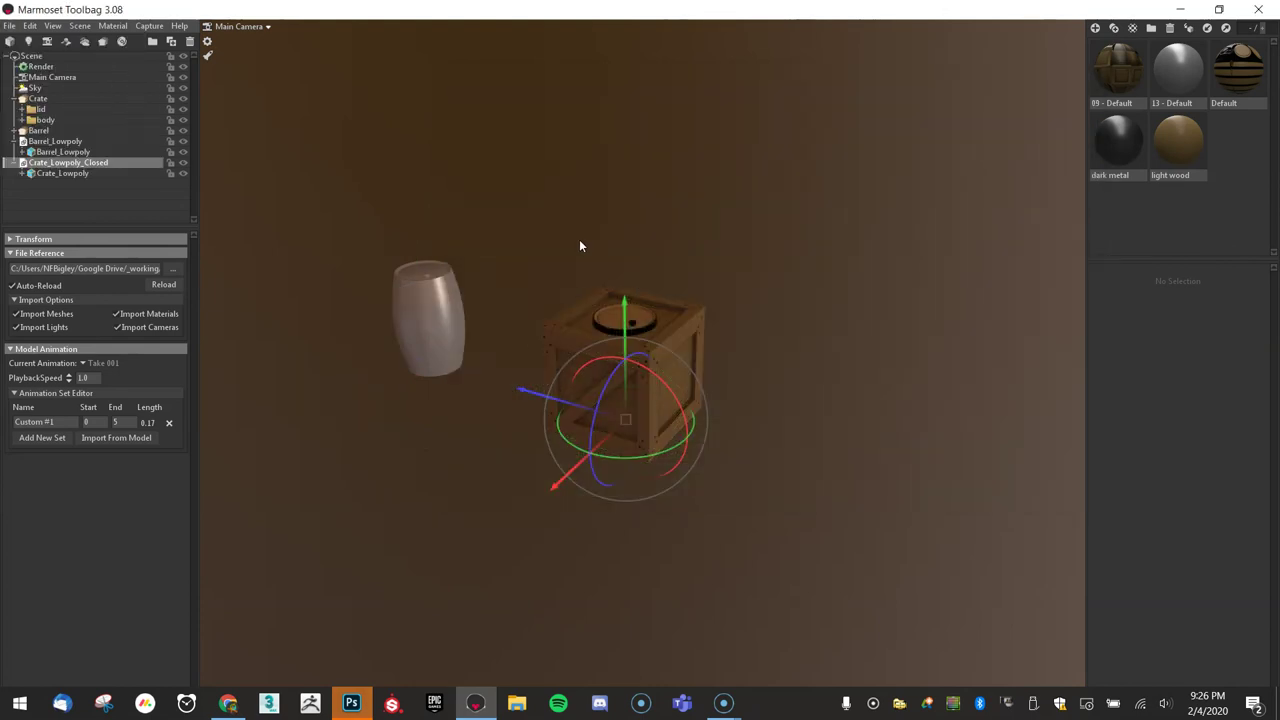
left_click_drag(534, 398, 226, 502)
left_click_drag(556, 316, 576, 294)
scroll(577, 300, "up", 5)
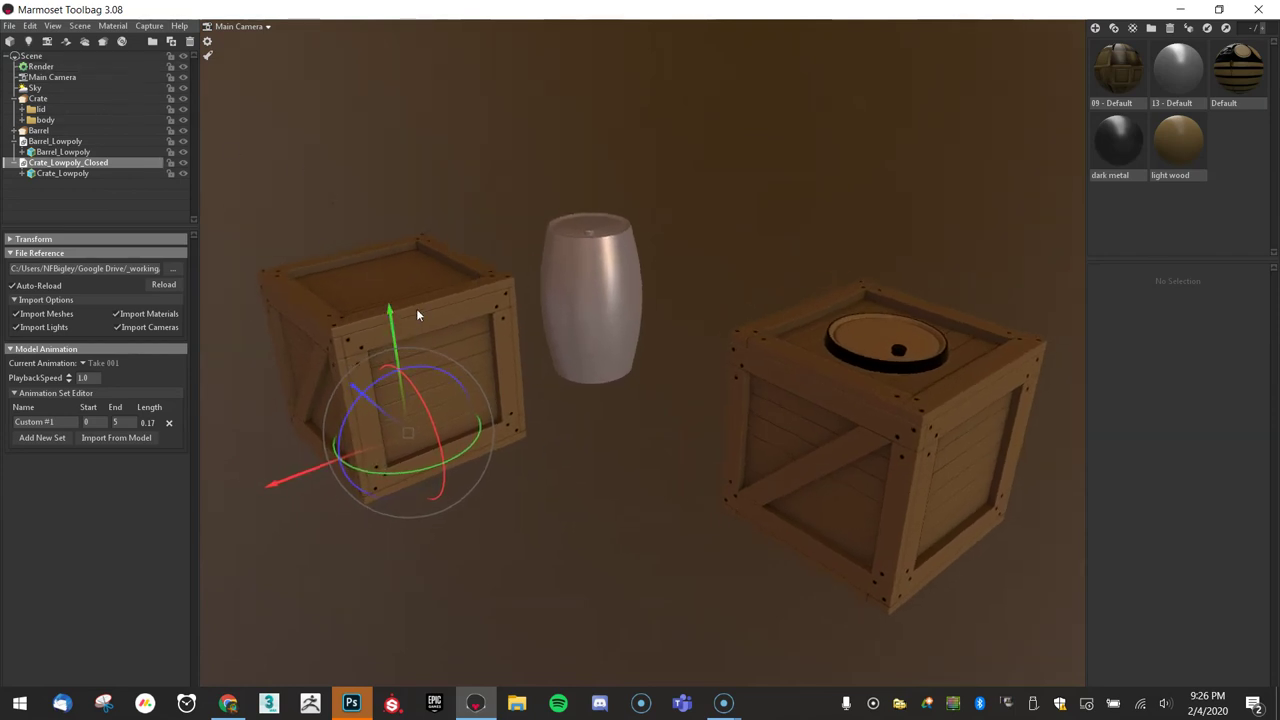
Step: Import Crate_Lowpoly_Open and move it beside the other models
left_click(9, 26)
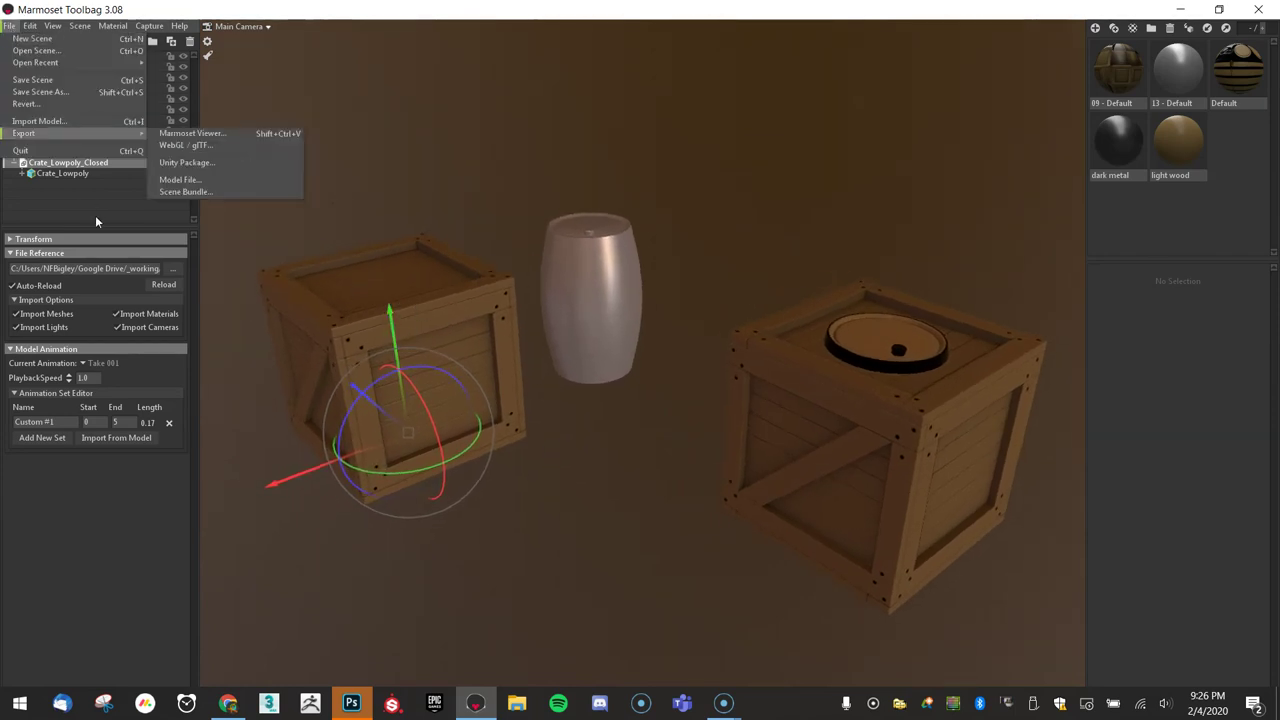
left_click(80, 120)
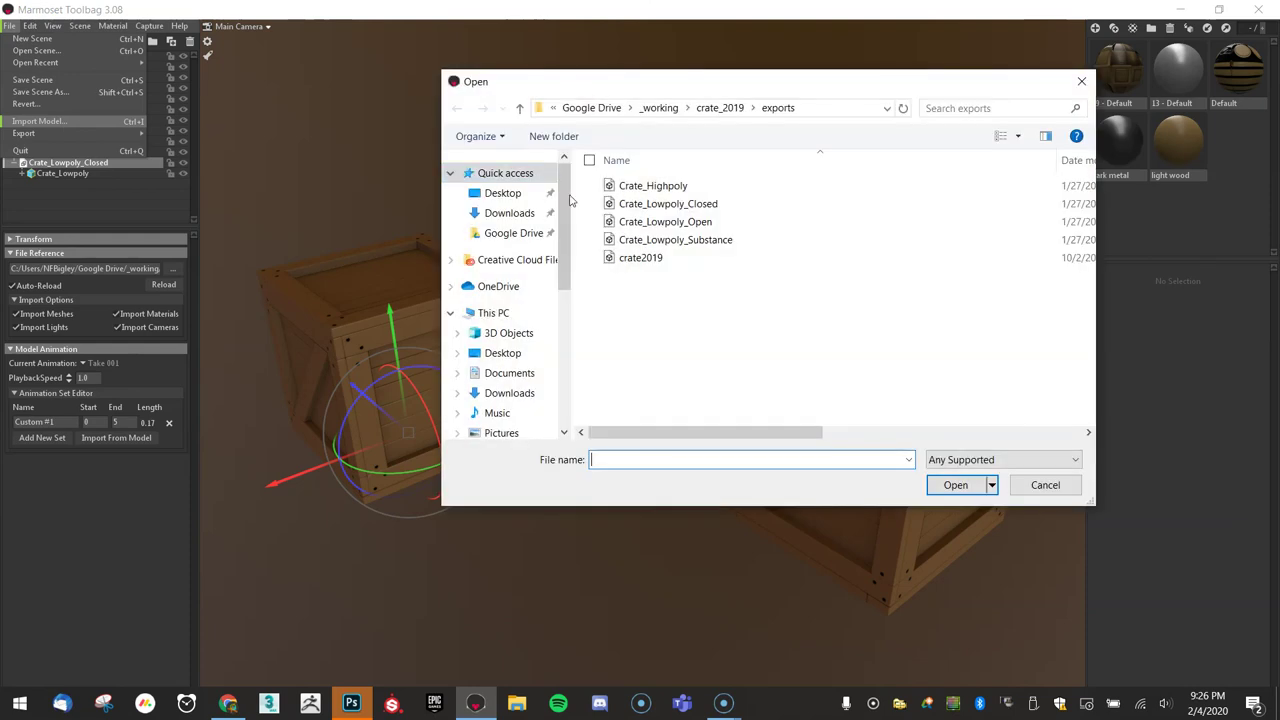
left_click(694, 205)
left_click(694, 222)
double_click(694, 222)
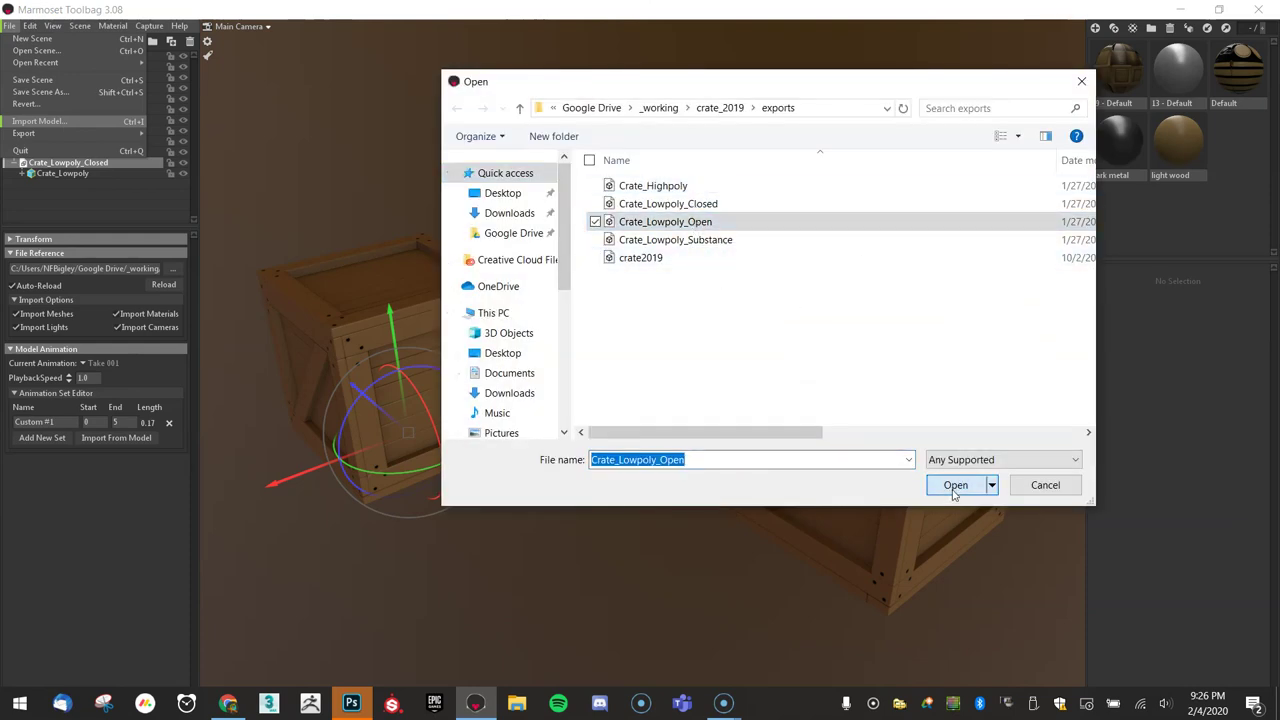
left_click_drag(790, 493, 577, 383)
left_click_drag(535, 430, 354, 490)
left_click_drag(425, 438, 700, 206)
Step: Apply the Default material to the barrel, then switch to Photoshop
left_click(1218, 78)
left_click_drag(1218, 78, 321, 245)
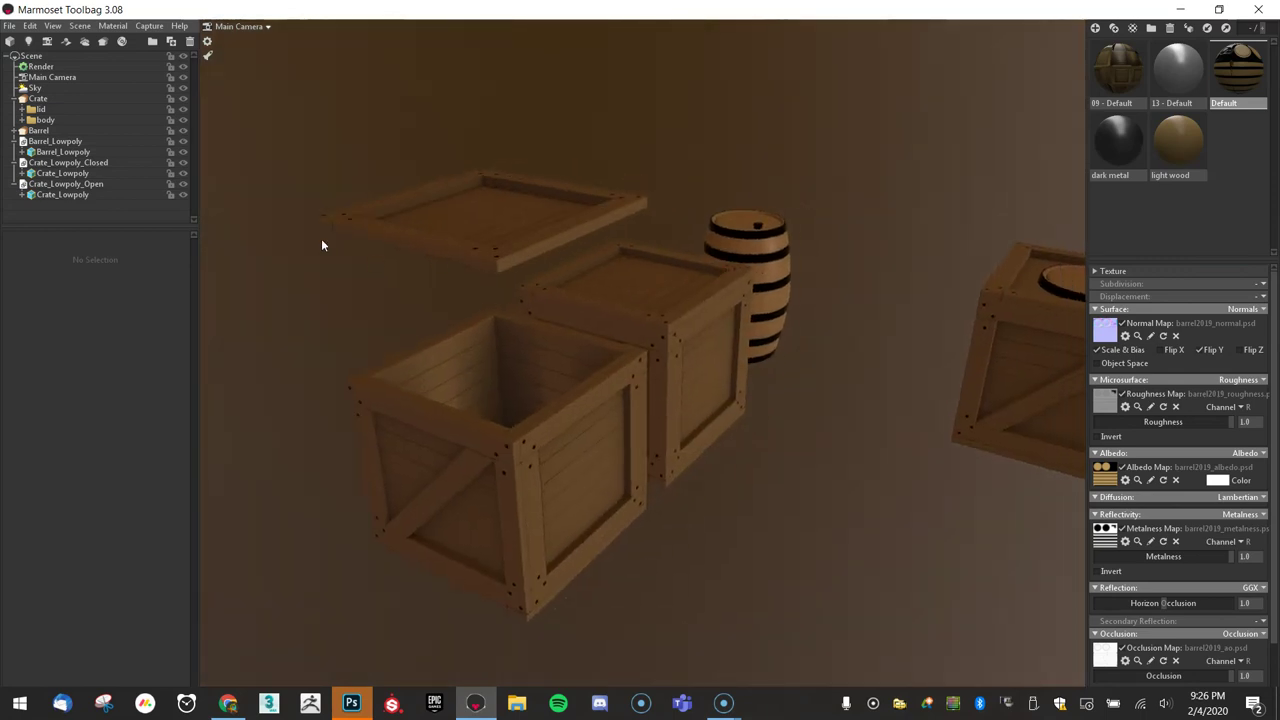
key("alt+Tab")
key("alt+Tab")
key("alt+shift+Tab")
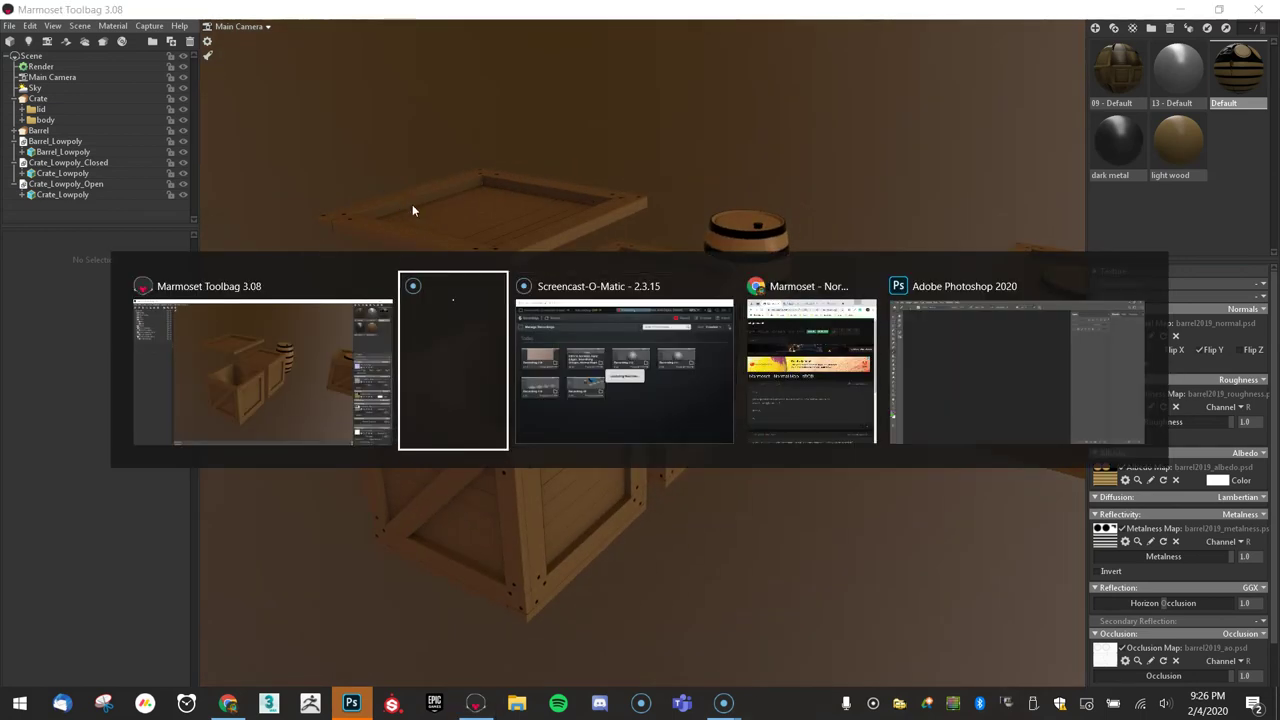
key("alt+Tab")
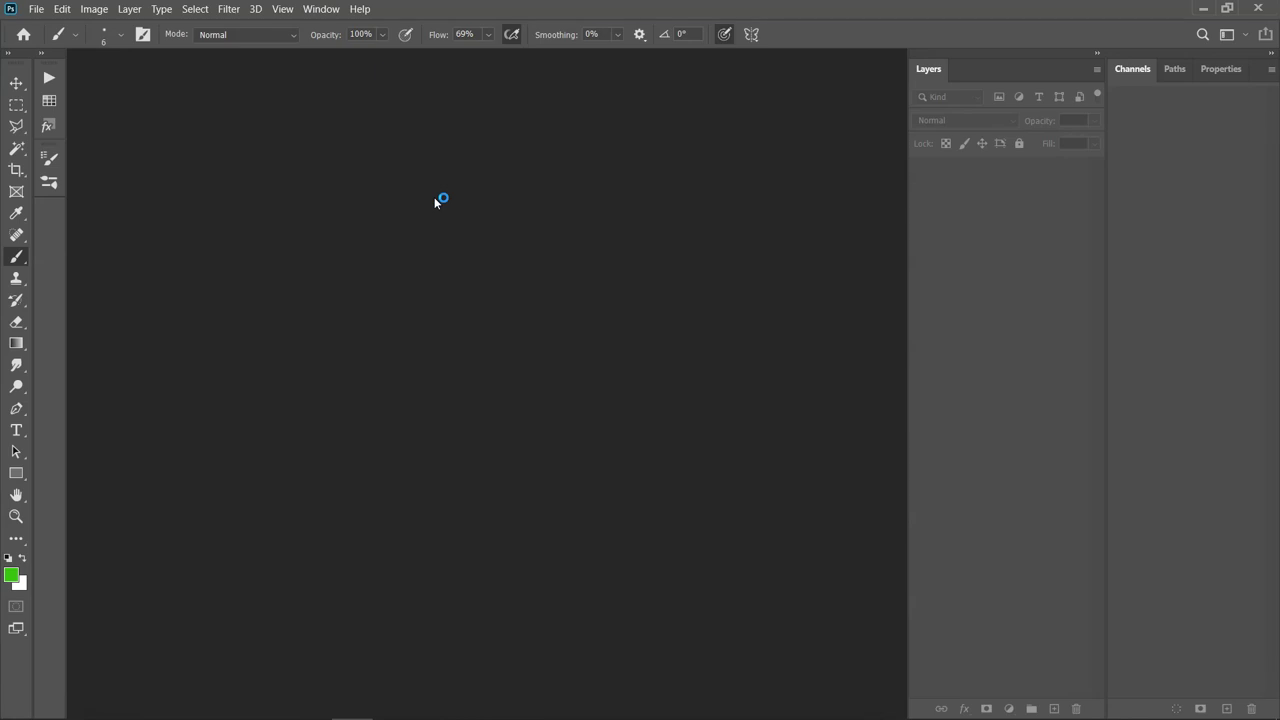
Step: Open barrel2019.psd from barrel_2019 > textures > marmoset in Photoshop
key("ctrl+o")
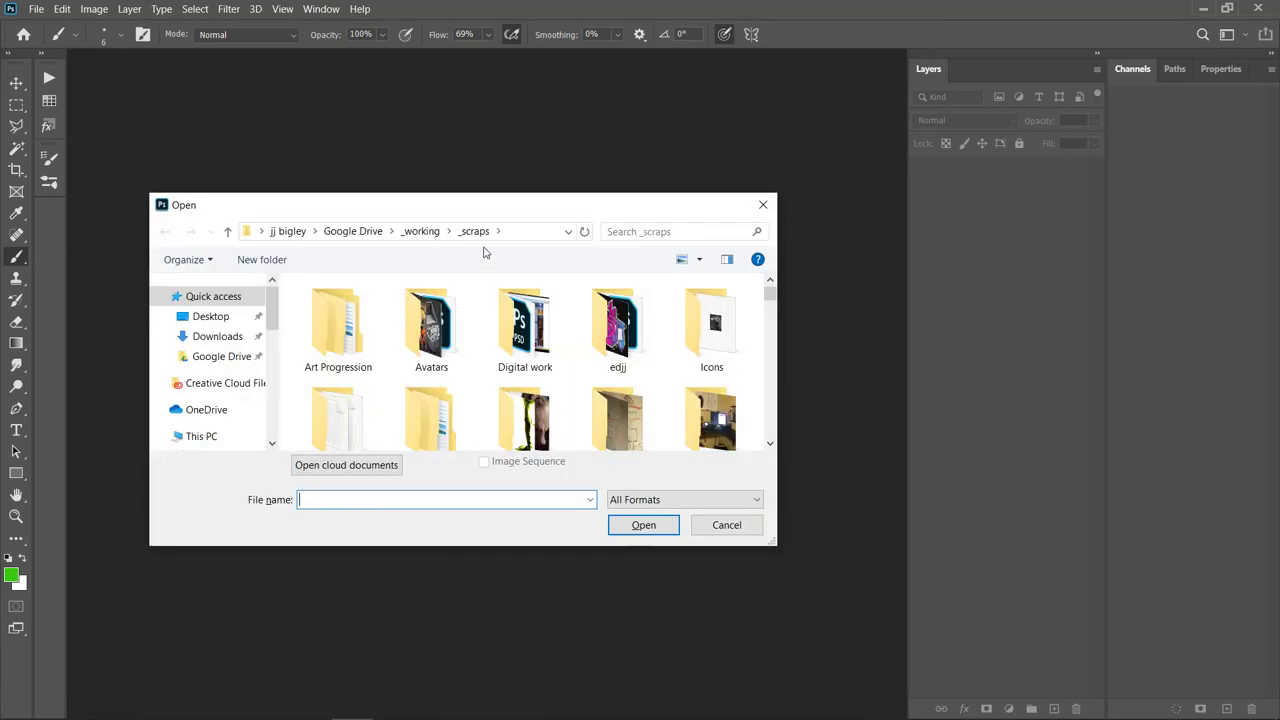
middle_click(461, 333)
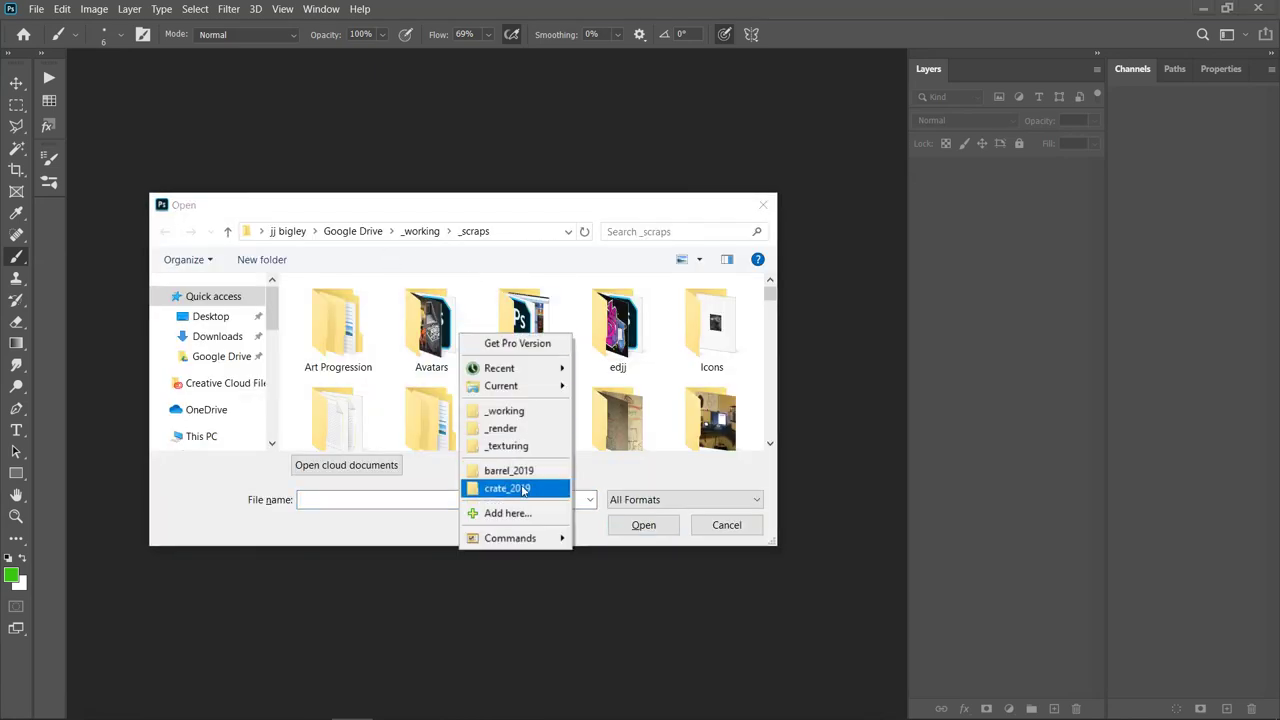
left_click(495, 469)
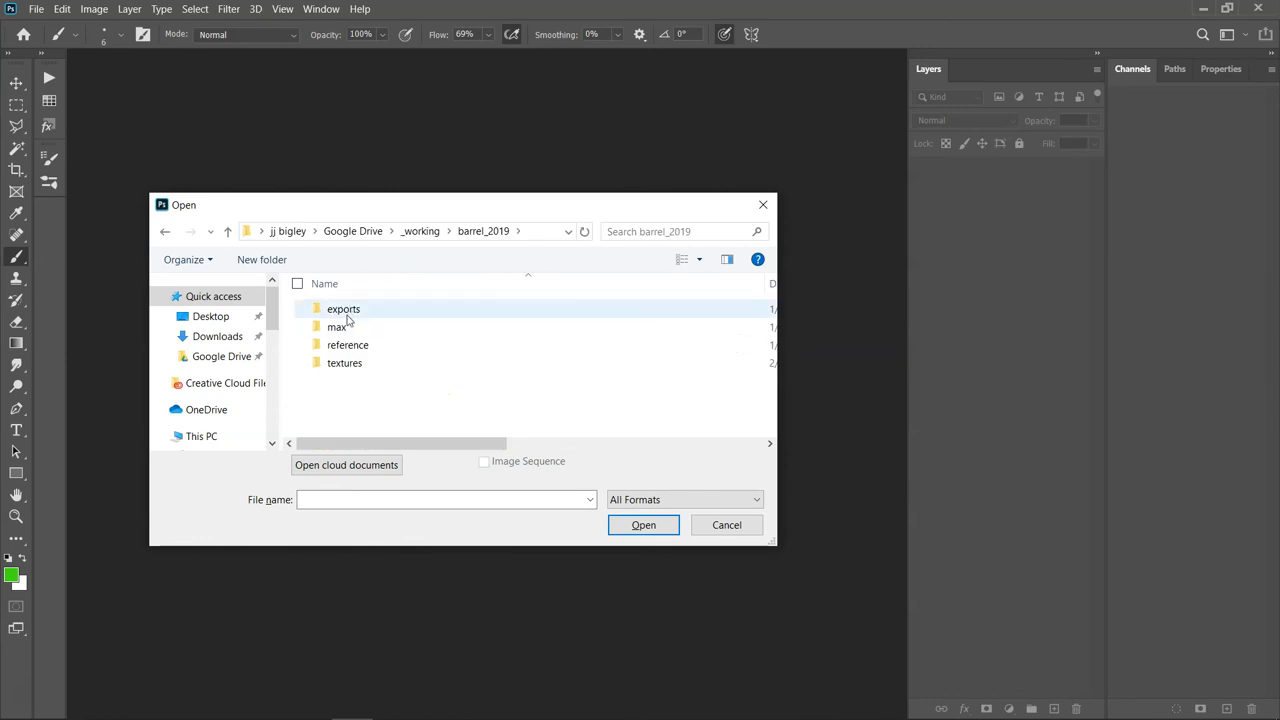
double_click(349, 365)
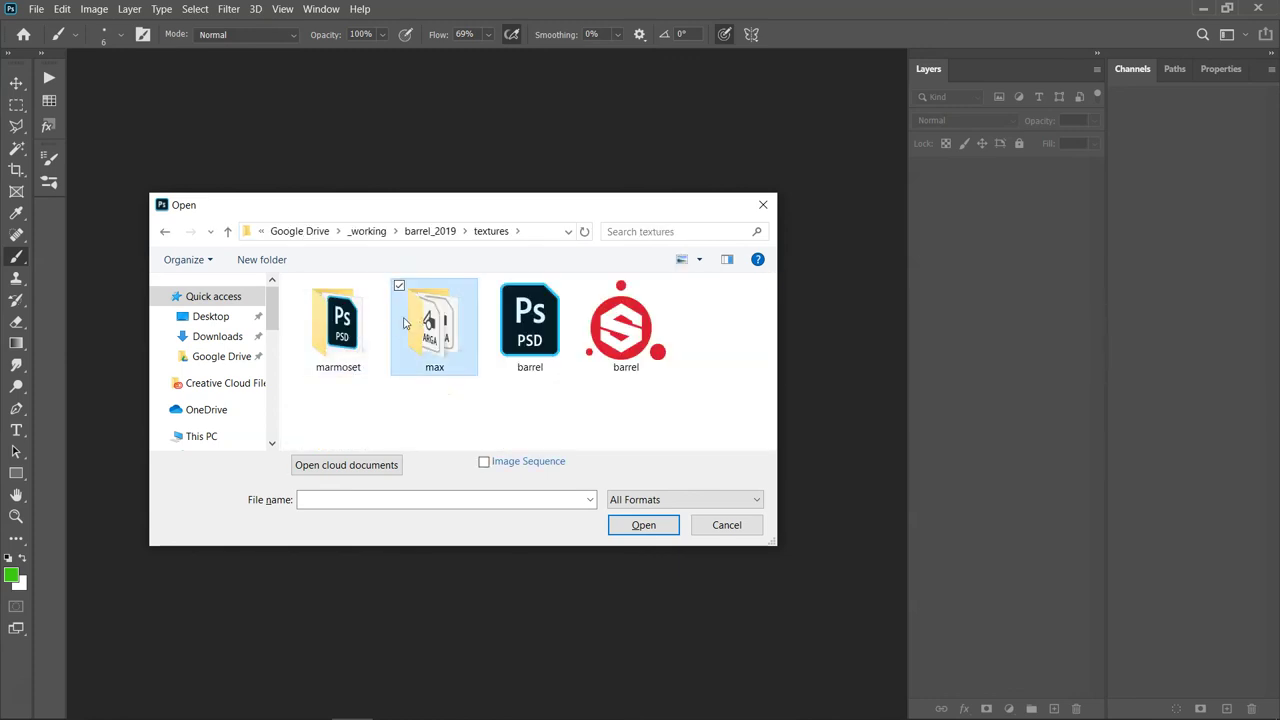
double_click(340, 320)
double_click(329, 318)
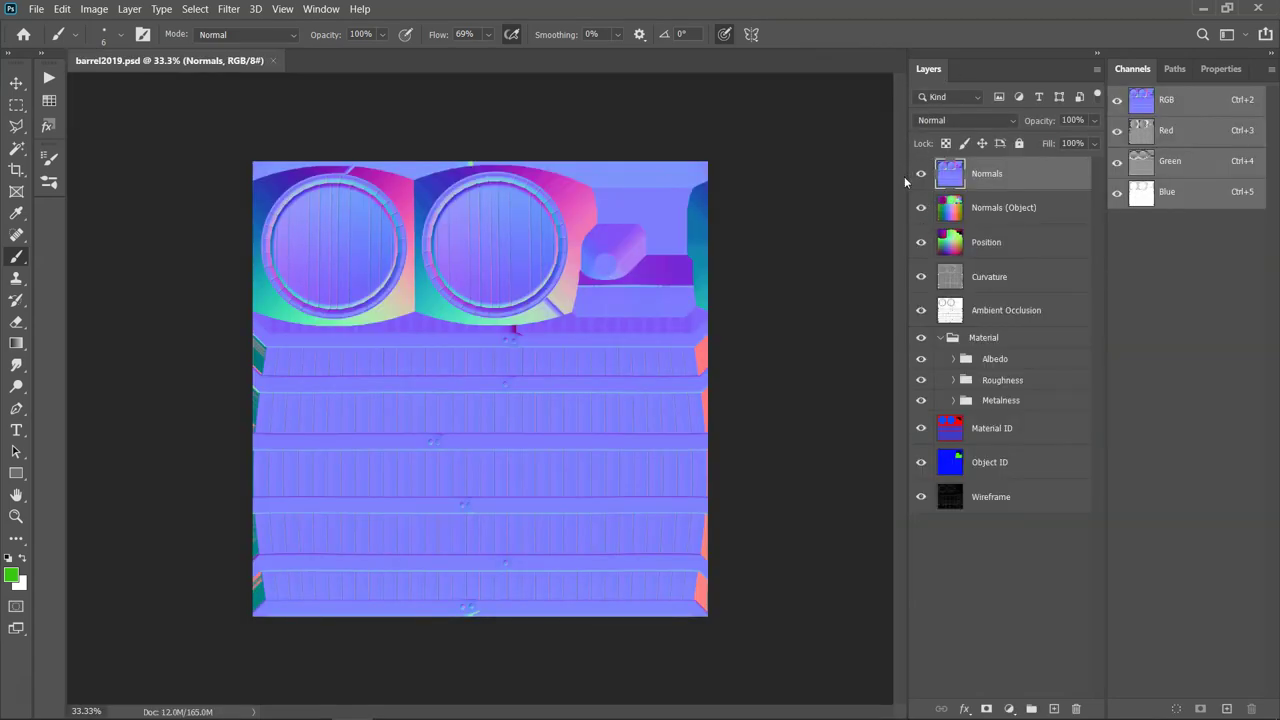
Step: Zoom to 50% and hide the Normals, Normals (Object), Position and Curvature layers
key("ctrl+plus")
left_click(921, 174)
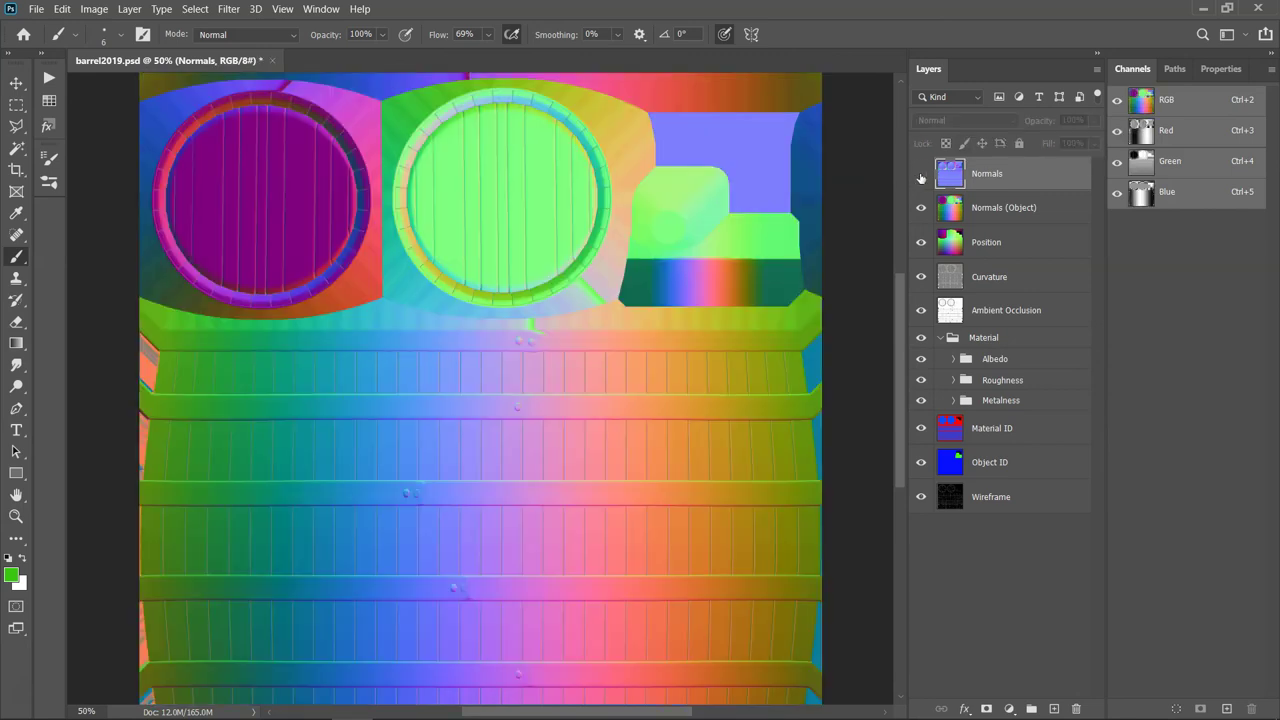
left_click(921, 208)
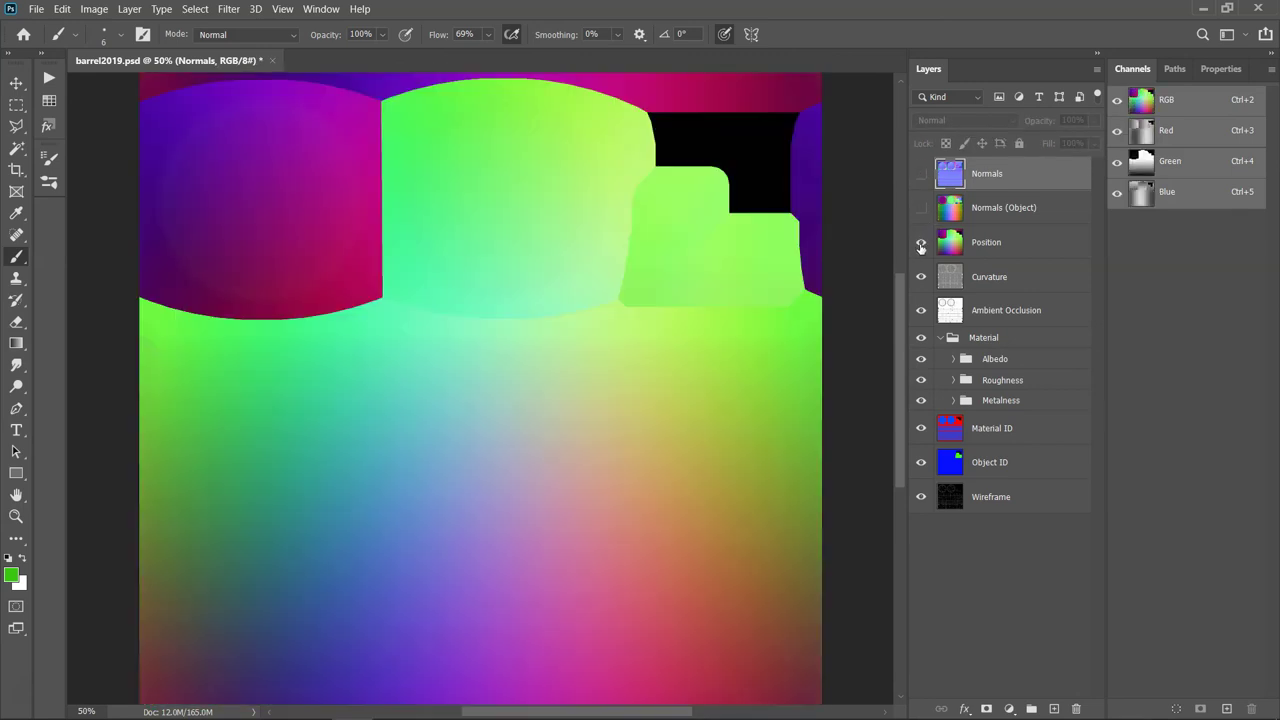
left_click(921, 244)
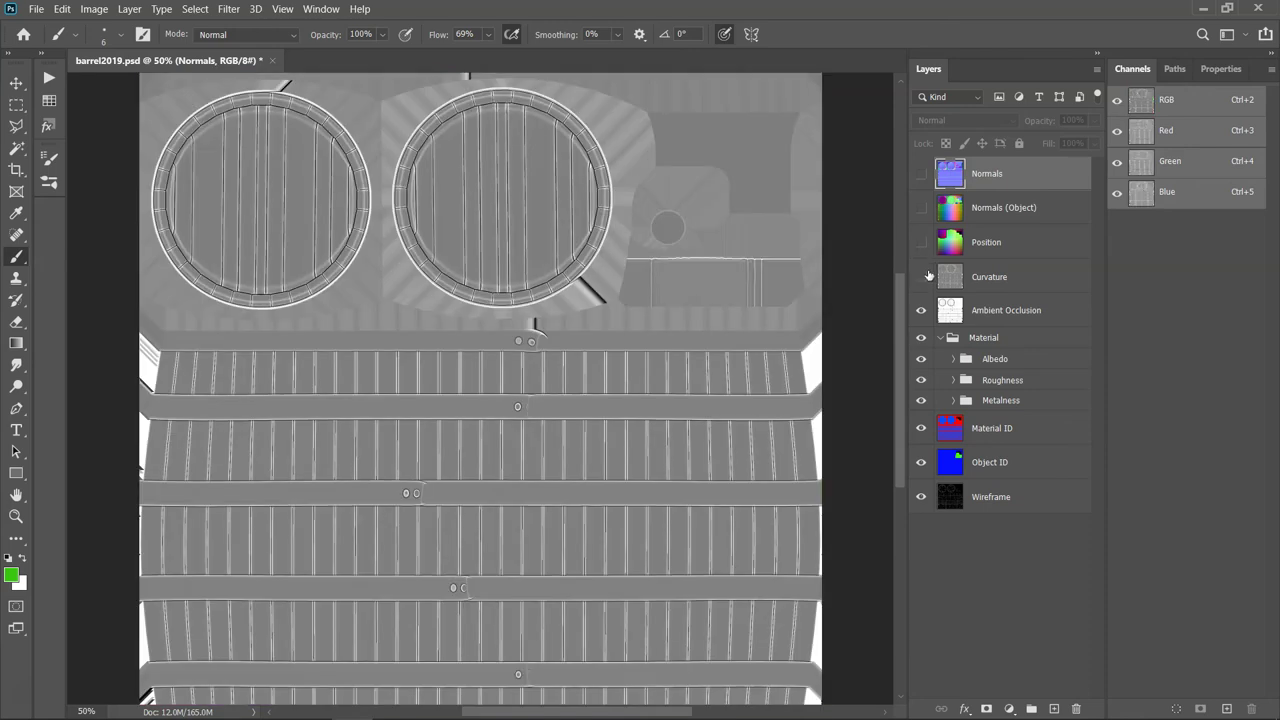
left_click(921, 277)
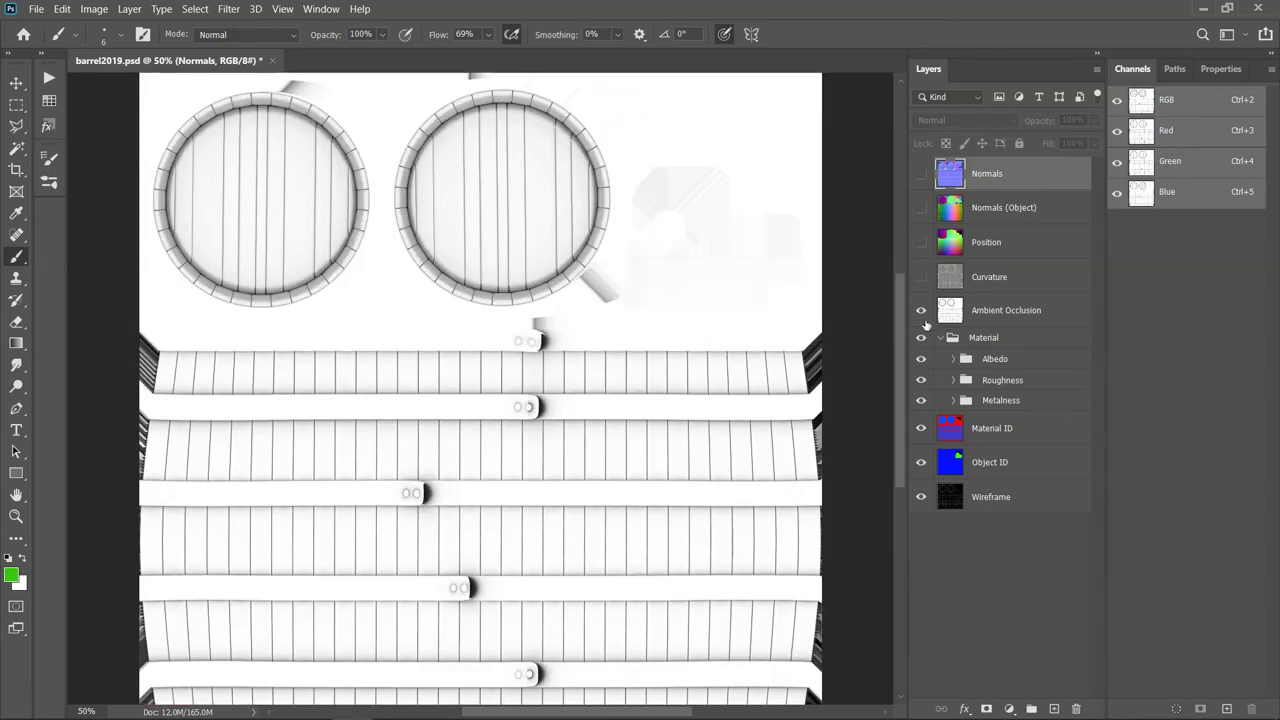
Step: Zoom in close on the barrel strap detail
left_click(378, 444, "ctrl")
left_click(690, 360, "ctrl")
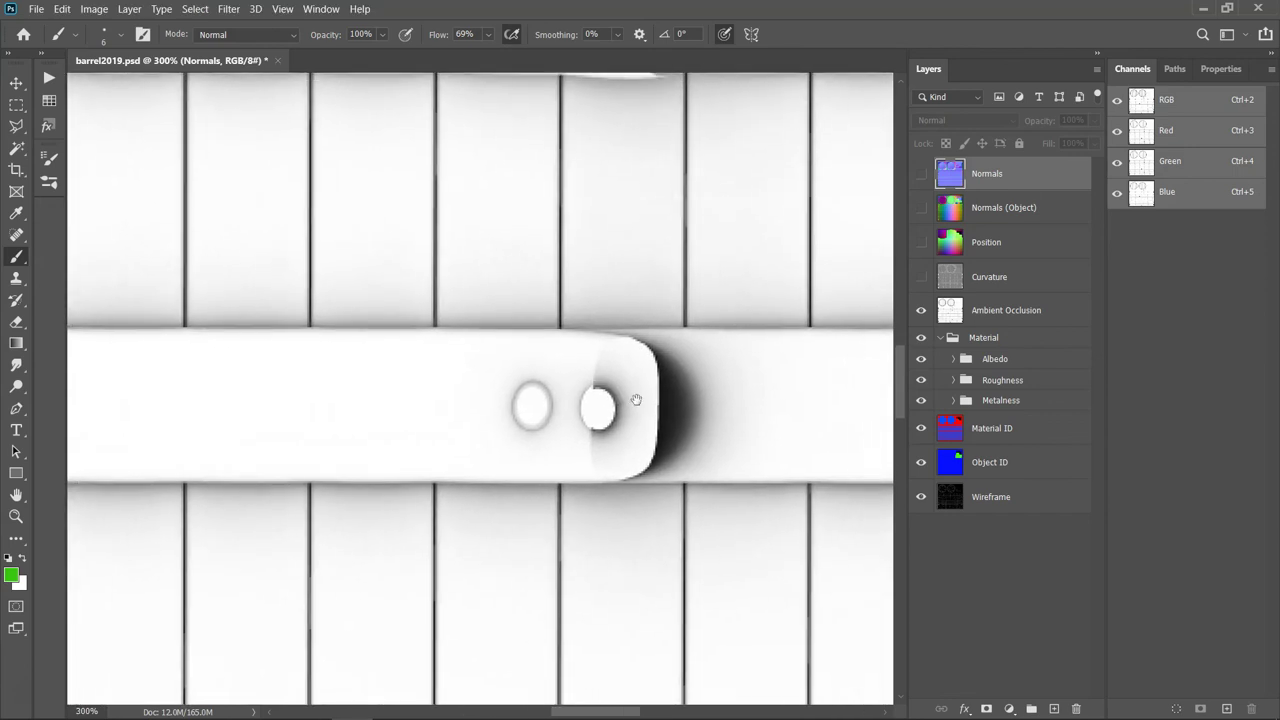
scroll(638, 430, "down", 2)
scroll(620, 200, "down", 2)
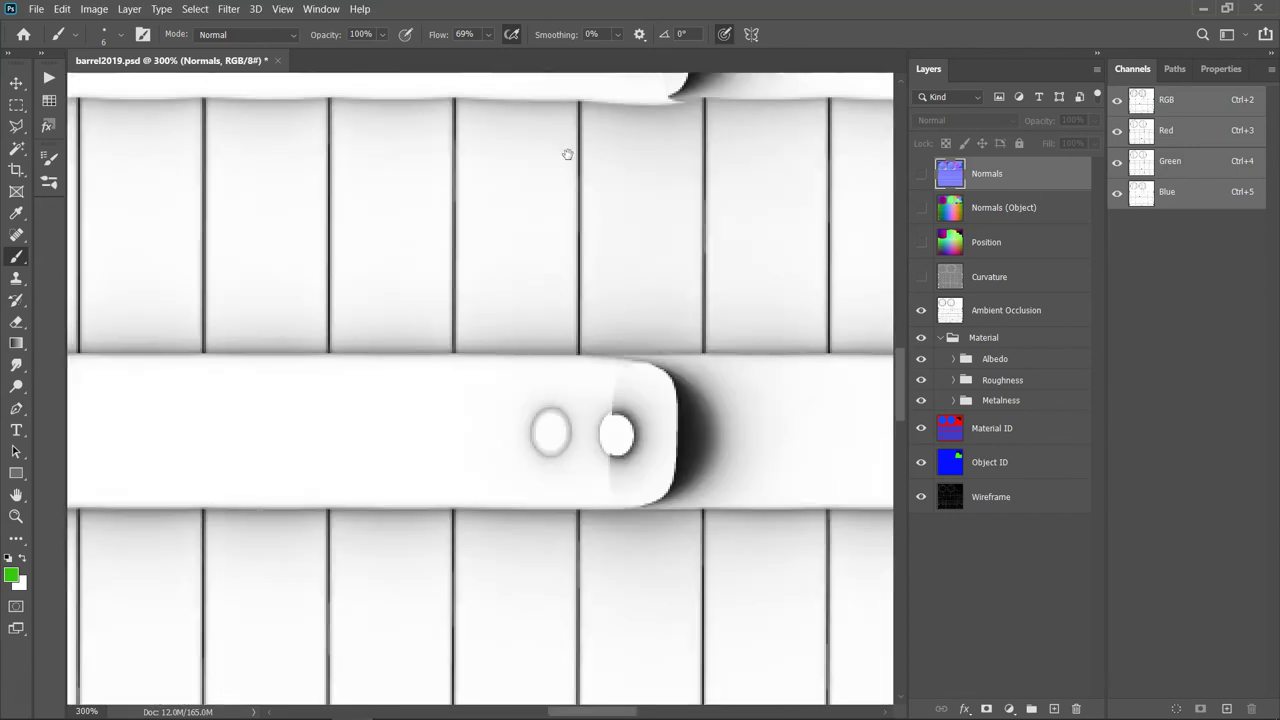
scroll(567, 154, "down", 2)
scroll(463, 283, "right", 4)
scroll(491, 297, "left", 3)
scroll(536, 244, "down", 2)
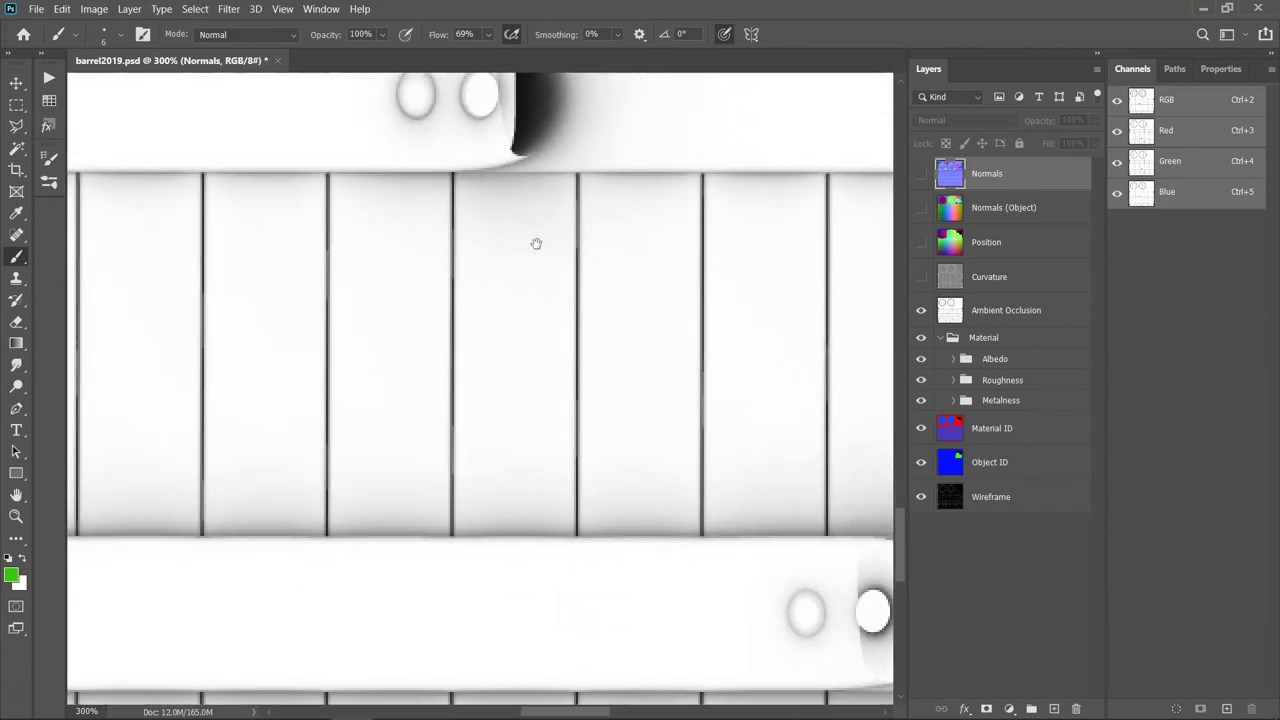
scroll(660, 266, "down", 1, "alt")
scroll(689, 329, "up", 1)
scroll(689, 329, "right", 1)
Step: Compare the strap's Normals and Ambient Occlusion bakes, then show the Material group's albedo
left_click(921, 173)
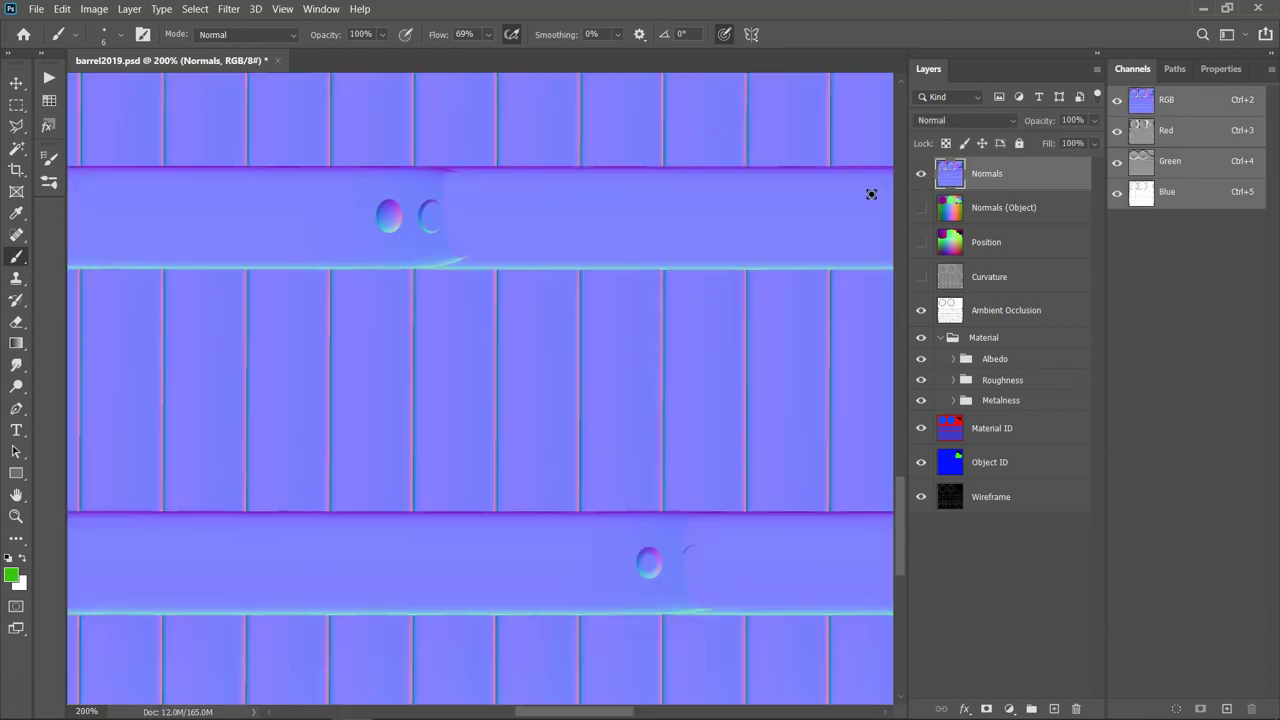
scroll(500, 270, "up", 1)
scroll(466, 234, "up", 2, "alt")
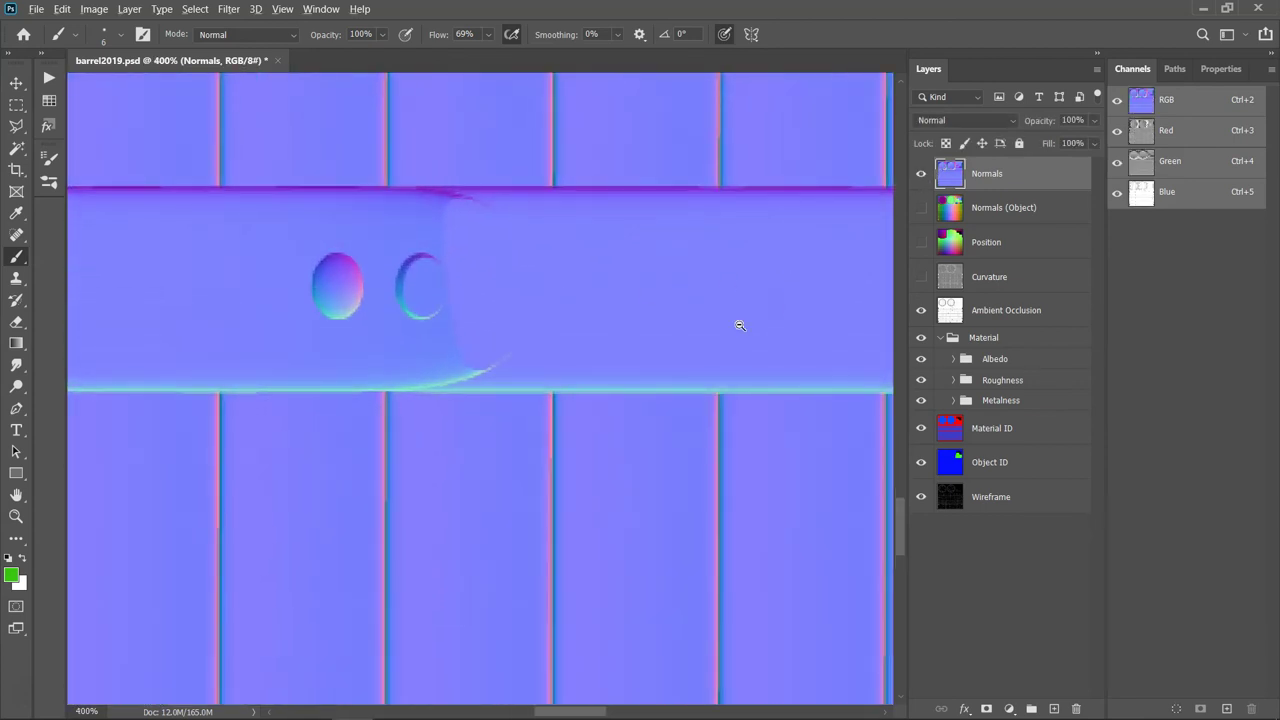
scroll(740, 325, "down", 2, "alt")
left_click(921, 173)
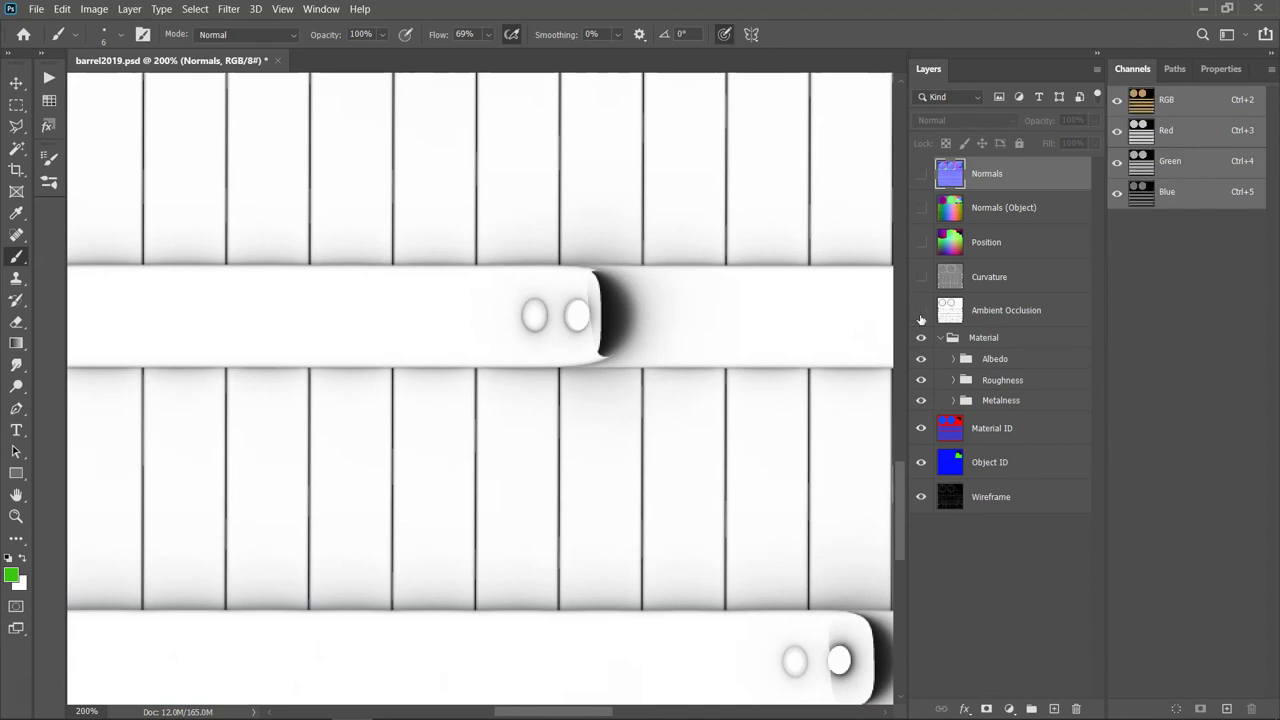
left_click_drag(921, 316, 922, 340)
left_click(922, 338)
scroll(800, 357, "down", 4, "alt")
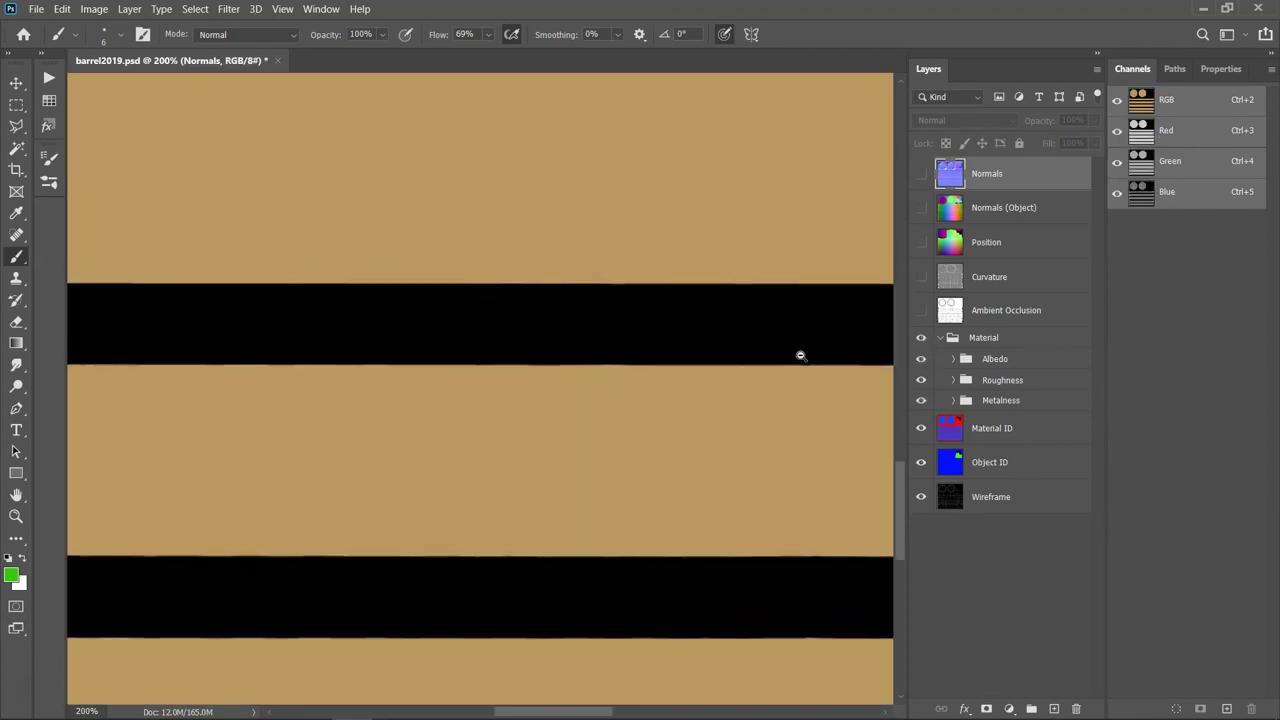
scroll(531, 324, "up", 1, "alt")
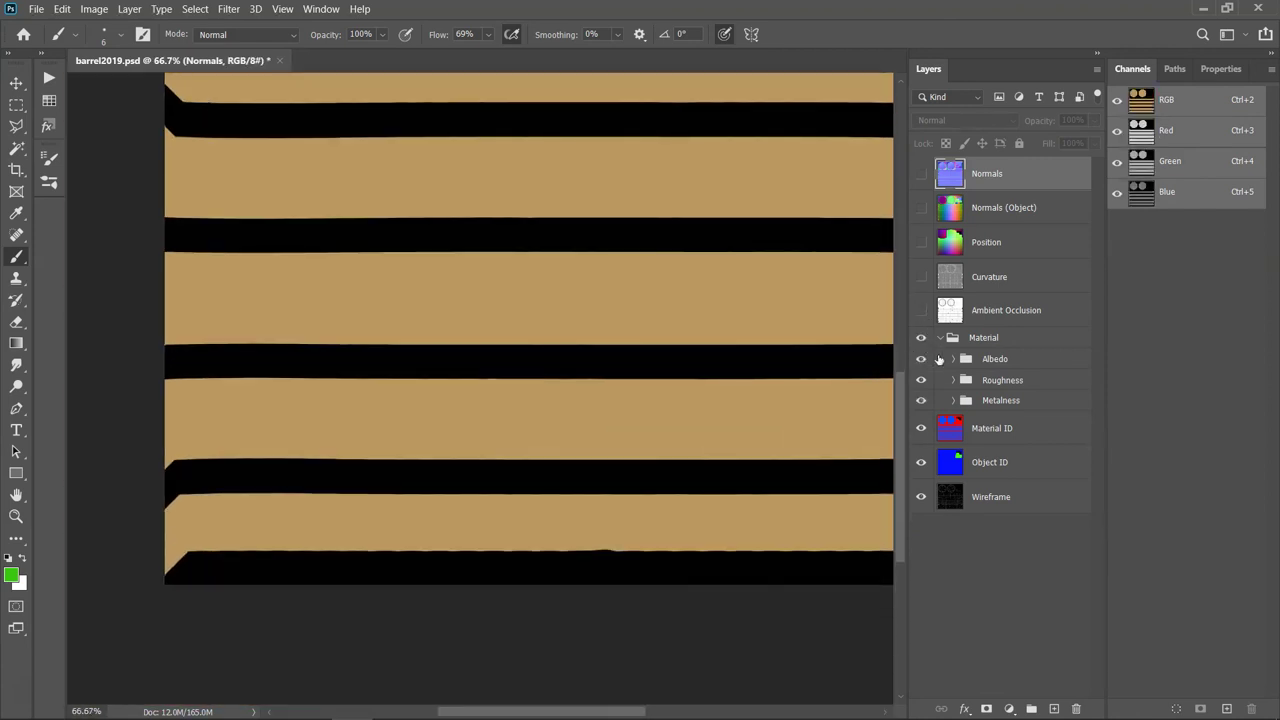
left_click(954, 359)
Step: View the albedo's dark metal layer on its own
left_click(921, 360)
left_click(921, 360)
left_click(921, 387, "alt")
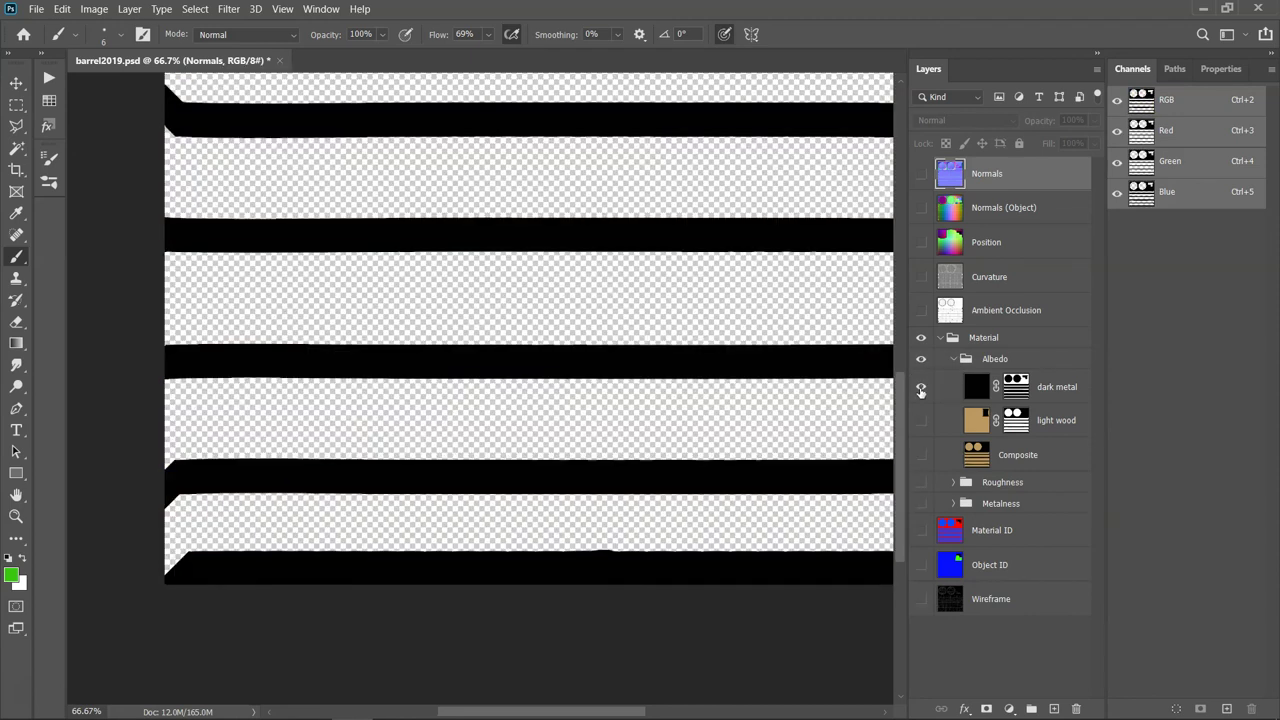
scroll(677, 414, "up", 4)
scroll(634, 354, "down", 1, "alt")
left_click_drag(634, 354, 738, 330)
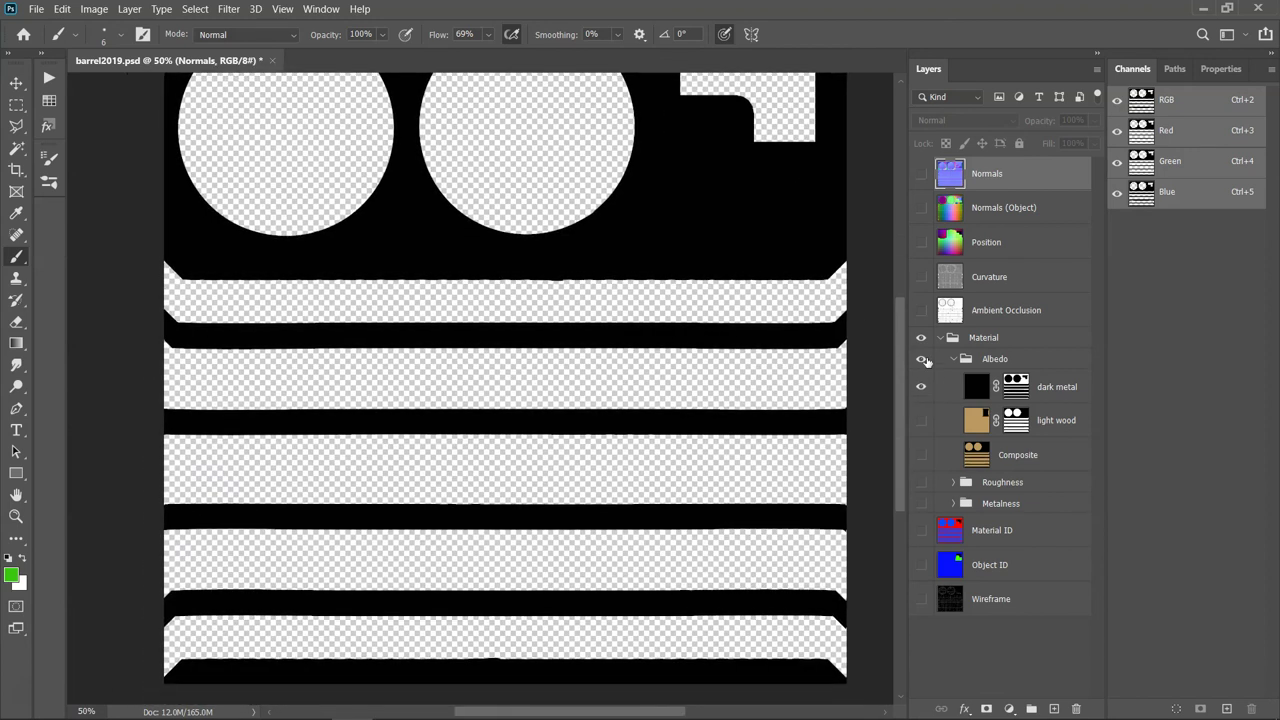
Step: Swap the dark metal layer for the light wood layer and show the albedo Composite
left_click(921, 360)
left_click(921, 360)
left_click(921, 386)
left_click(921, 421)
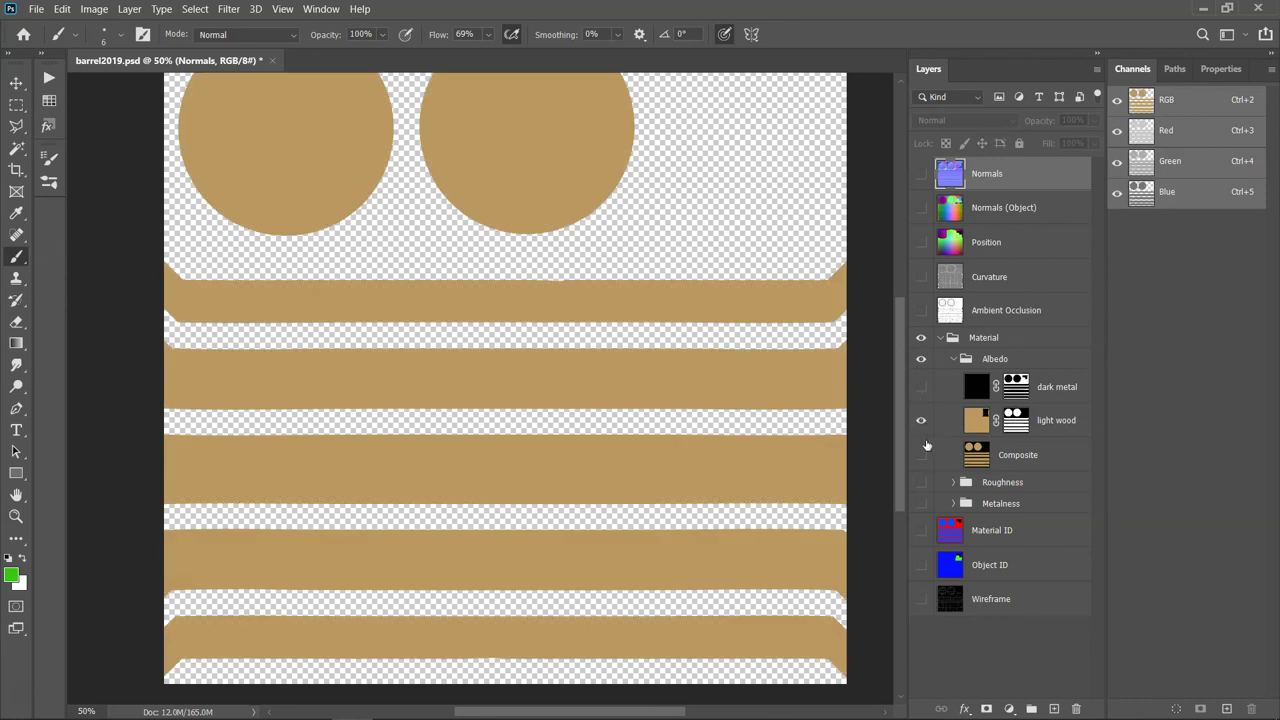
left_click(921, 455)
left_click(921, 455)
left_click(921, 455)
Step: Show the expanded Roughness map and check the light wood material in Marmoset
left_click(924, 483, "alt")
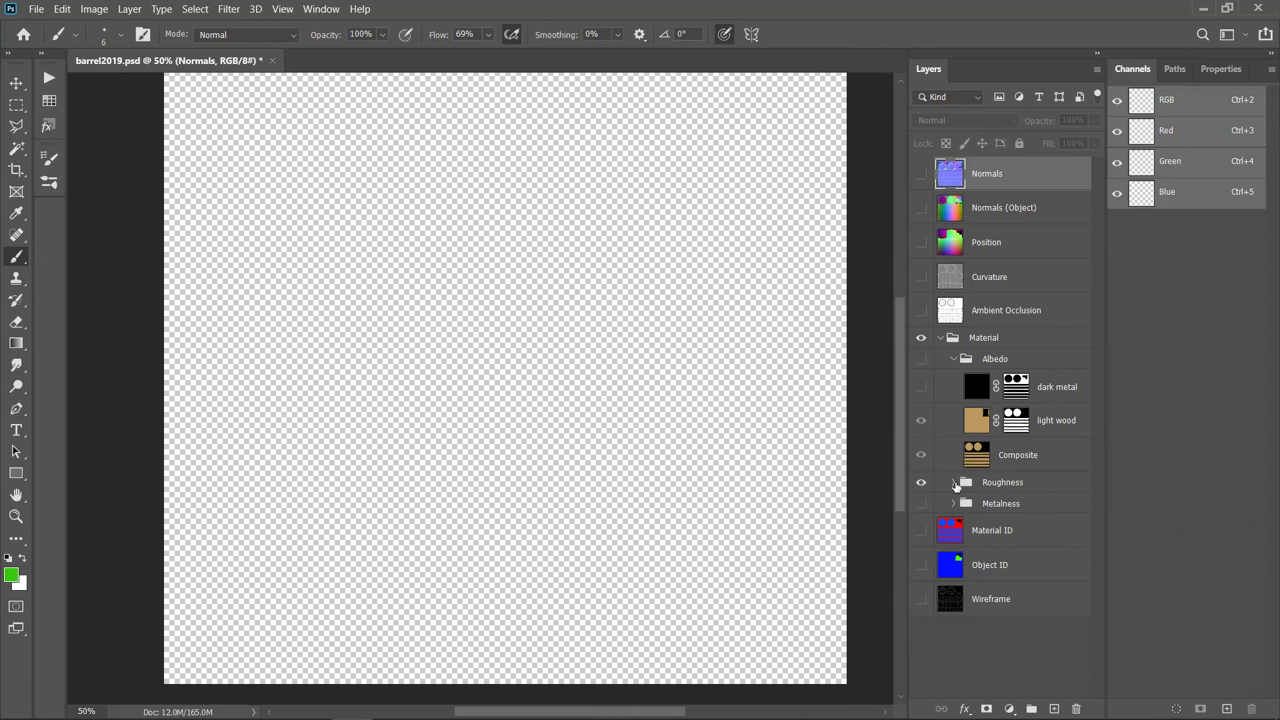
left_click(953, 482)
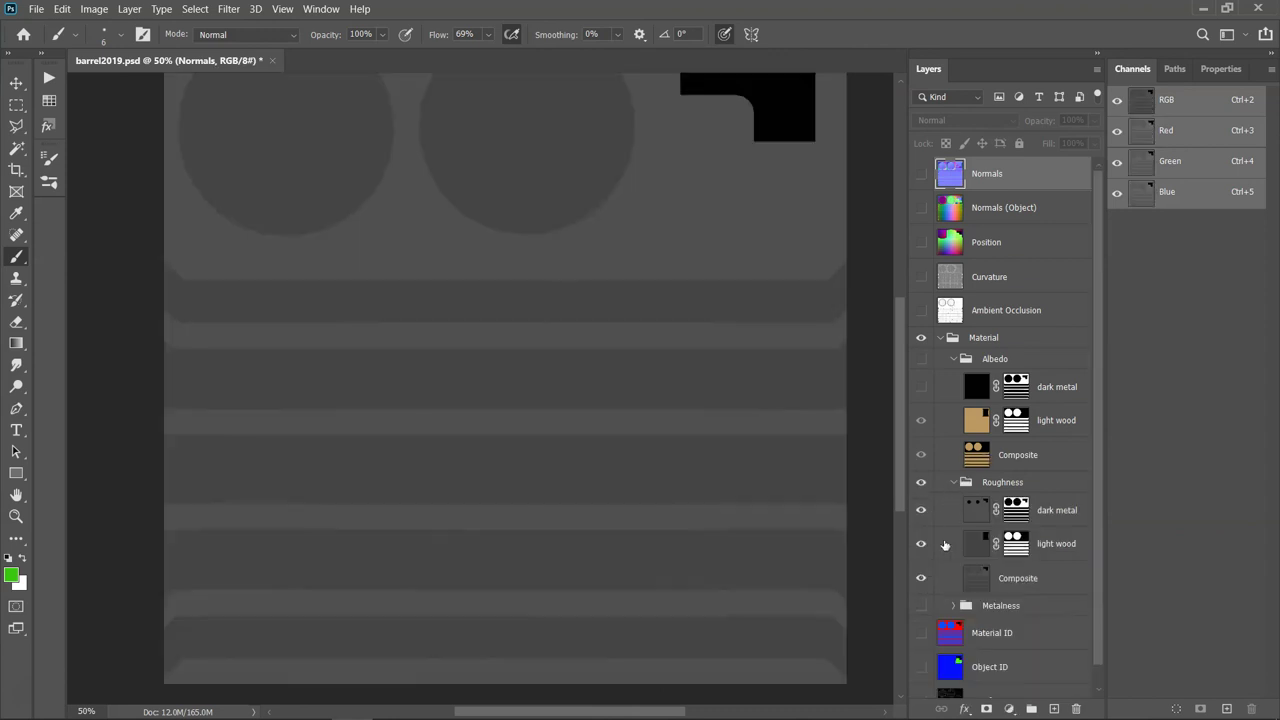
scroll(1003, 536, "down", 1)
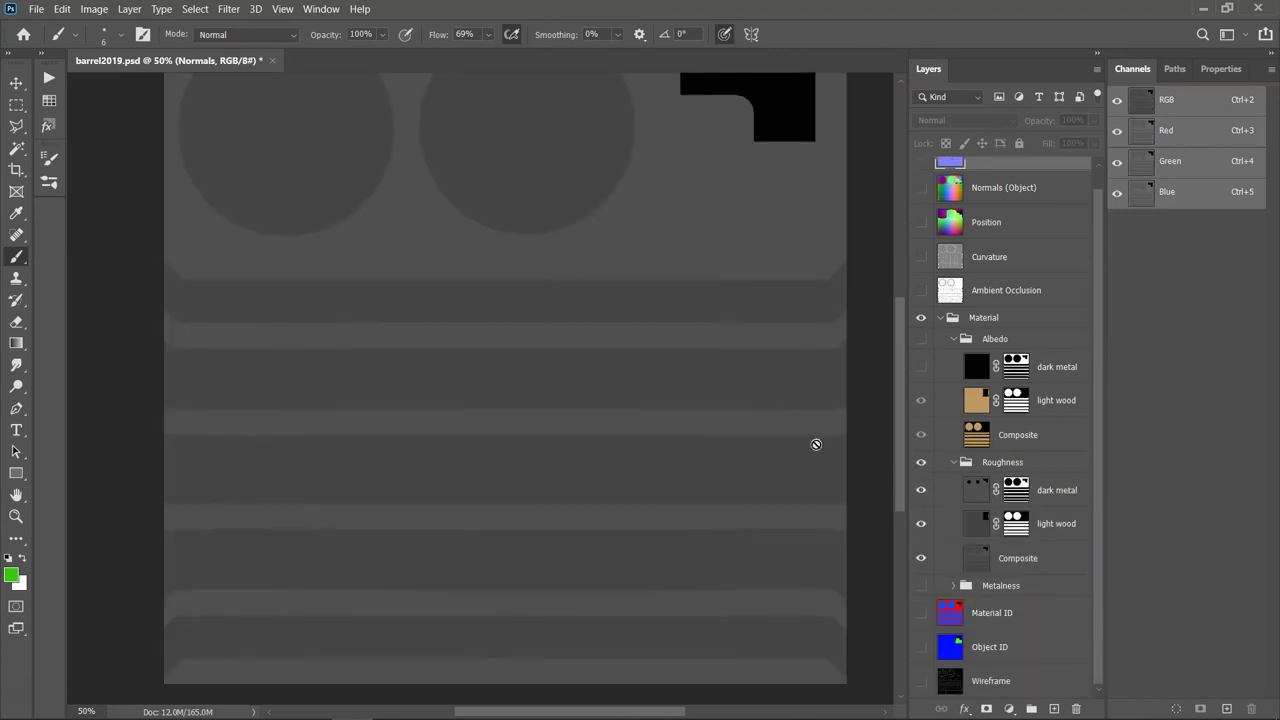
key("alt+Tab")
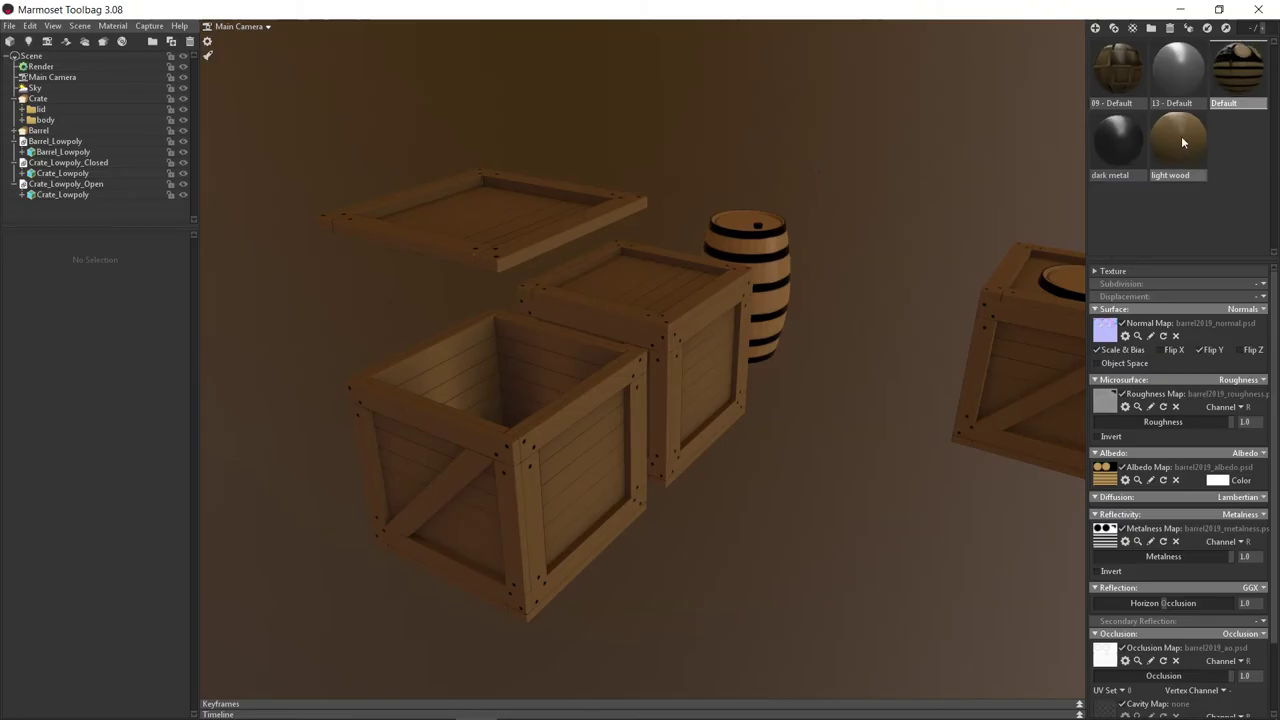
left_click(1175, 165)
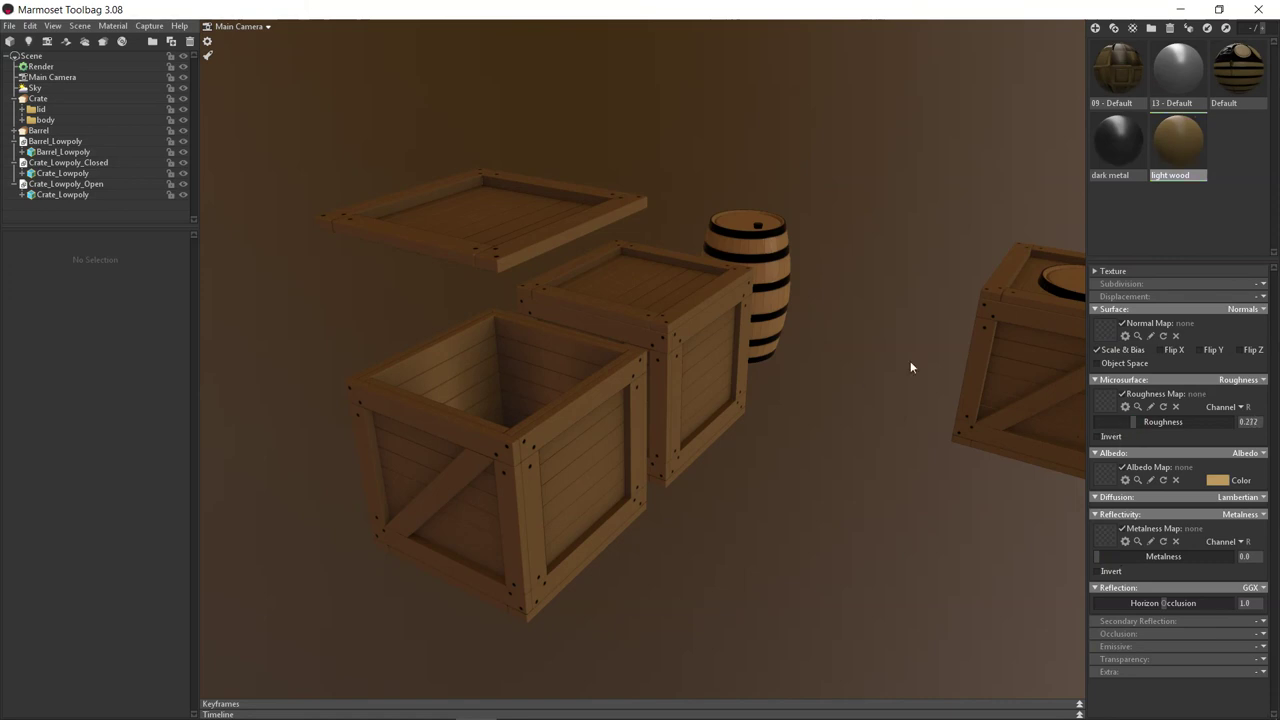
key("alt+Tab")
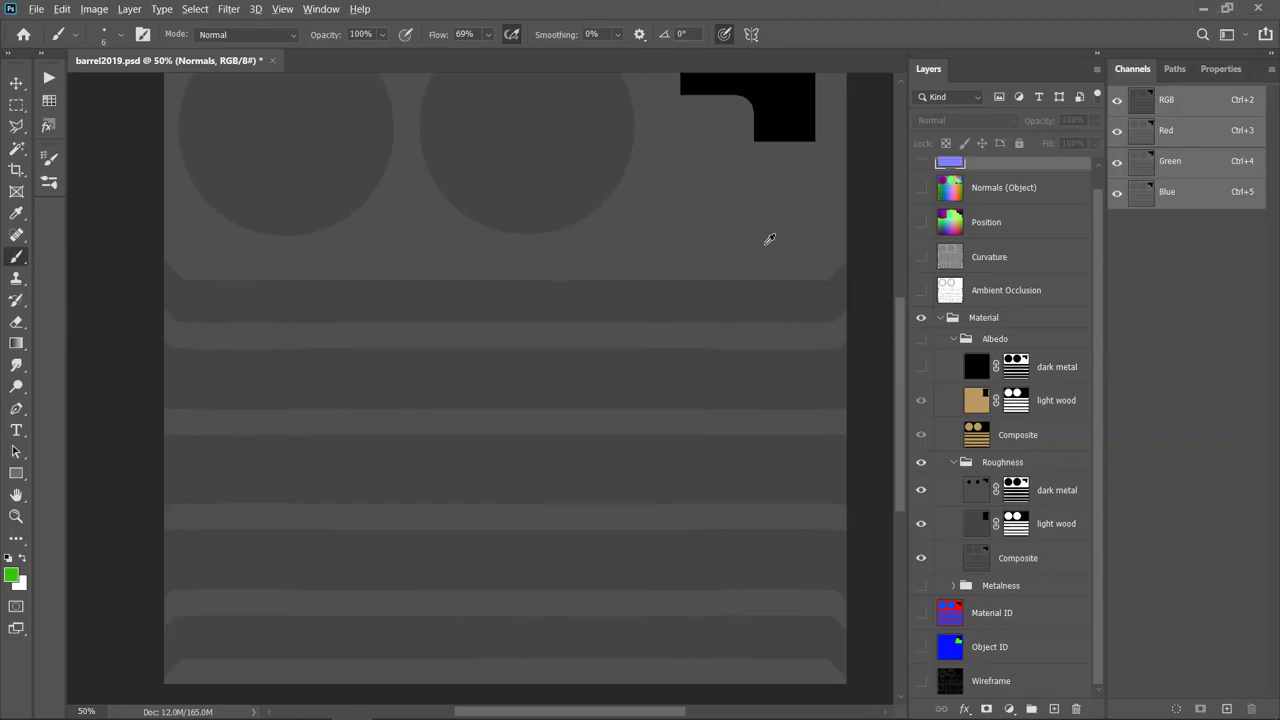
Step: Orbit Marmoset's view to face the crates and barrel head-on, then return to Photoshop
key("alt+Tab")
key("alt+Tab")
key("Escape")
left_click_drag(557, 160, 563, 234)
key("alt+Tab")
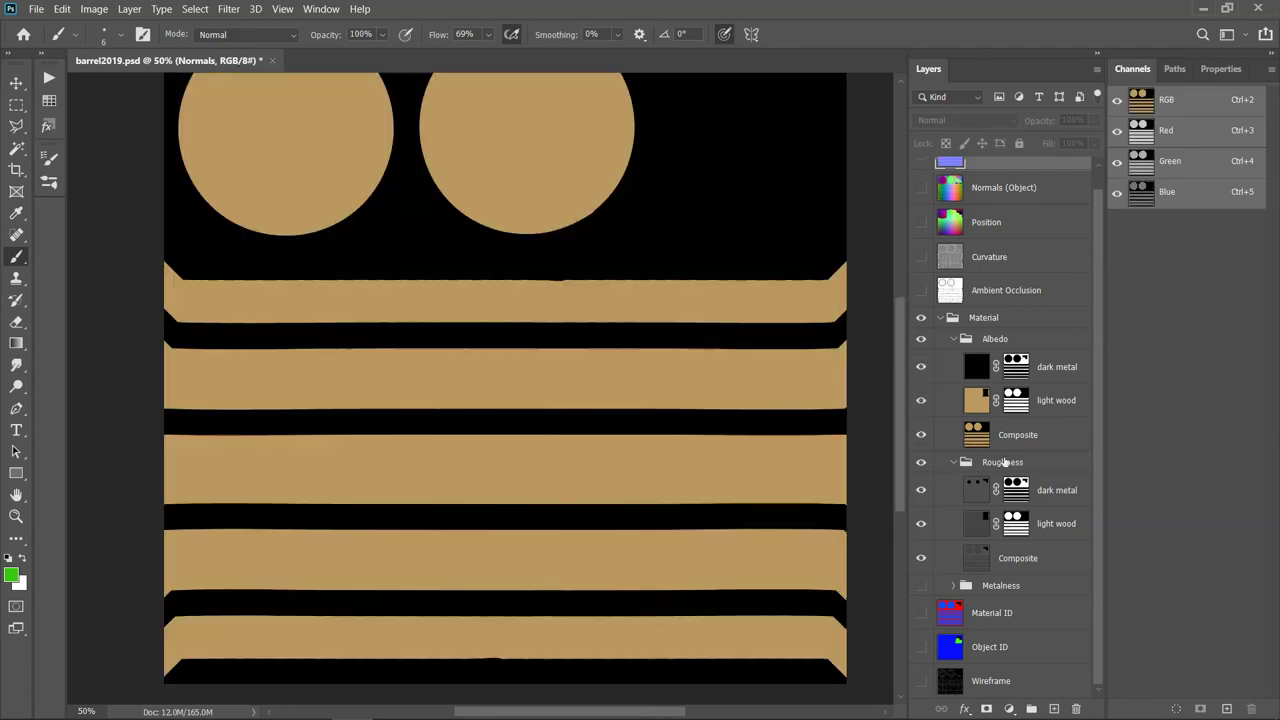
Step: Display only the Metalness map with its dark metal, light wood and Composite layers
left_click(954, 587)
left_click(921, 587, "alt")
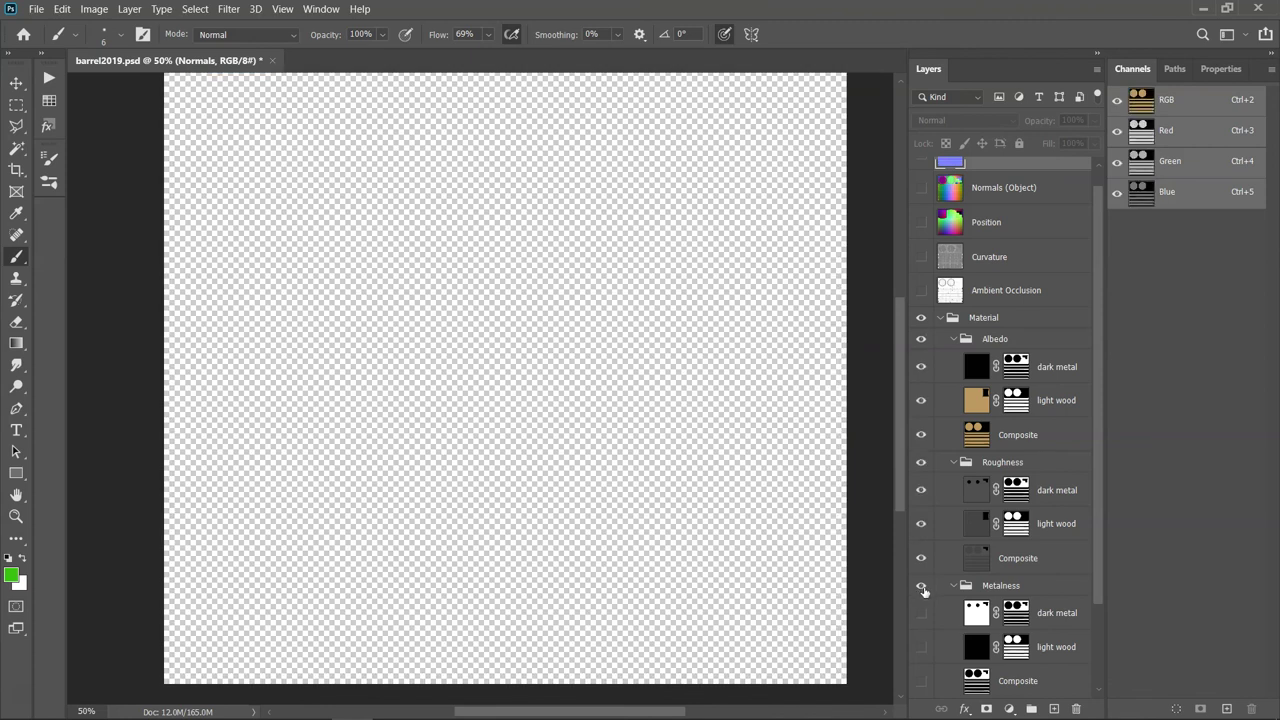
left_click_drag(921, 608, 921, 680)
left_click_drag(1099, 575, 1090, 642)
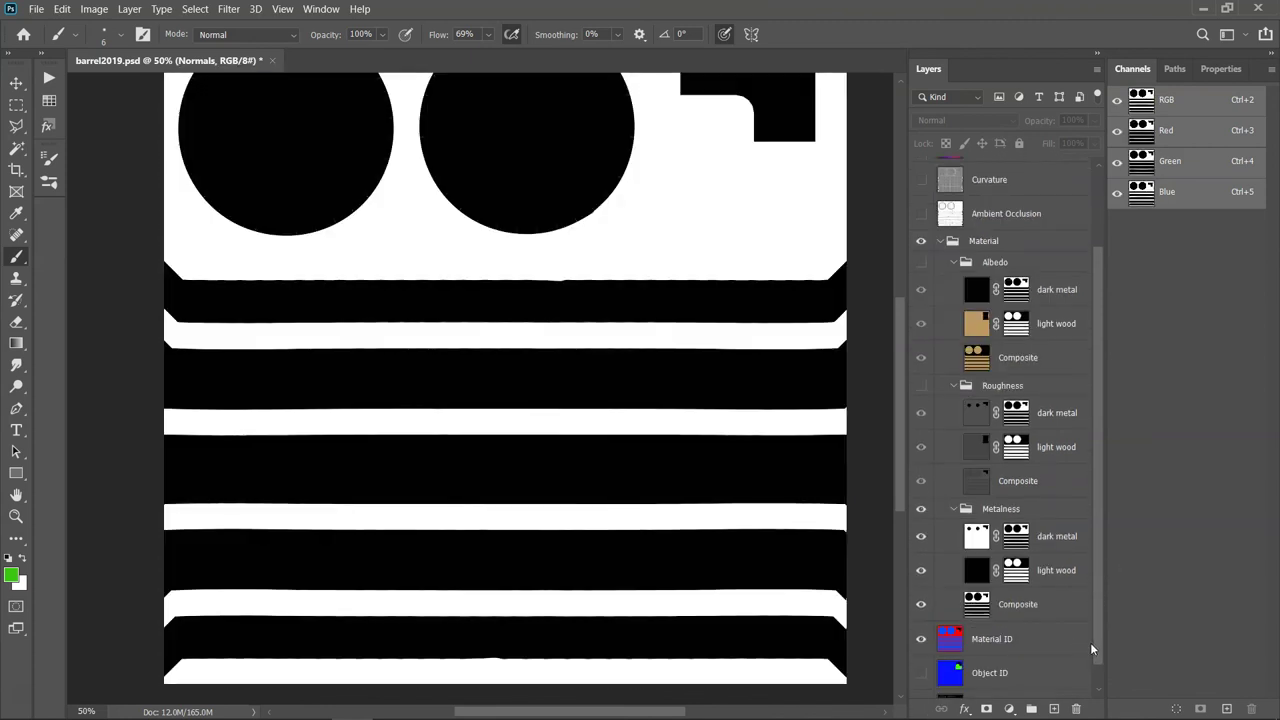
scroll(430, 339, "down", 2, "alt")
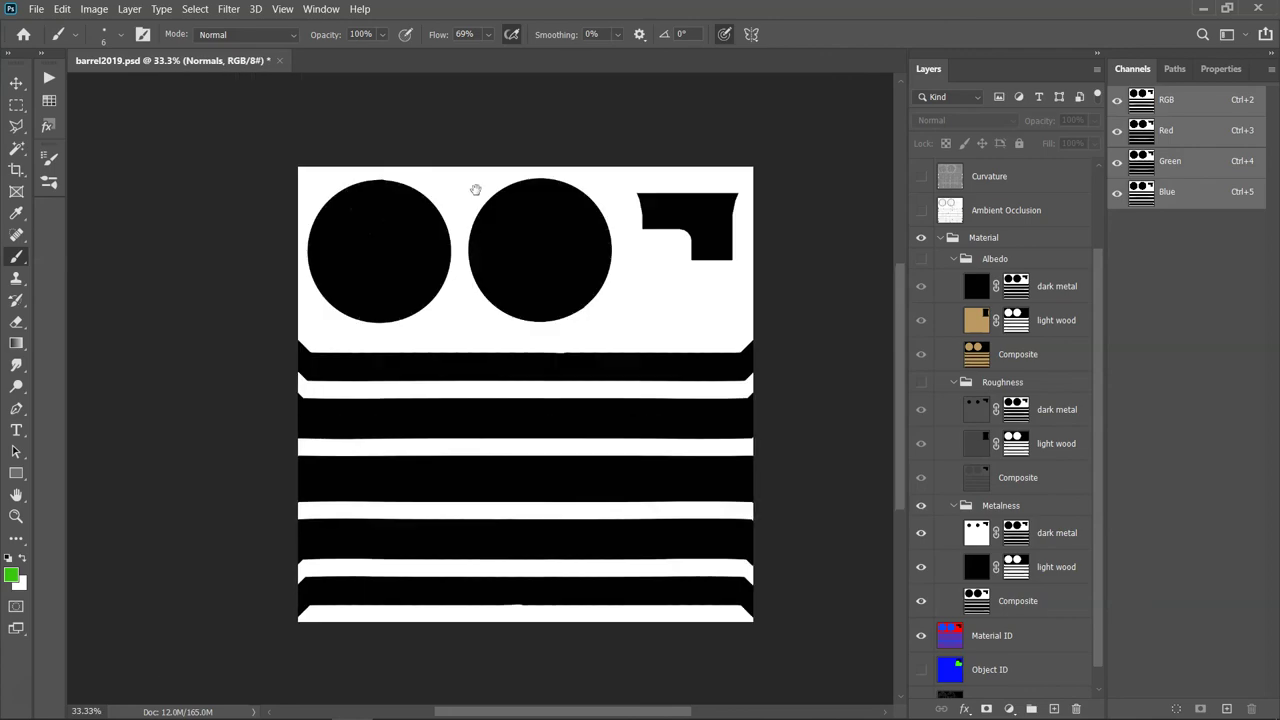
key("alt+Tab")
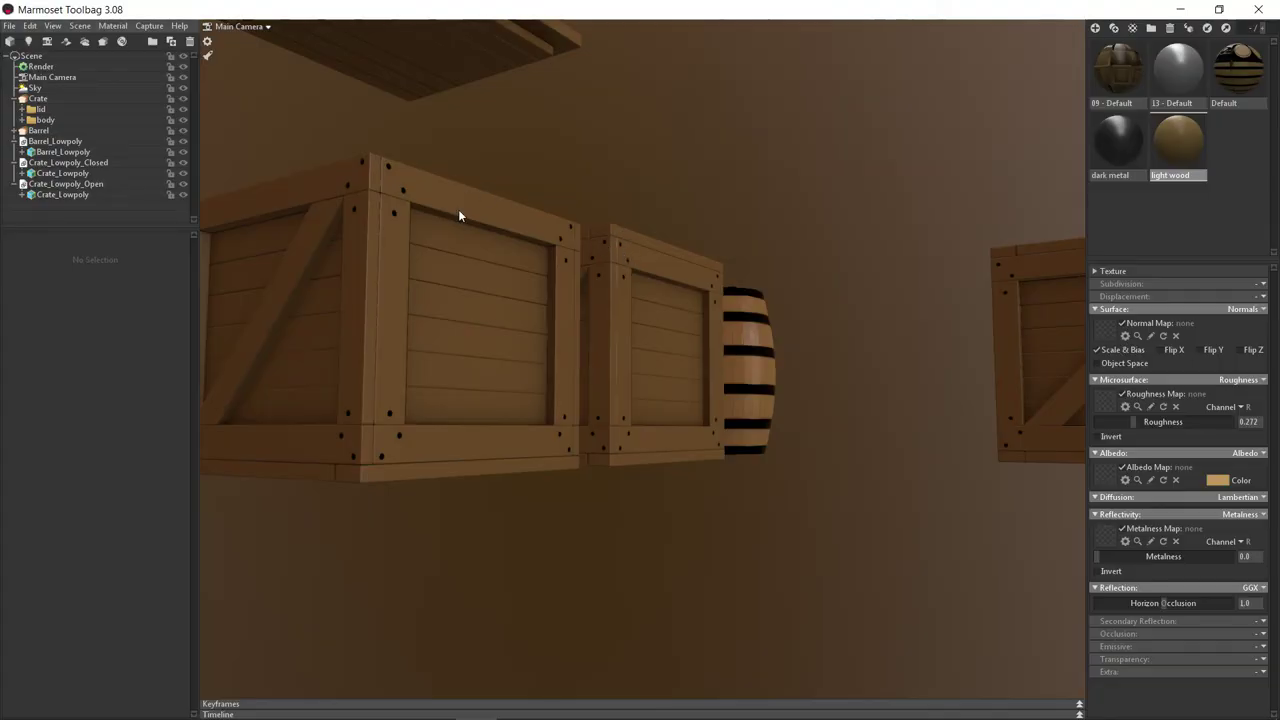
Step: Orbit from a top-down view to a low frontal angle, then zoom out for an overview
scroll(500, 250, "down", 5)
left_click_drag(540, 283, 901, 281)
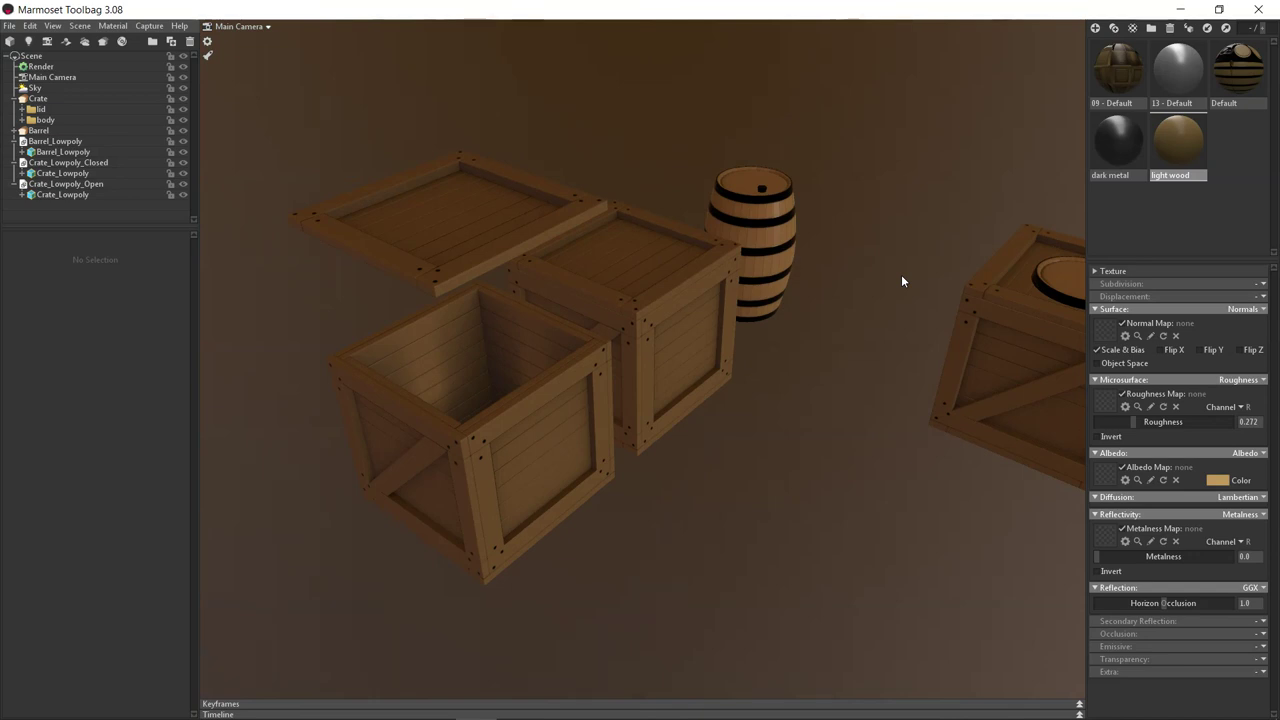
left_click_drag(789, 251, 631, 274)
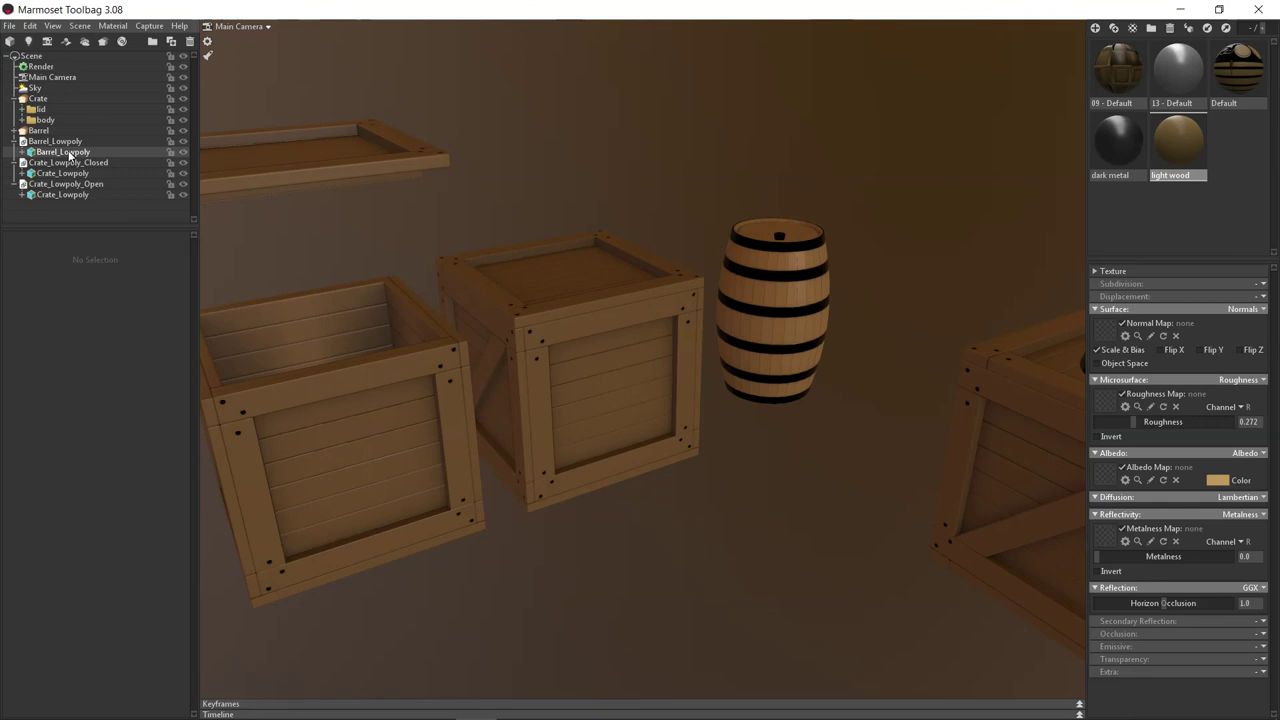
left_click_drag(743, 214, 674, 277)
scroll(774, 303, "down", 5)
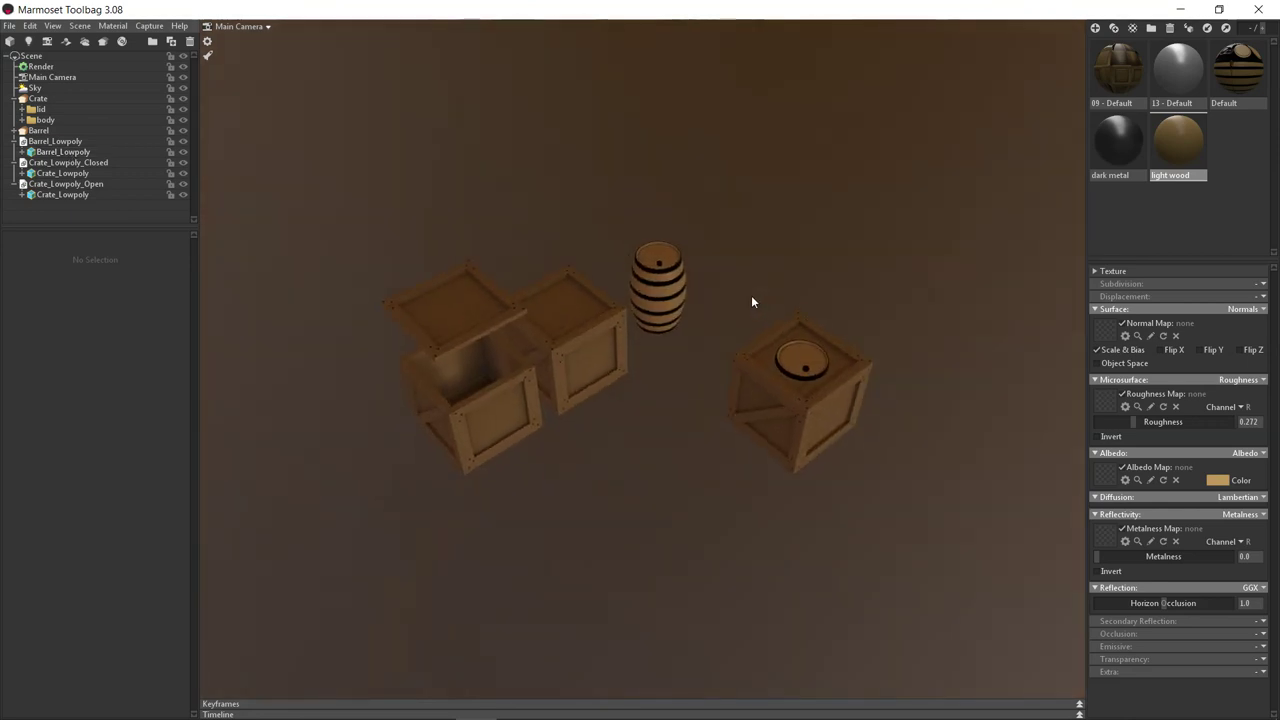
Step: Collapse the Crate, Barrel_Lowpoly, Crate_Lowpoly_Closed and Crate_Lowpoly_Open outliner nodes
left_click(17, 98)
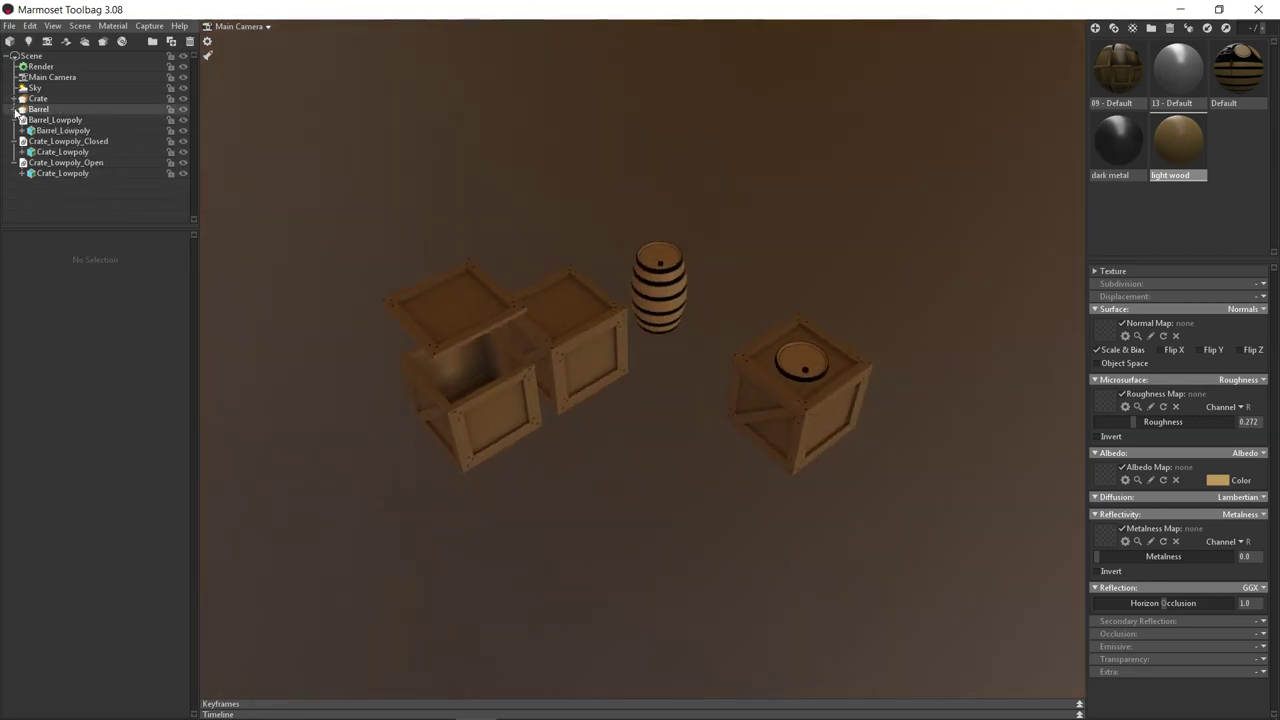
left_click(15, 120)
left_click(15, 131)
left_click(15, 141)
Step: Toggle the right crate's visibility, select the Crate bake group, and orbit to a front view
left_click(183, 98)
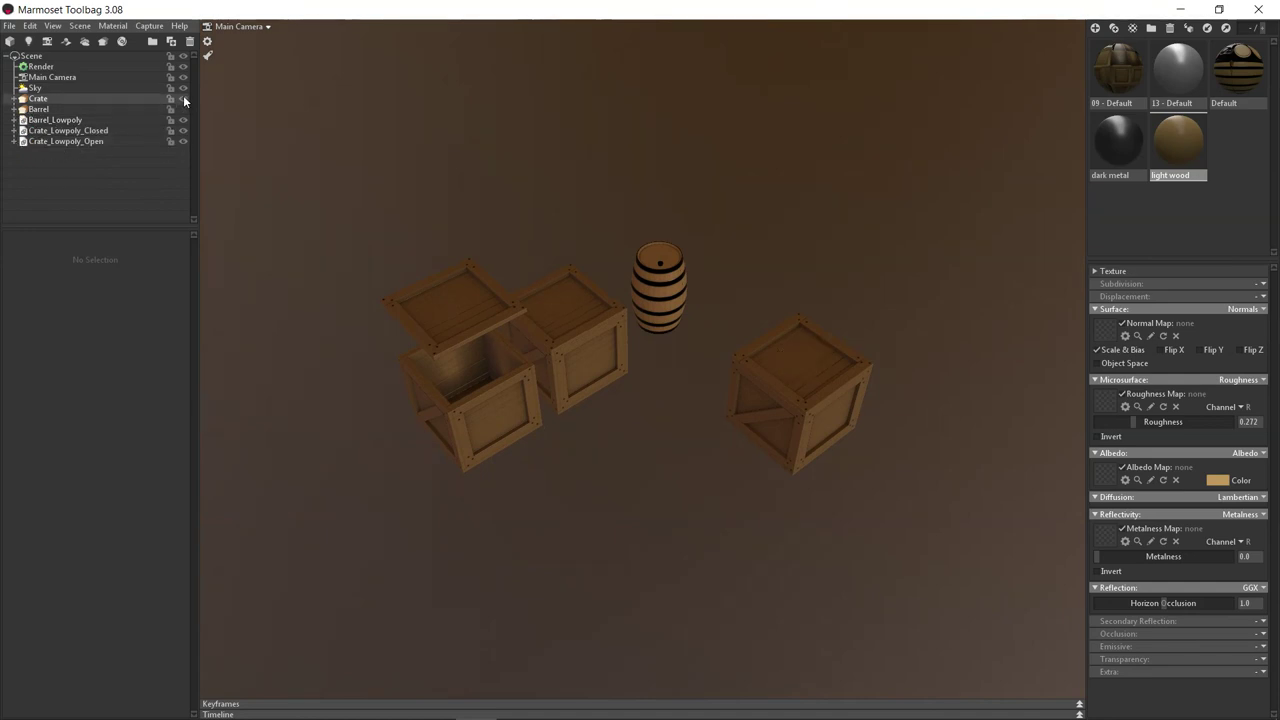
left_click(183, 98)
left_click(78, 98)
left_click(181, 98)
left_click_drag(467, 172, 564, 273)
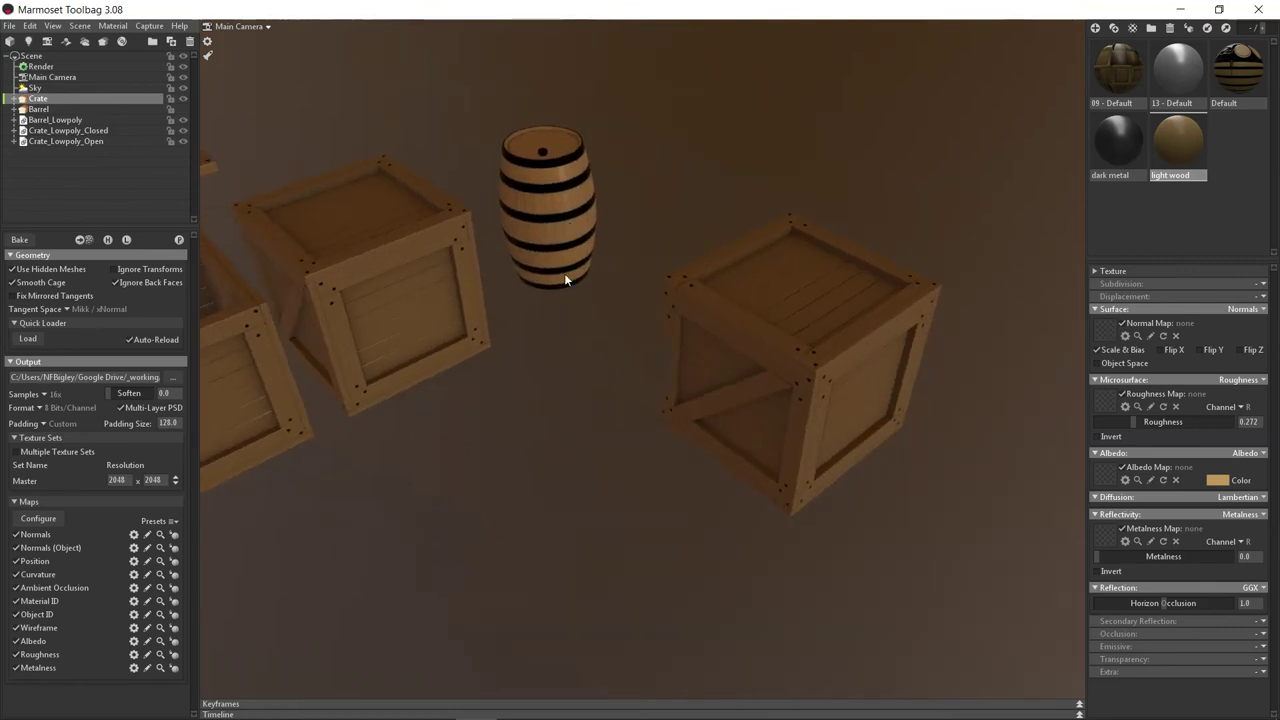
left_click(183, 98)
left_click(183, 98)
left_click_drag(414, 200, 683, 334)
left_click_drag(480, 260, 514, 289)
Step: Hide the right crate and barrel, toggle the centre crate, and move in for a close-up
left_click(183, 98)
left_click(184, 110)
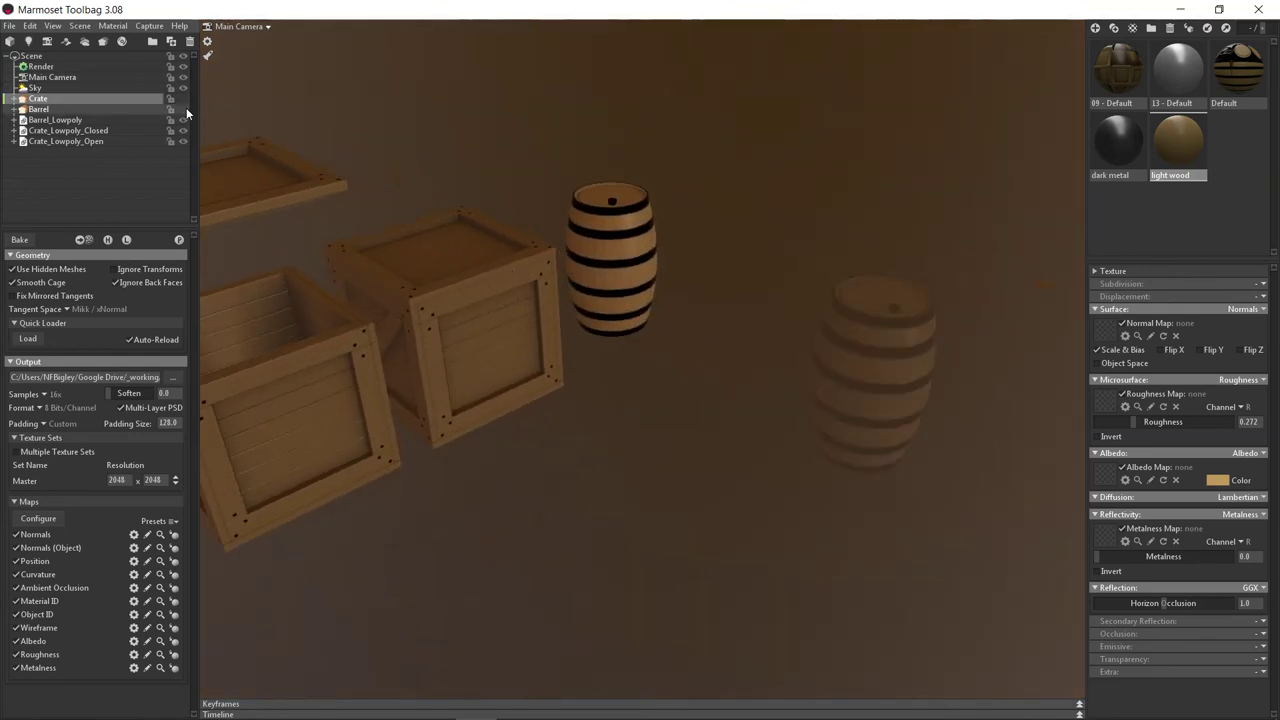
left_click(182, 130)
left_click(182, 130)
left_click_drag(294, 167, 564, 340)
key("super")
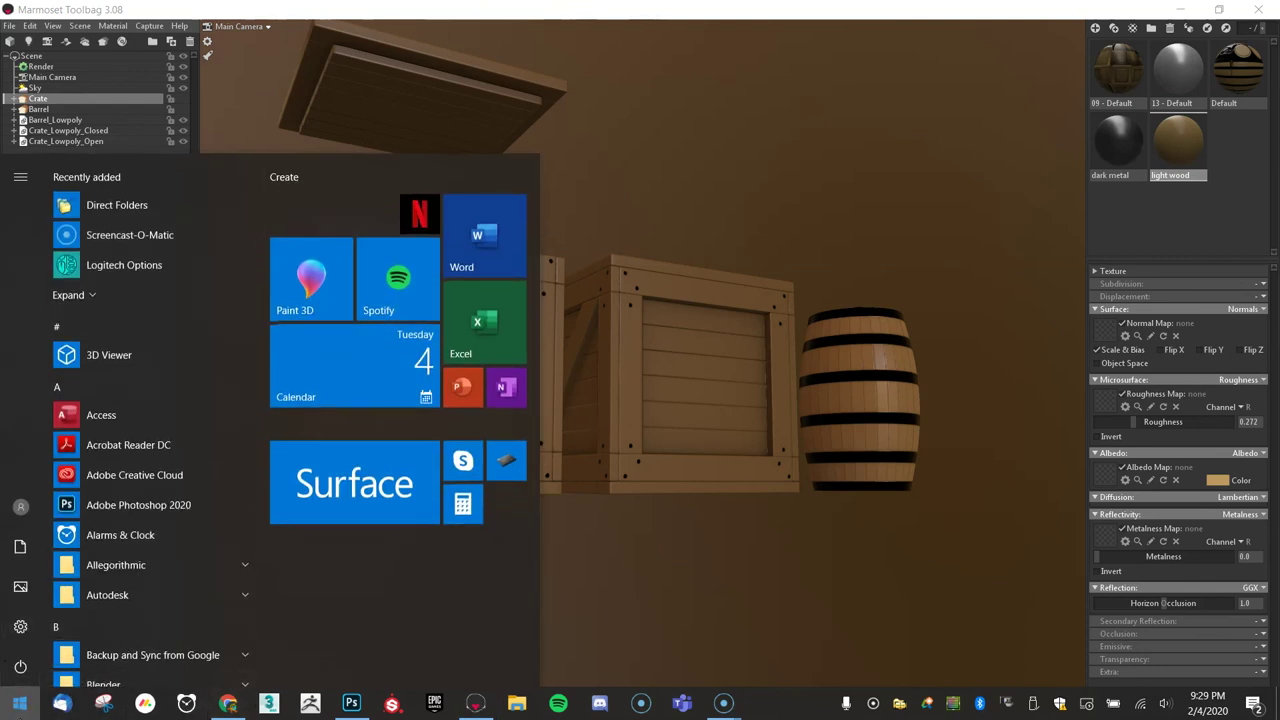
left_click(19, 703)
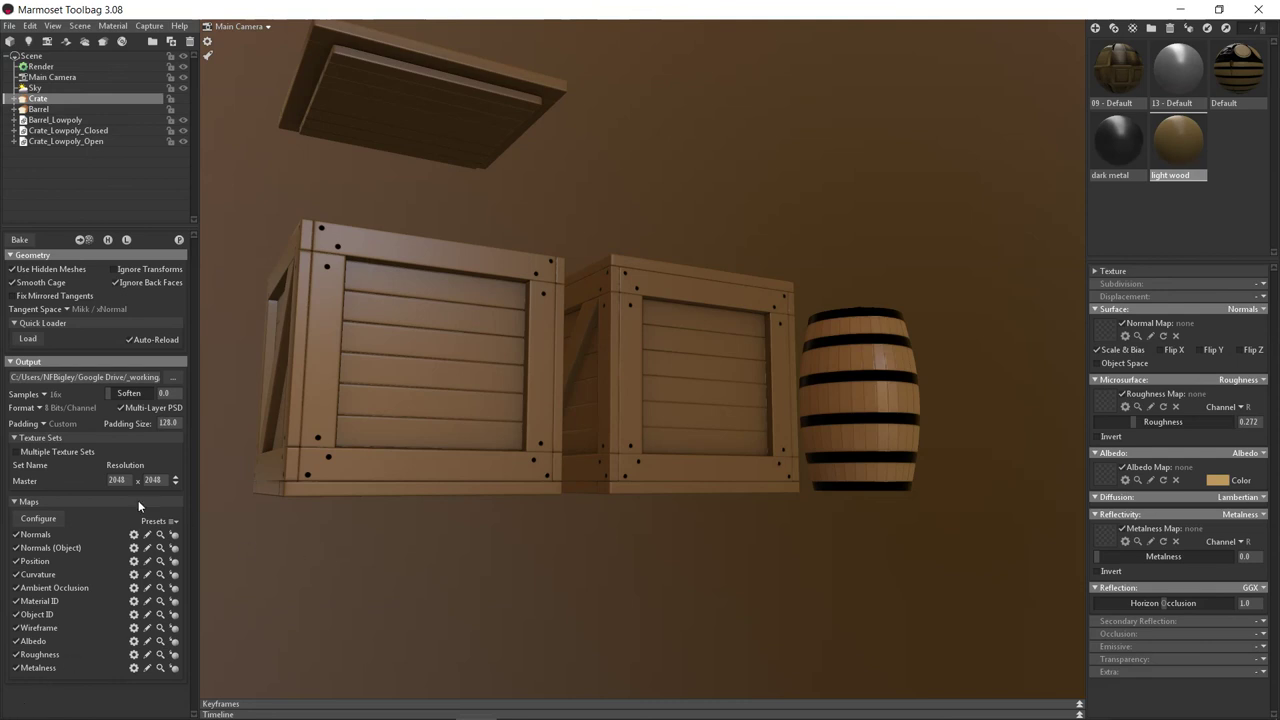